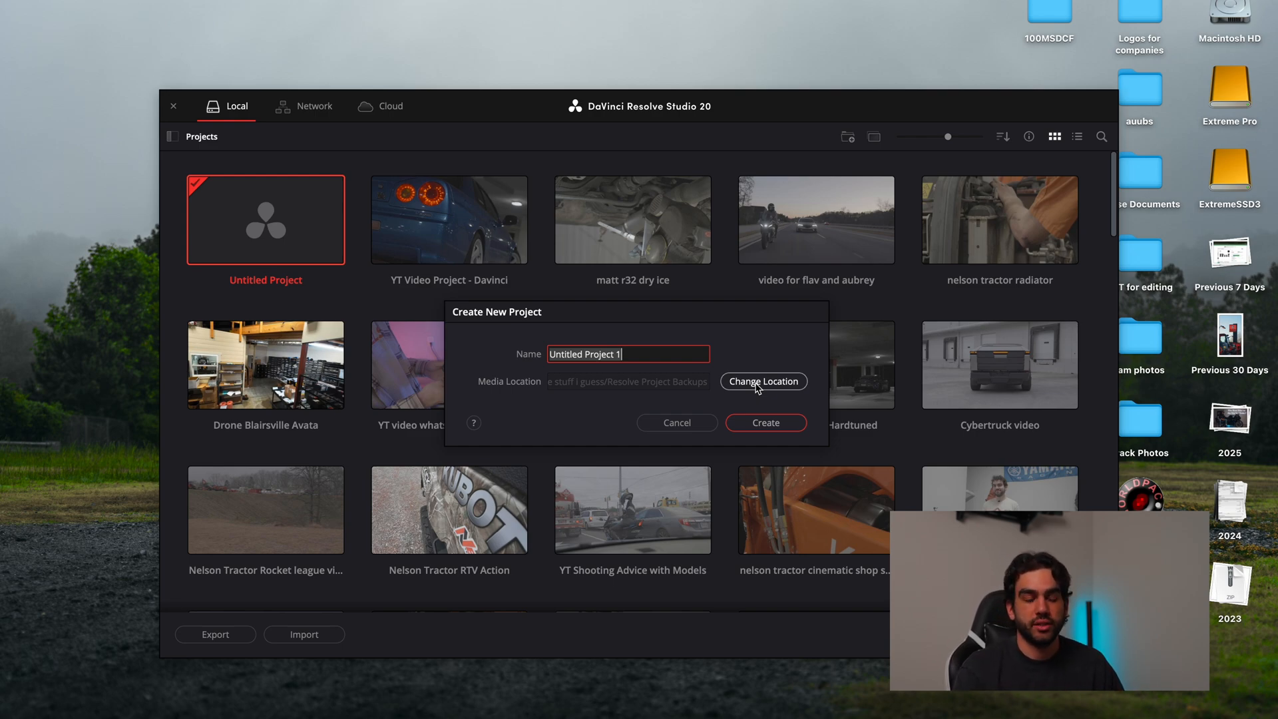
Step: Cancel creating a new project and open the existing project YT Video Project - Davinci
left_click(677, 423)
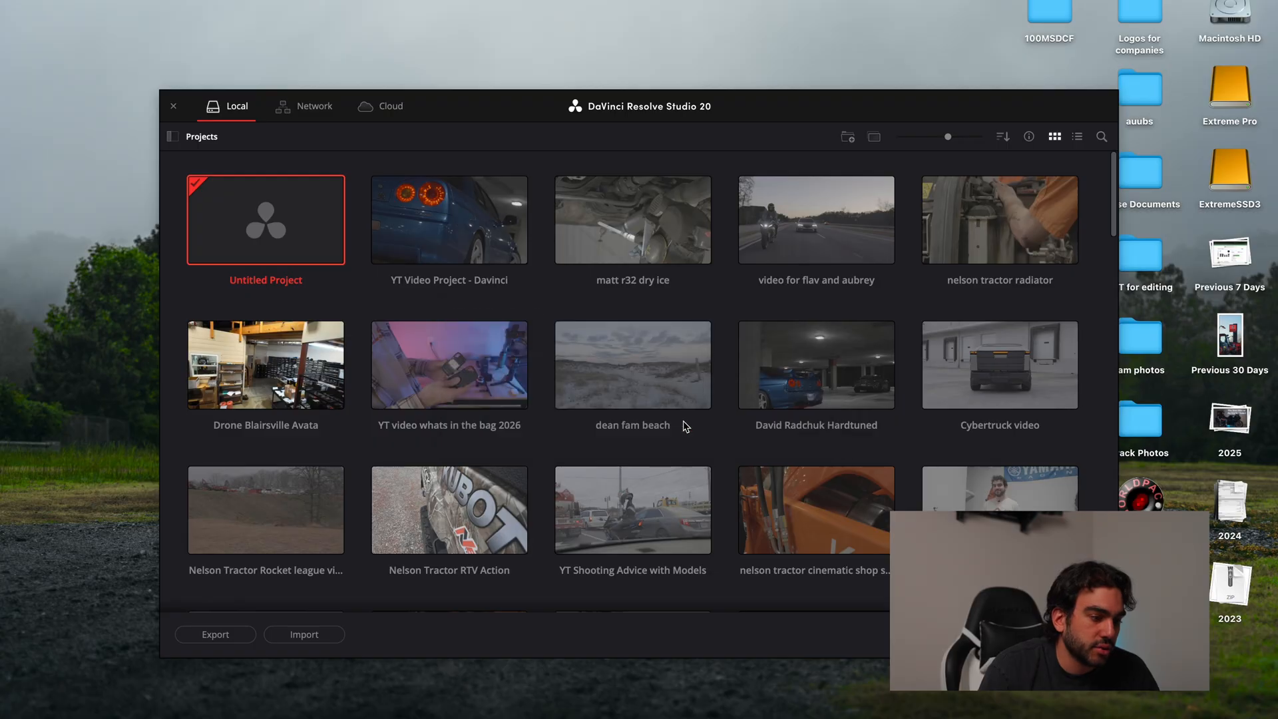
double_click(450, 209)
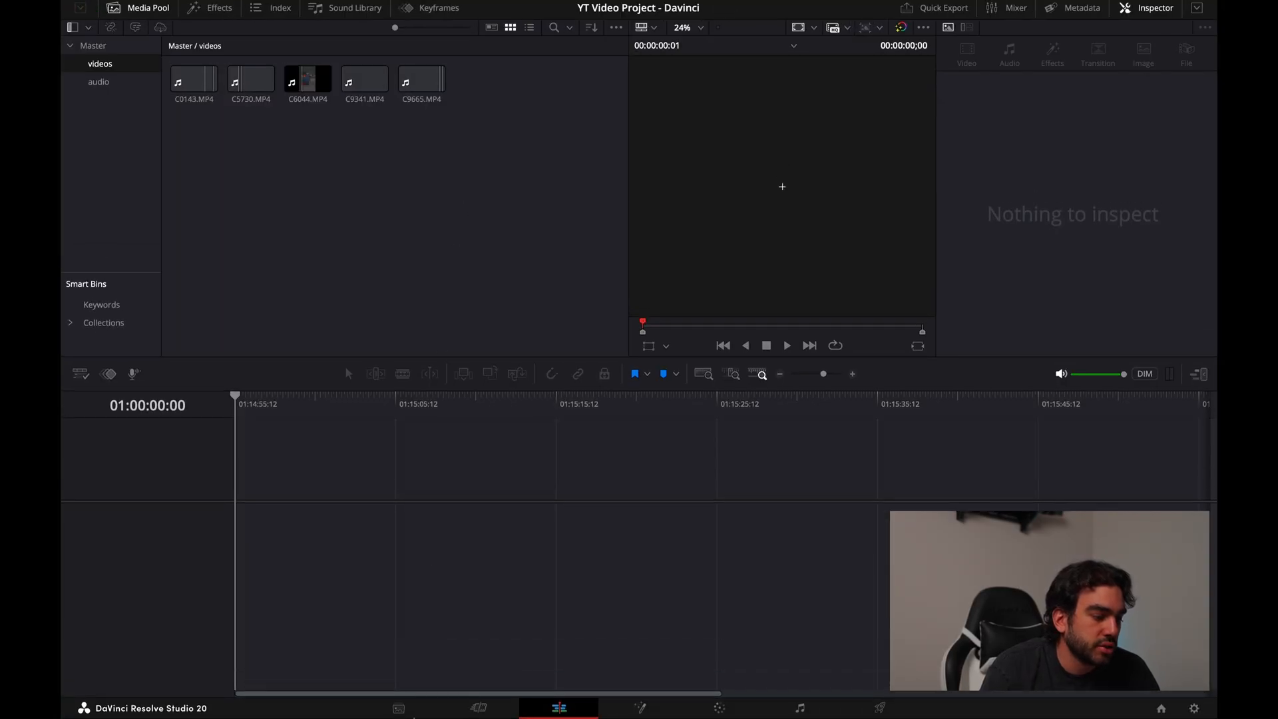
Step: Look over the Cut and Media workspaces, ending in the Edit workspace
left_click(479, 710)
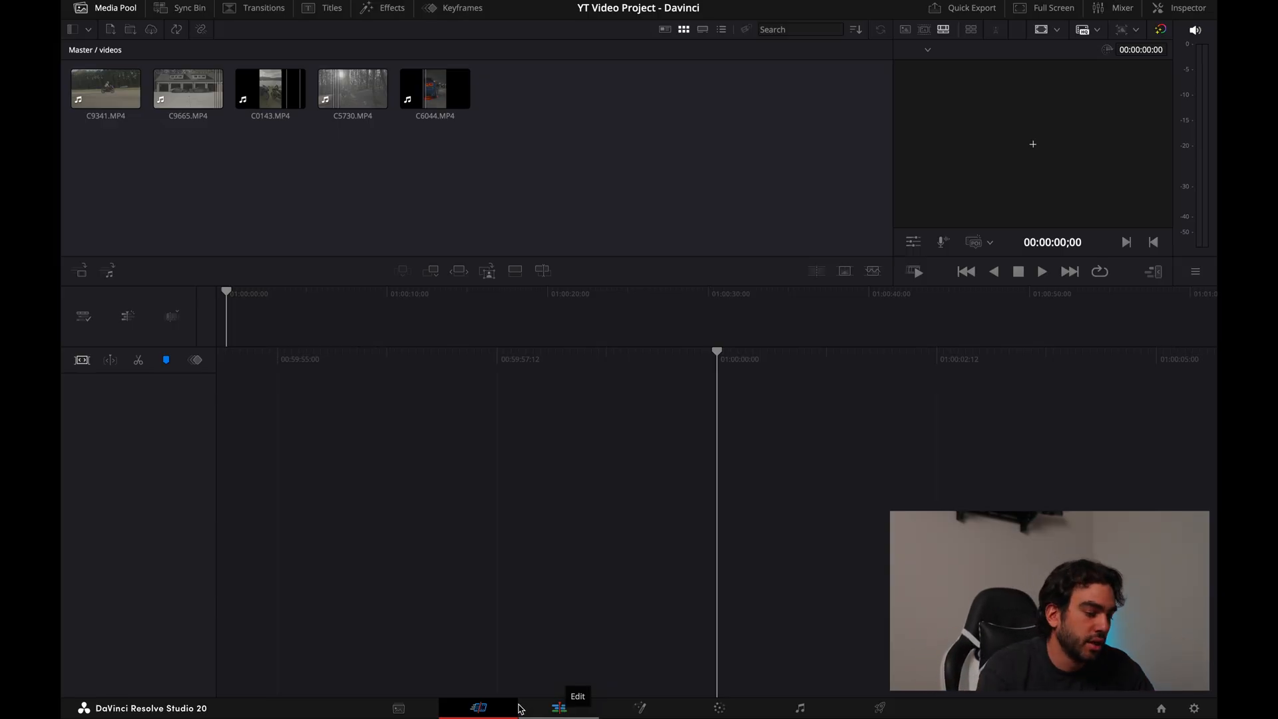
left_click(398, 708)
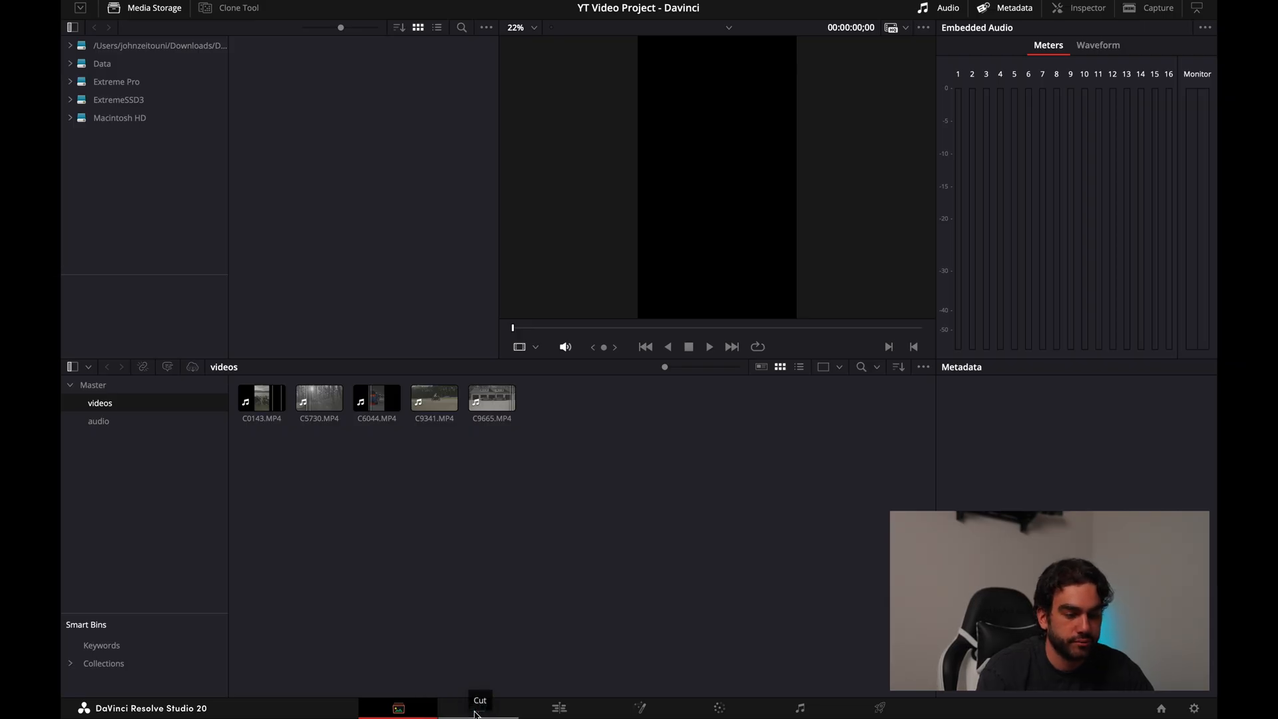
left_click(567, 711)
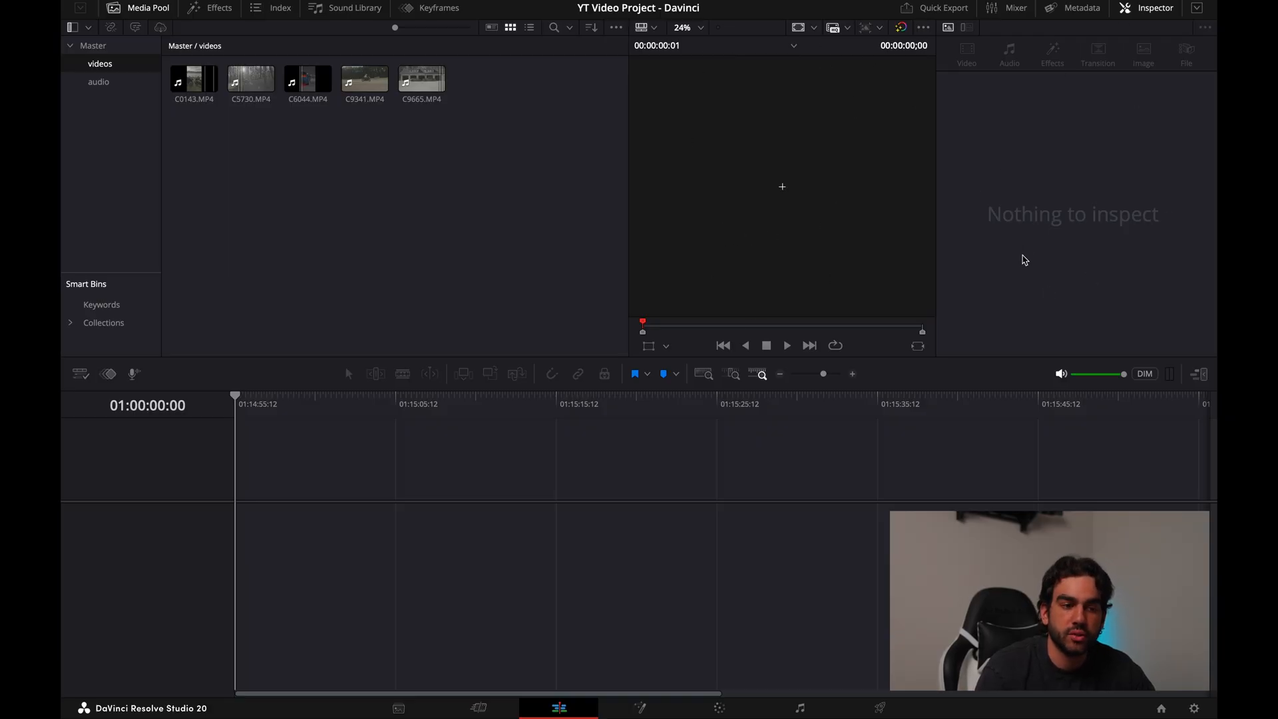
Step: Place clip C9341.MP4 at the start of a new timeline and look over the video properties in the Inspector
left_click_drag(365, 79, 346, 525)
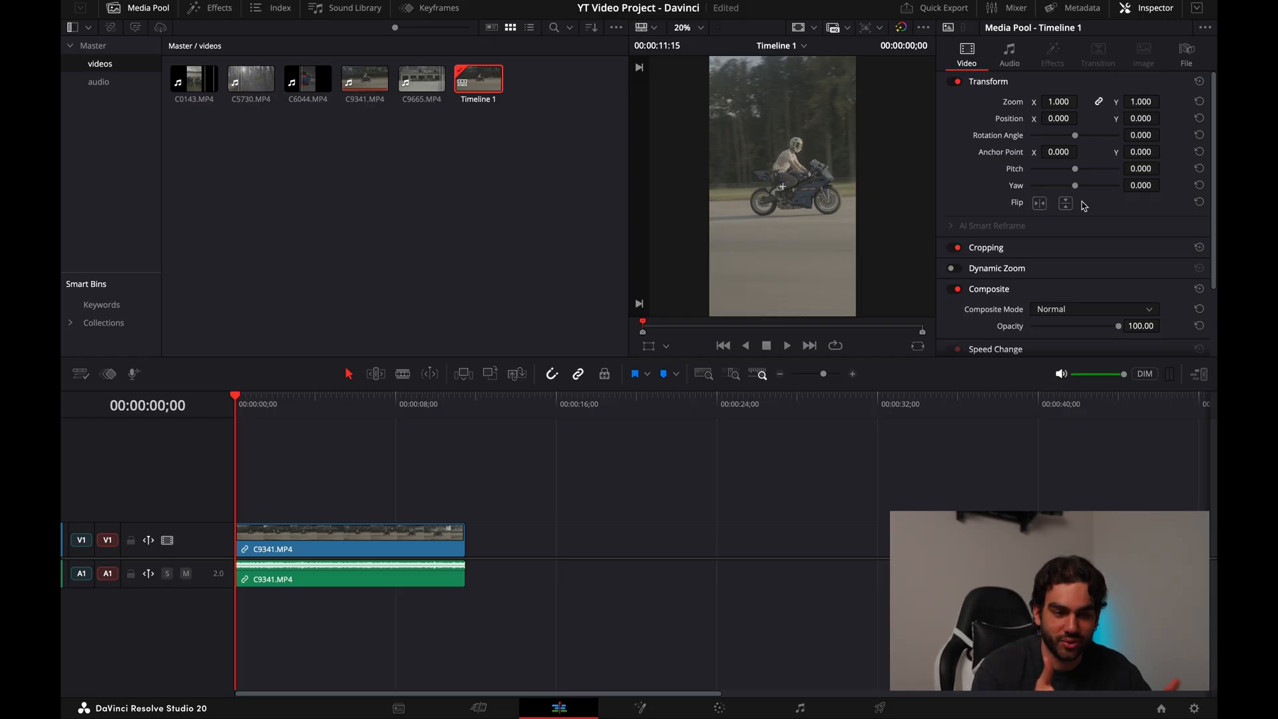
scroll(1111, 123, "down", 3)
scroll(1118, 132, "up", 3)
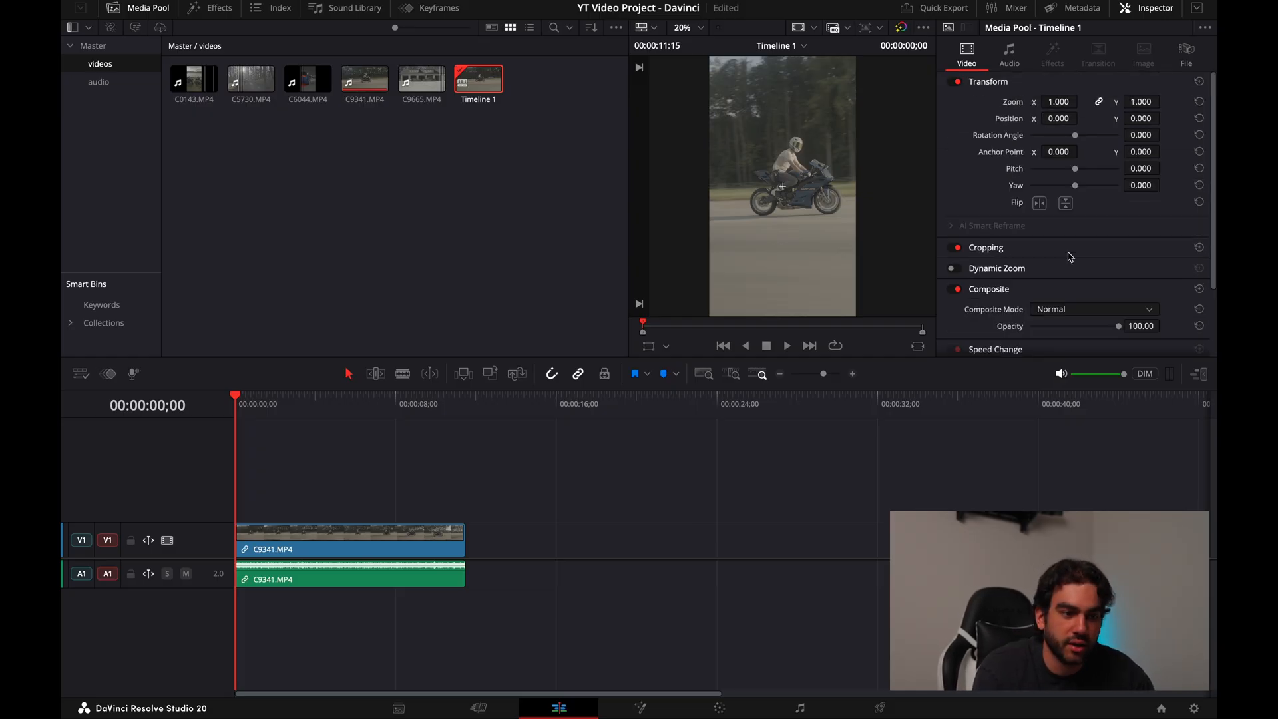
Step: Browse the video transitions and titles in the effects library and undo adding the clip to the timeline
left_click(198, 10)
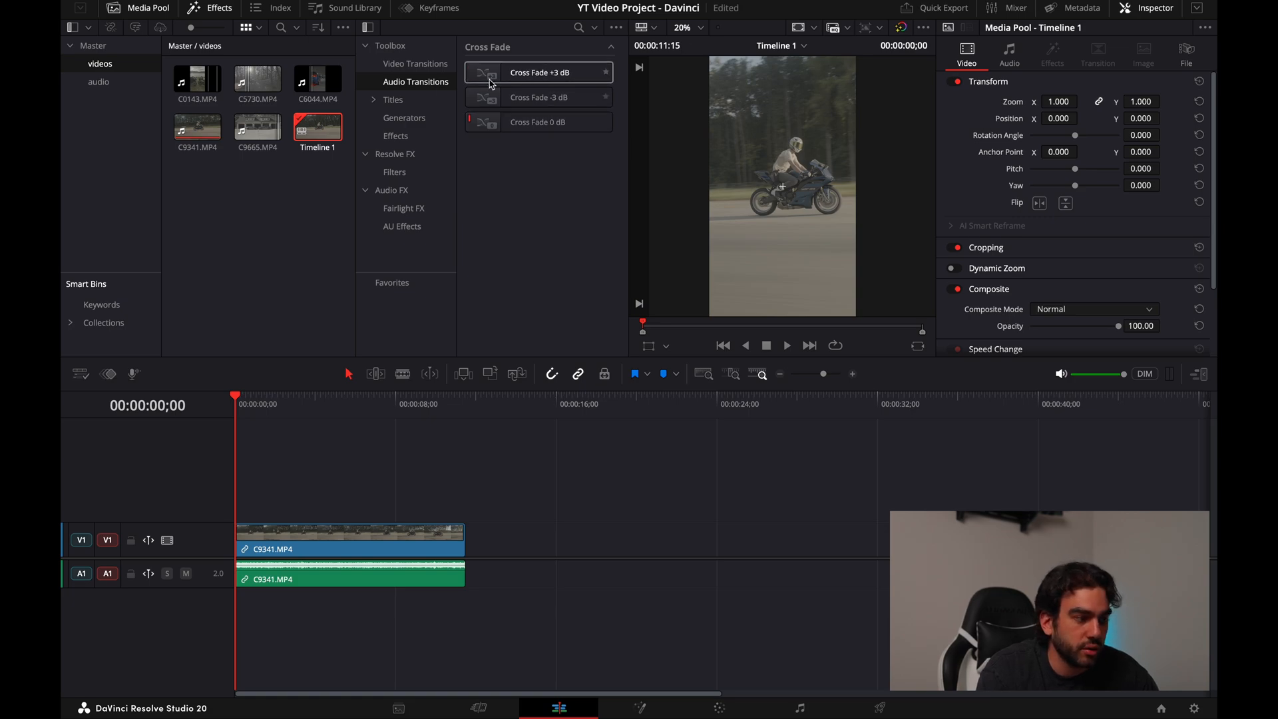
left_click(416, 63)
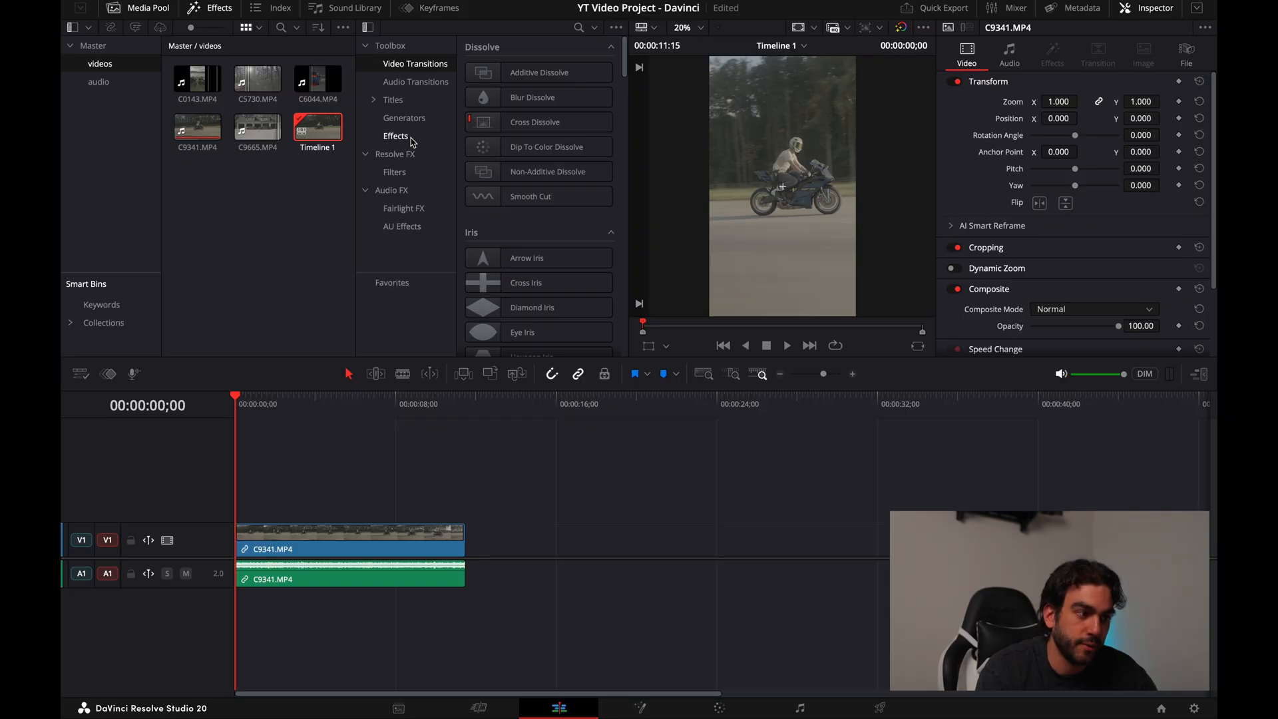
left_click(393, 99)
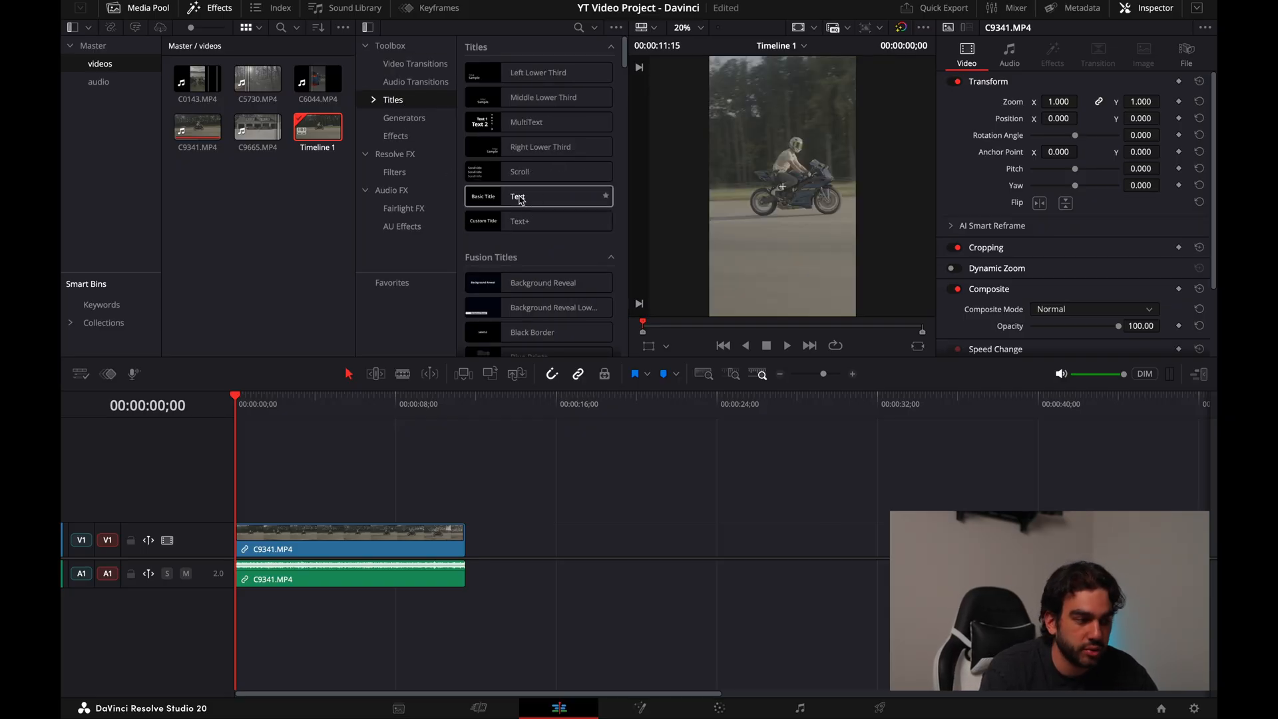
key("super+z")
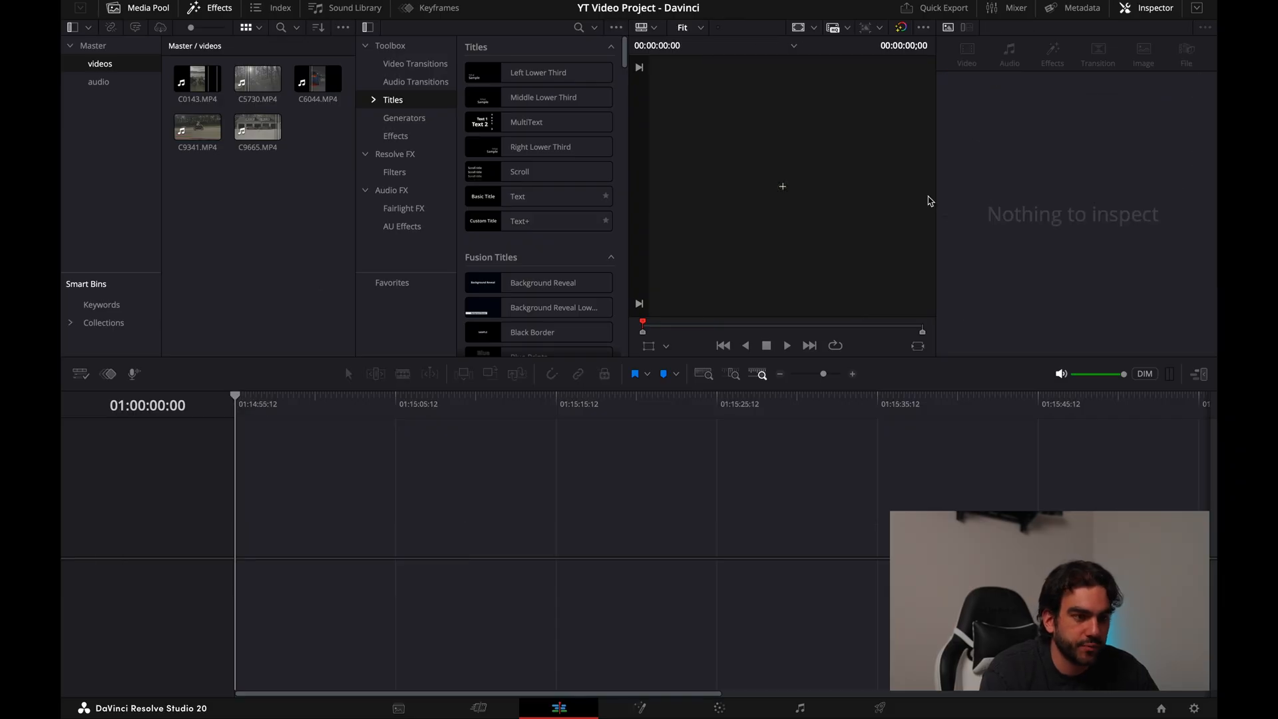
Step: Look over the Fusion, Color, Fairlight and Deliver workspaces, ending in the Edit workspace
left_click(641, 707)
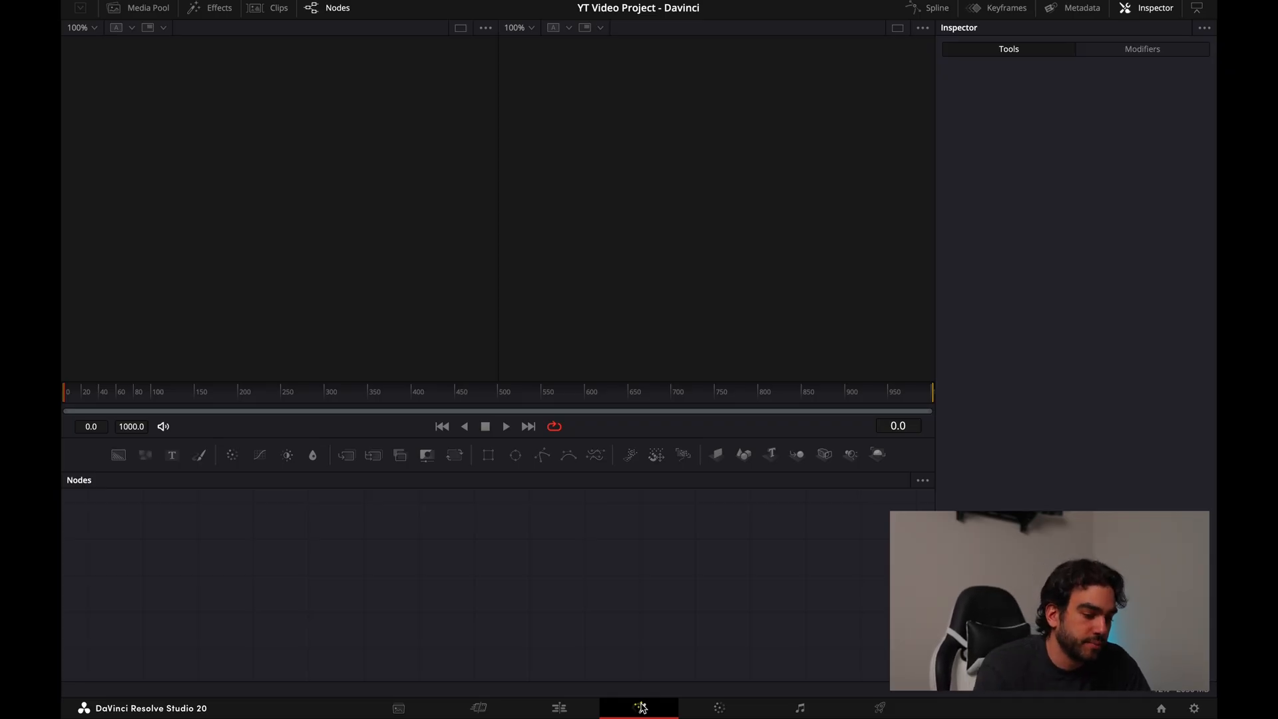
left_click(718, 708)
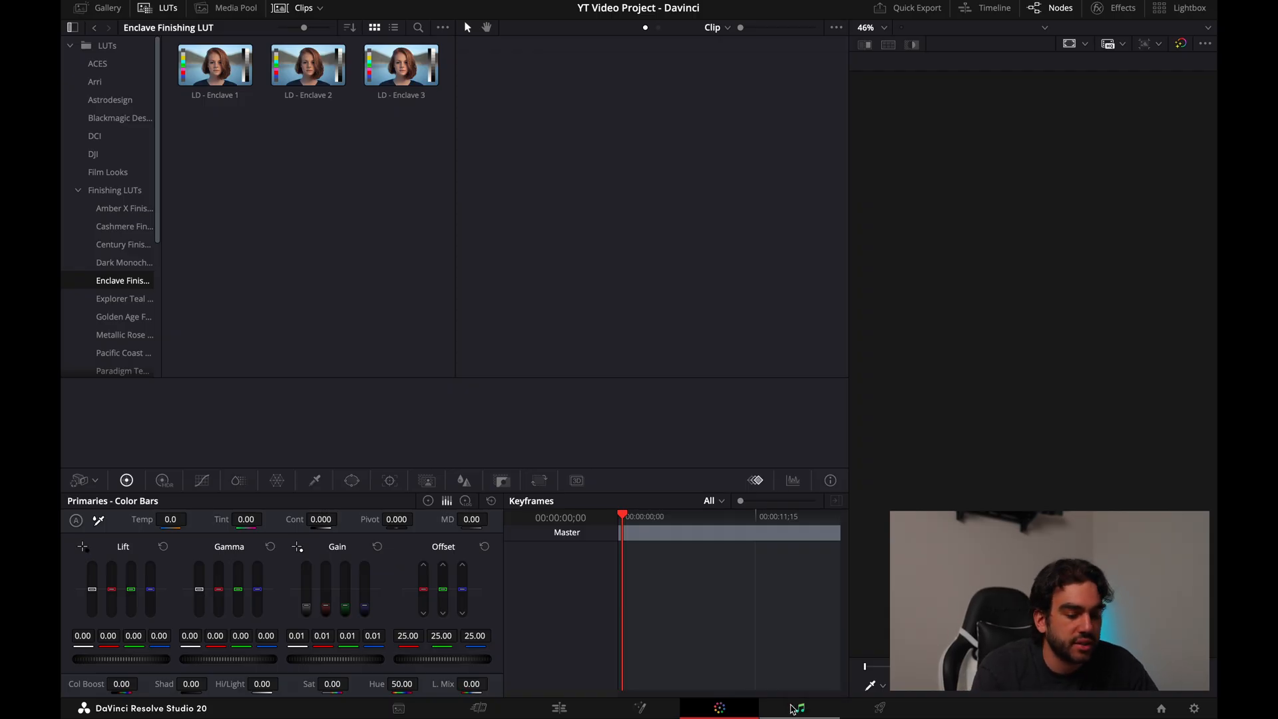
left_click(799, 708)
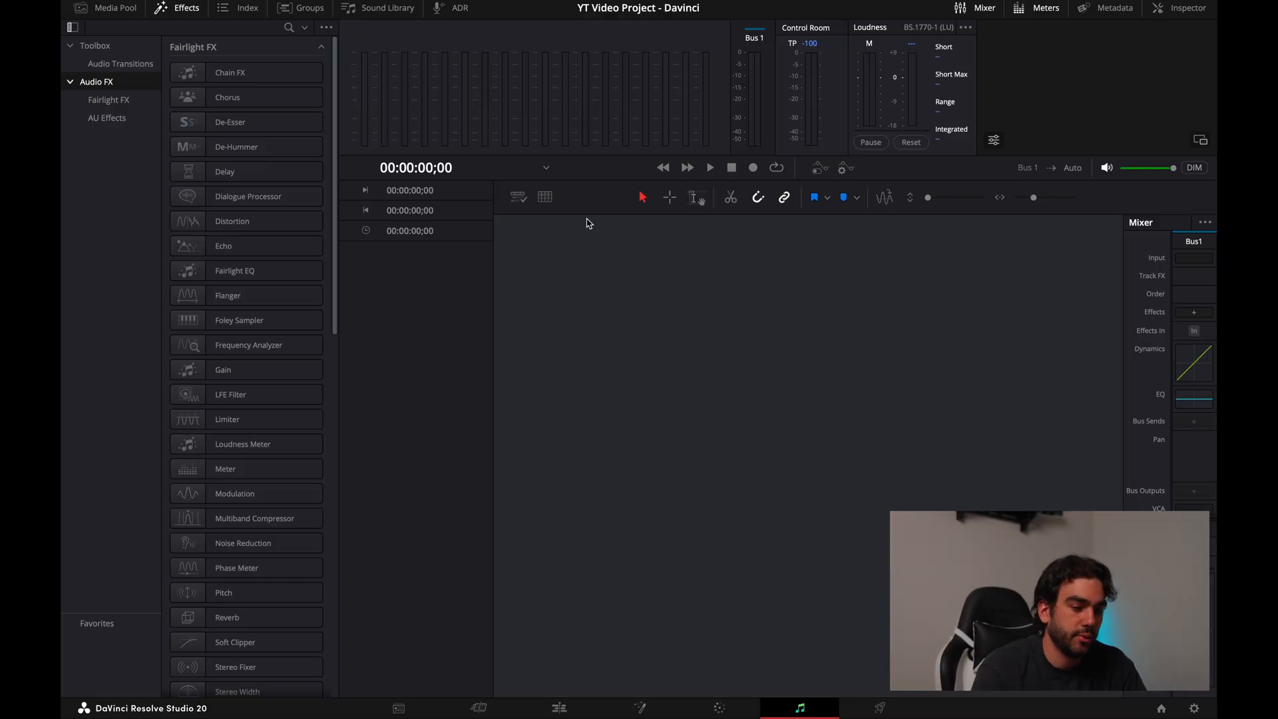
left_click(881, 708)
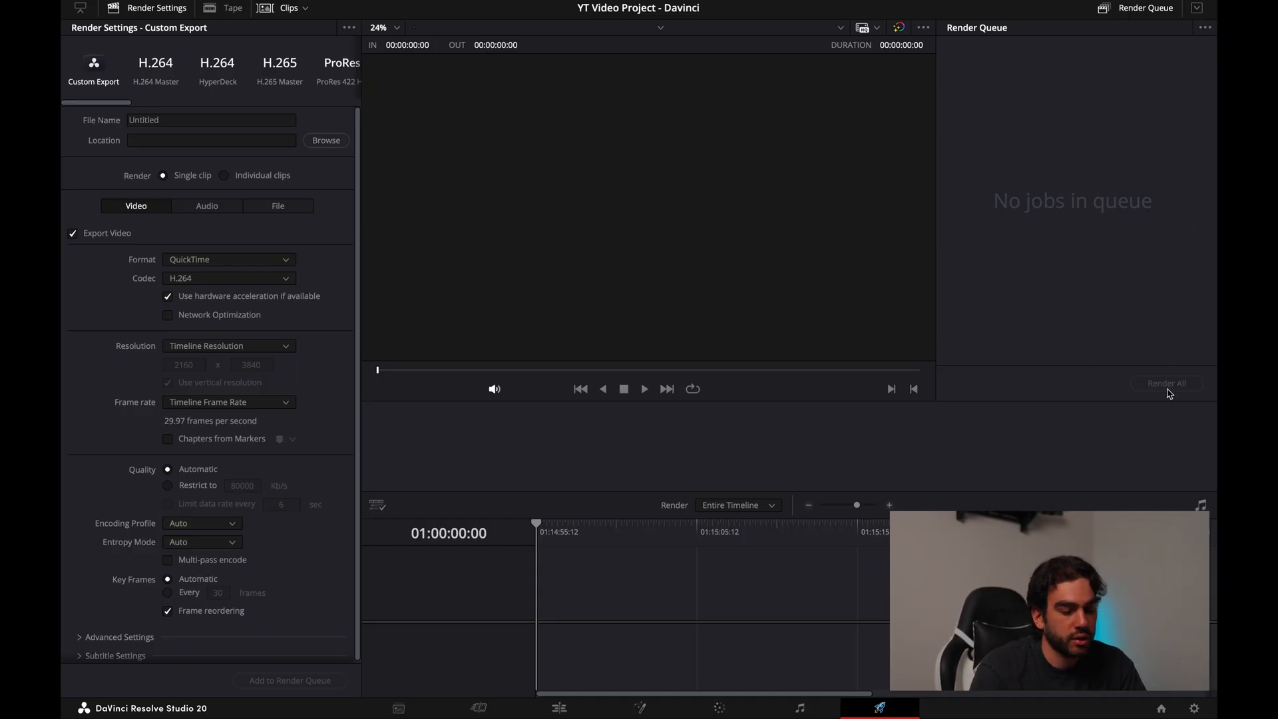
left_click(557, 708)
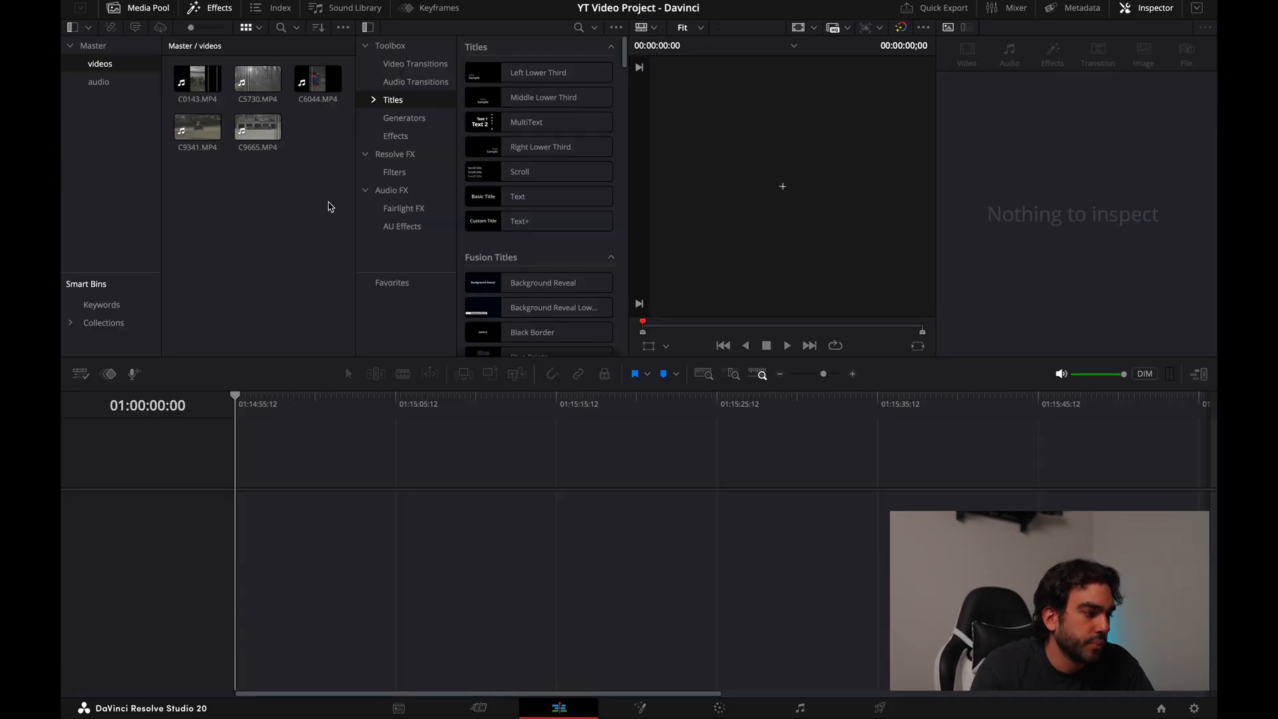
Step: Hide the effects library and delete the audio bin from the media pool
left_click(220, 9)
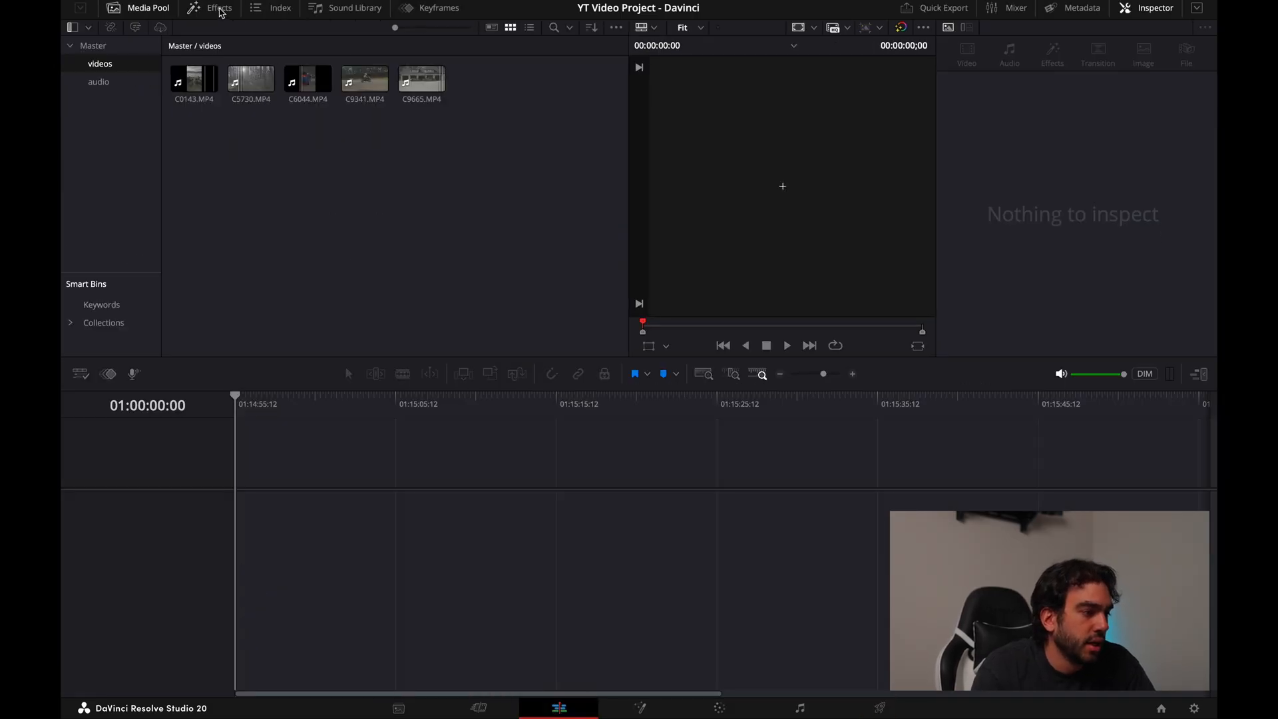
left_click(99, 82)
key("Delete")
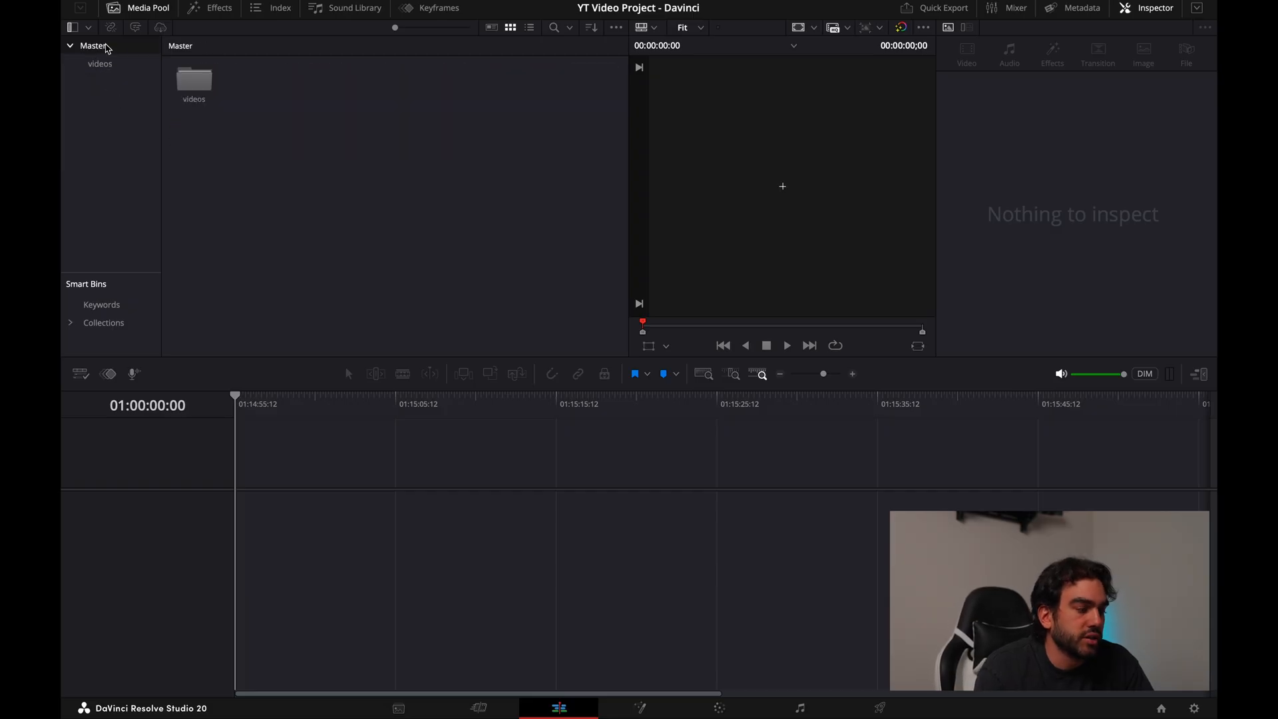
Step: Create a new bin named audio under Master and open it
right_click(104, 93)
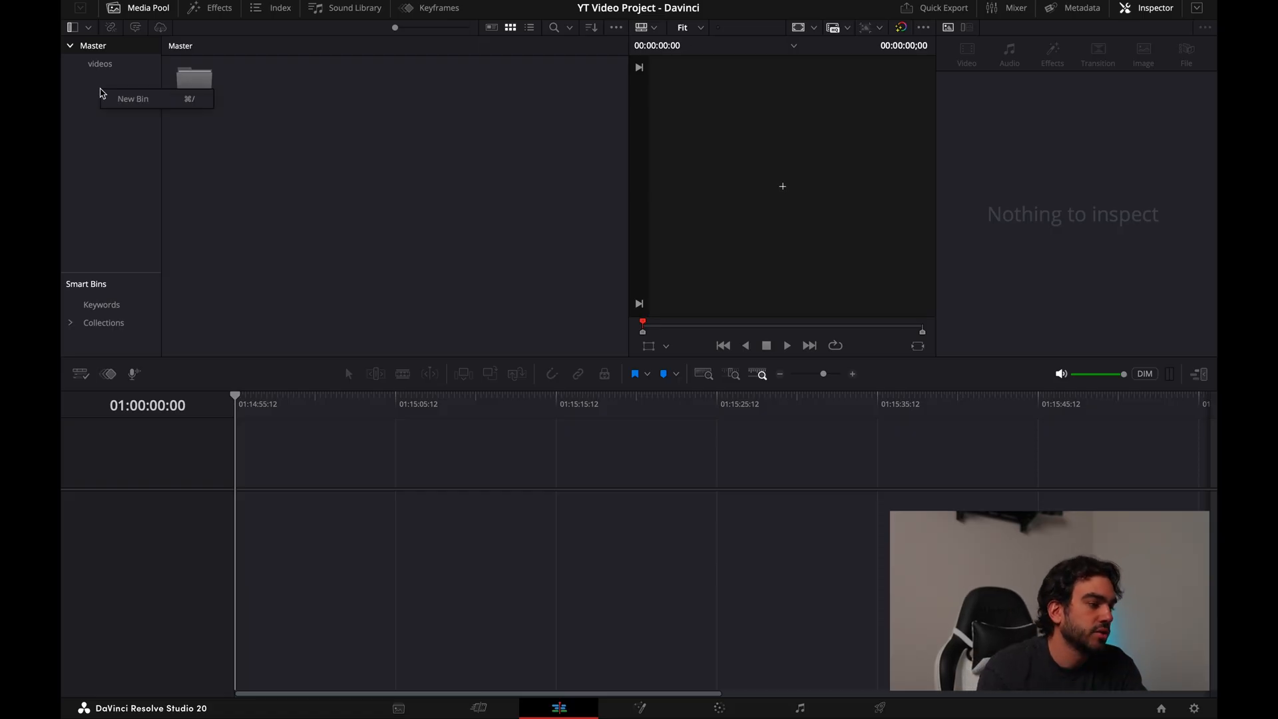
left_click(136, 102)
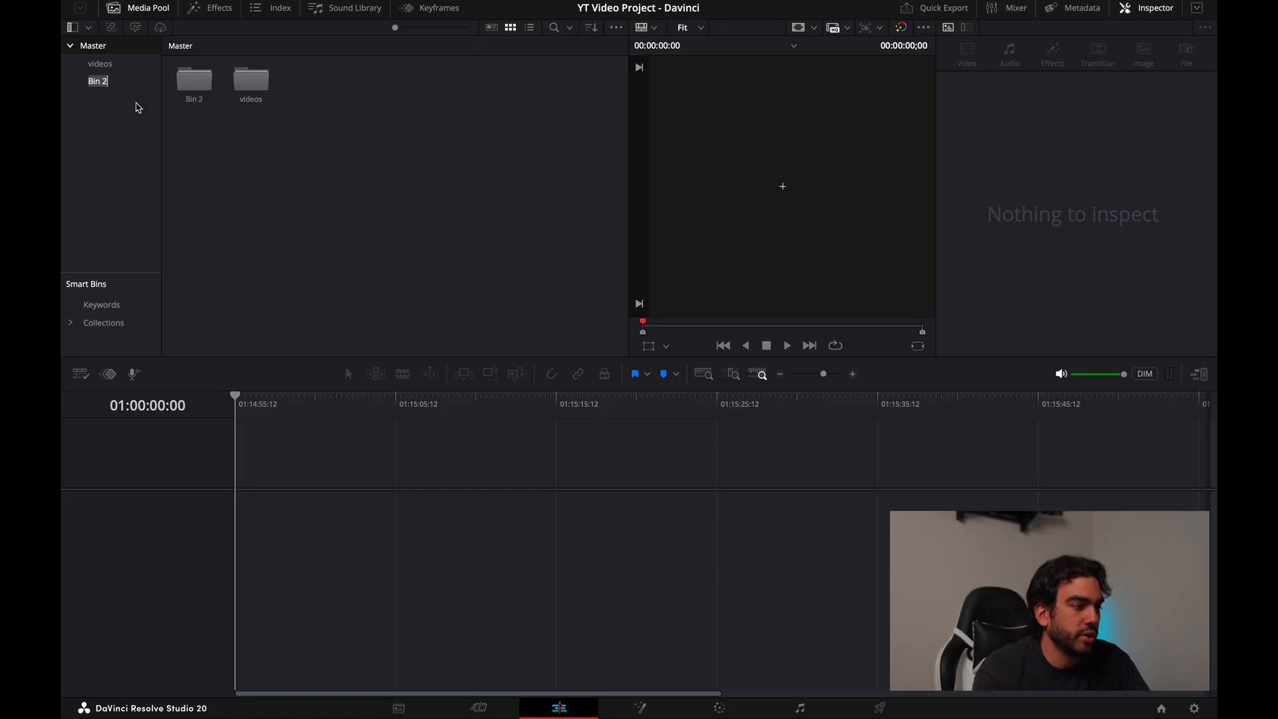
type("audio")
key("Return")
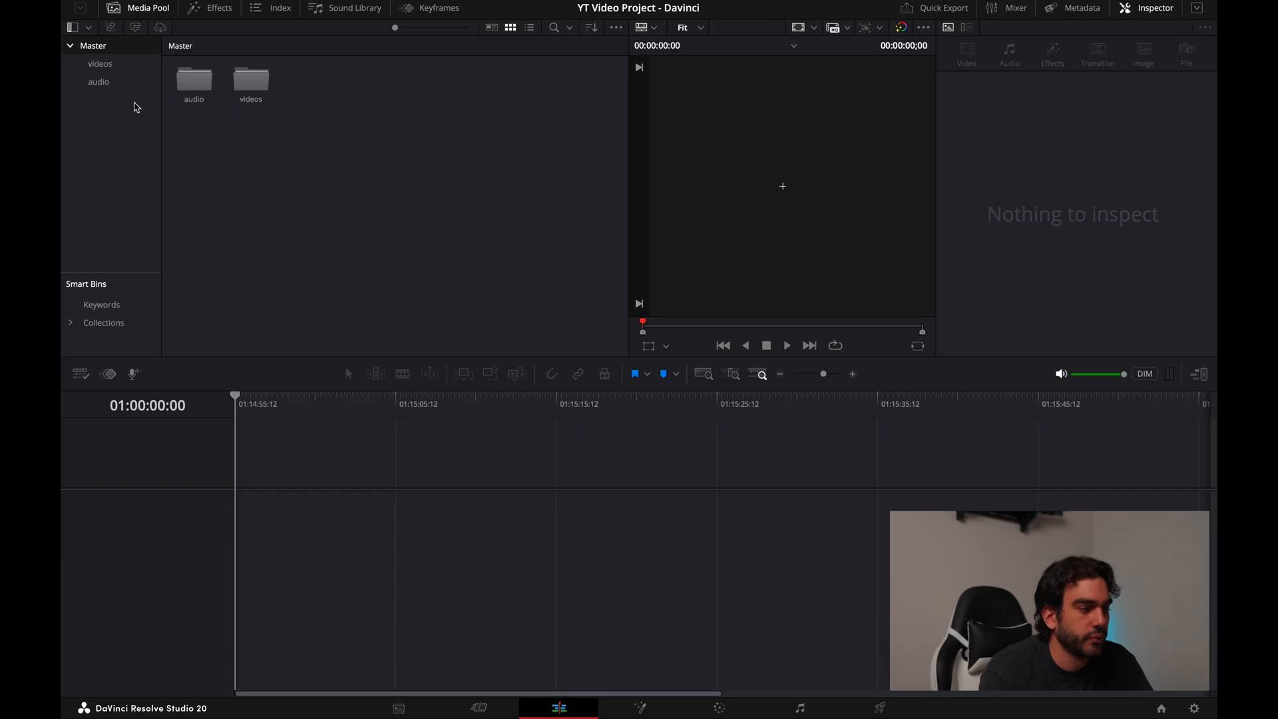
double_click(200, 80)
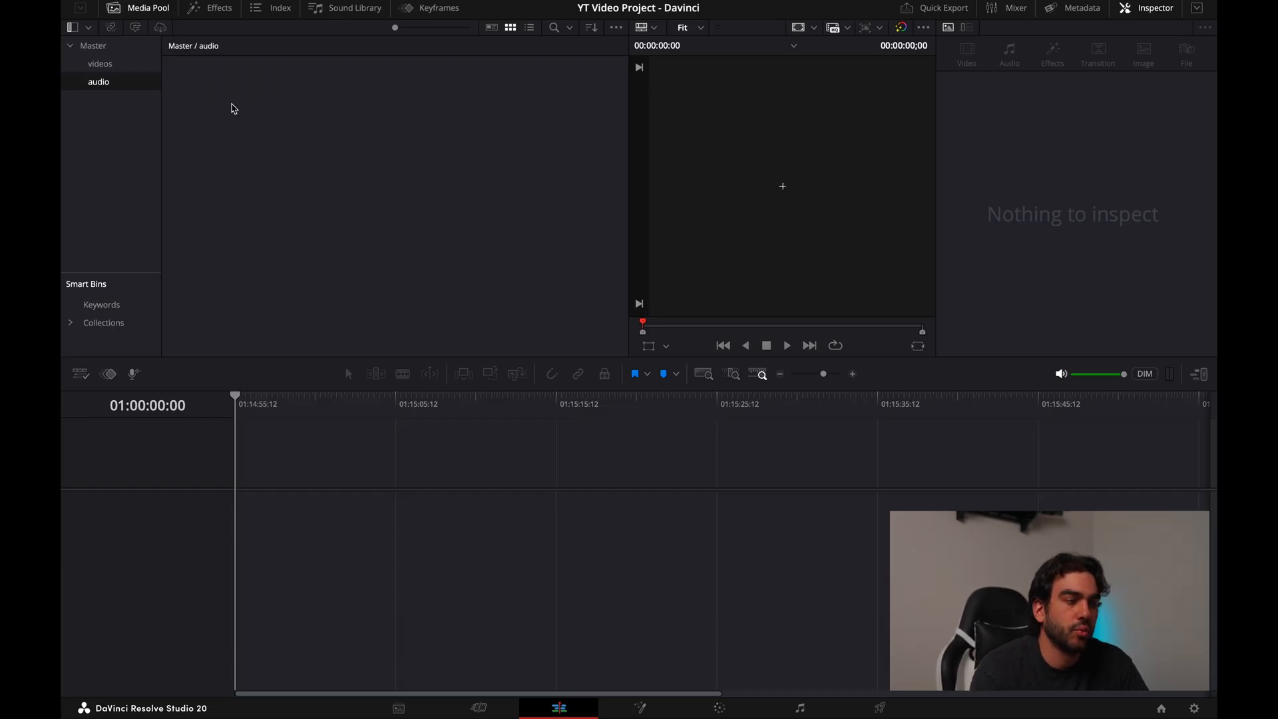
Step: Import all the WAV files from the Audio for Videos folder into the audio bin
right_click(210, 96)
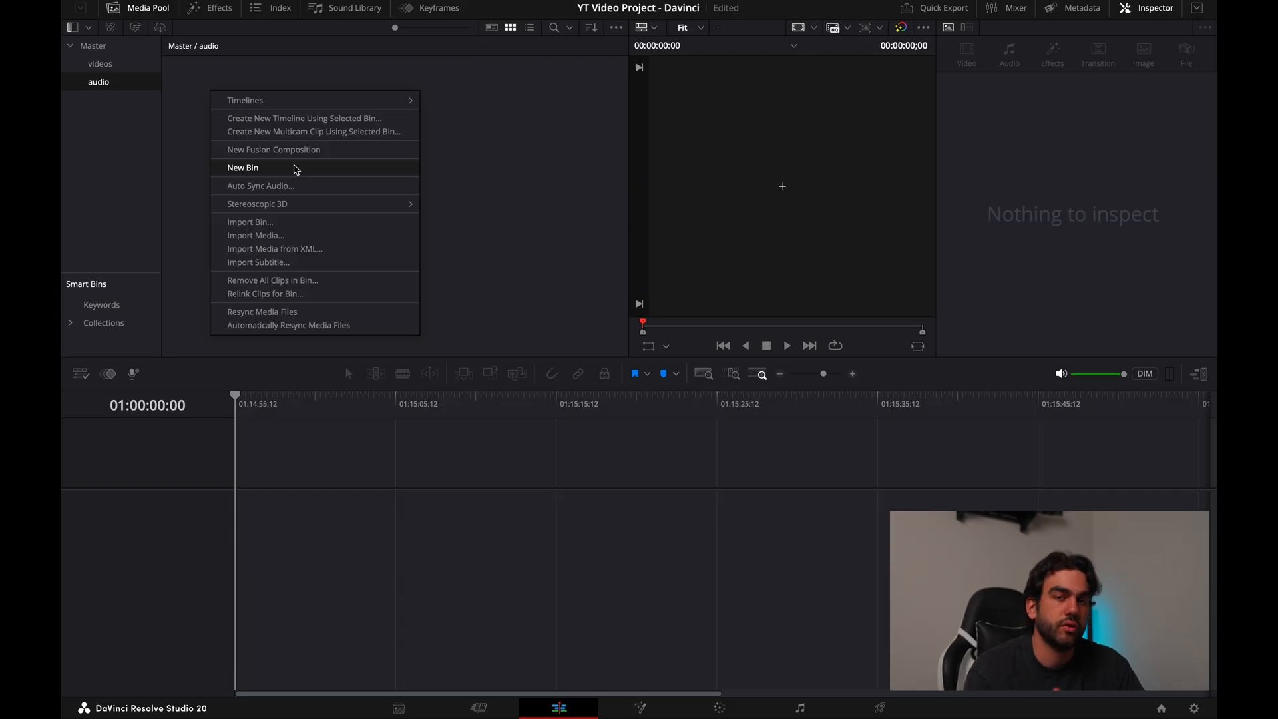
left_click(273, 237)
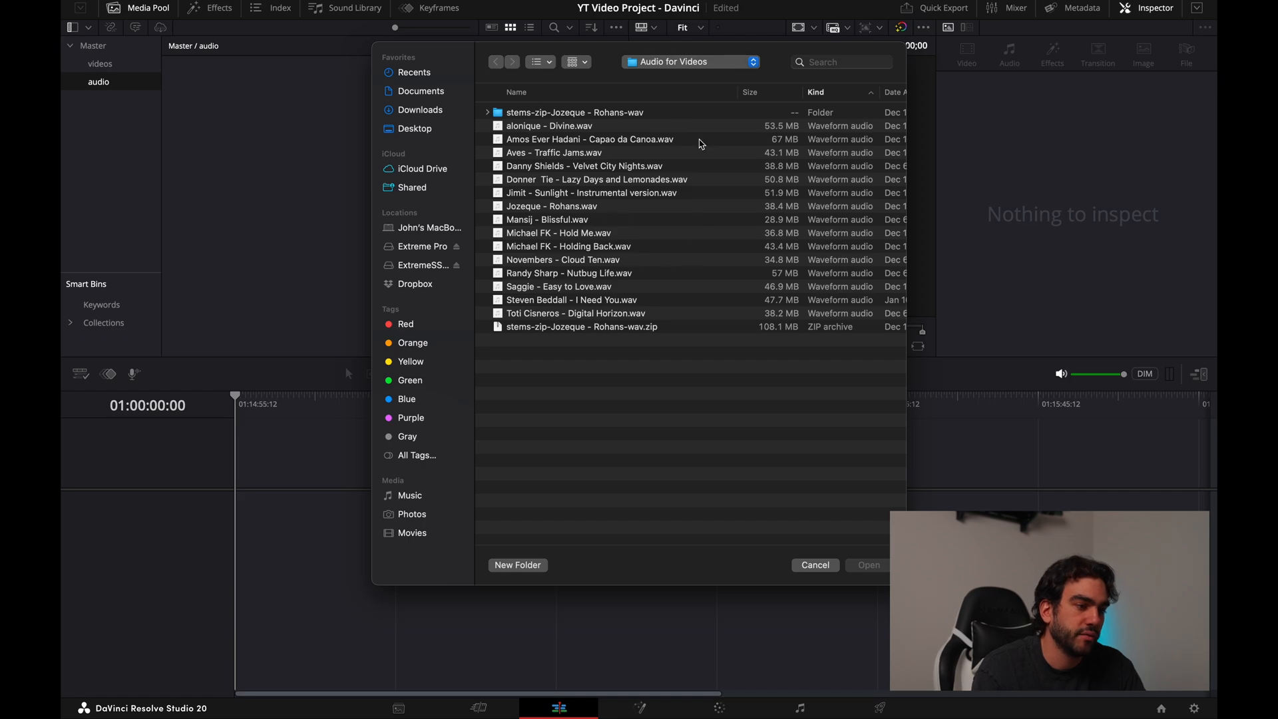
left_click(599, 126)
left_click(559, 315, "shift")
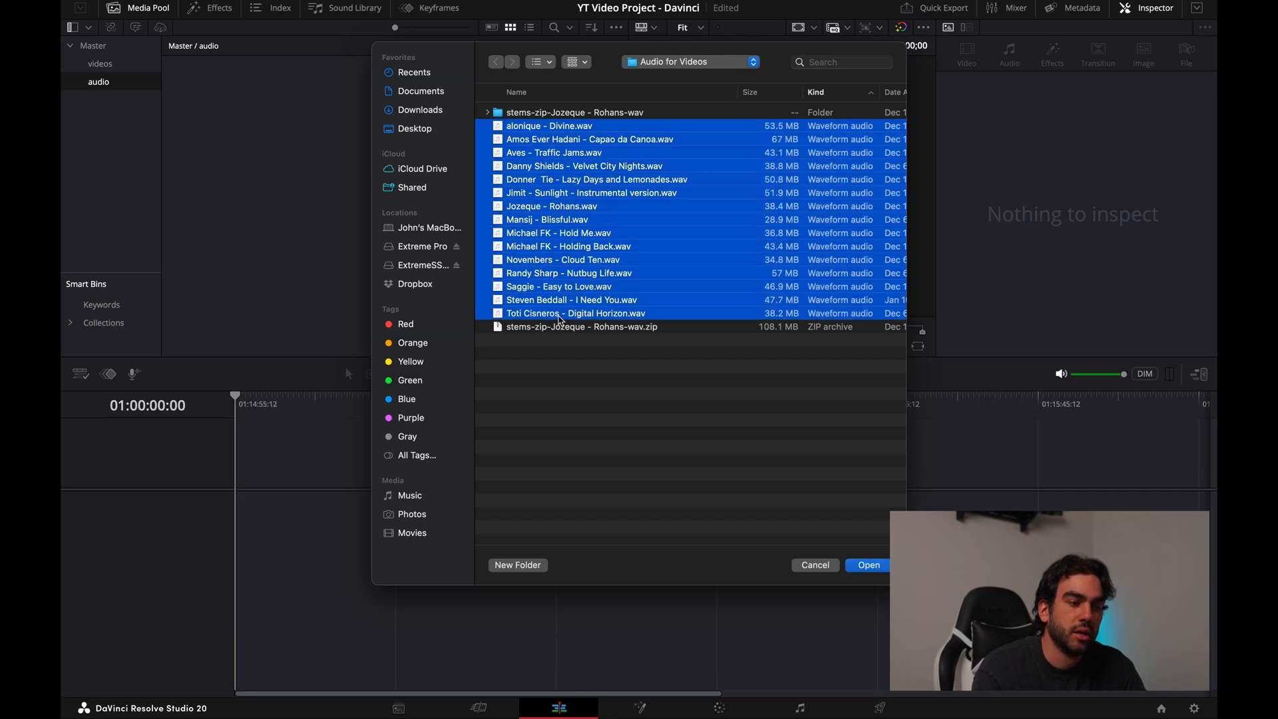
left_click(864, 566)
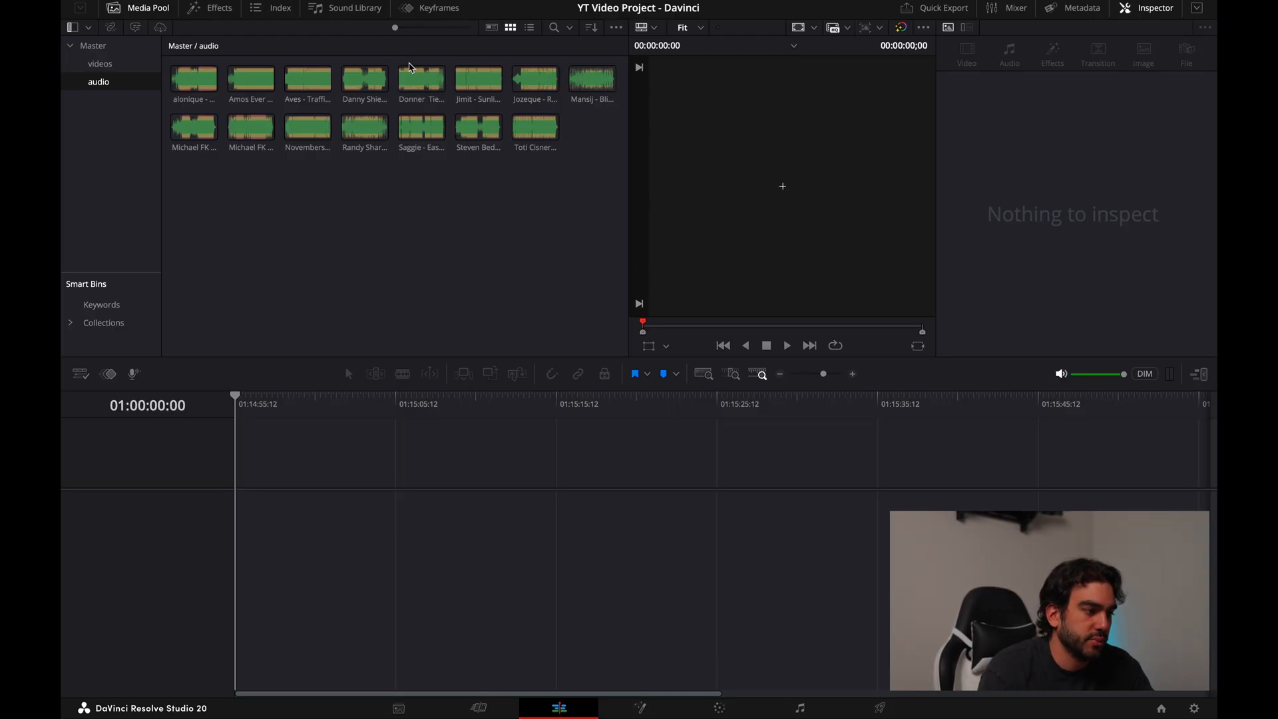
Step: Show the videos bin, view the timeline frame rate options in the project settings, and close the settings without changes
left_click(105, 63)
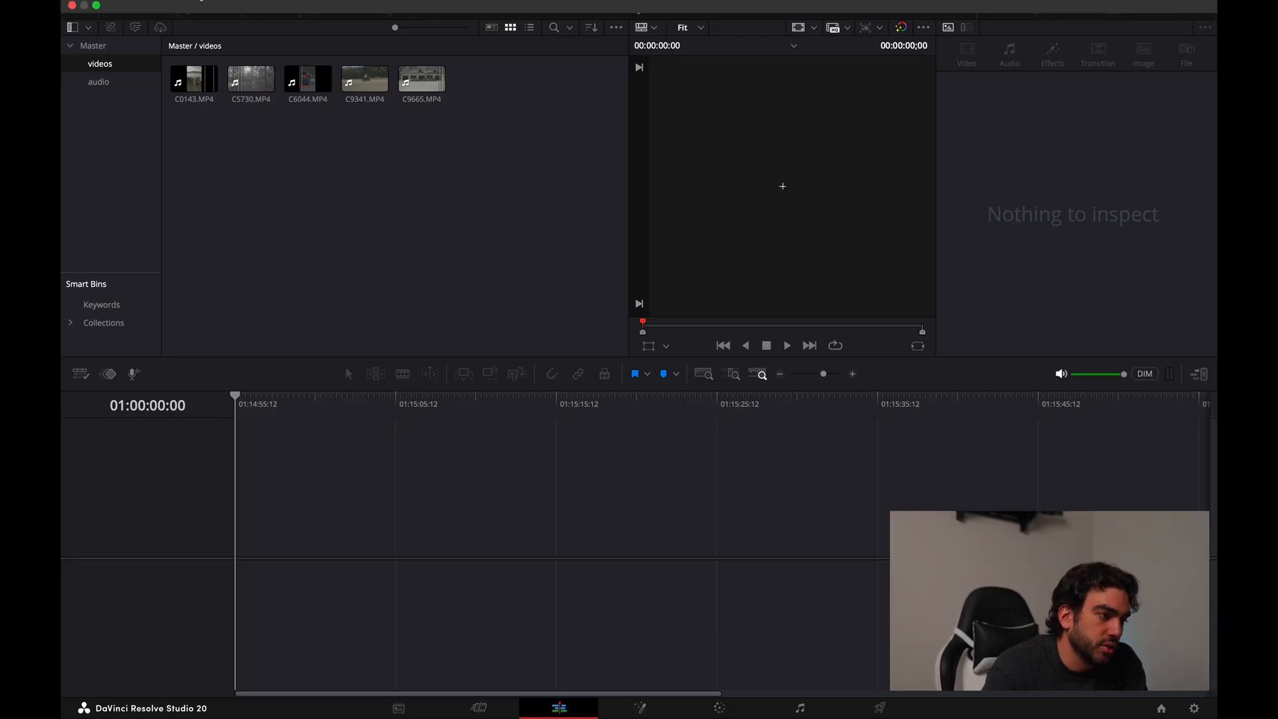
left_click(192, 7)
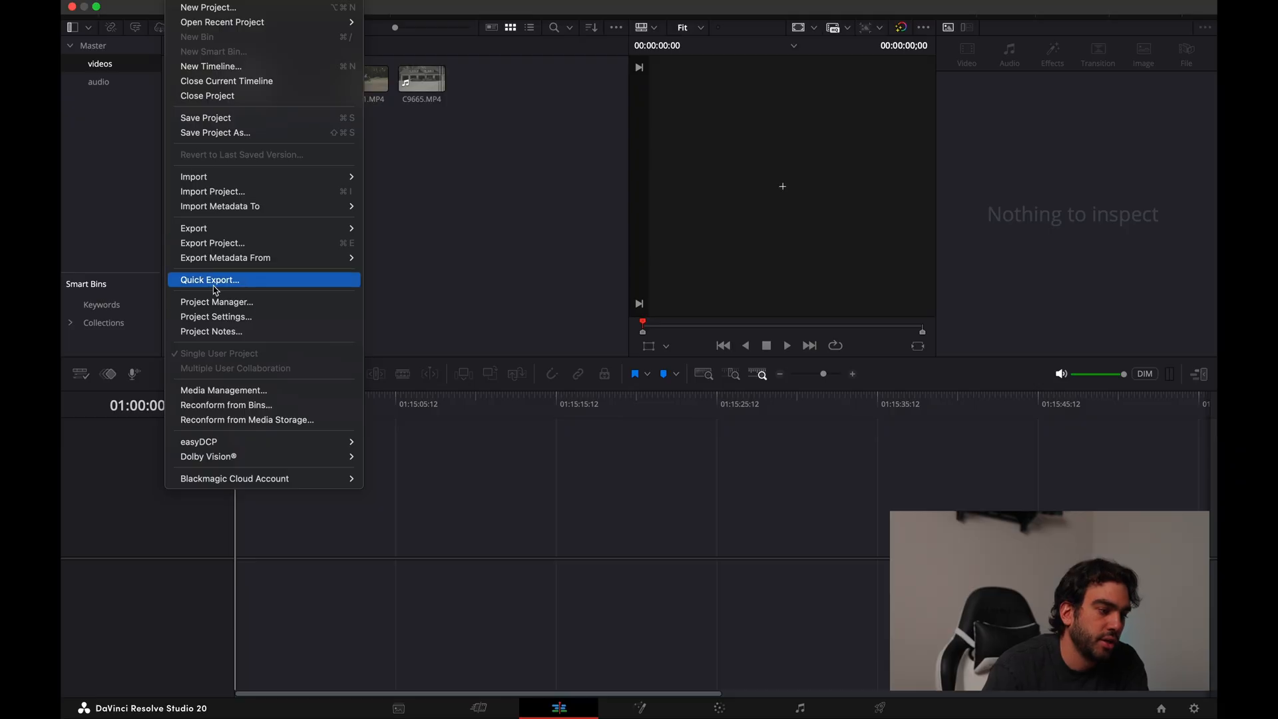
left_click(220, 318)
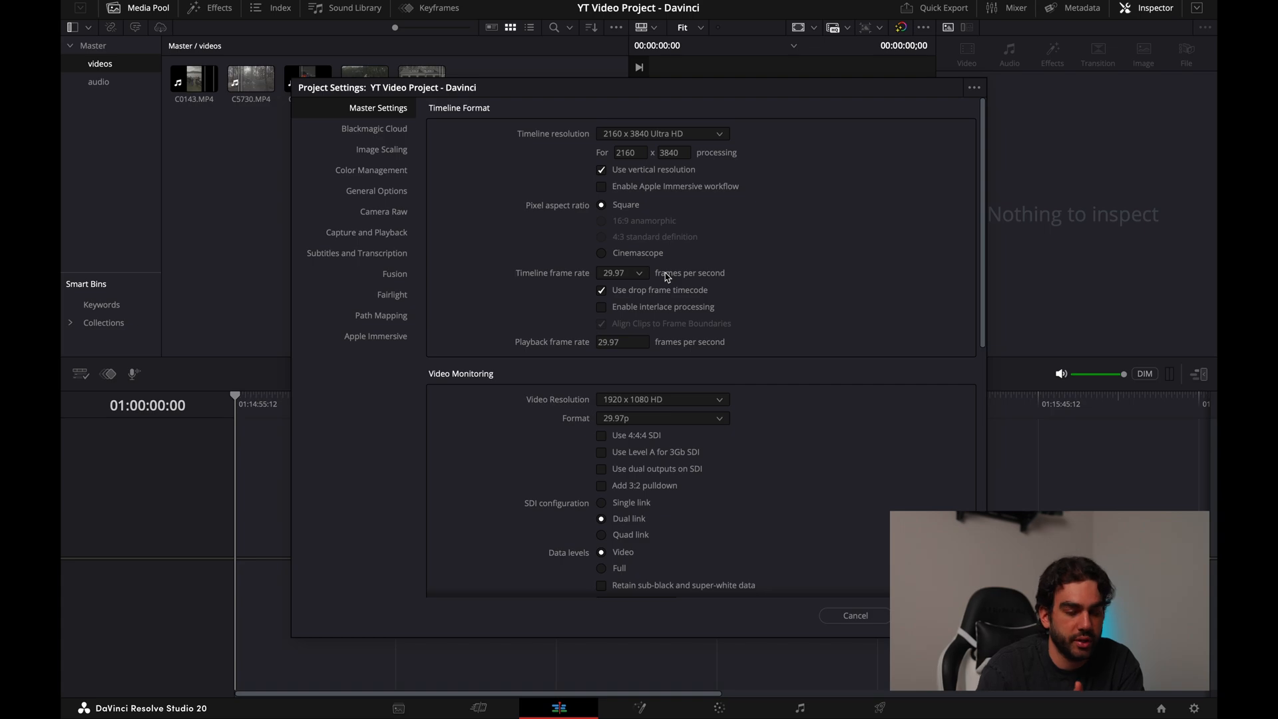
left_click(634, 274)
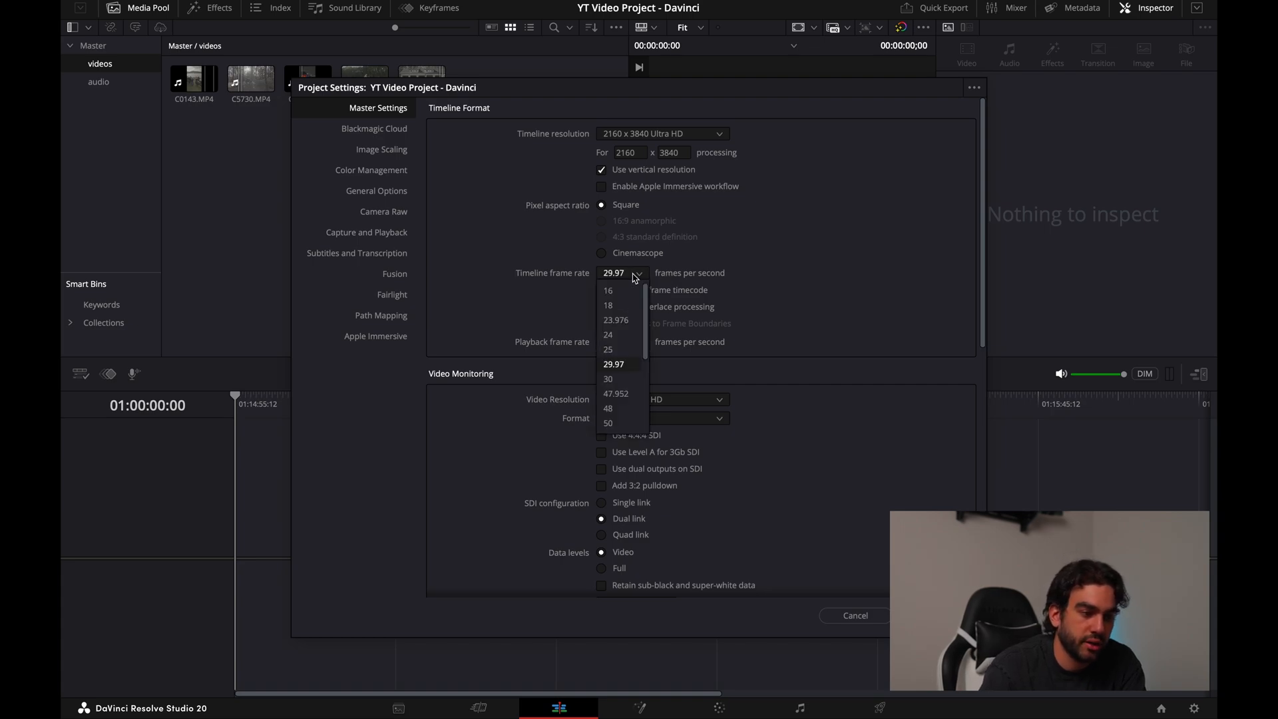
left_click(808, 340)
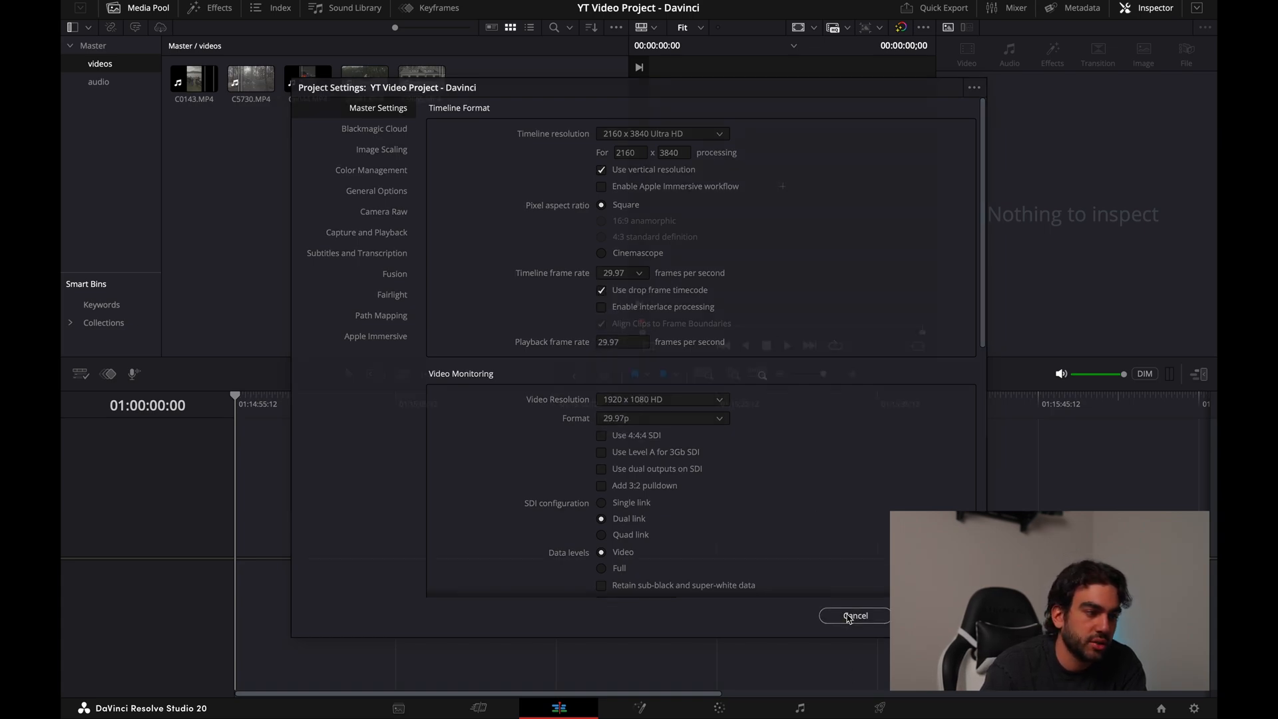
left_click(851, 617)
Step: Place clip C0143.MP4 near the start of a new timeline and open the project settings
left_click(193, 80)
left_click_drag(722, 225, 273, 553)
left_click(182, 5)
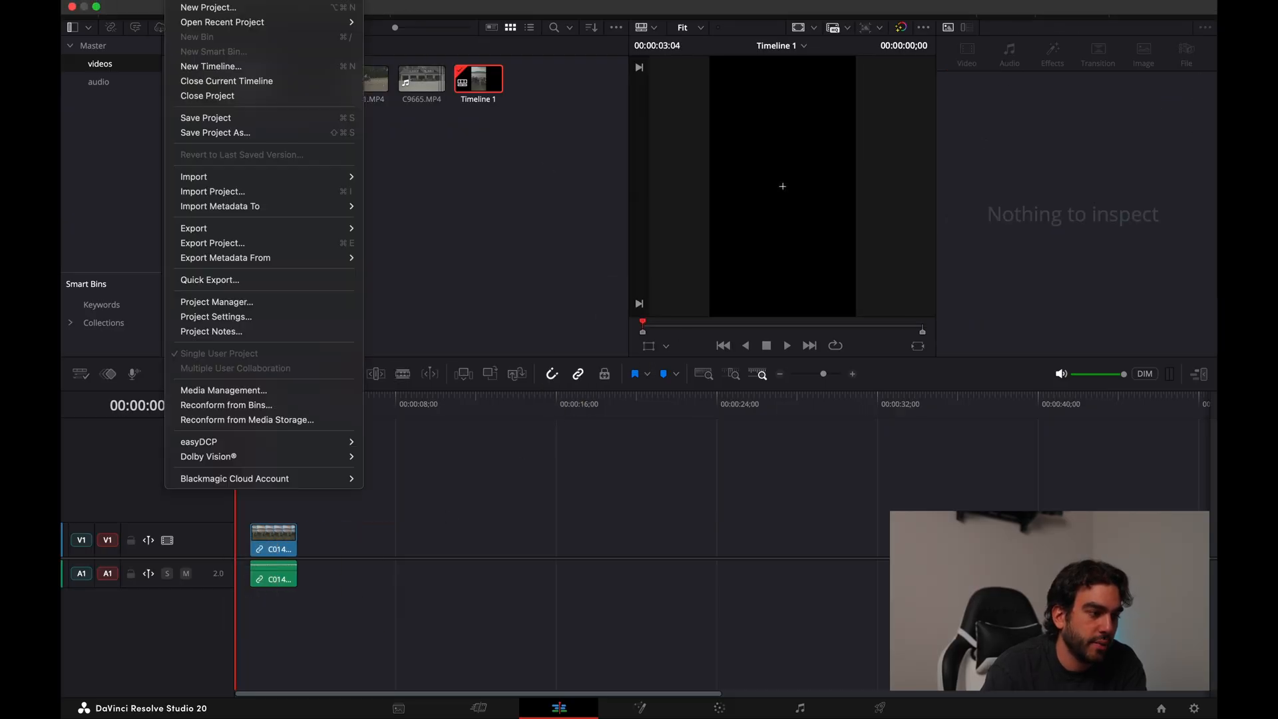
left_click(245, 315)
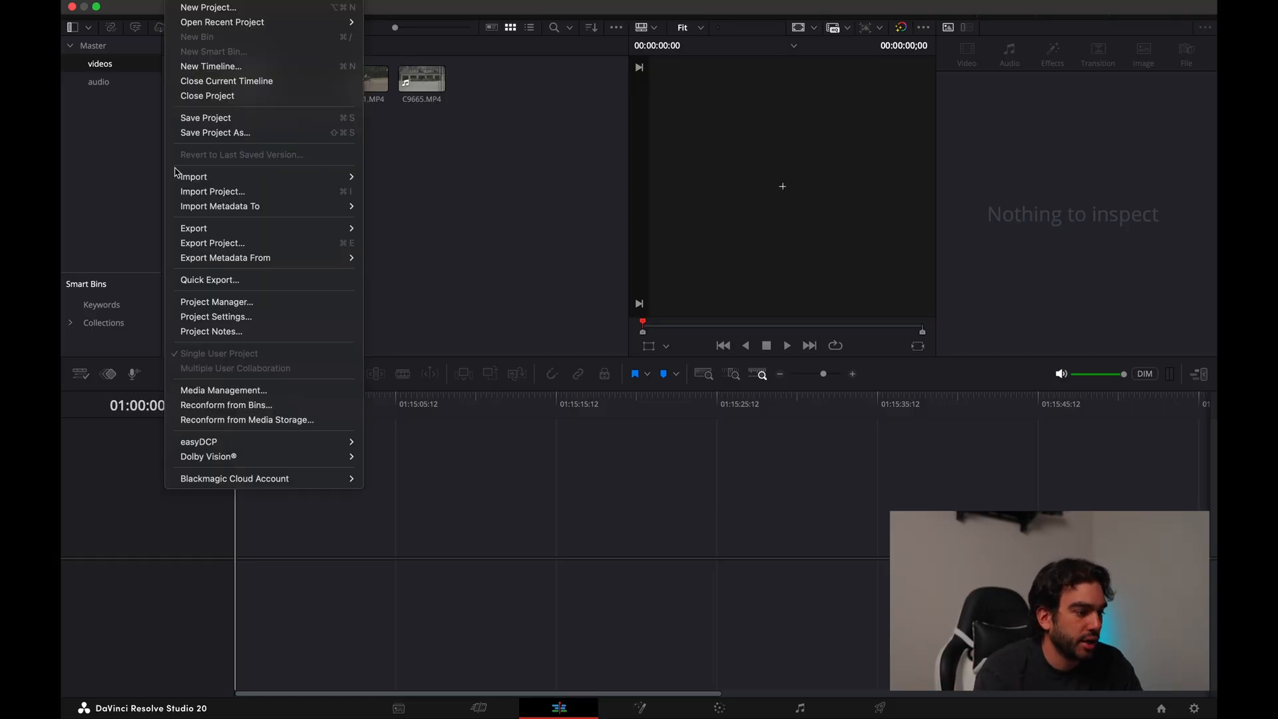
Step: View the timeline frame rate options in the project settings and close the settings without changes
left_click(237, 315)
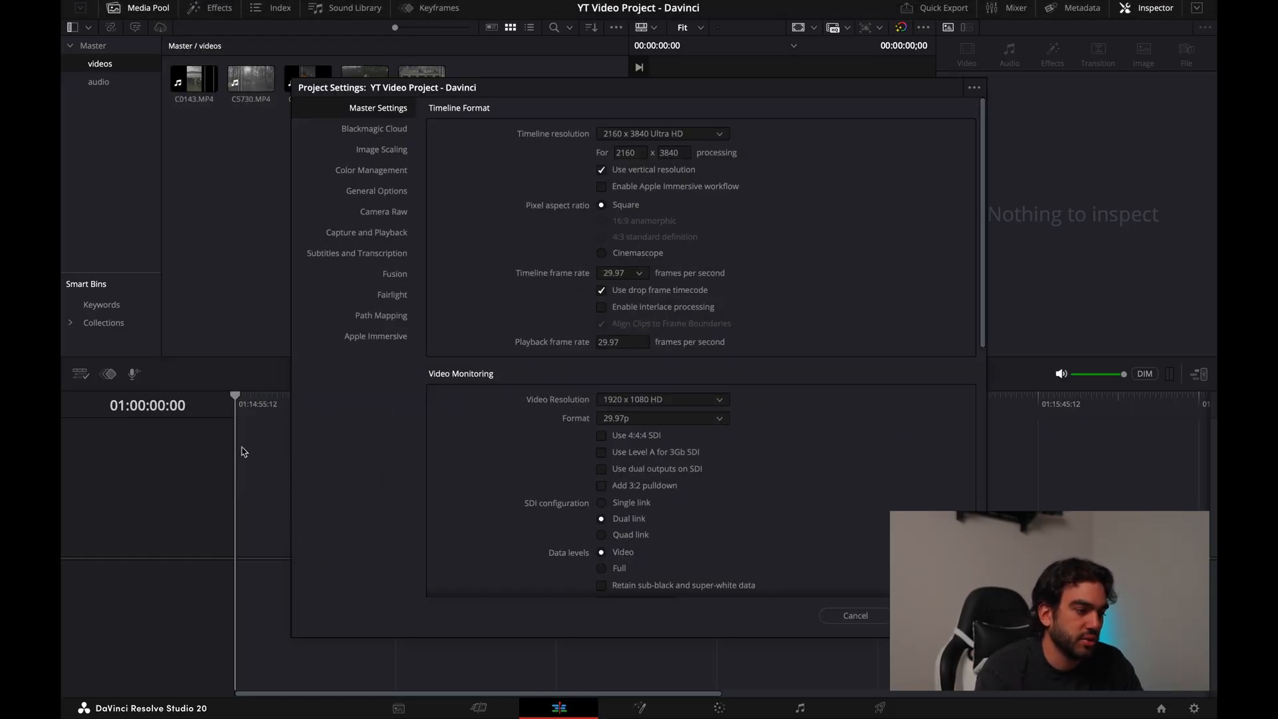
left_click(637, 275)
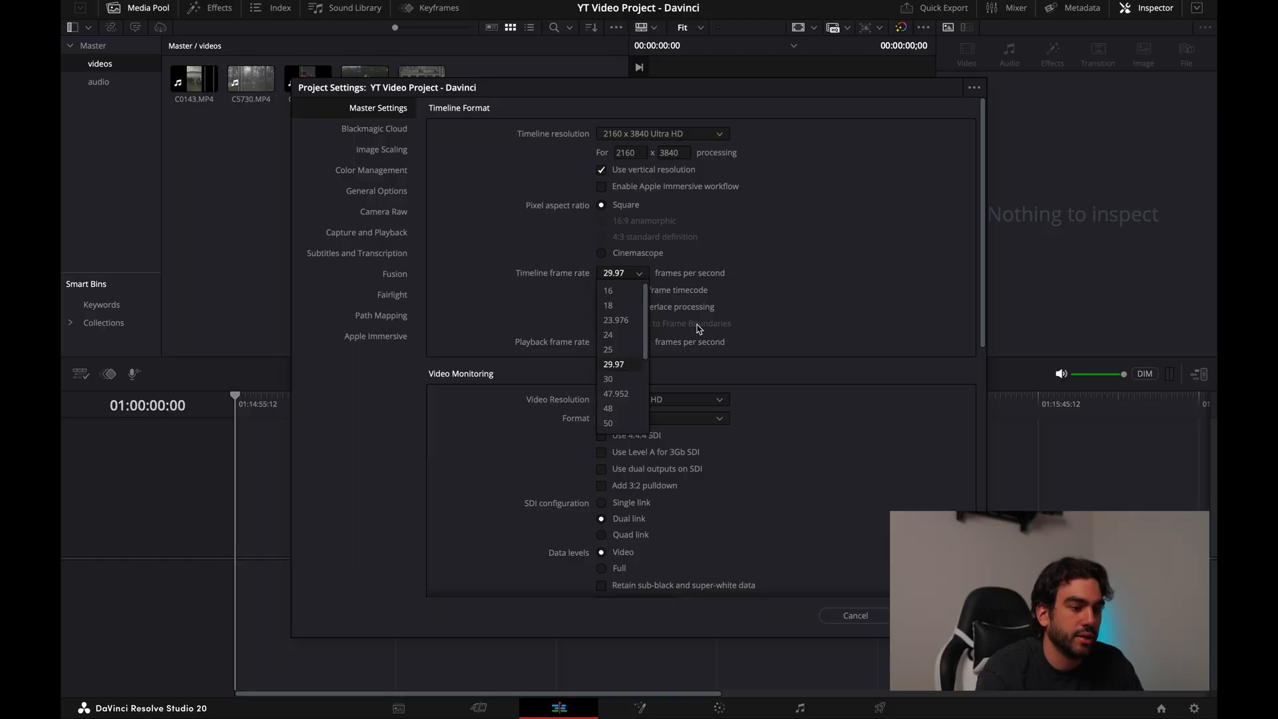
left_click(859, 616)
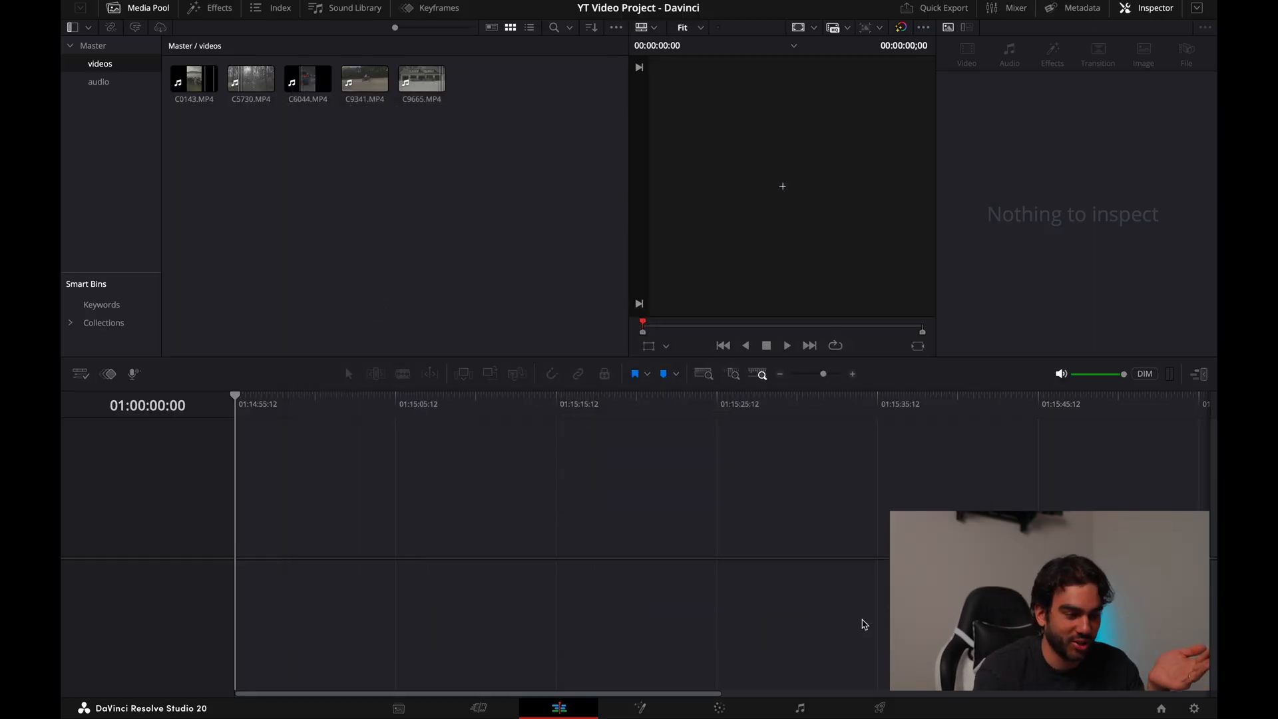
Step: Review the master project settings and their default preset options, and close the settings without changes
left_click(176, 1)
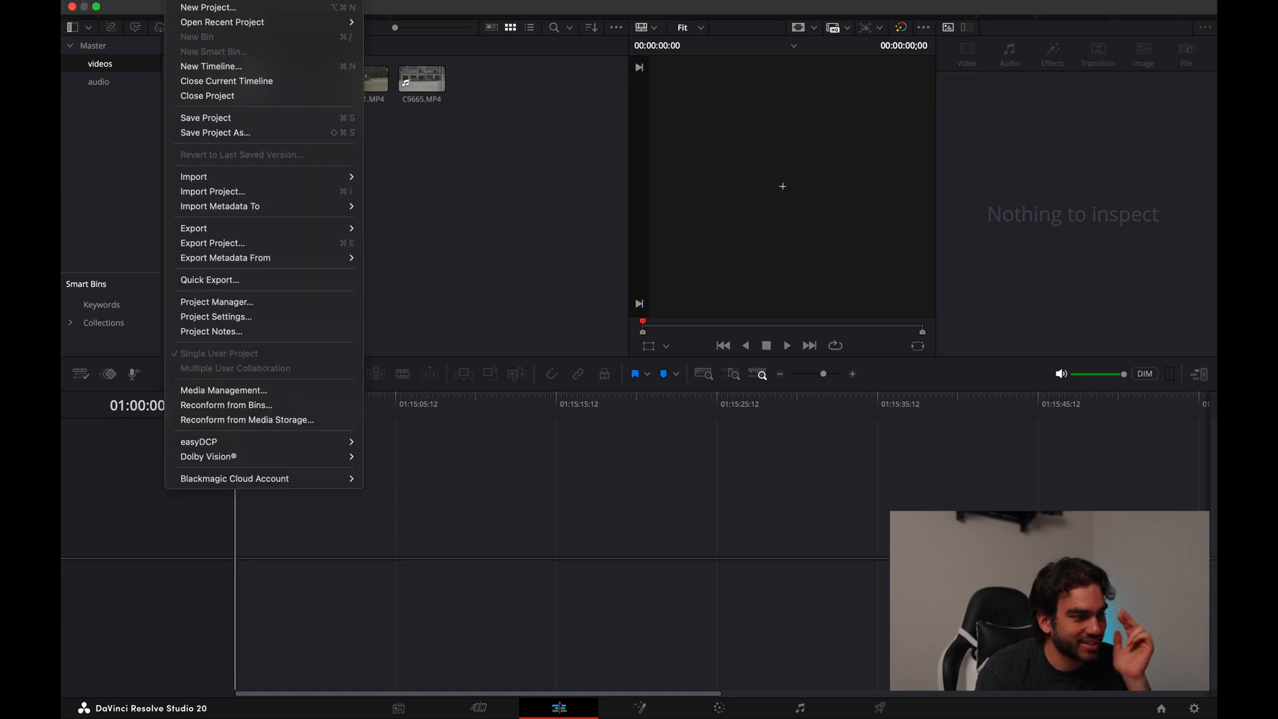
left_click(260, 315)
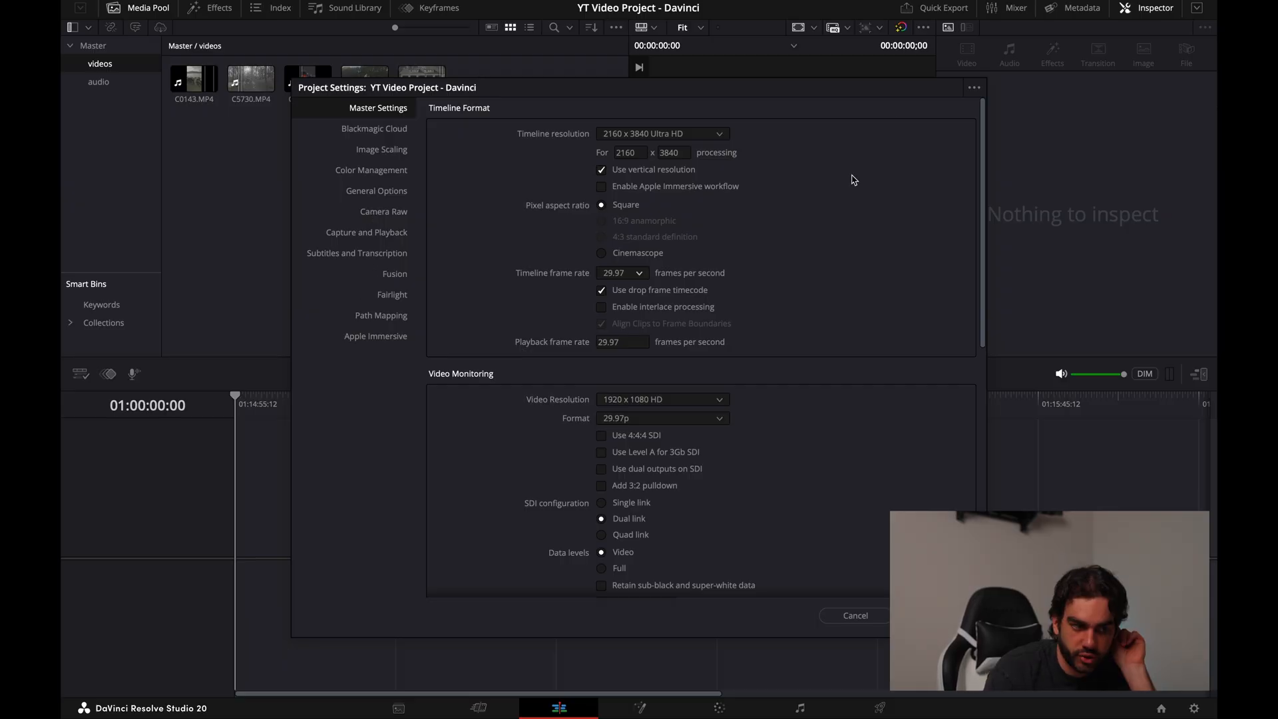
scroll(815, 268, "down", 8)
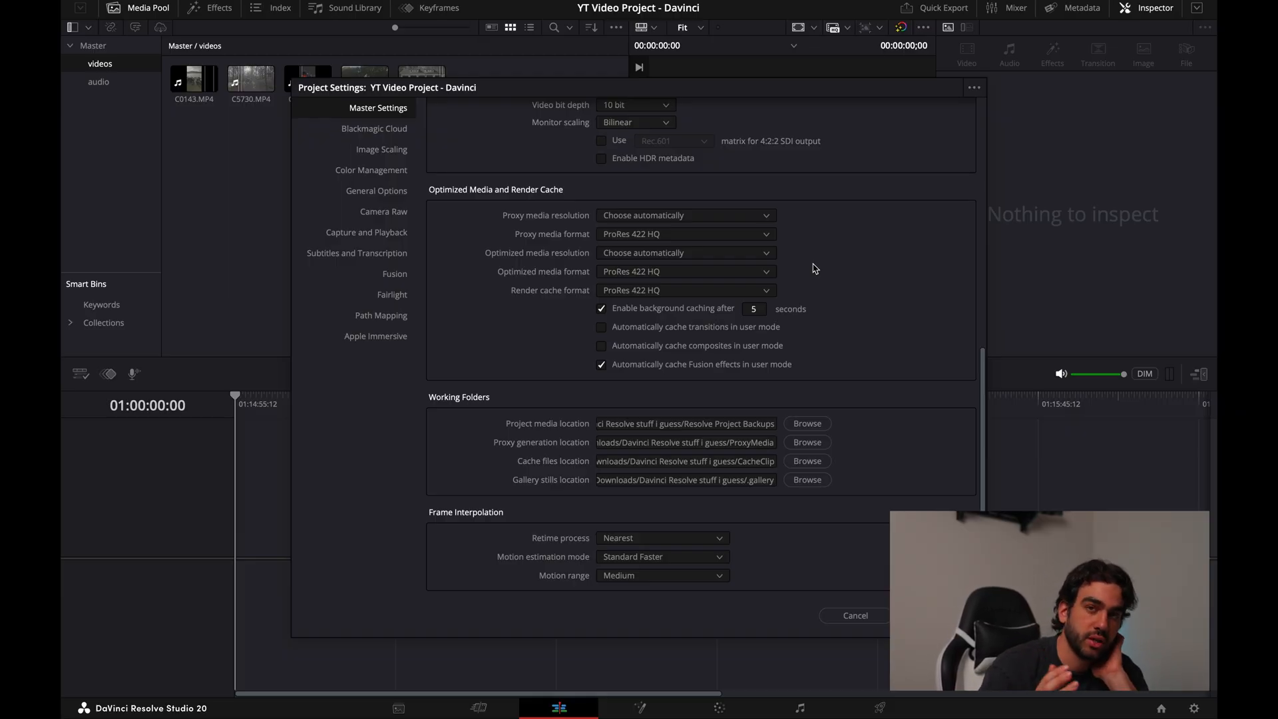
scroll(739, 223, "up", 8)
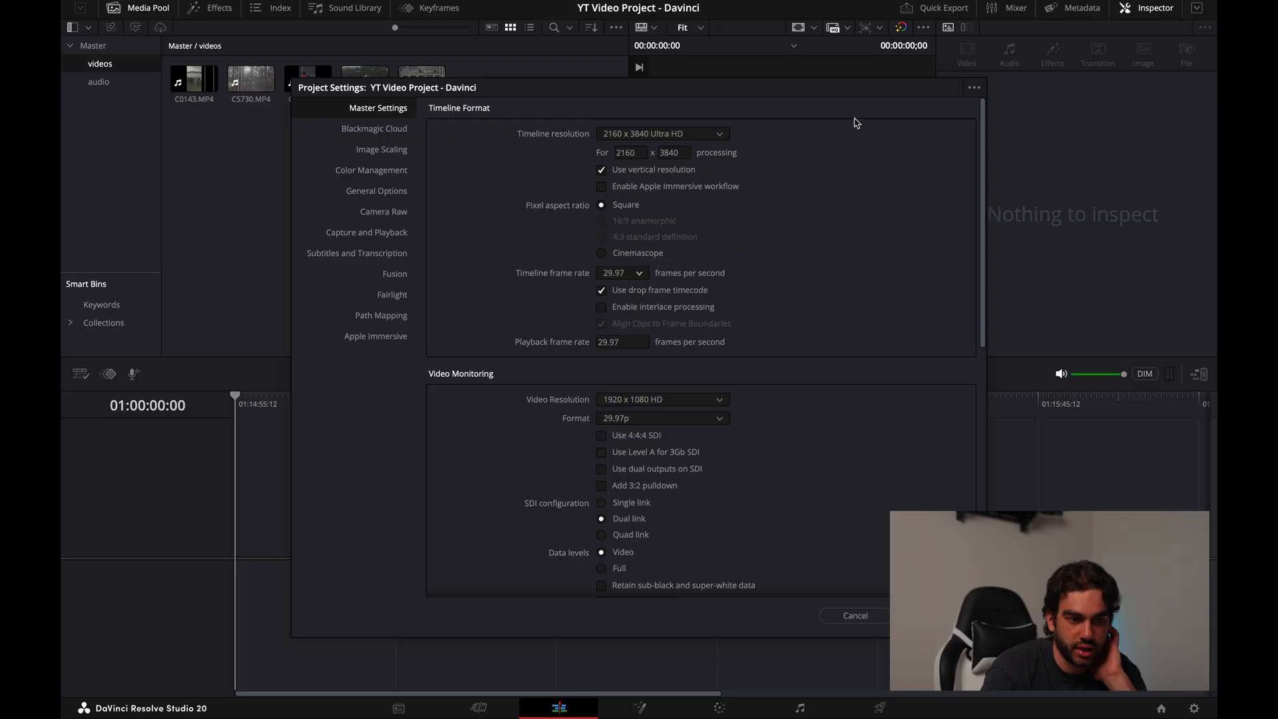
left_click(974, 89)
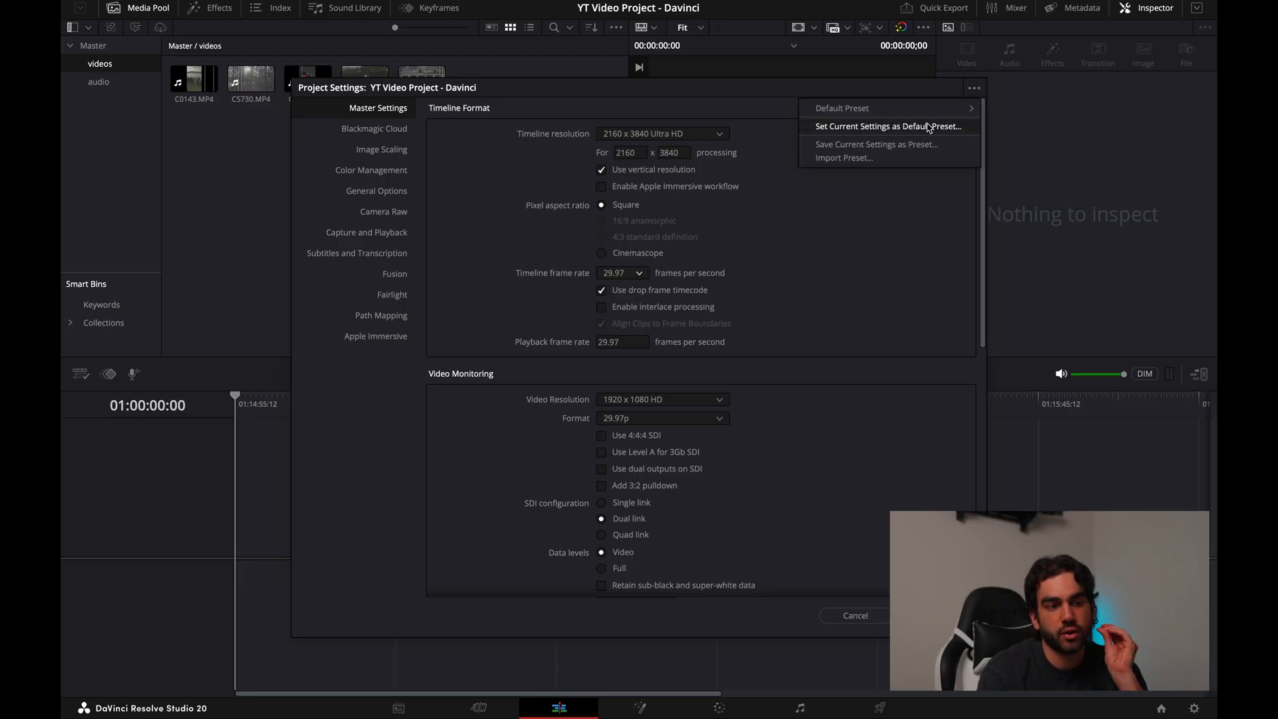
left_click(865, 293)
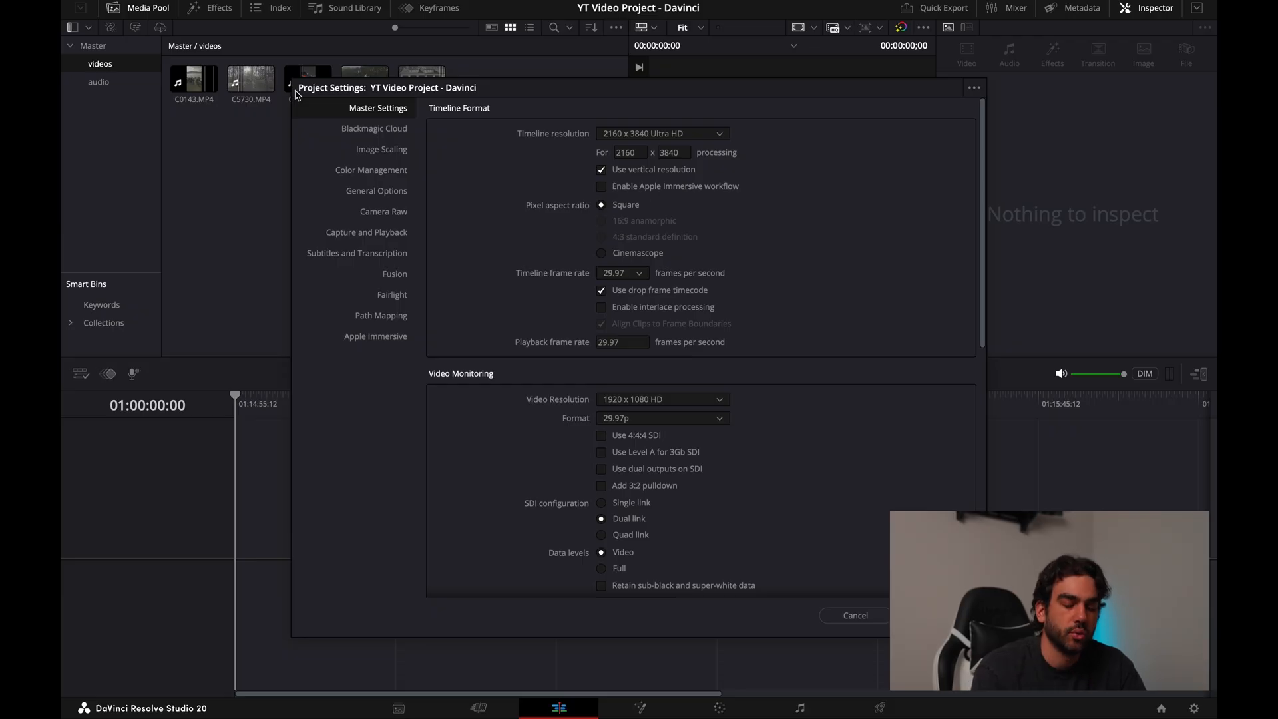
left_click(853, 616)
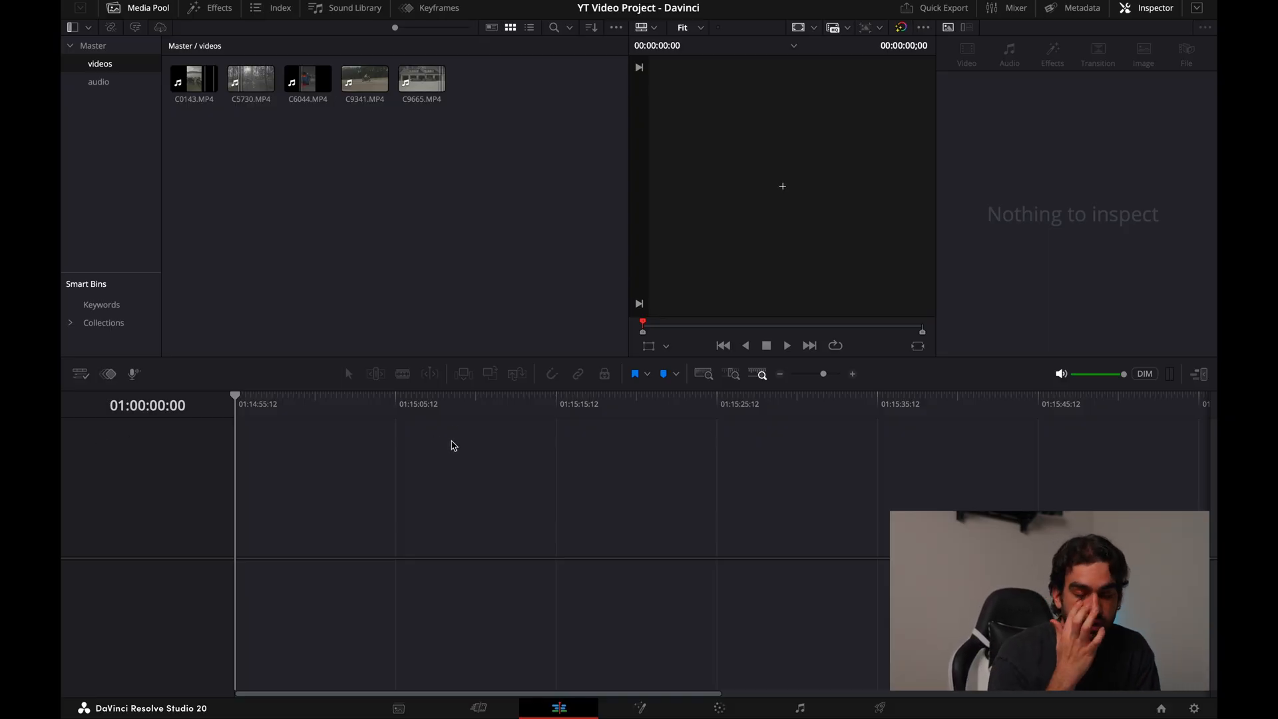
Step: Open C0143.MP4 in the source viewer, move its in point to the clip's start, and scrub through the footage
left_click(189, 83)
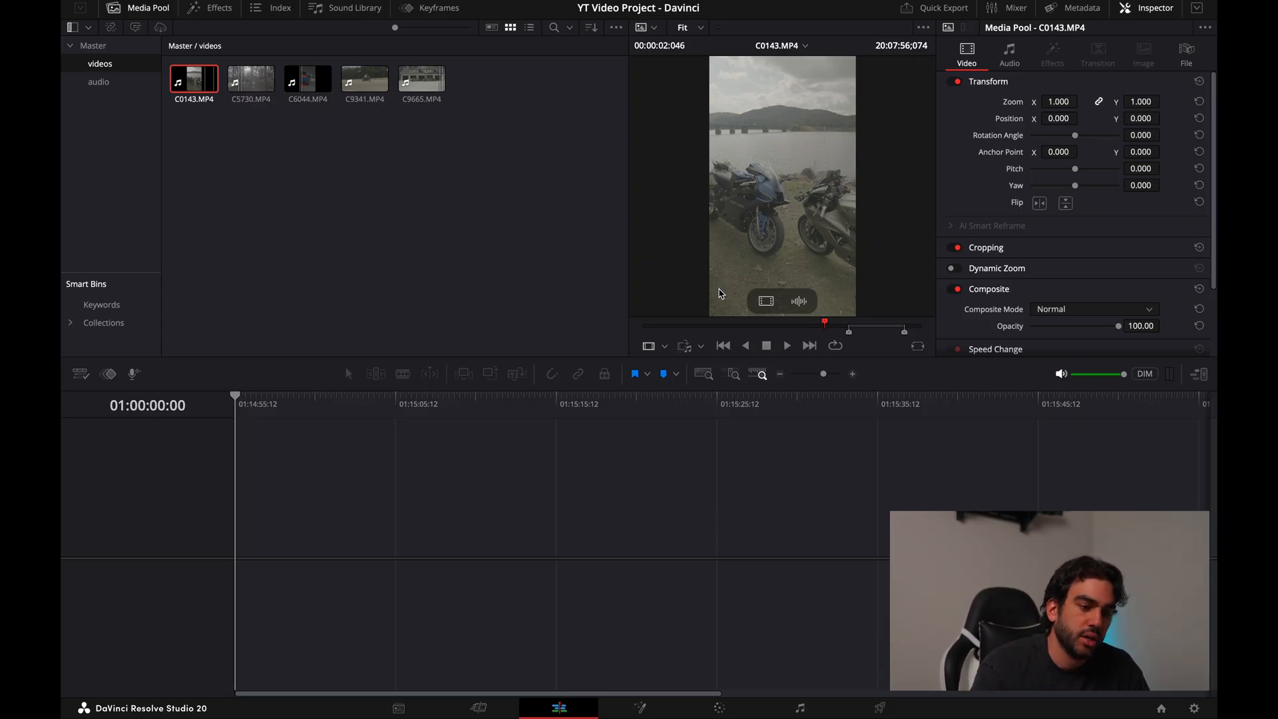
left_click_drag(850, 332, 647, 332)
left_click_drag(697, 365, 641, 354)
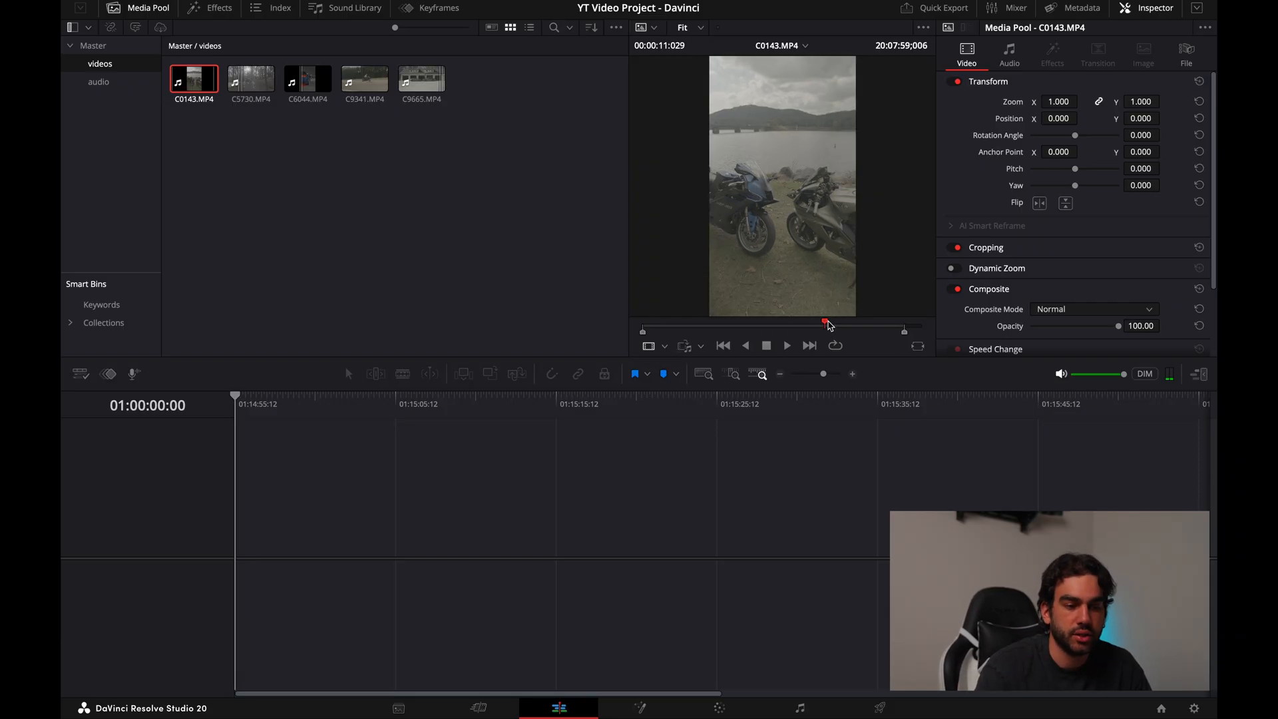
left_click_drag(829, 326, 680, 315)
left_click(782, 326)
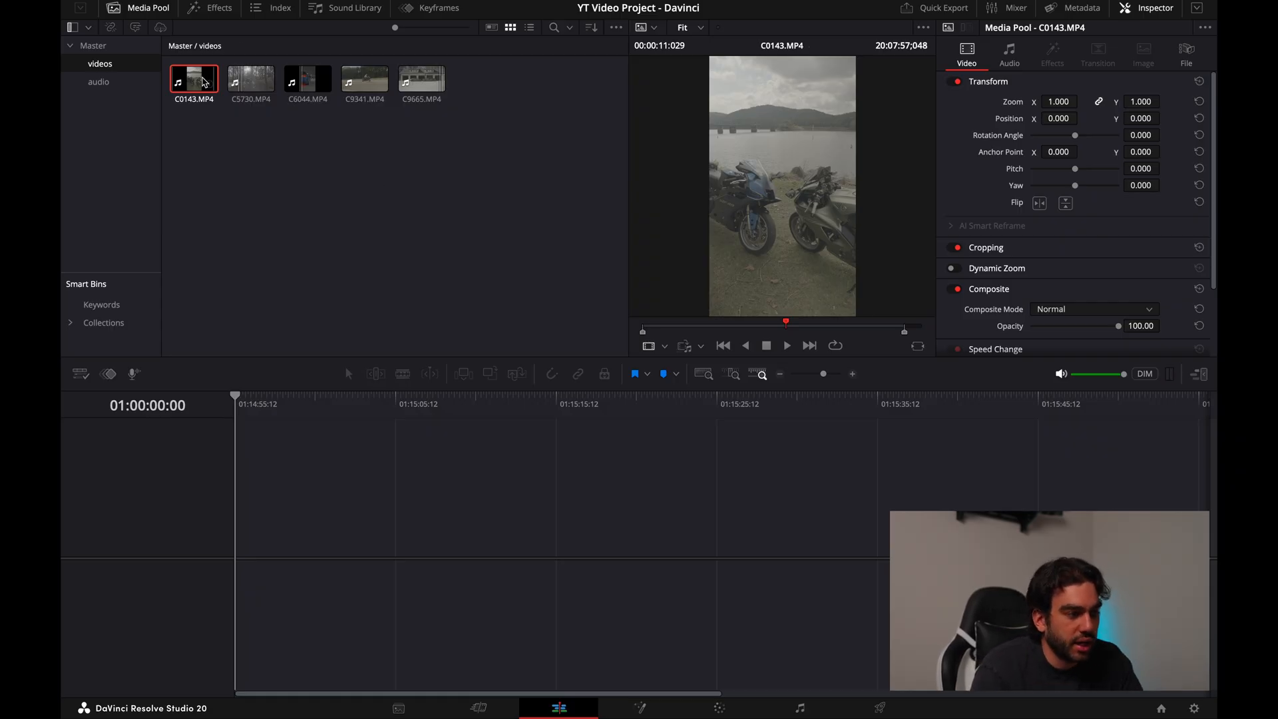
Step: Place C0143.MP4 with its audio at the start of a new timeline, and undo the placement and the in point change
left_click_drag(194, 82, 260, 546)
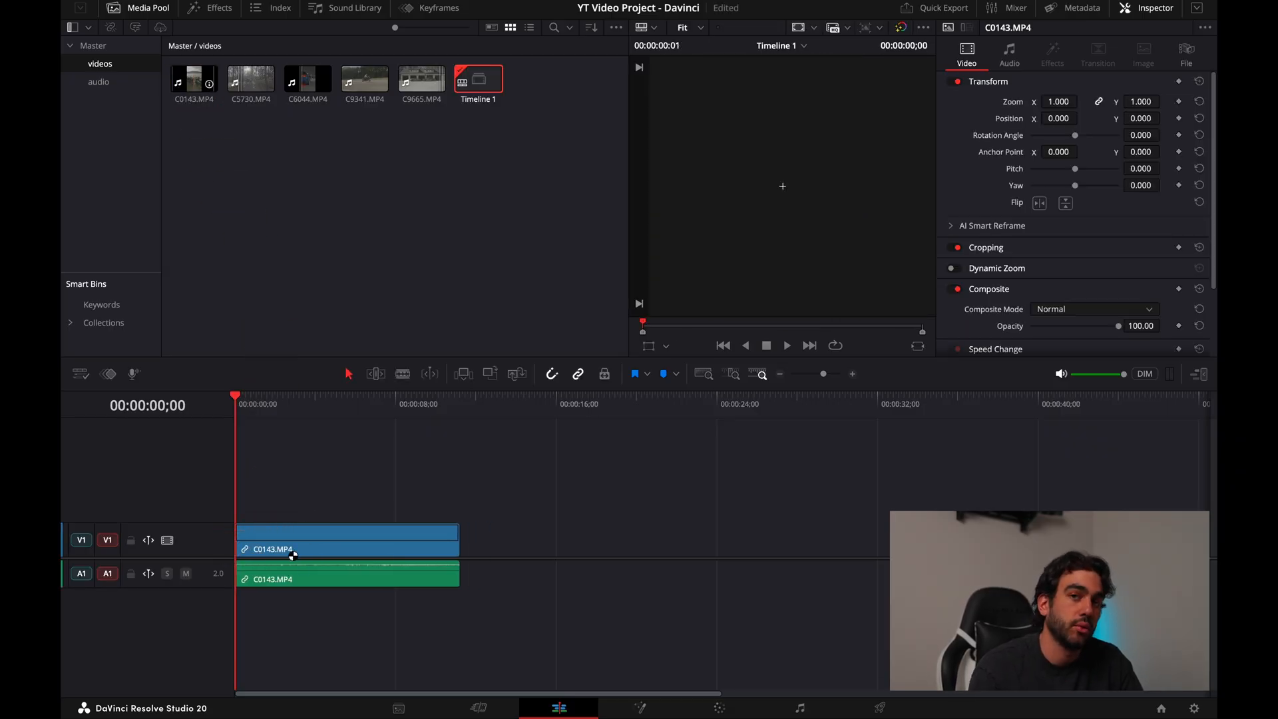
left_click(197, 77)
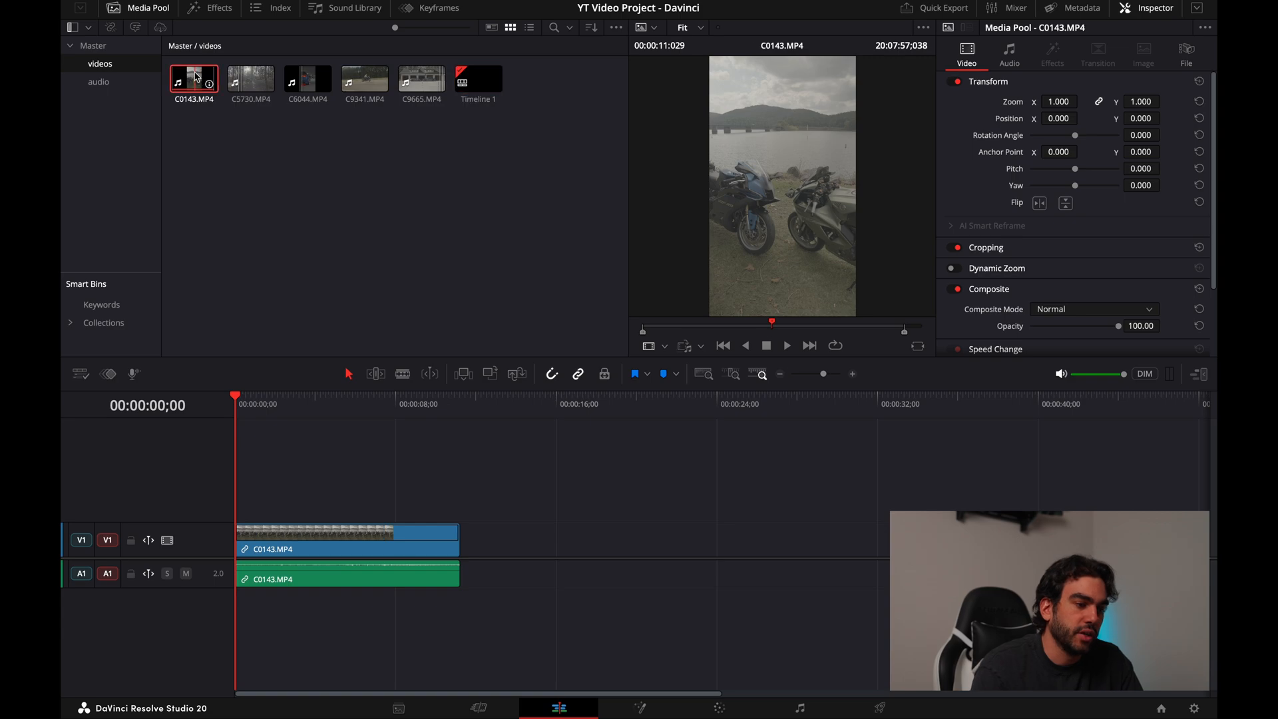
key("ctrl+z")
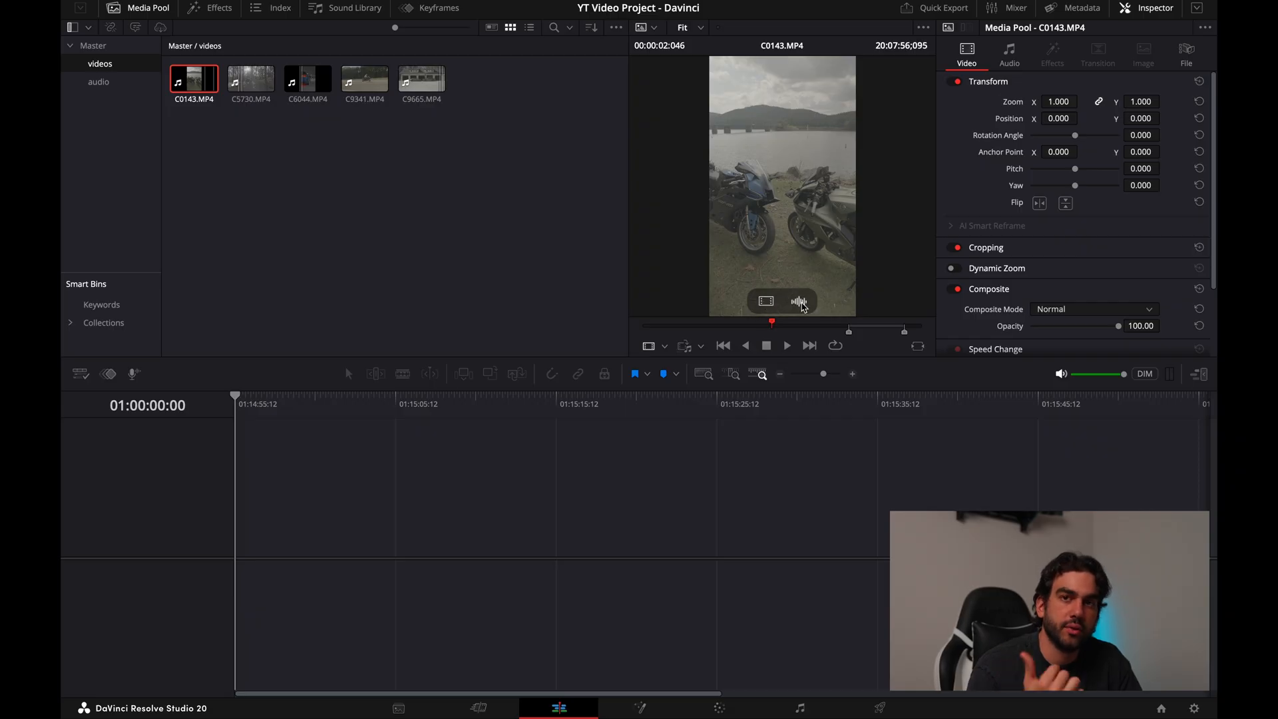
Step: Place only the video of C0143.MP4's marked range at the start of a new timeline
left_click_drag(791, 307, 238, 547)
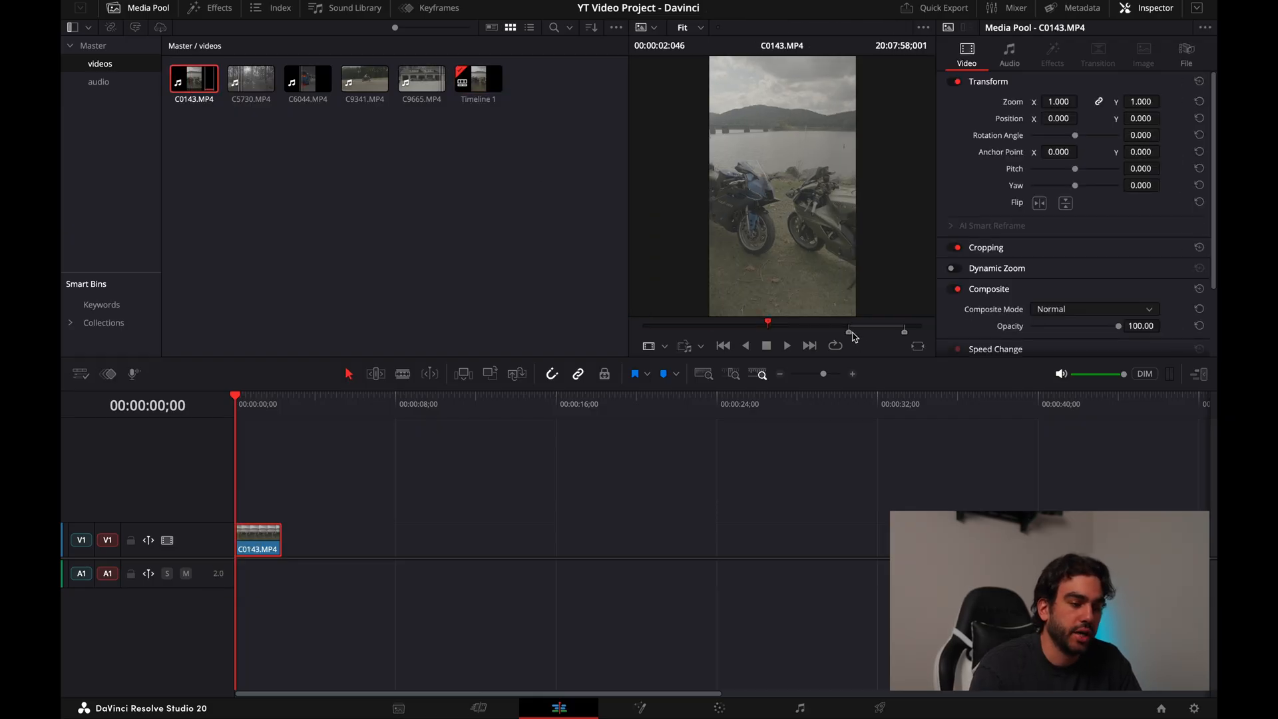
Step: Try extending C0143.MP4's source range to the full clip and placing it on track V2, and undo these changes
left_click_drag(854, 338, 546, 349)
left_click_drag(906, 338, 923, 331)
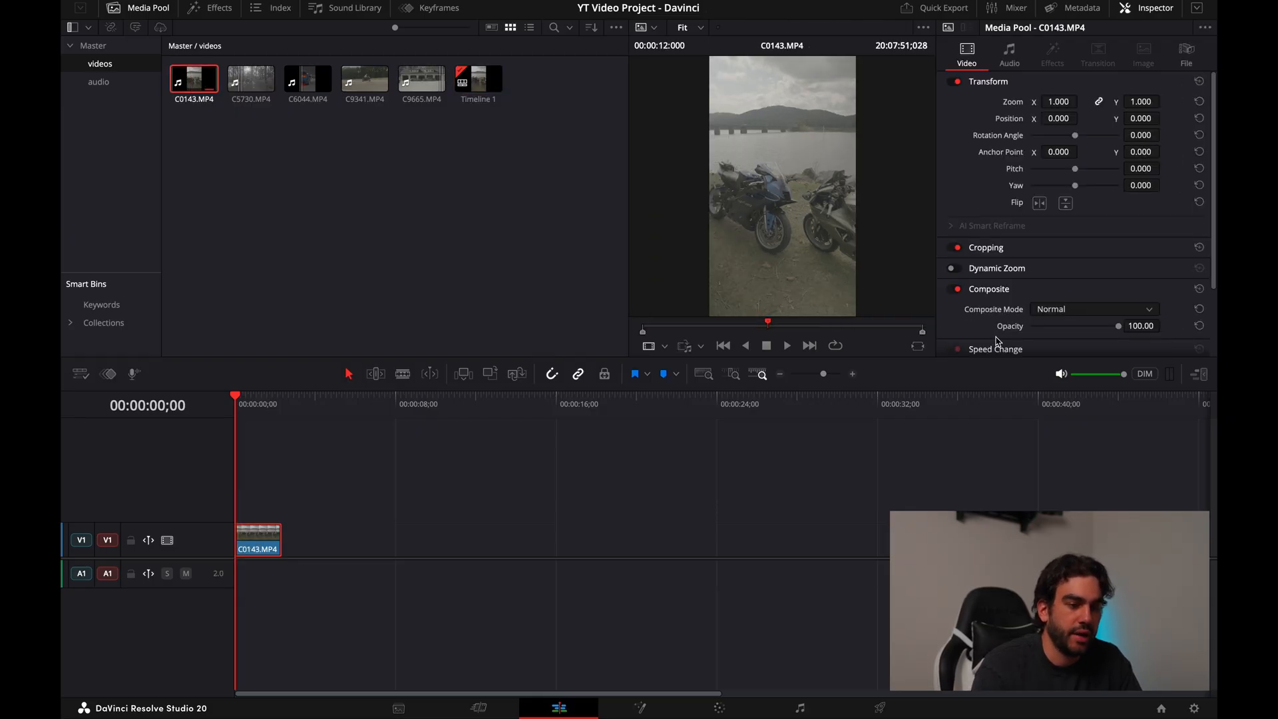
left_click(209, 123)
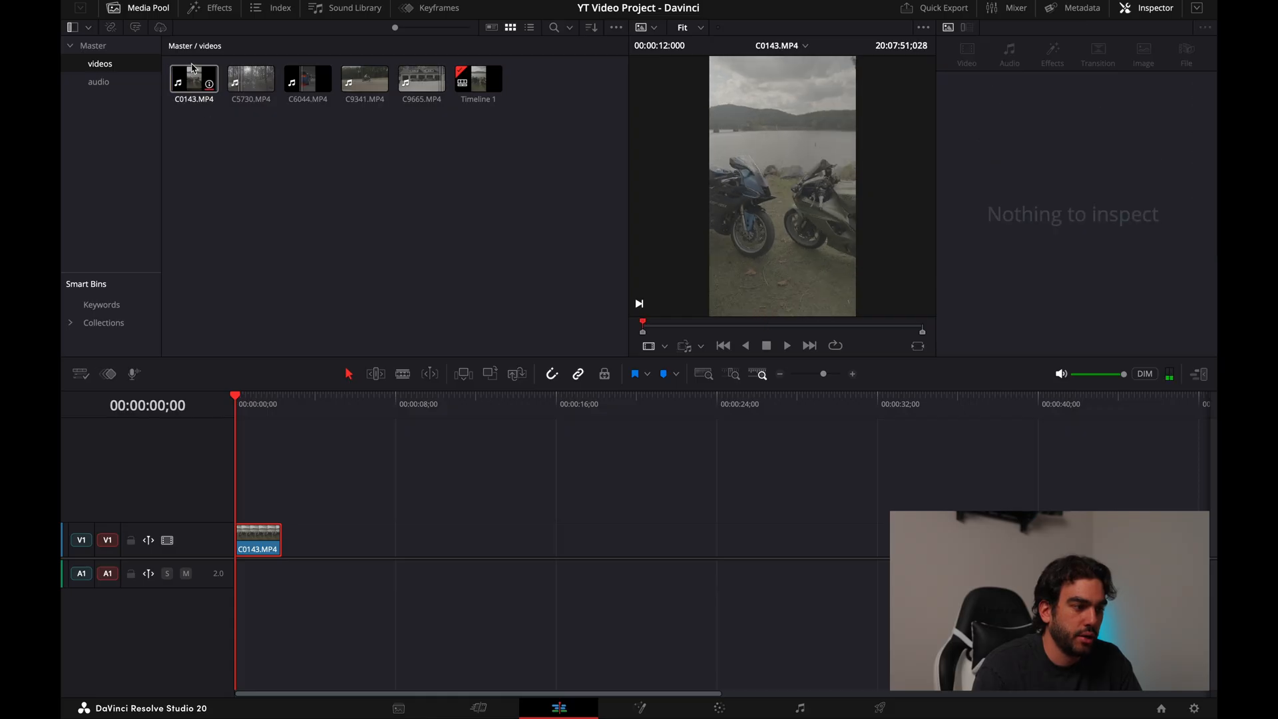
left_click_drag(203, 97, 238, 492)
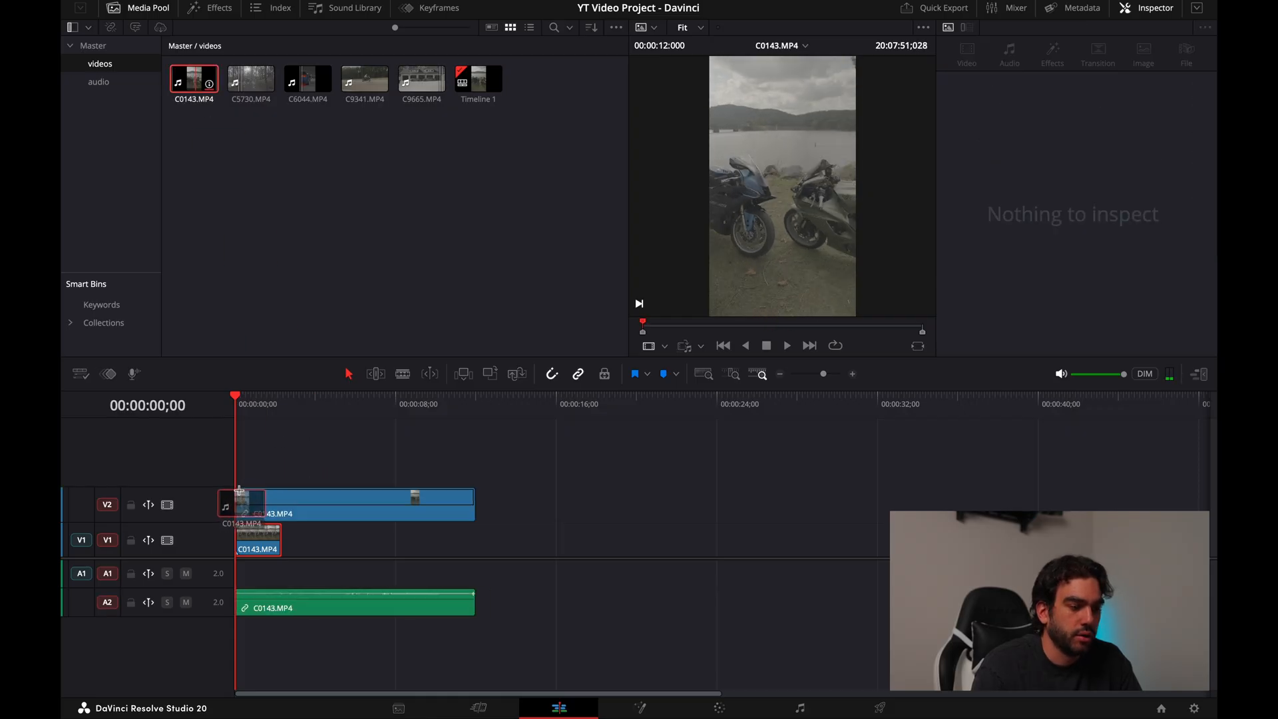
left_click(373, 512)
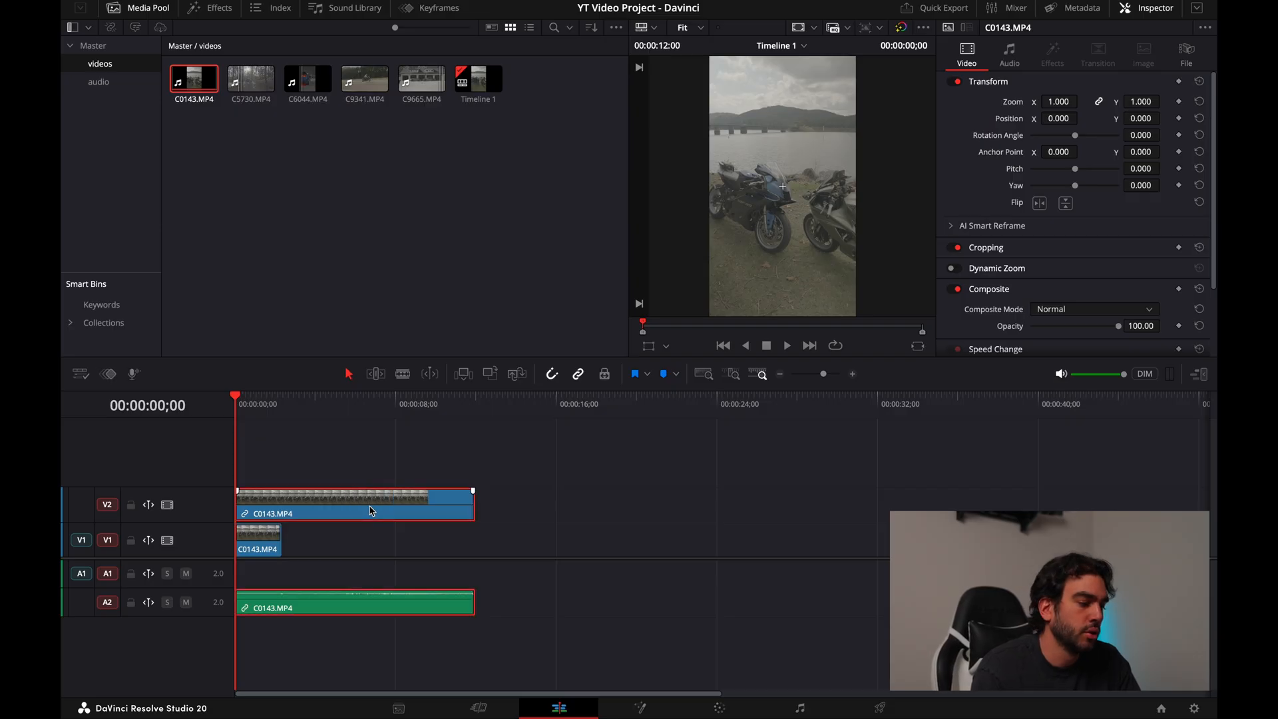
key("ctrl+z")
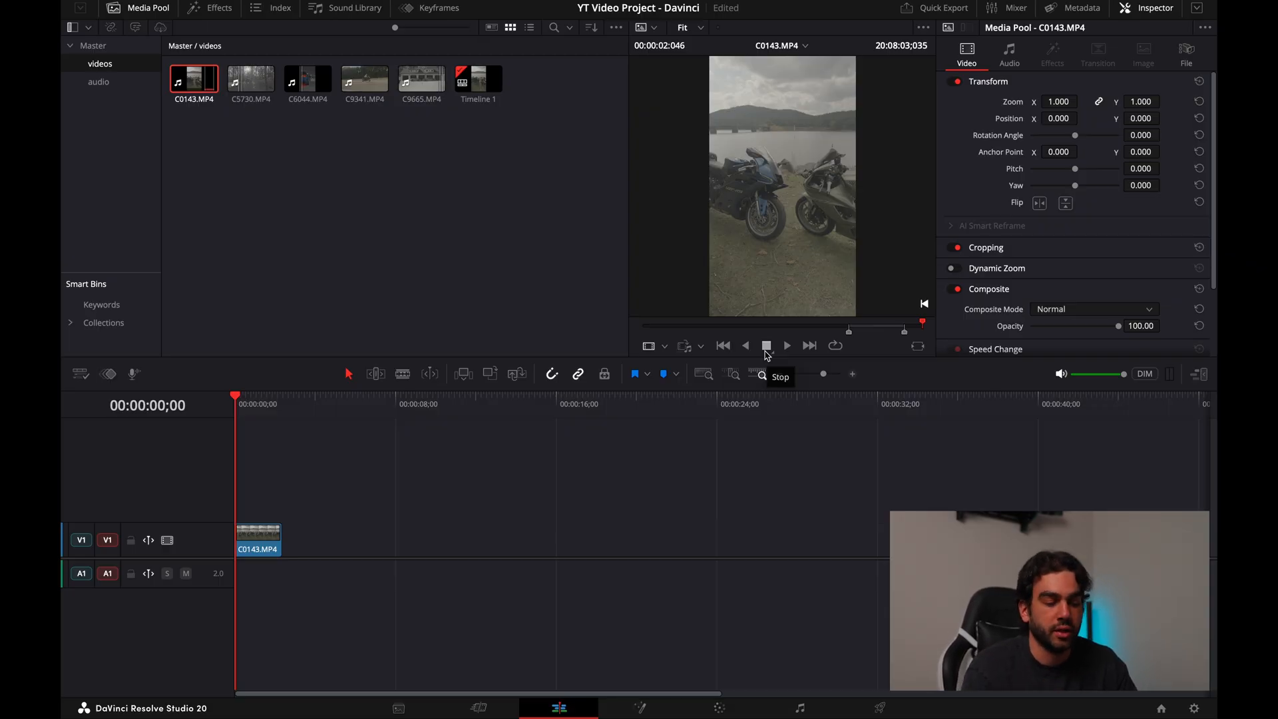
Step: Set the C0143.MP4 timeline clip's speed to 25% and extend its end to about 11 seconds
right_click(252, 547)
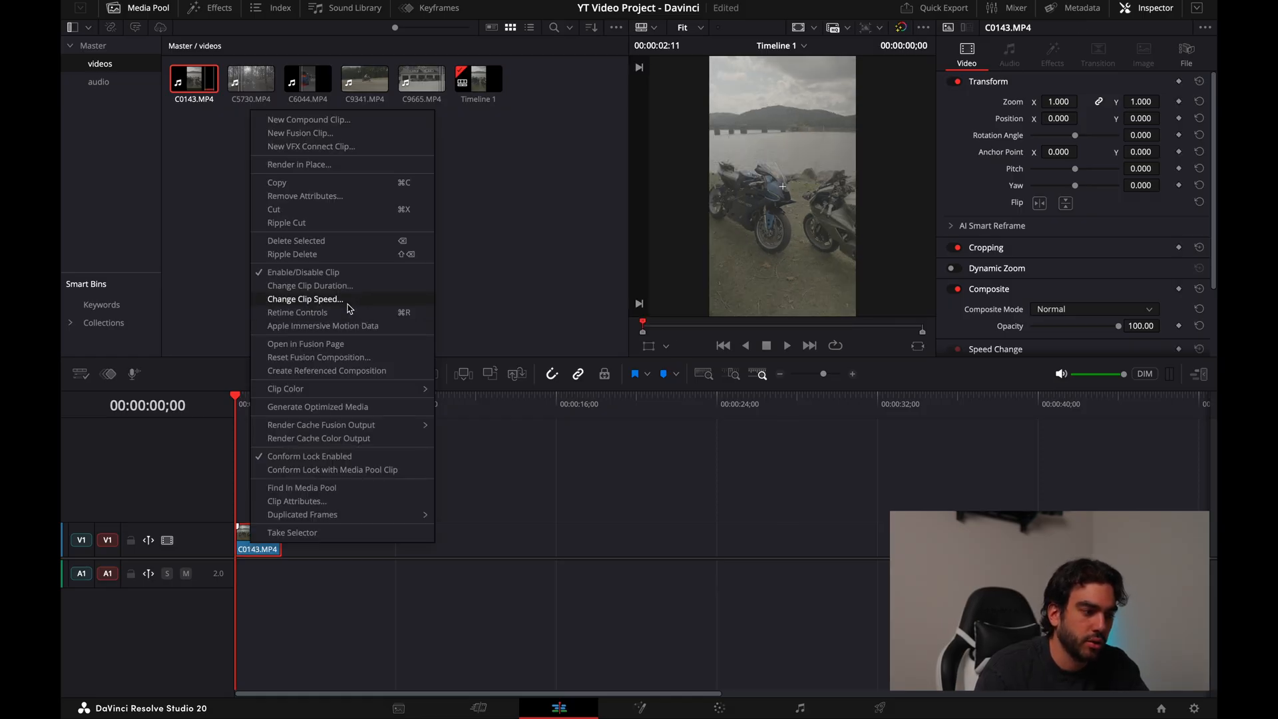
left_click(306, 299)
double_click(236, 340)
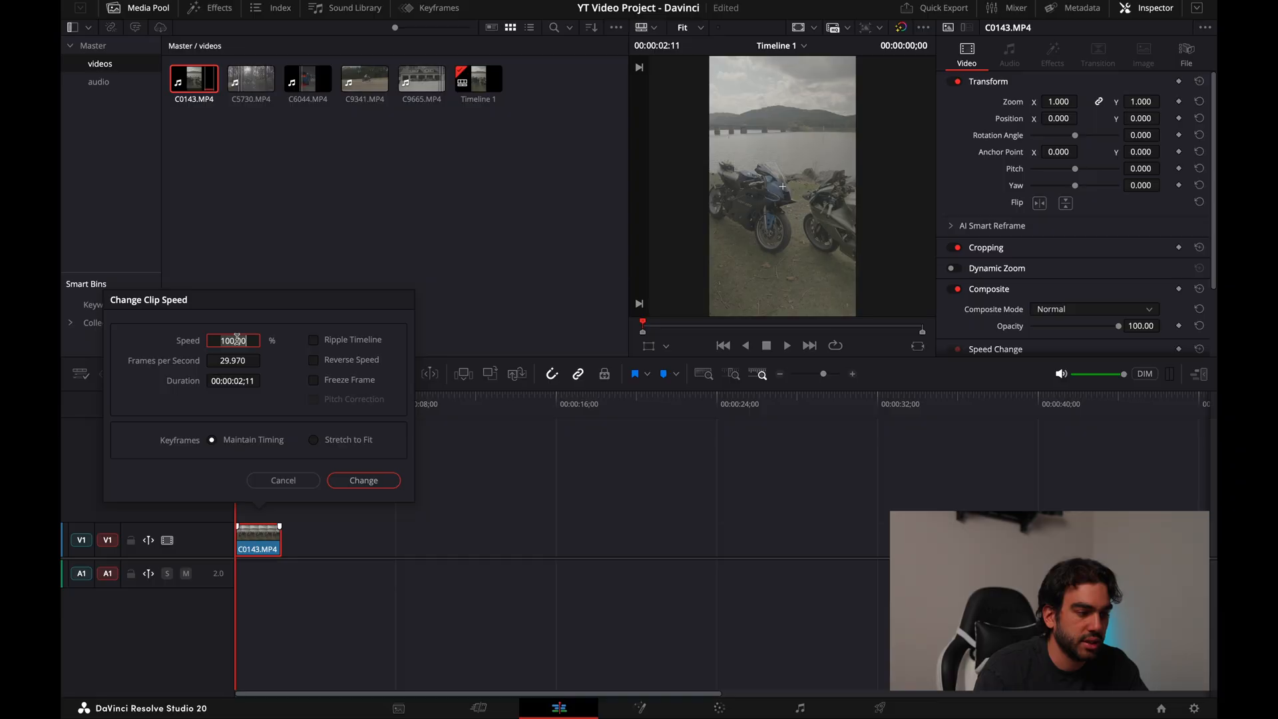
type("25")
key("Return")
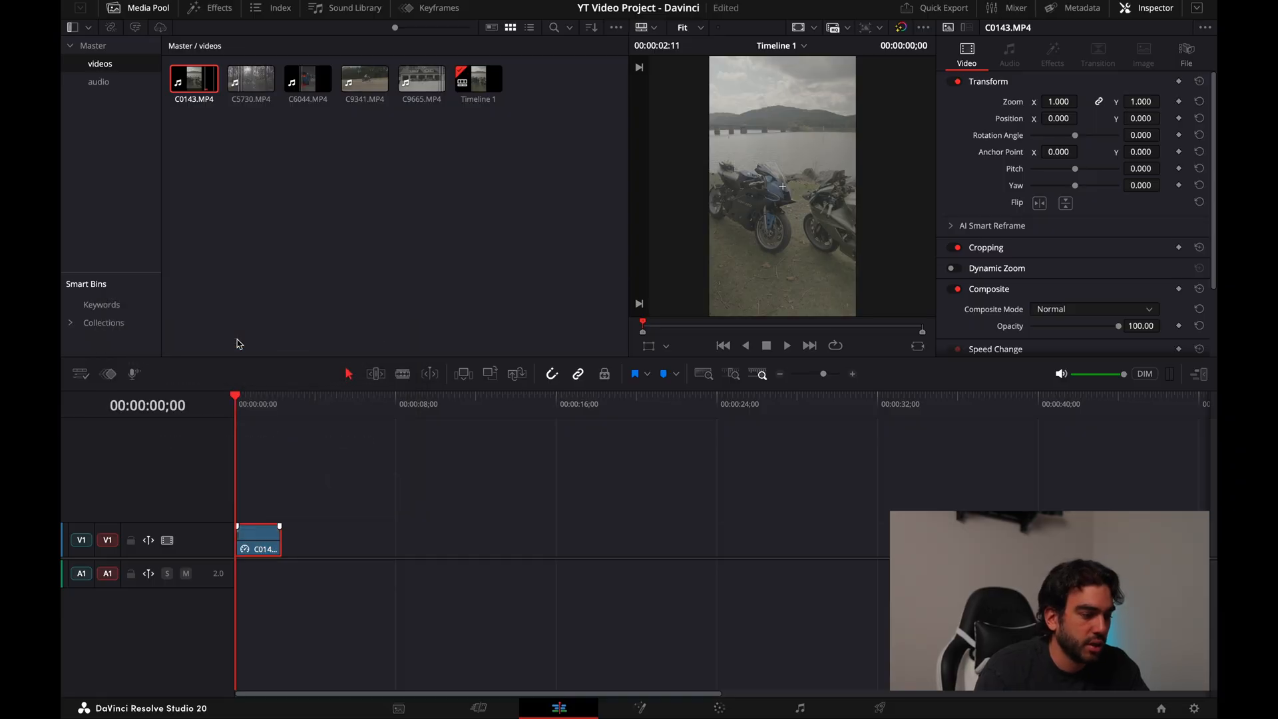
left_click_drag(280, 540, 455, 530)
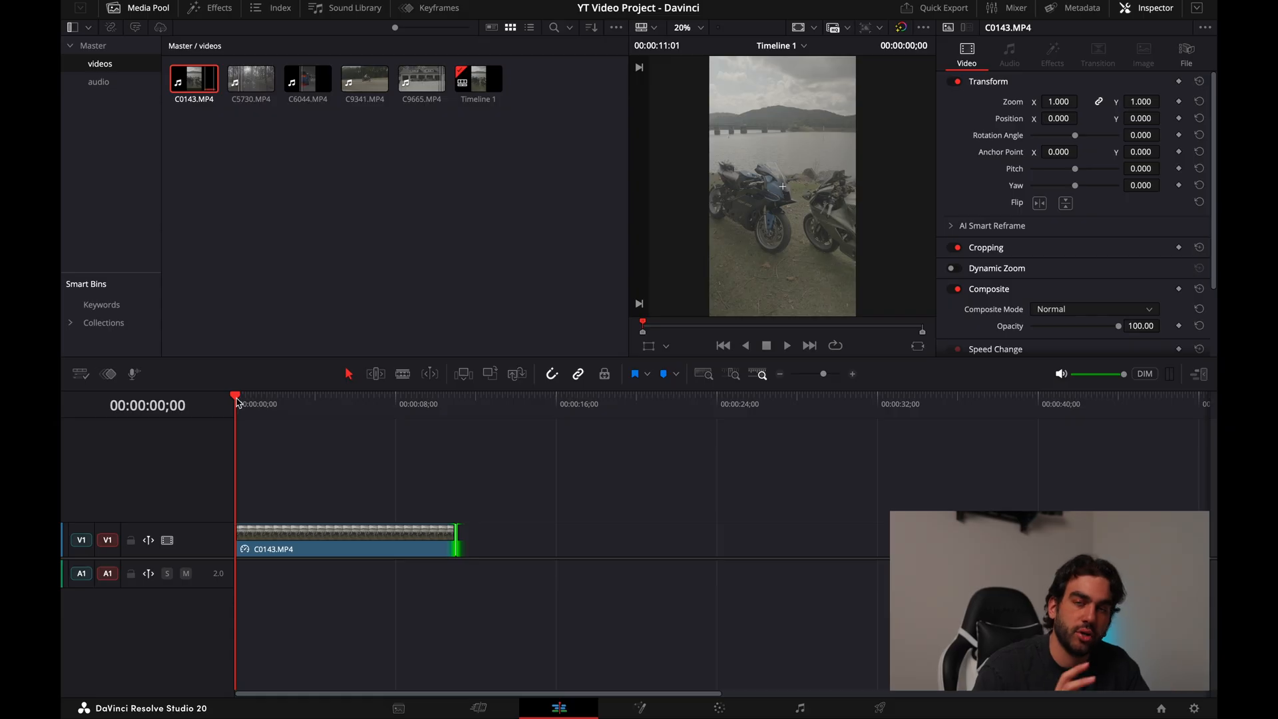
Step: Play the slowed clip, inspect it at different viewer magnifications, and fit the whole frame in the viewer again
key("space")
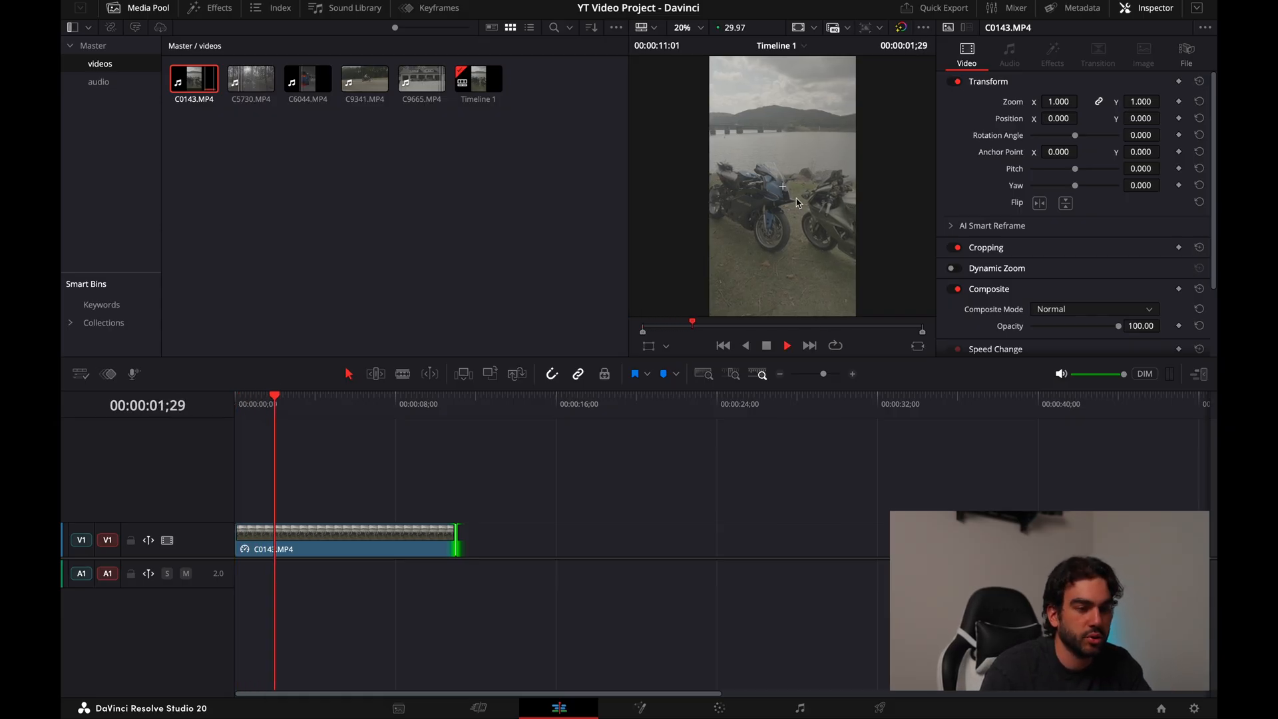
scroll(798, 203, "up", 3)
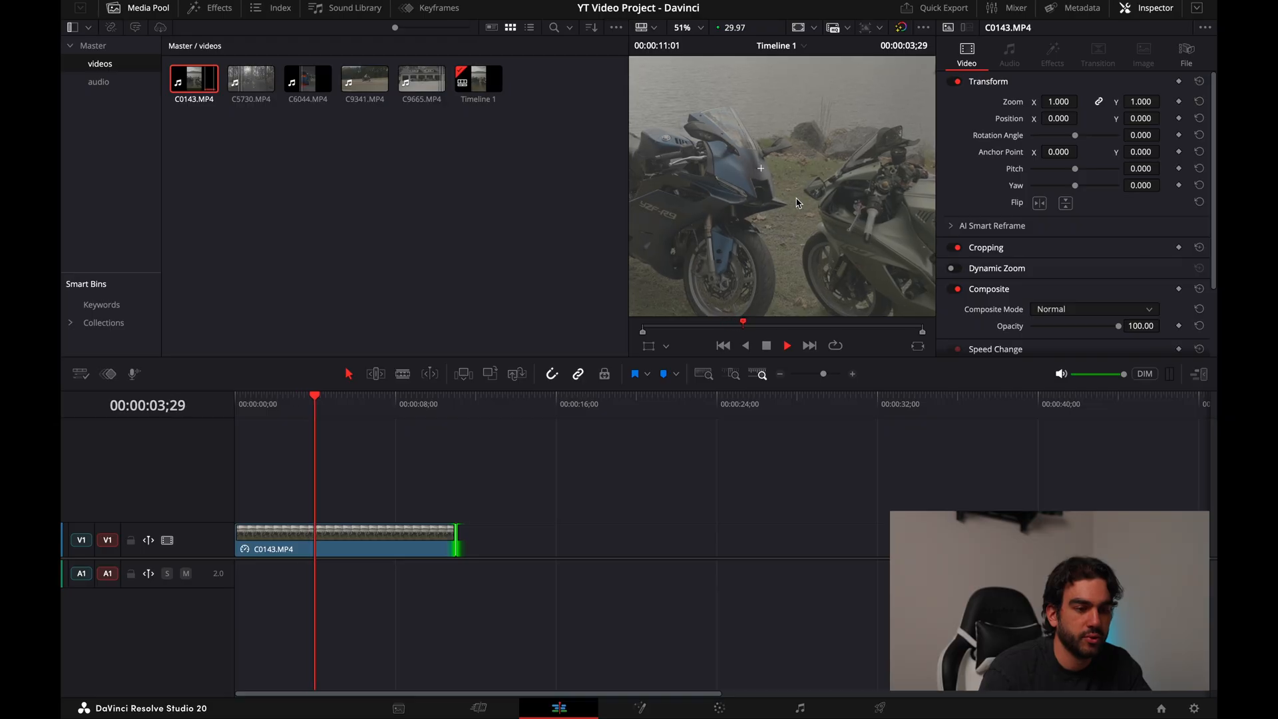
scroll(798, 202, "down", 3)
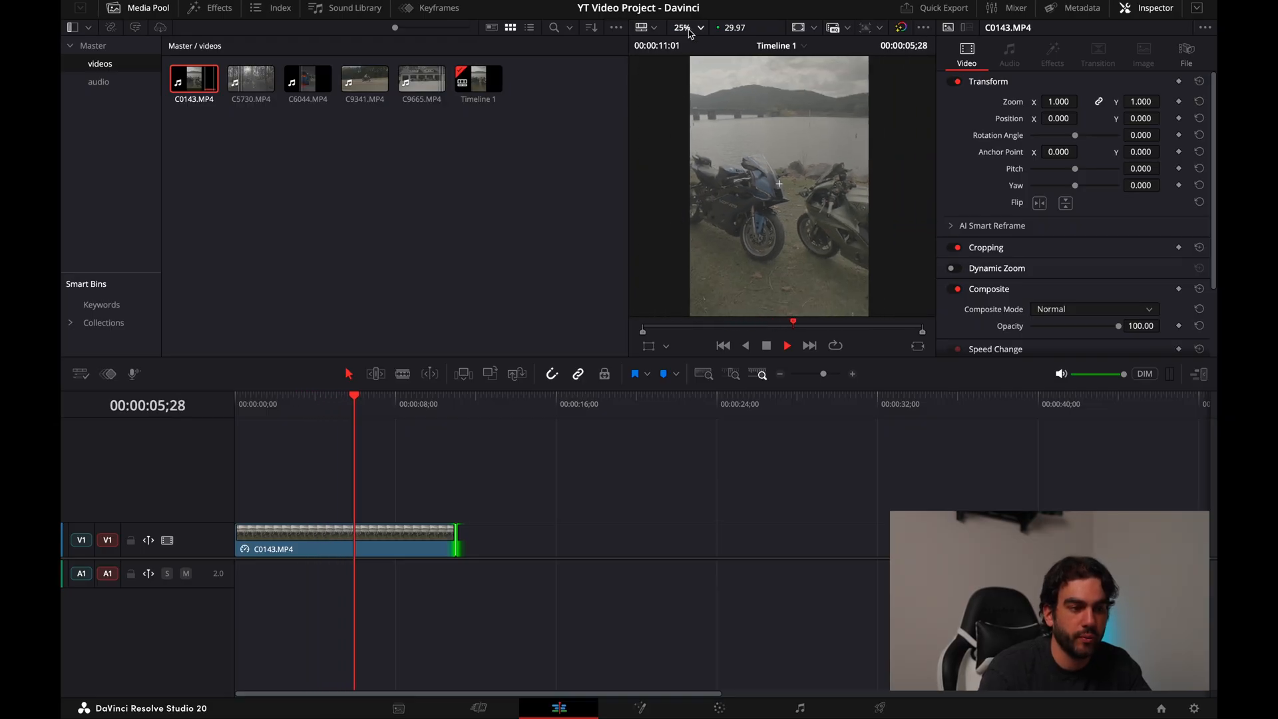
key("space")
scroll(807, 188, "up", 3)
scroll(807, 189, "down", 3)
scroll(808, 188, "up", 3)
scroll(808, 189, "down", 2)
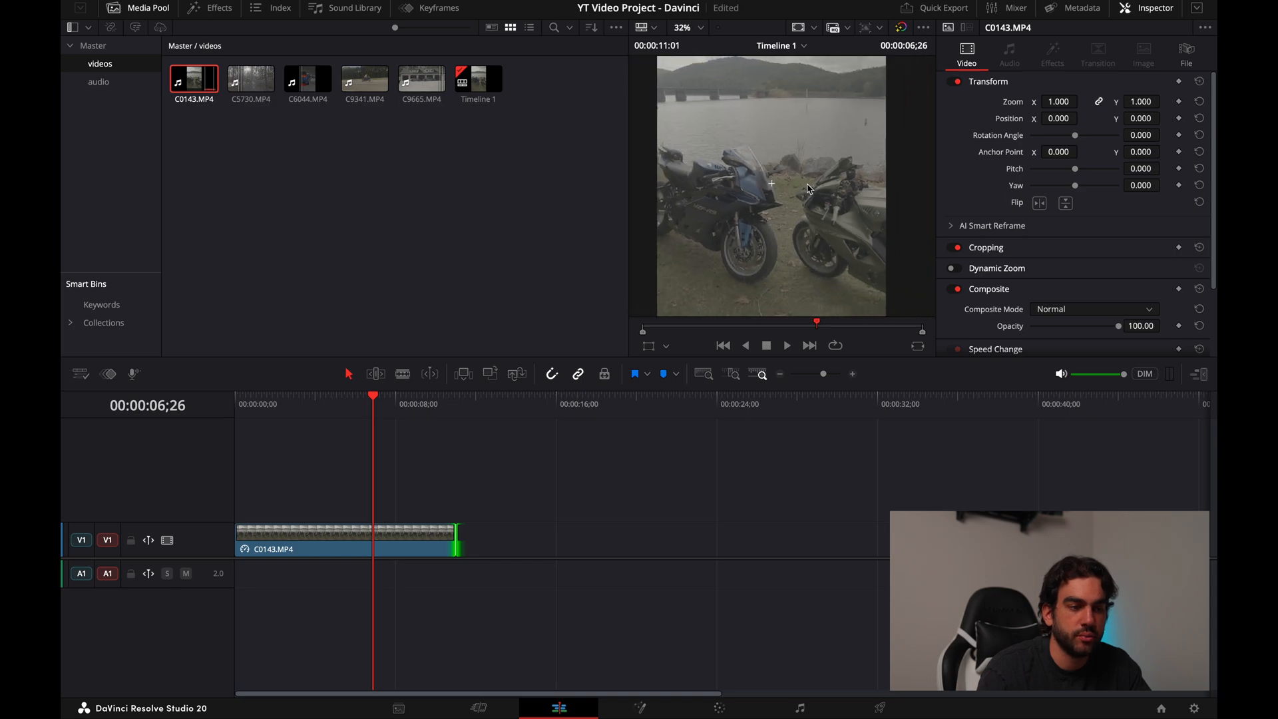
left_click(691, 32)
left_click(695, 50)
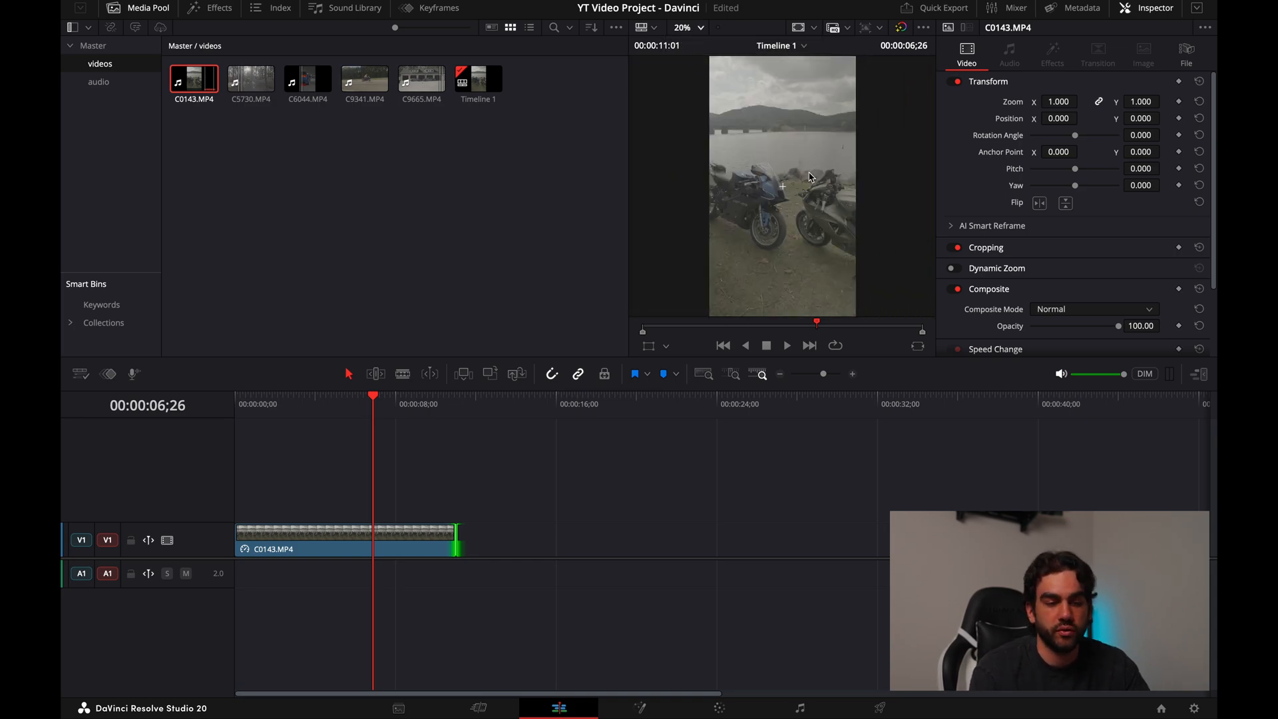
Step: Set the zoom of the C0143.MP4 source clip in the videos bin to 1.490 and compare it with the timeline clip
left_click(376, 537)
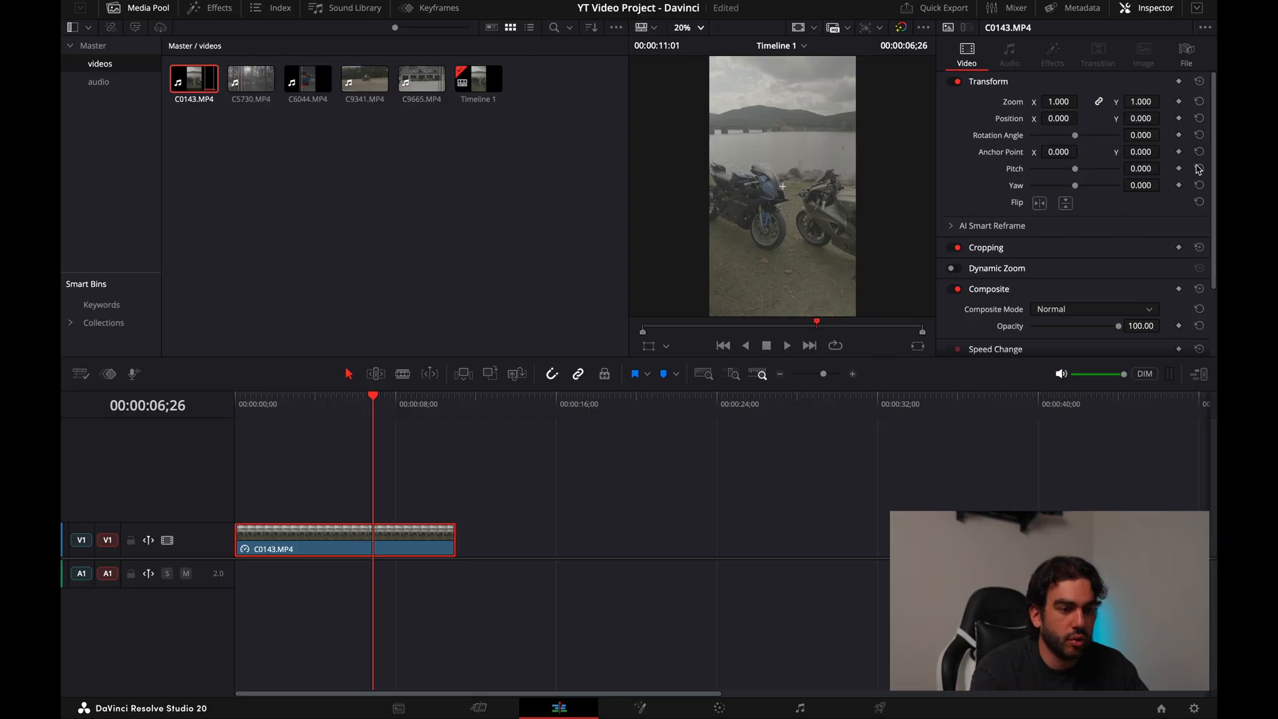
double_click(191, 92)
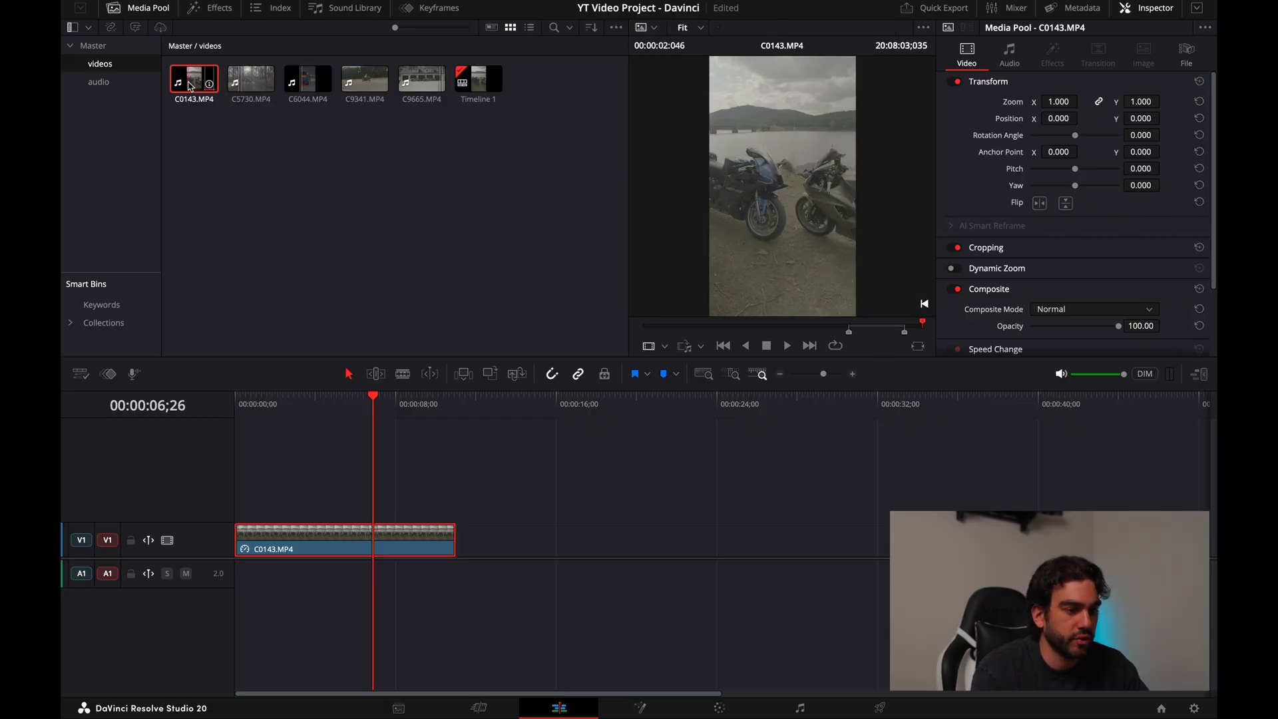
left_click_drag(1063, 103, 1057, 101)
left_click(369, 511)
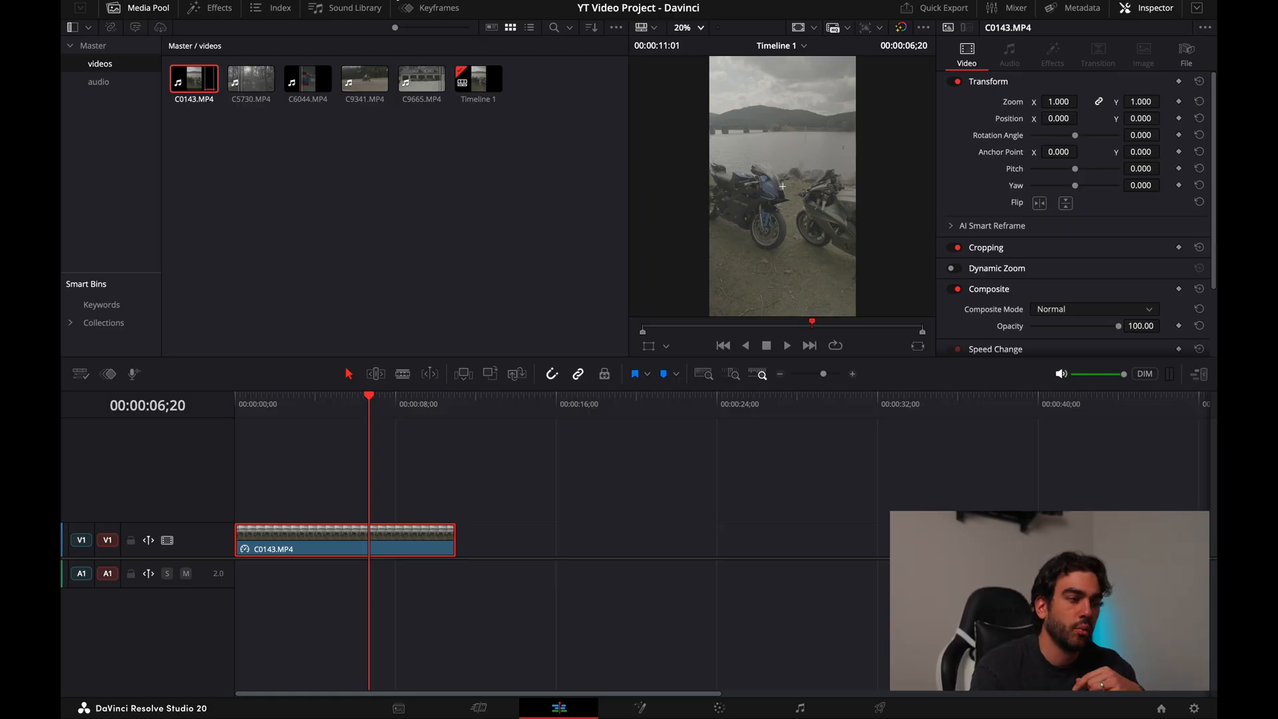
left_click(192, 80)
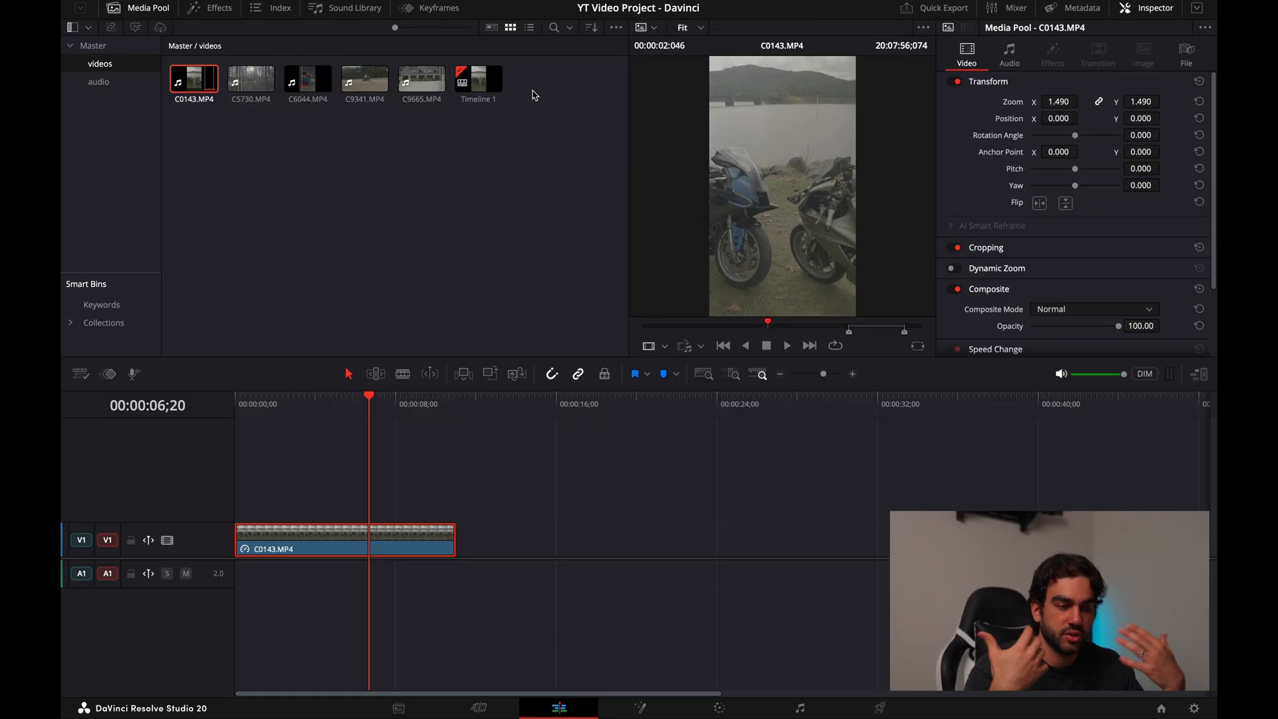
Step: Try a zoom of 1.140 and position of -60, -9 on the C0143.MP4 timeline clip, and reset both parameters
left_click(309, 550)
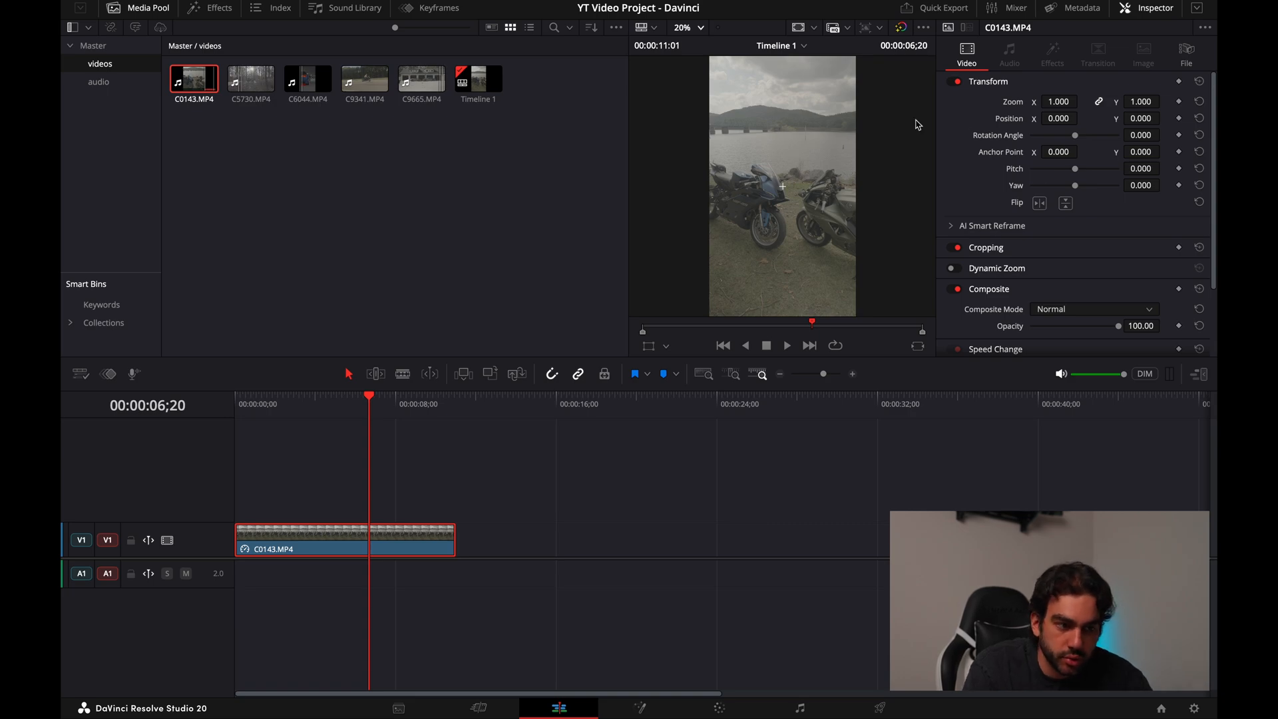
left_click_drag(1082, 101, 1142, 122)
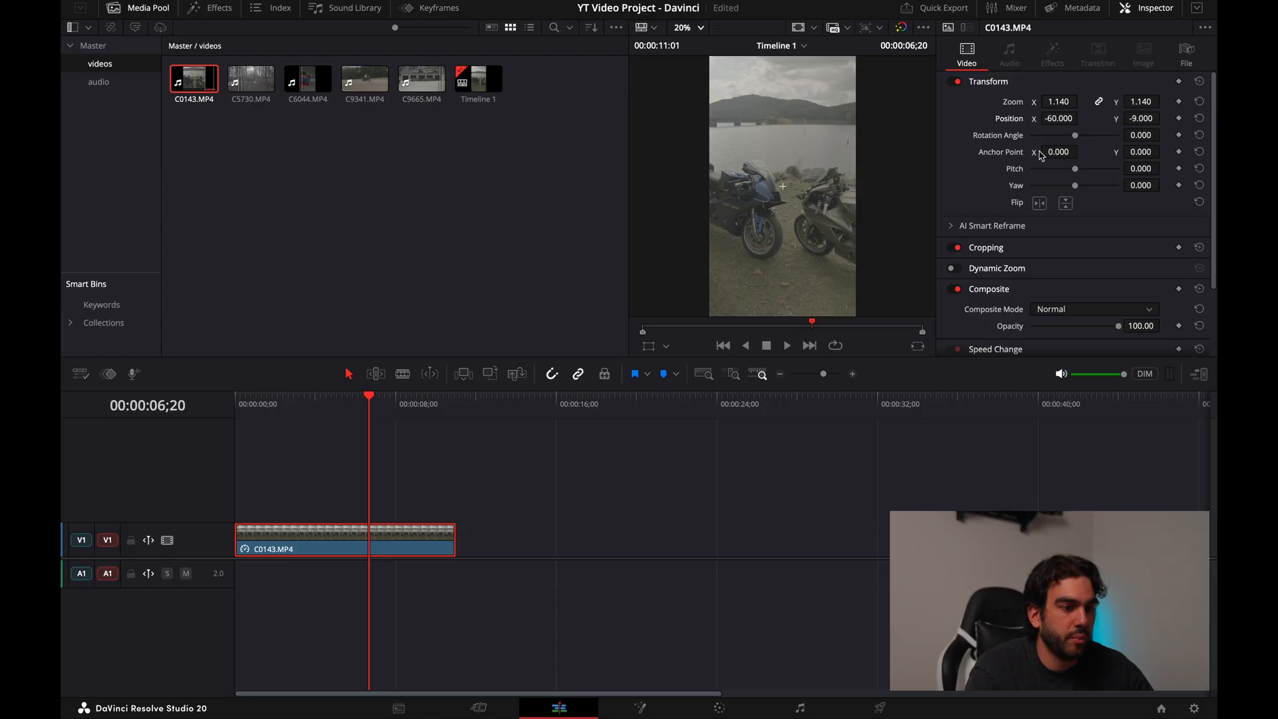
left_click(1200, 103)
left_click(1200, 118)
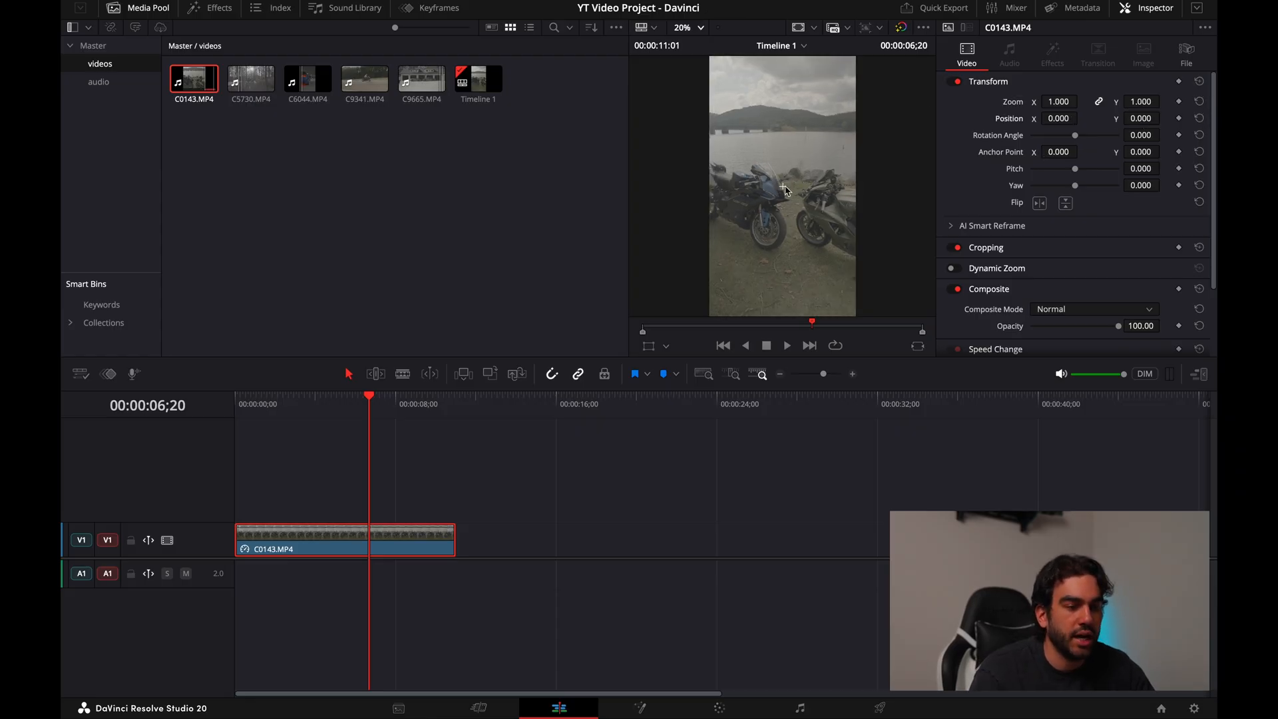
Step: Try the Title safe area guide and the rulers on the timeline viewer, and turn both off again
left_click(814, 28)
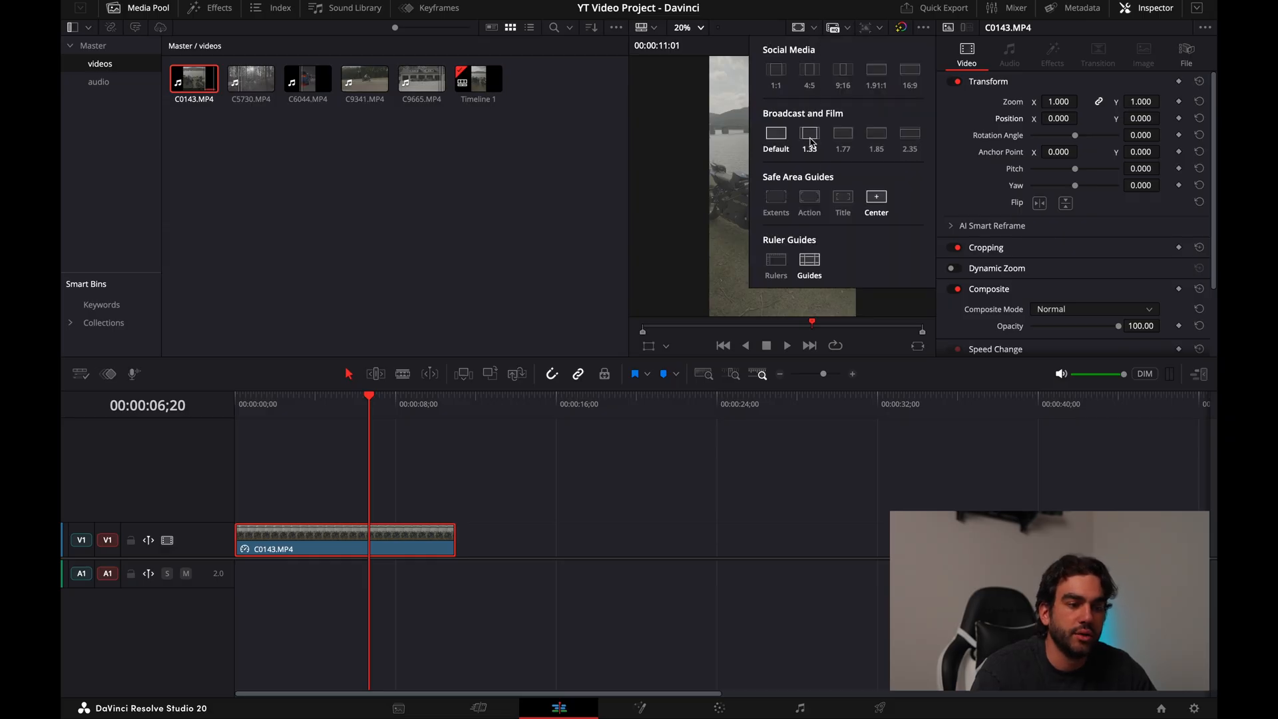
left_click(841, 202)
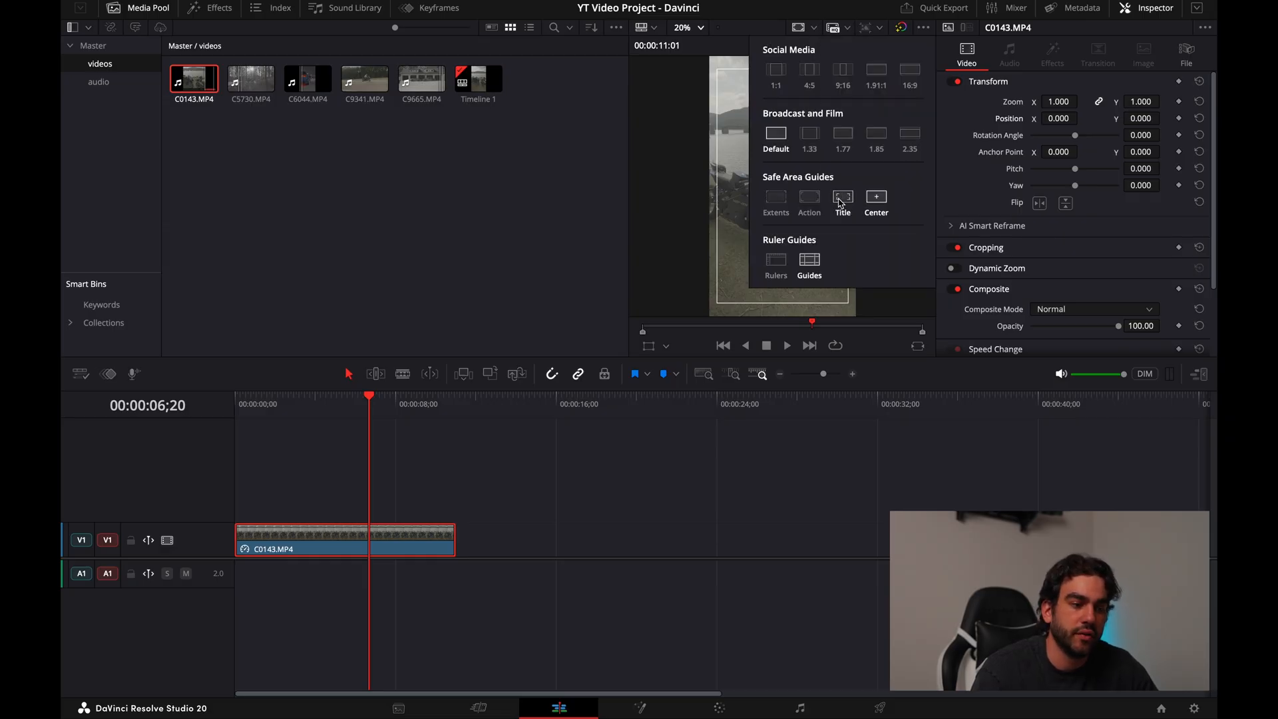
left_click(782, 265)
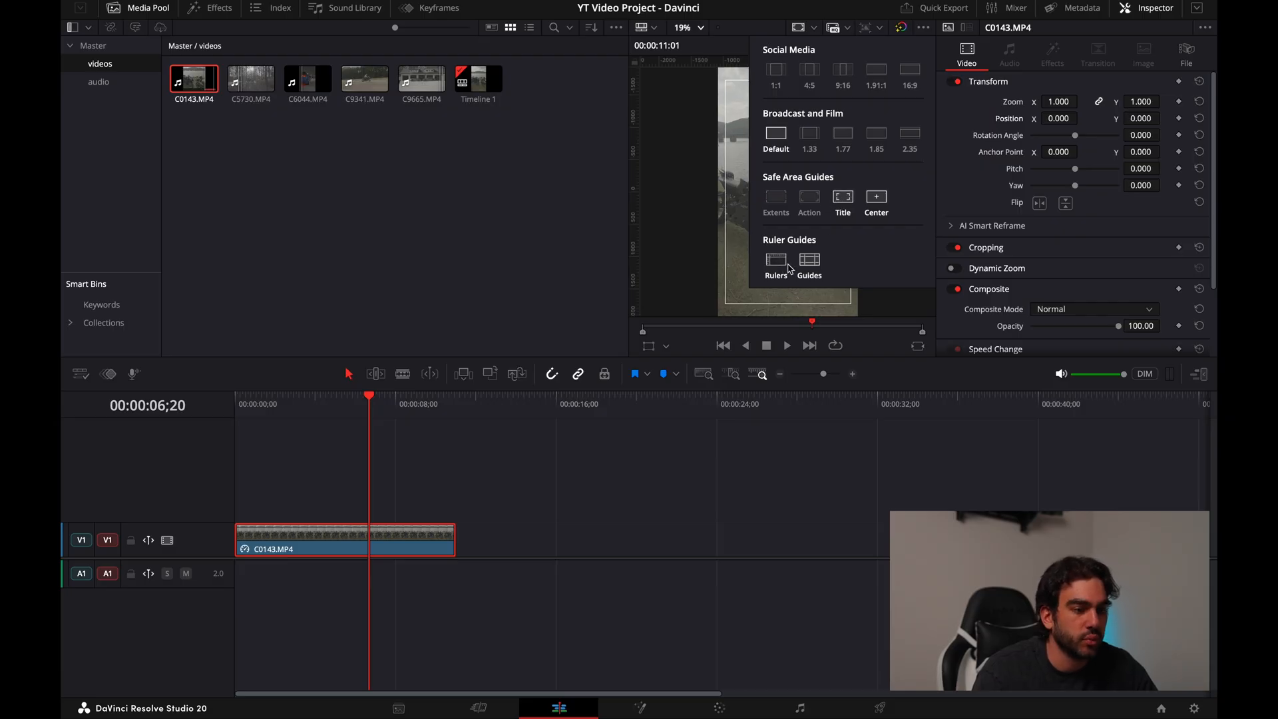
left_click(788, 269)
left_click(843, 197)
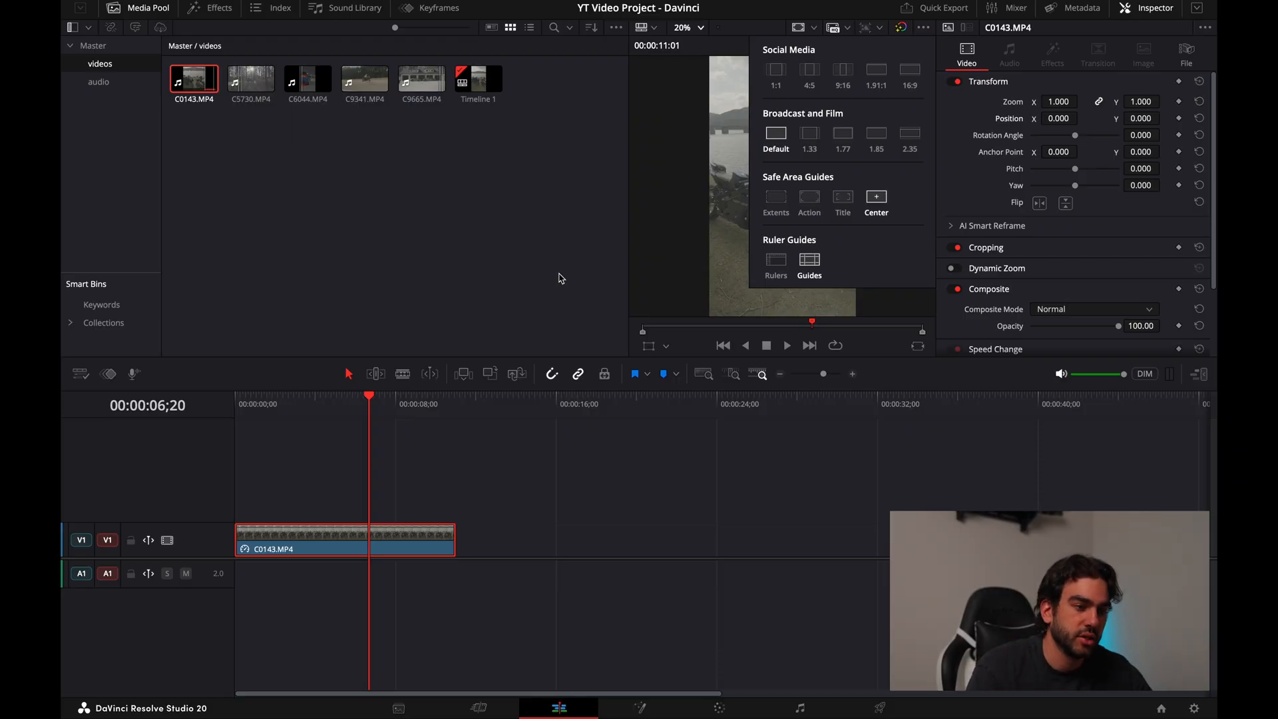
Step: Try the 9:16 and 16:9 social media framing guides over the timeline picture, and clear them again
left_click(851, 74)
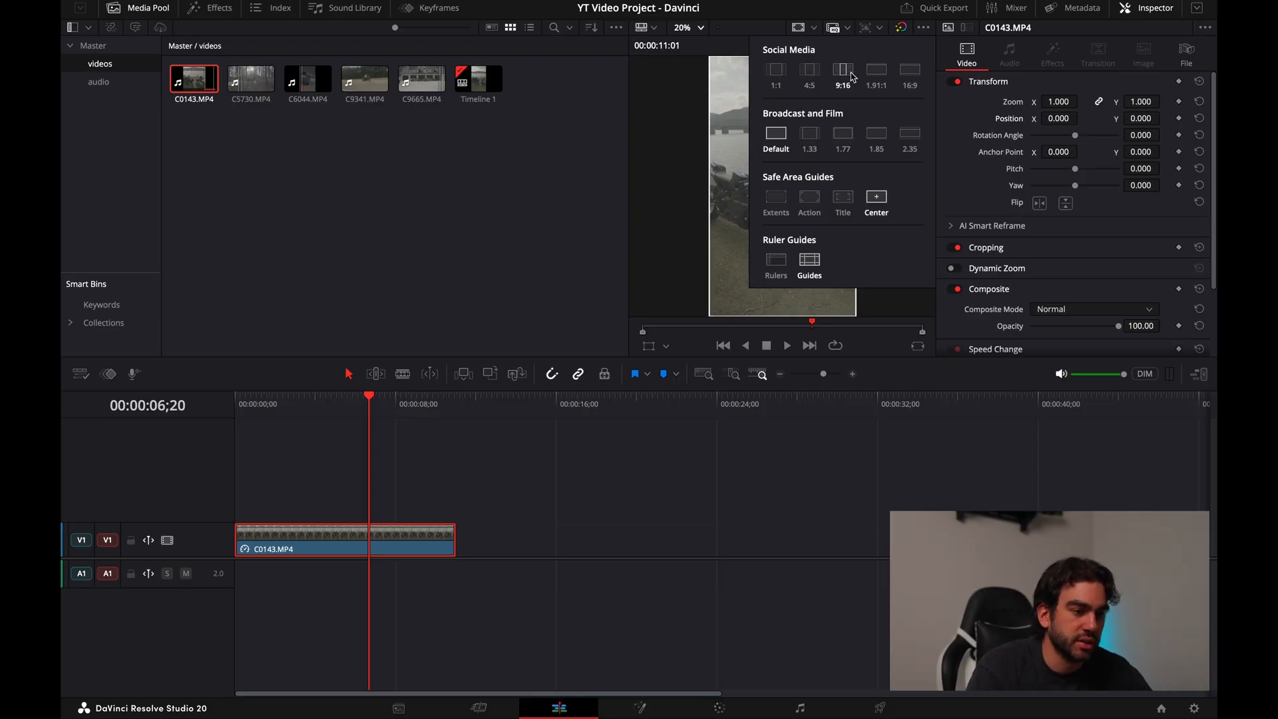
left_click(585, 206)
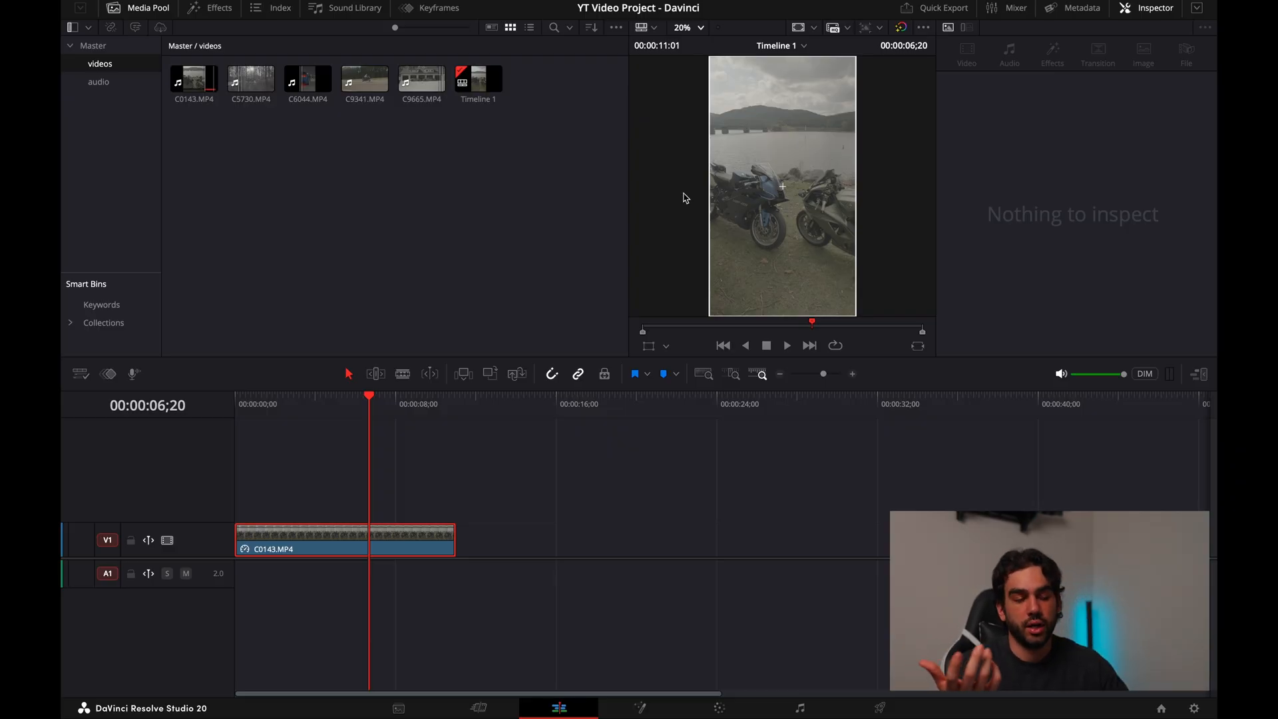
left_click(815, 30)
left_click(910, 71)
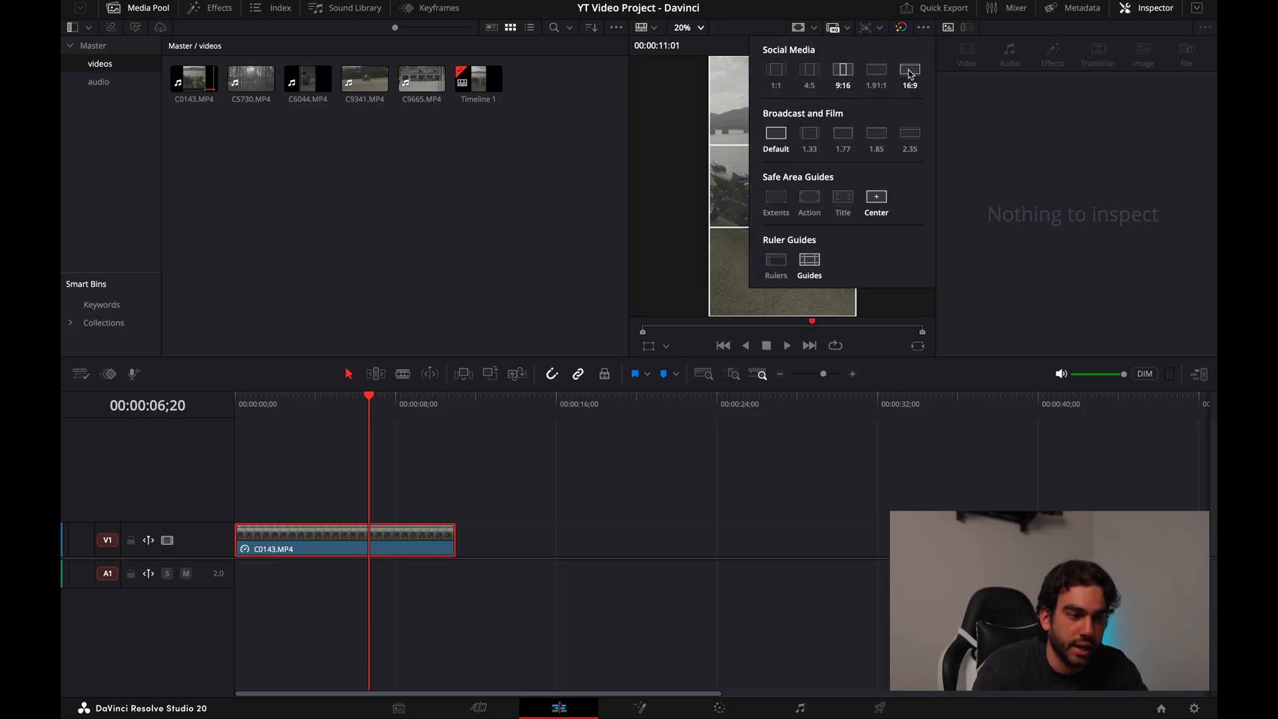
left_click(569, 198)
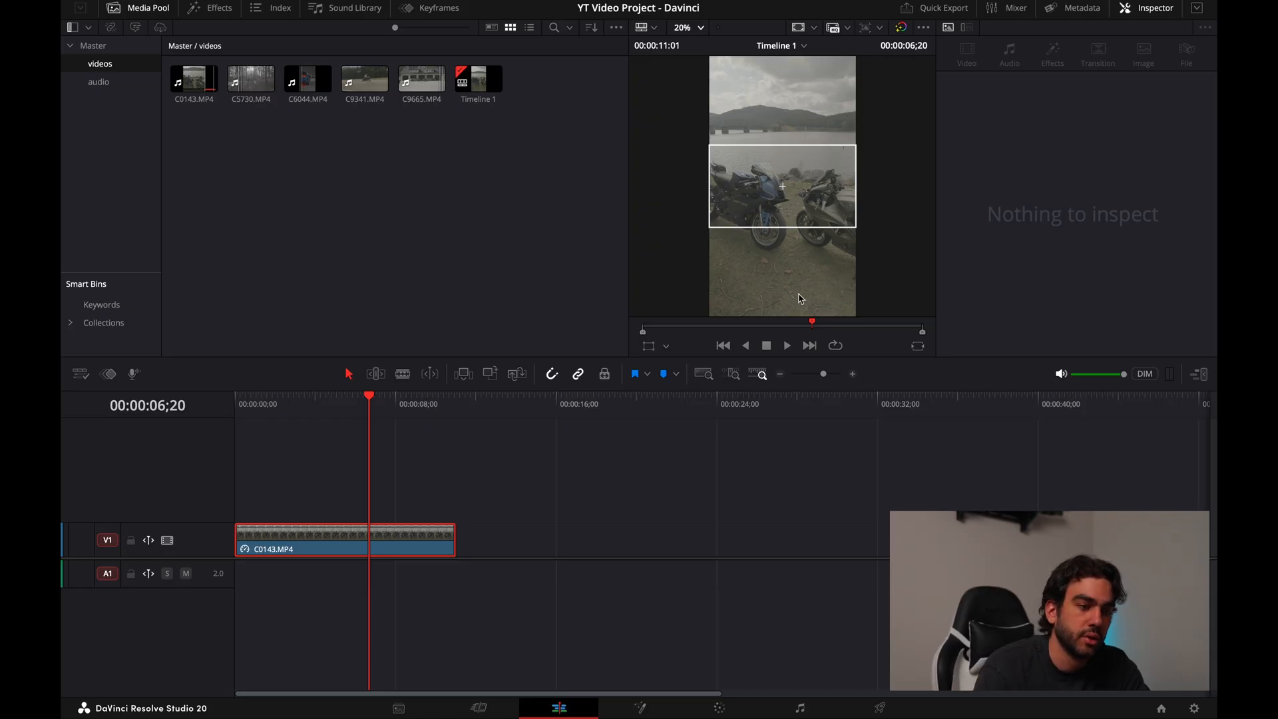
left_click(813, 28)
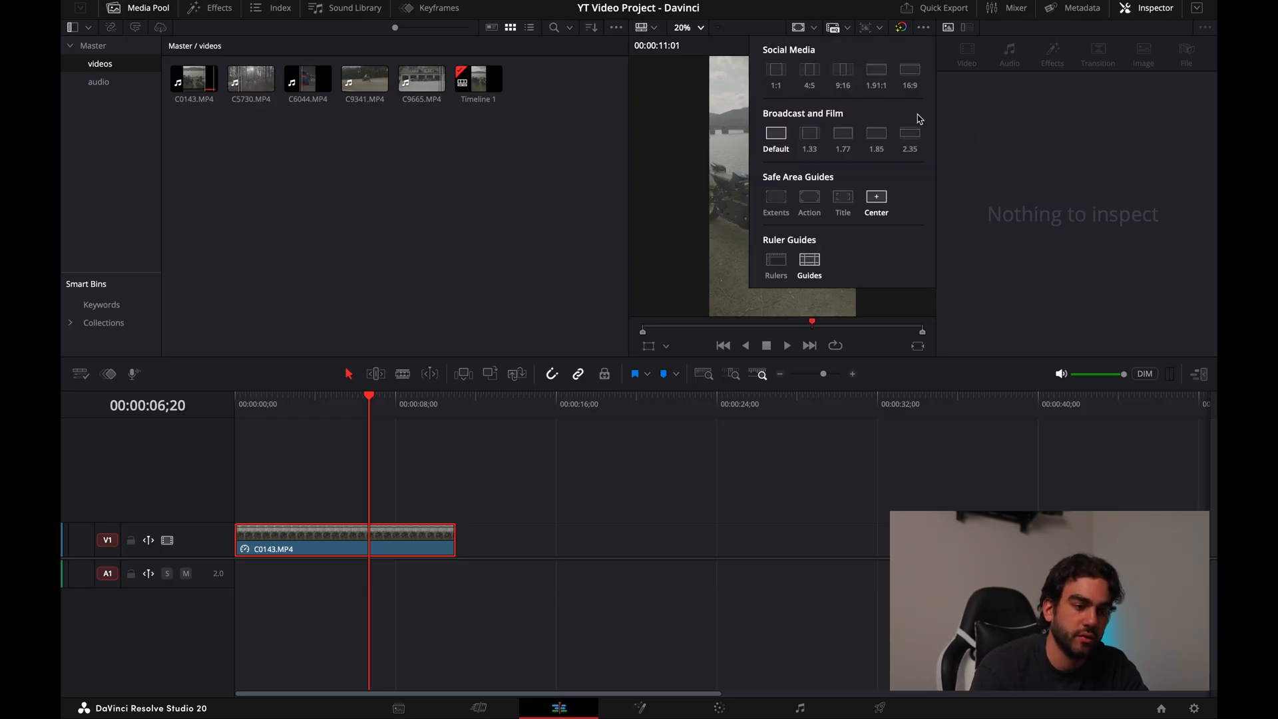
left_click(578, 142)
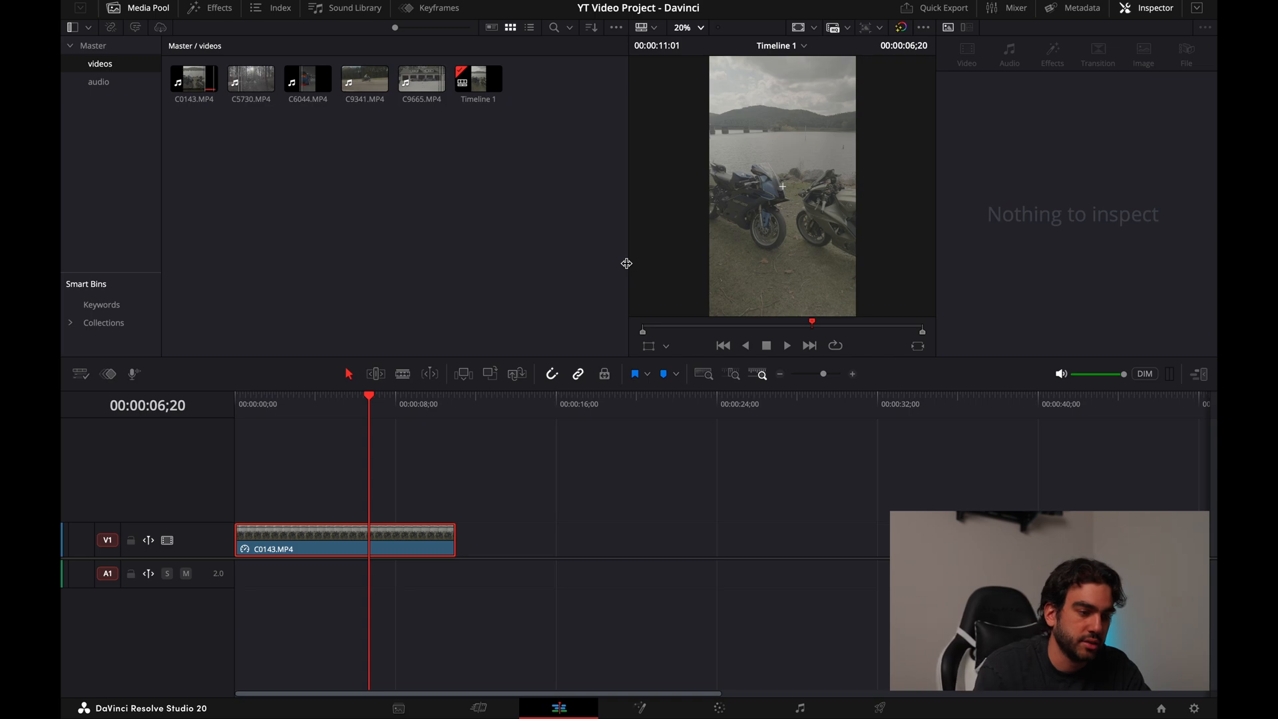
Step: Crop the C0143.MP4 timeline clip from its right side by 1075.800
left_click_drag(317, 398, 366, 400)
scroll(1036, 274, "down", 3)
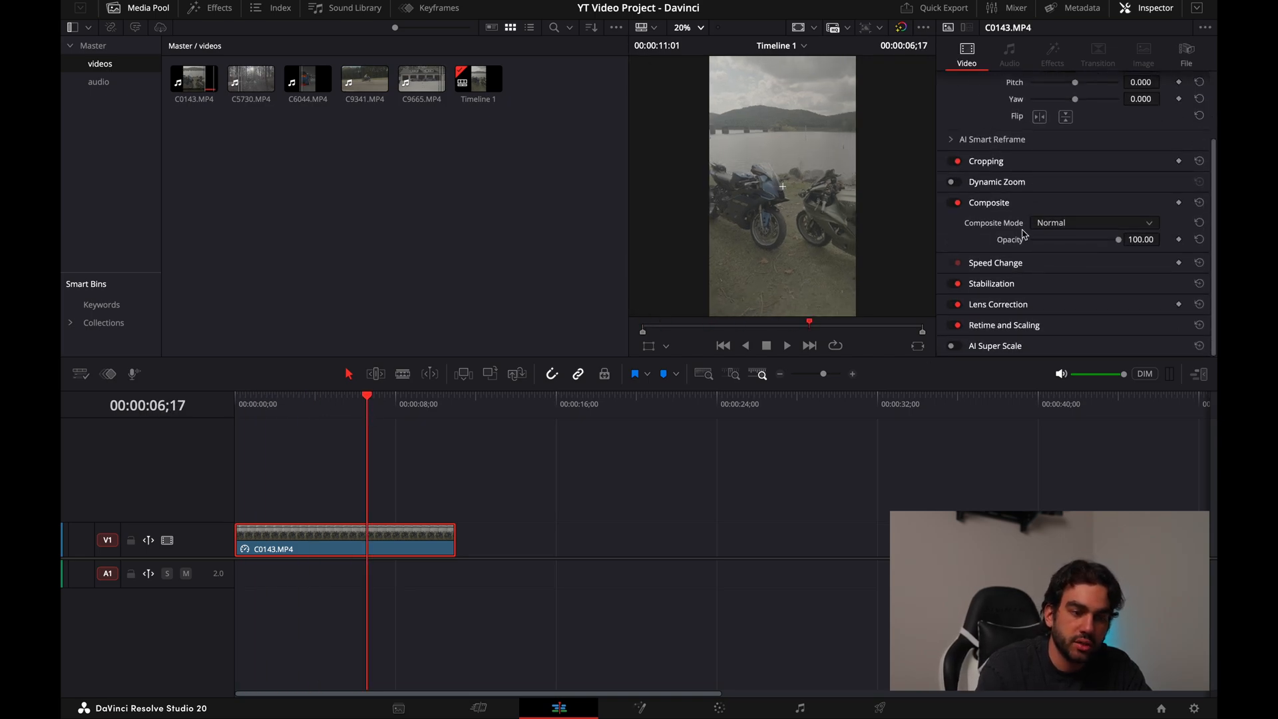
left_click(1044, 165)
left_click_drag(1037, 184, 1042, 184)
left_click_drag(1031, 200, 1076, 207)
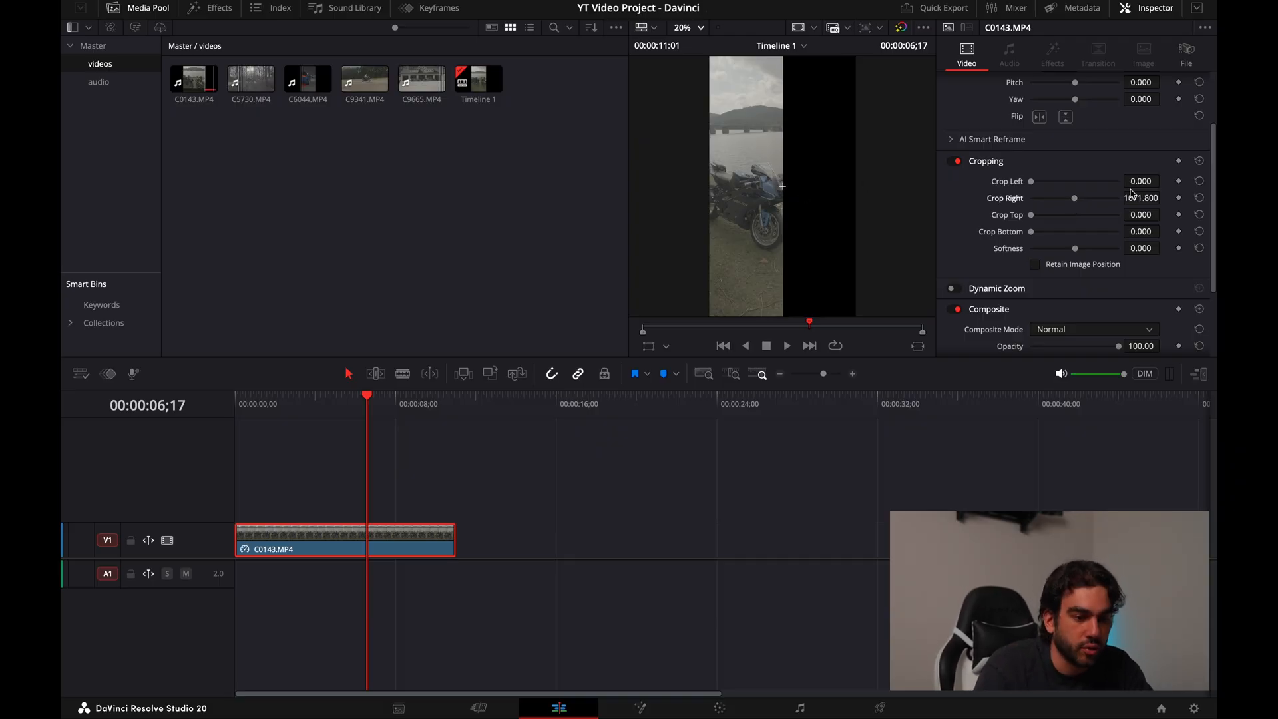
left_click_drag(1164, 198, 1164, 197)
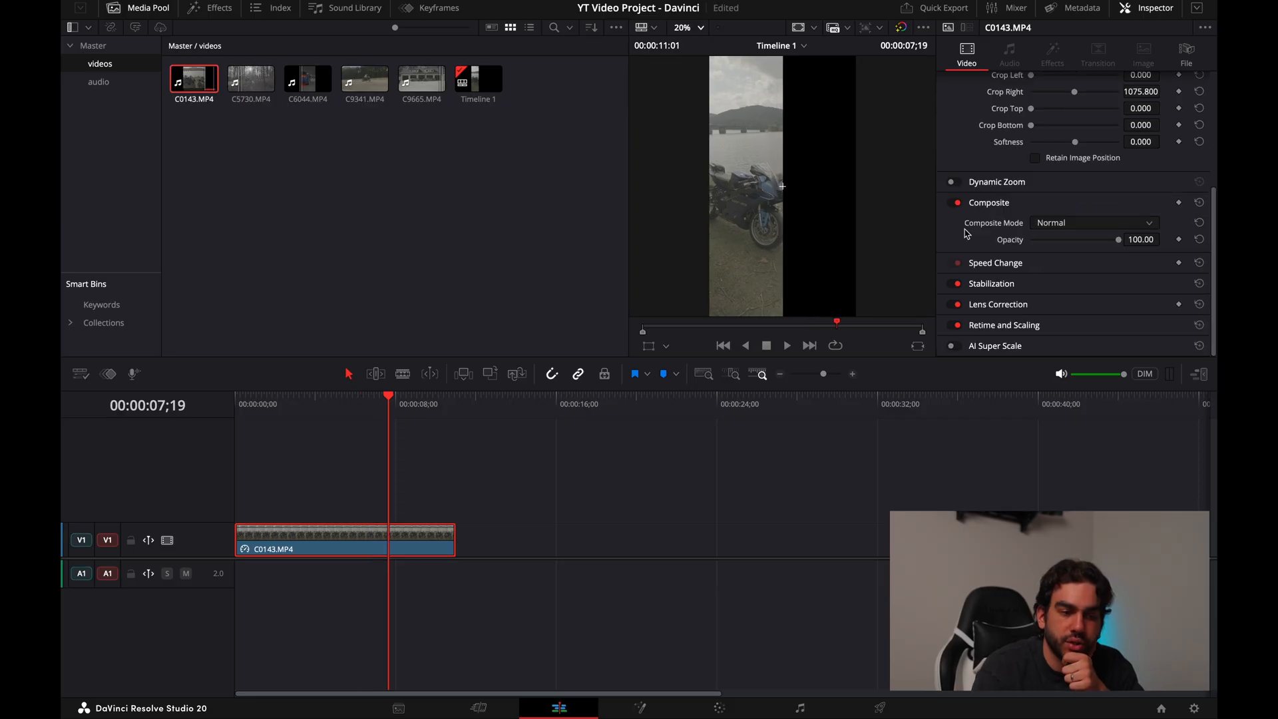
Step: Add Speed Change keyframes to the timeline clip at 00:00:02;23 and about 7.5 seconds, and return the playhead to the first keyframe
left_click(1000, 267)
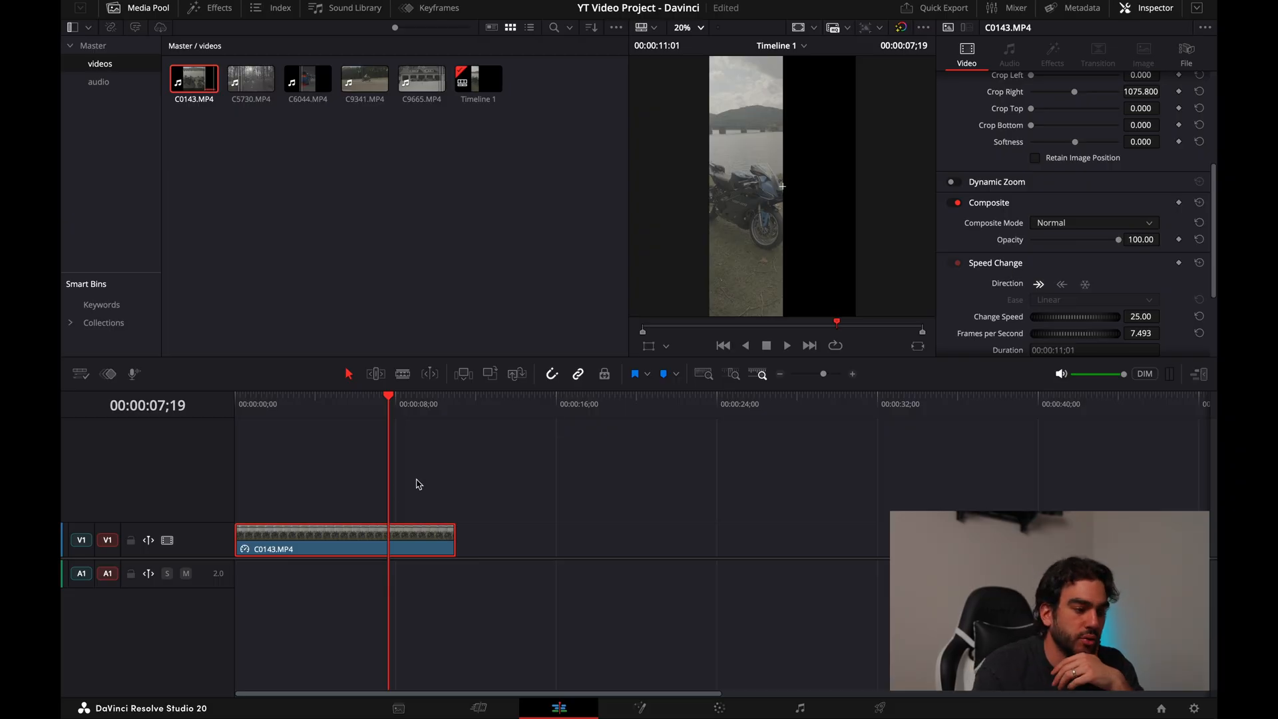
left_click_drag(309, 398, 293, 398)
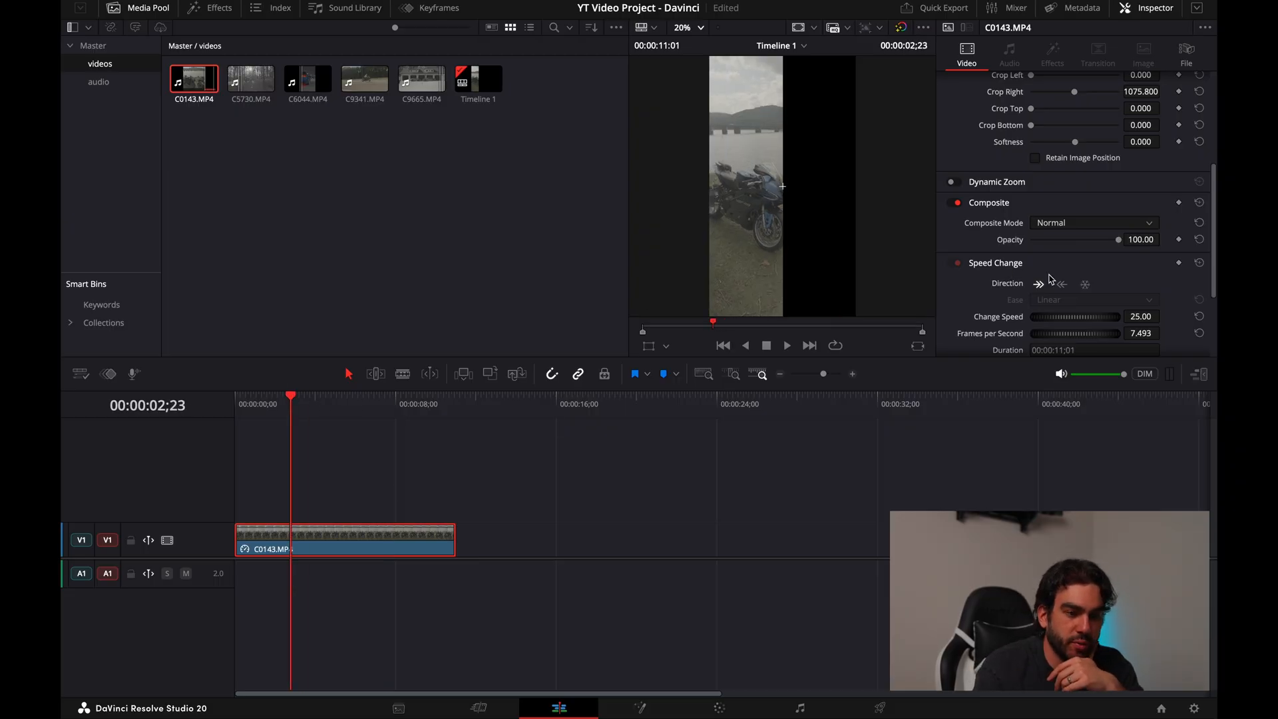
left_click(1178, 264)
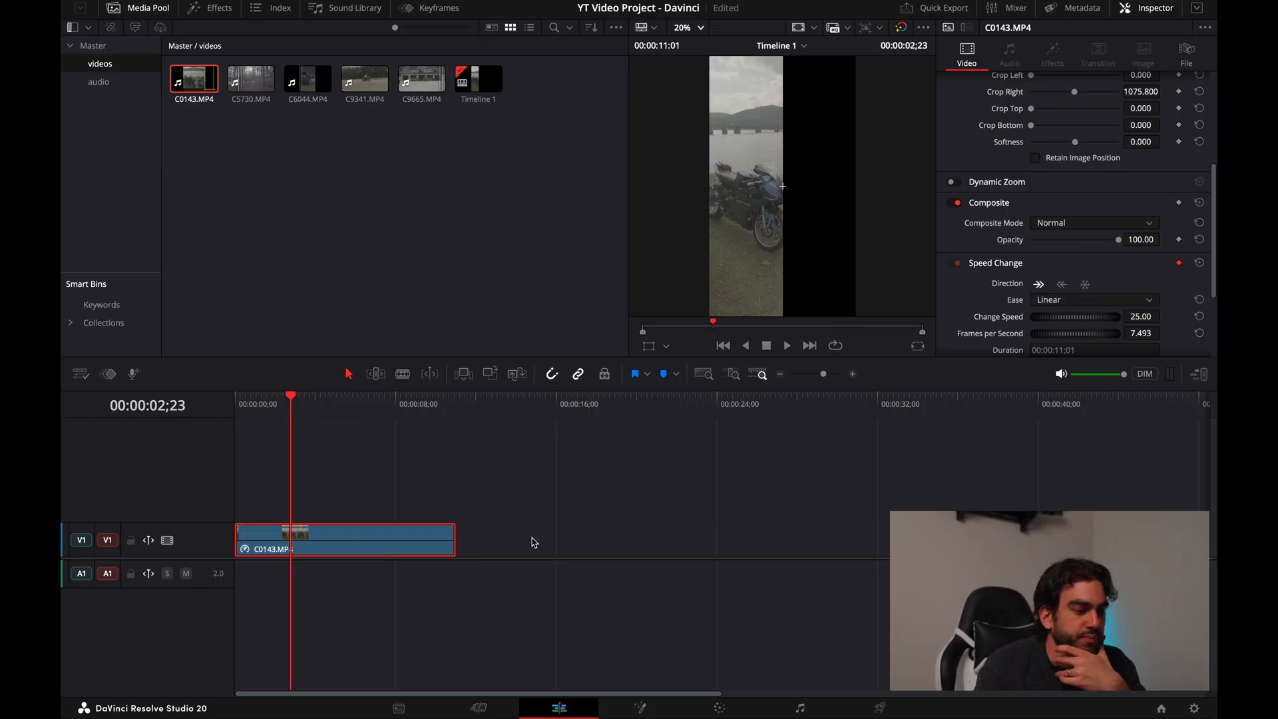
left_click_drag(293, 399, 386, 407)
left_click(1182, 264)
left_click(1181, 264)
left_click_drag(335, 410, 291, 406)
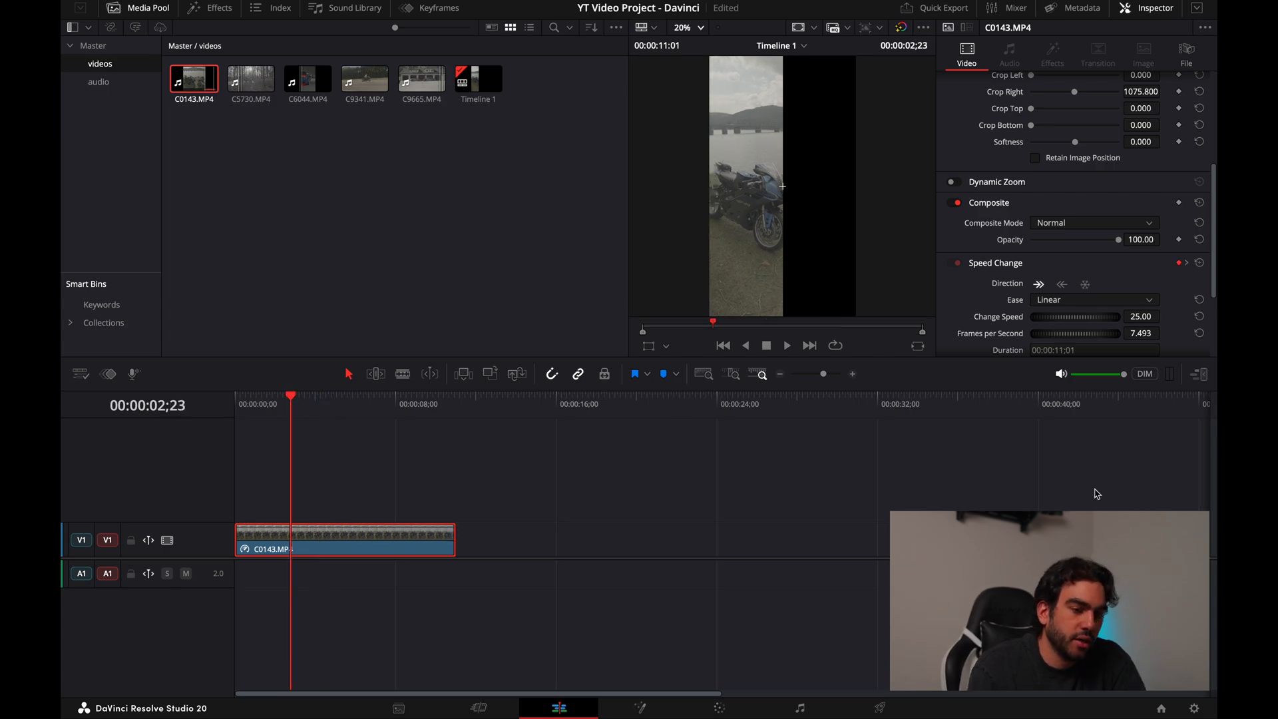
Step: Set the first speed keyframe's ease to Smooth and its speed to about 94%, and play the clip briefly from its early part
left_click(1112, 301)
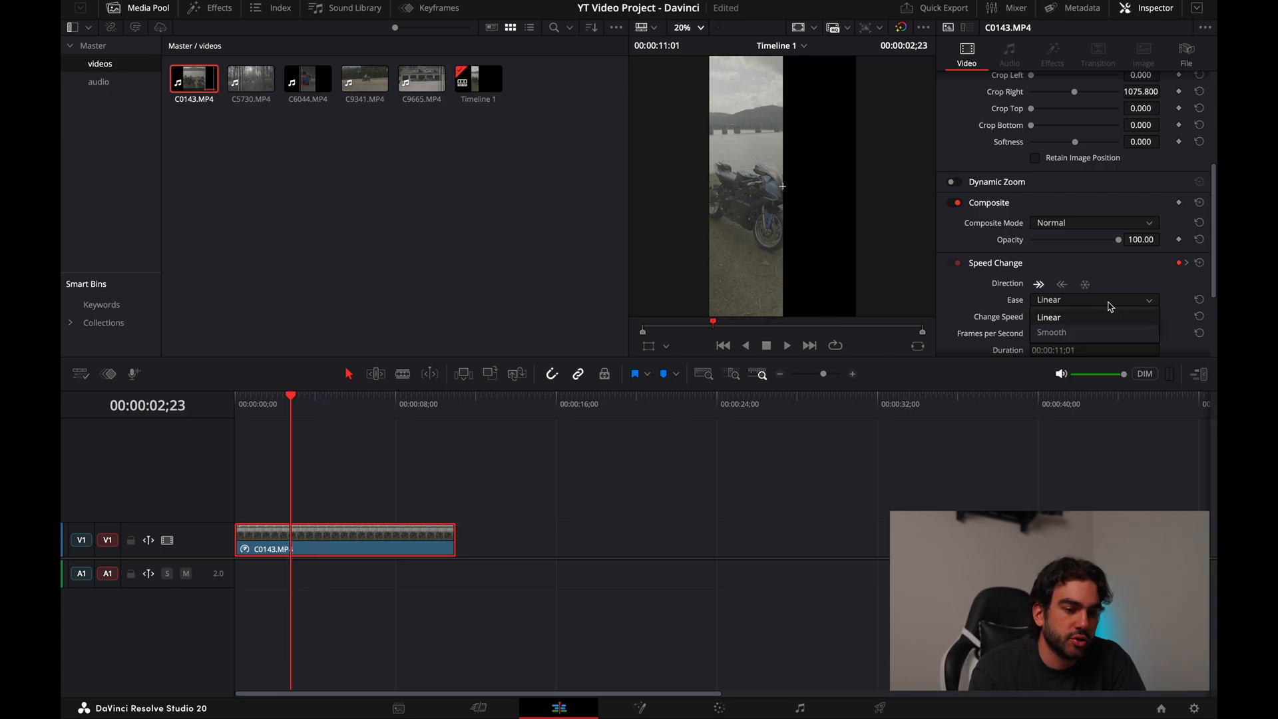
left_click(1102, 333)
left_click_drag(1135, 319, 1165, 315)
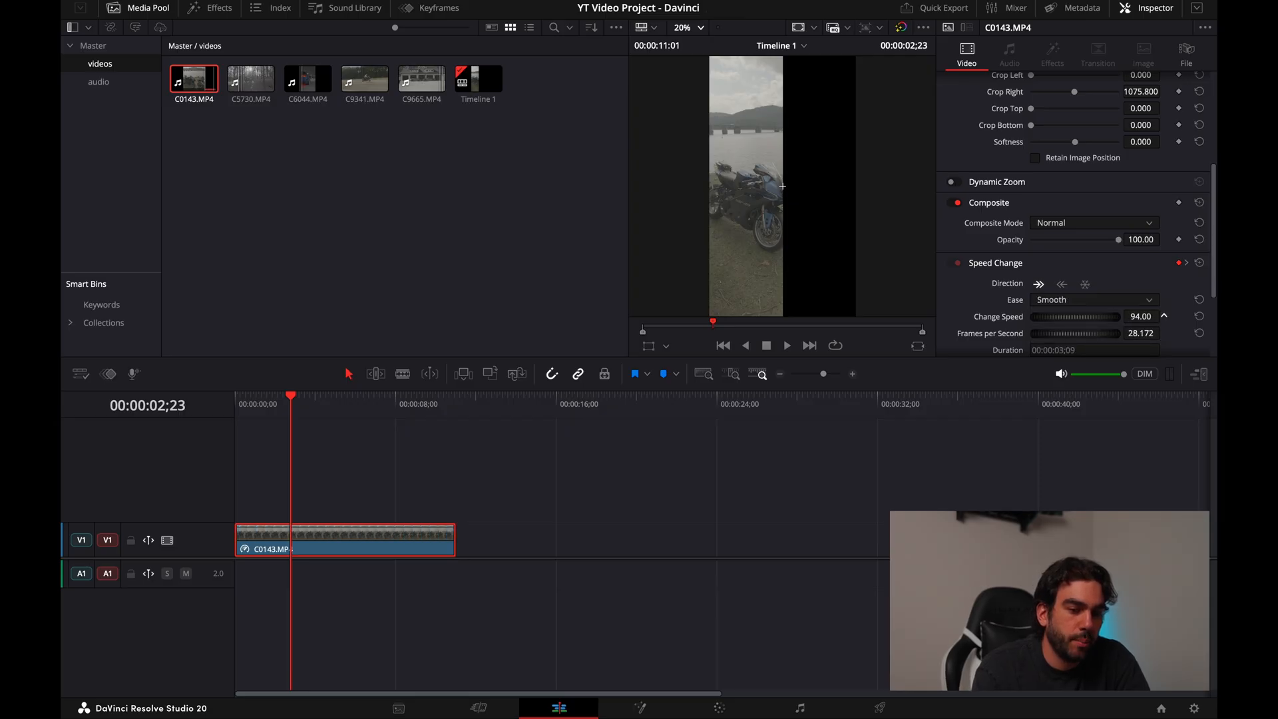
left_click(269, 405)
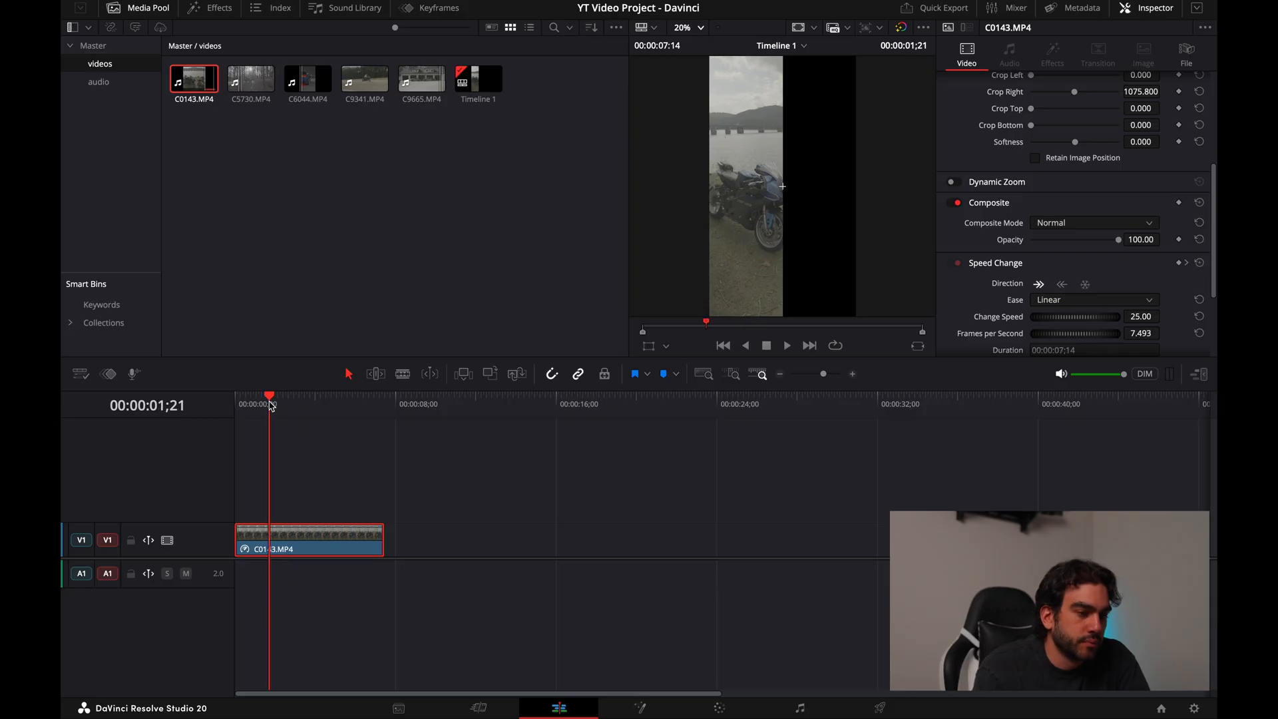
key("space")
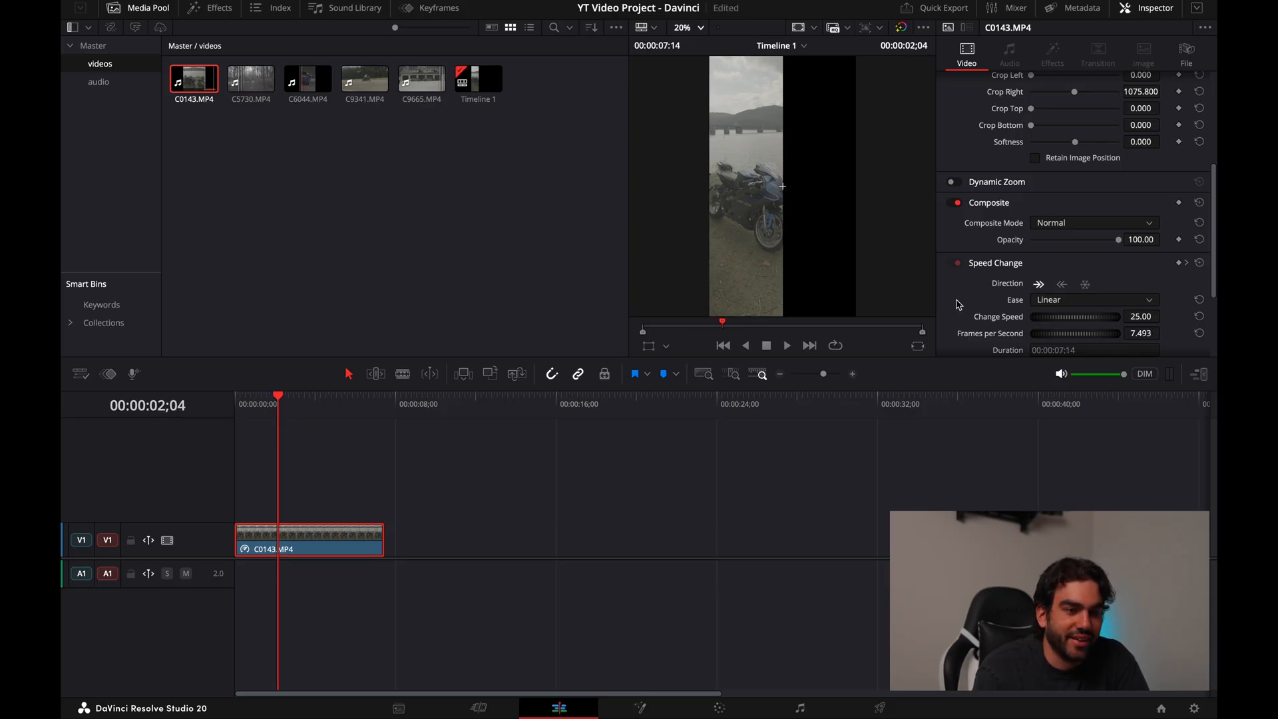
Step: Reset the timeline clip's right crop to 0 and play the retimed clip from near its start
scroll(1036, 268, "up", 1)
double_click(1076, 119)
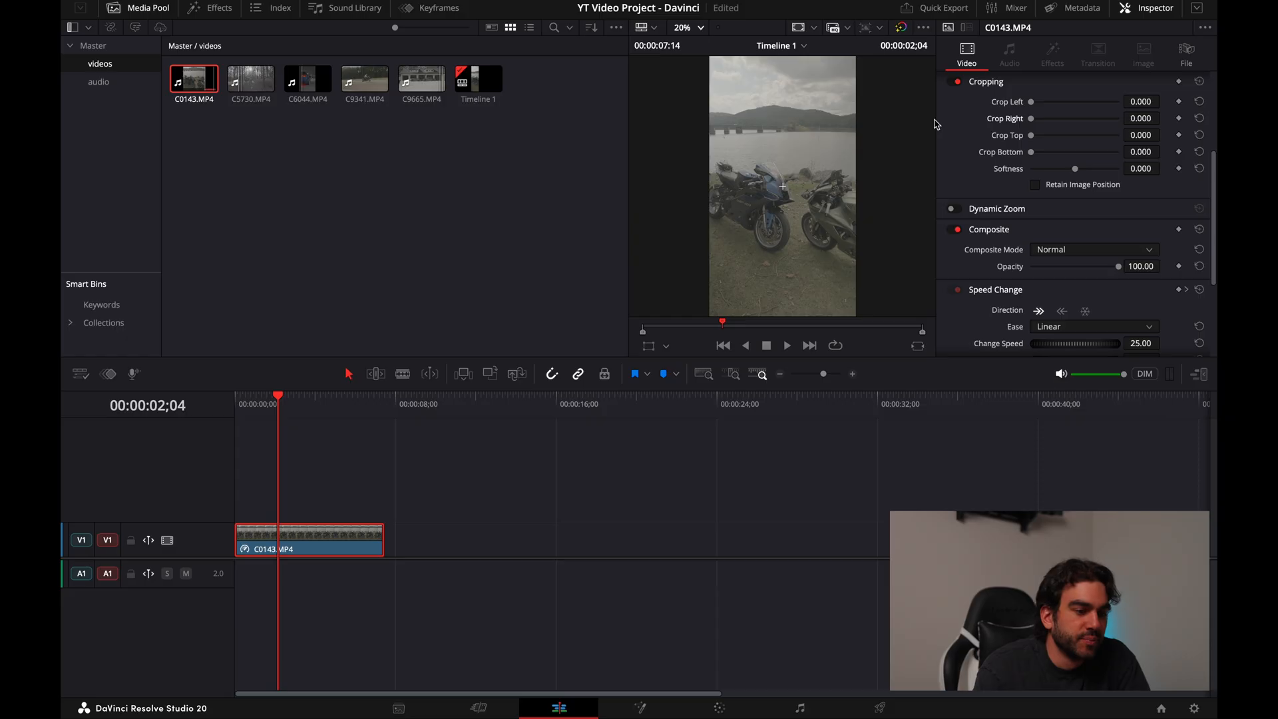
left_click(251, 407)
key("space")
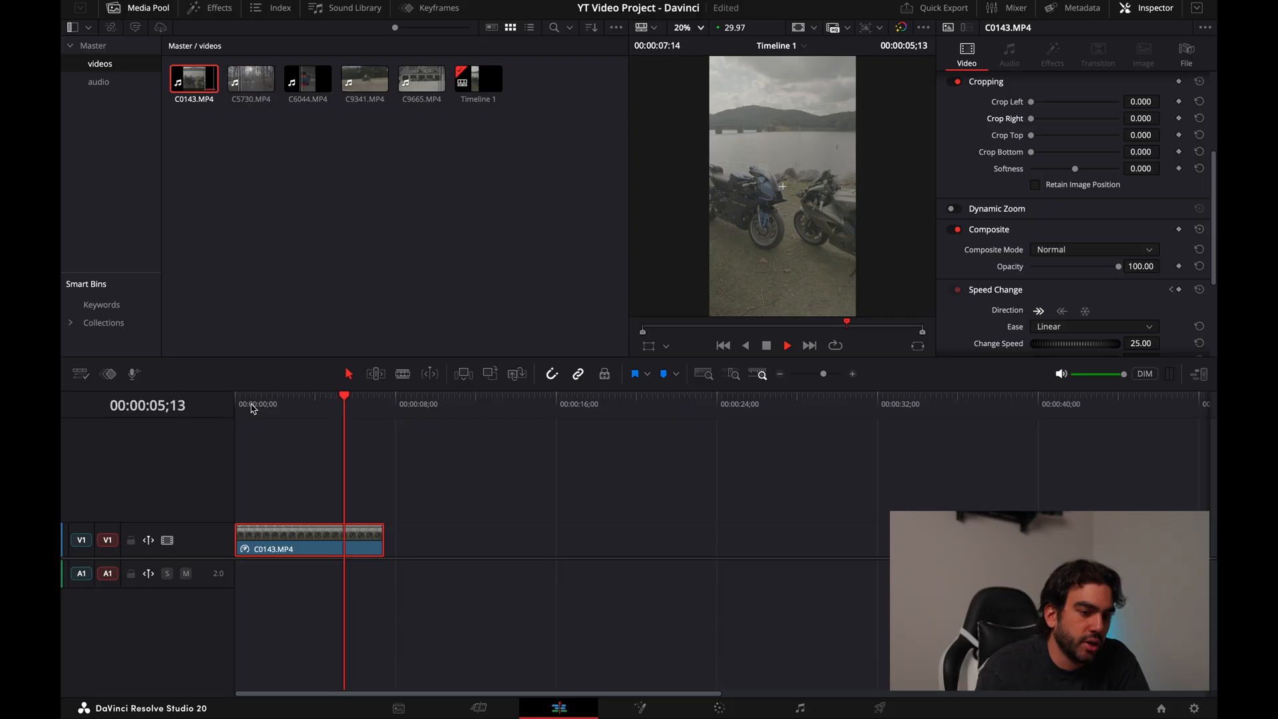
key("space")
scroll(966, 285, "down", 3)
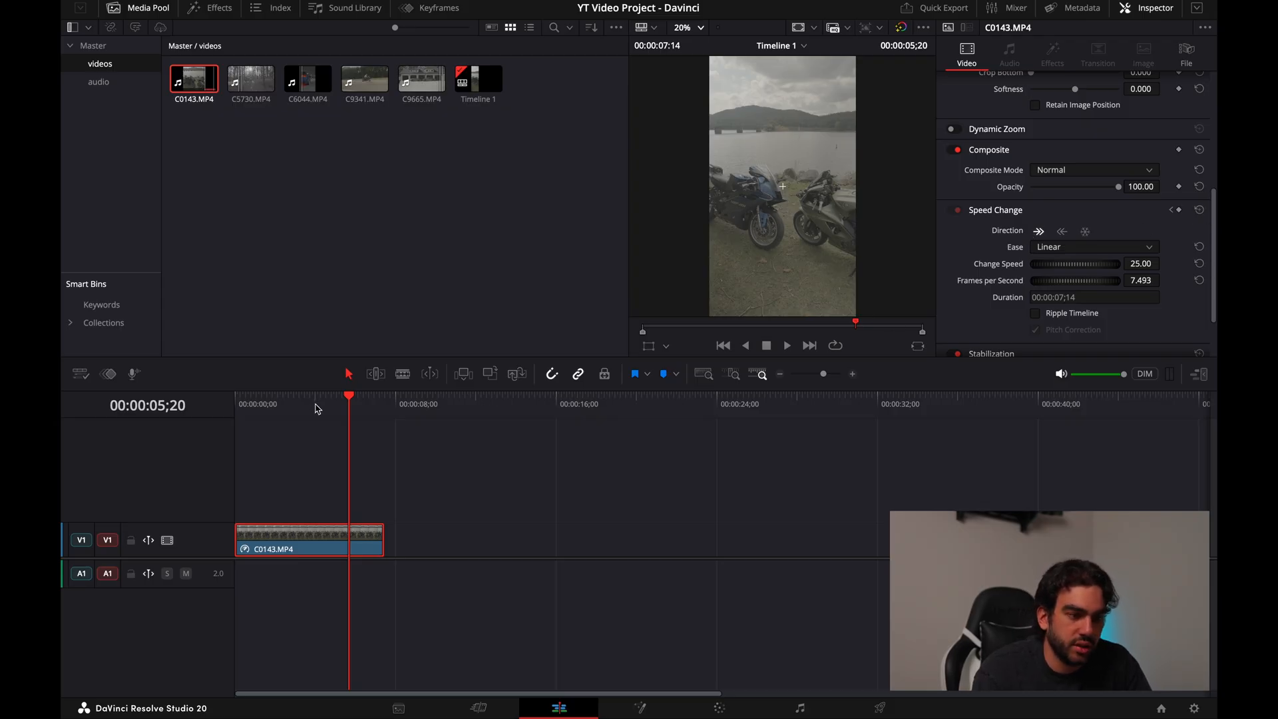
Step: Undo the crop reset and the speed and ease changes, and place the playhead on the first speed keyframe at 00:00:02;23
key("super+z")
key("super+z")
key("super+z")
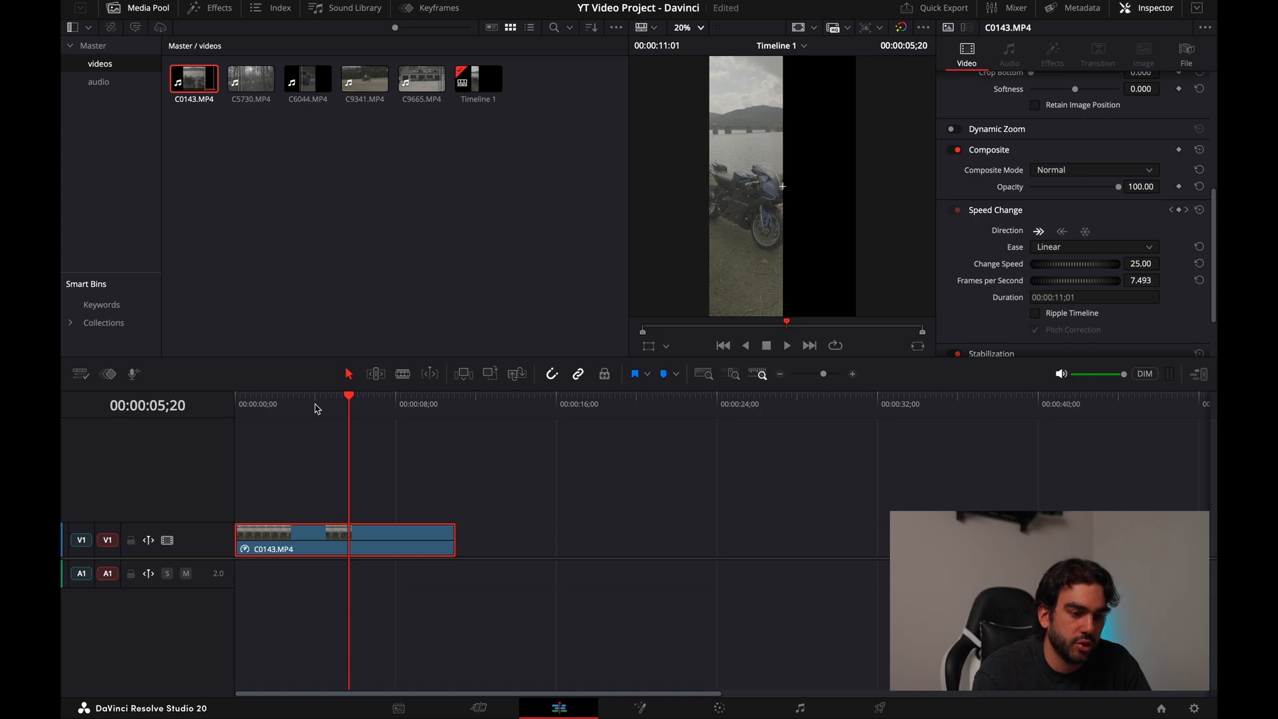
left_click_drag(326, 404, 291, 395)
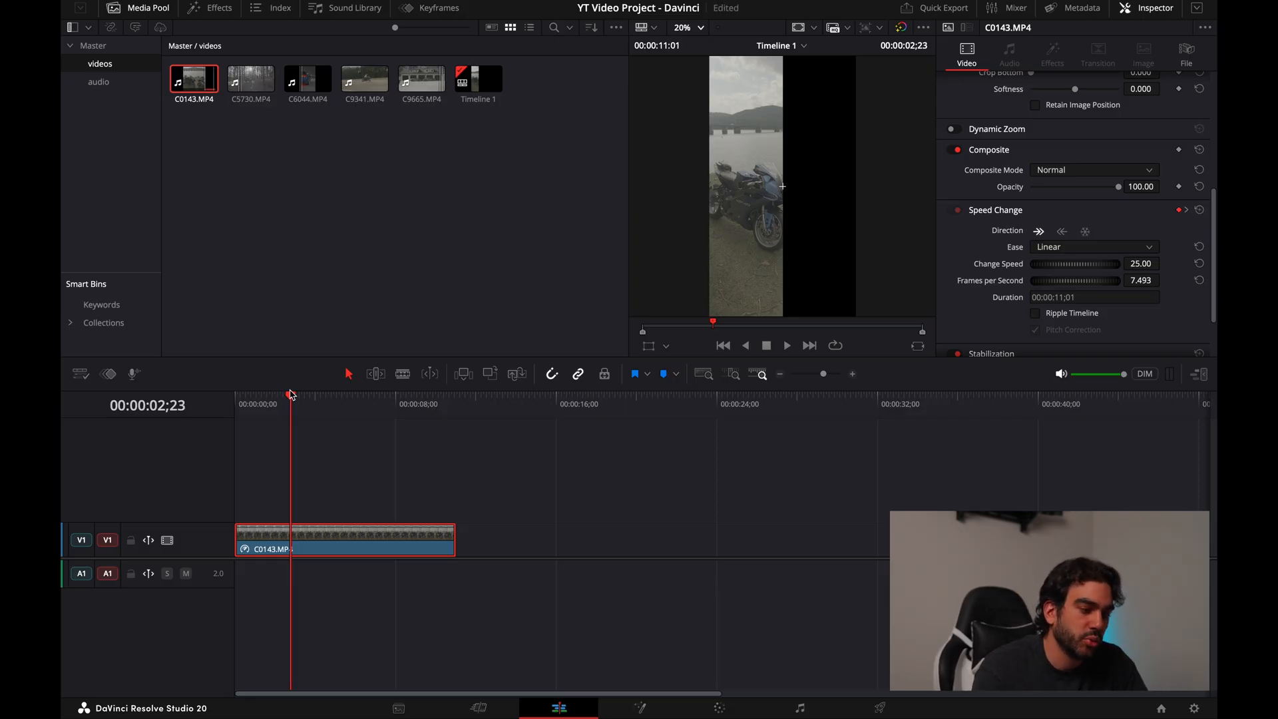
key("m")
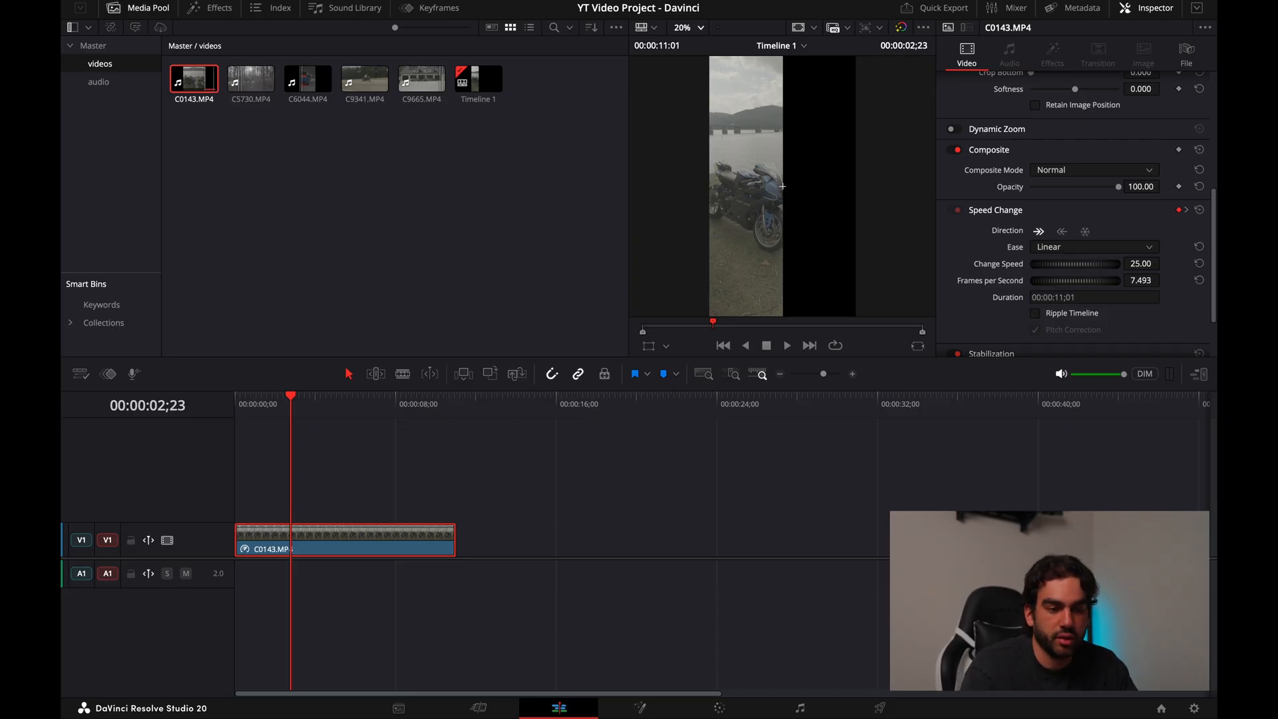
Step: Examine the timeline clip's Stabilization settings and available modes, and return to its Transform and Cropping settings
scroll(1097, 212, "down", 3)
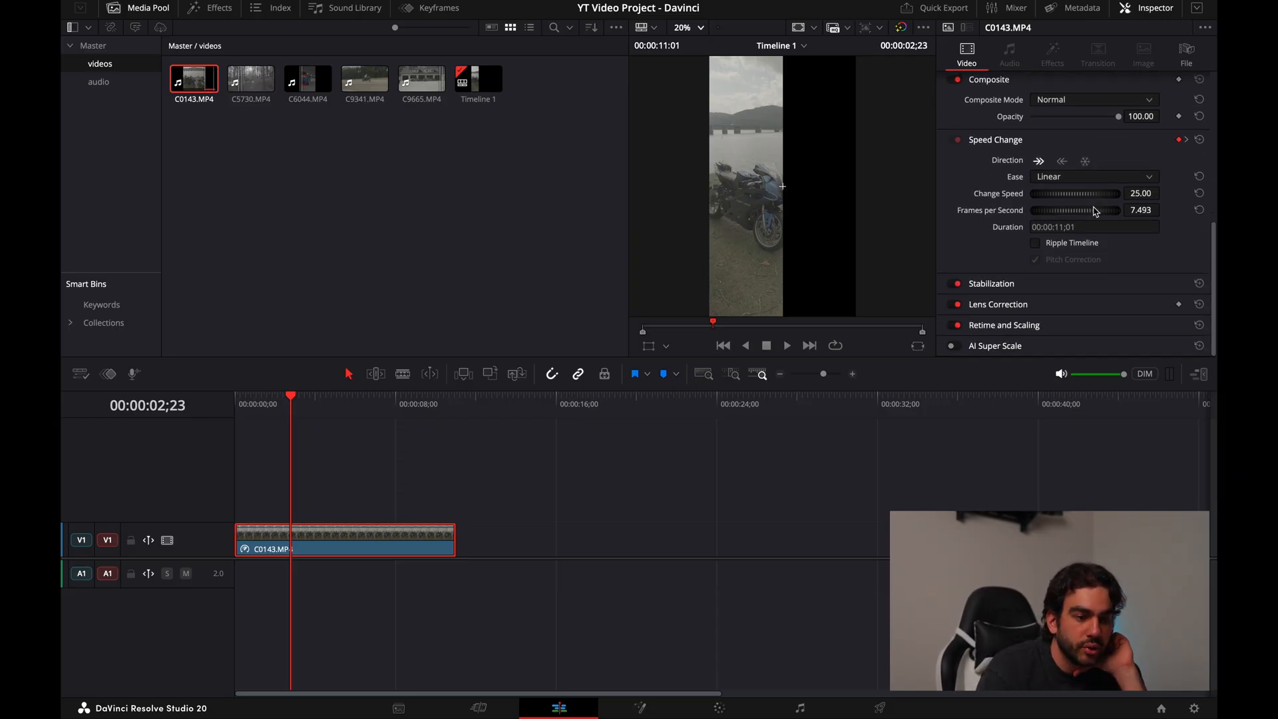
left_click(1030, 287)
scroll(1028, 273, "down", 3)
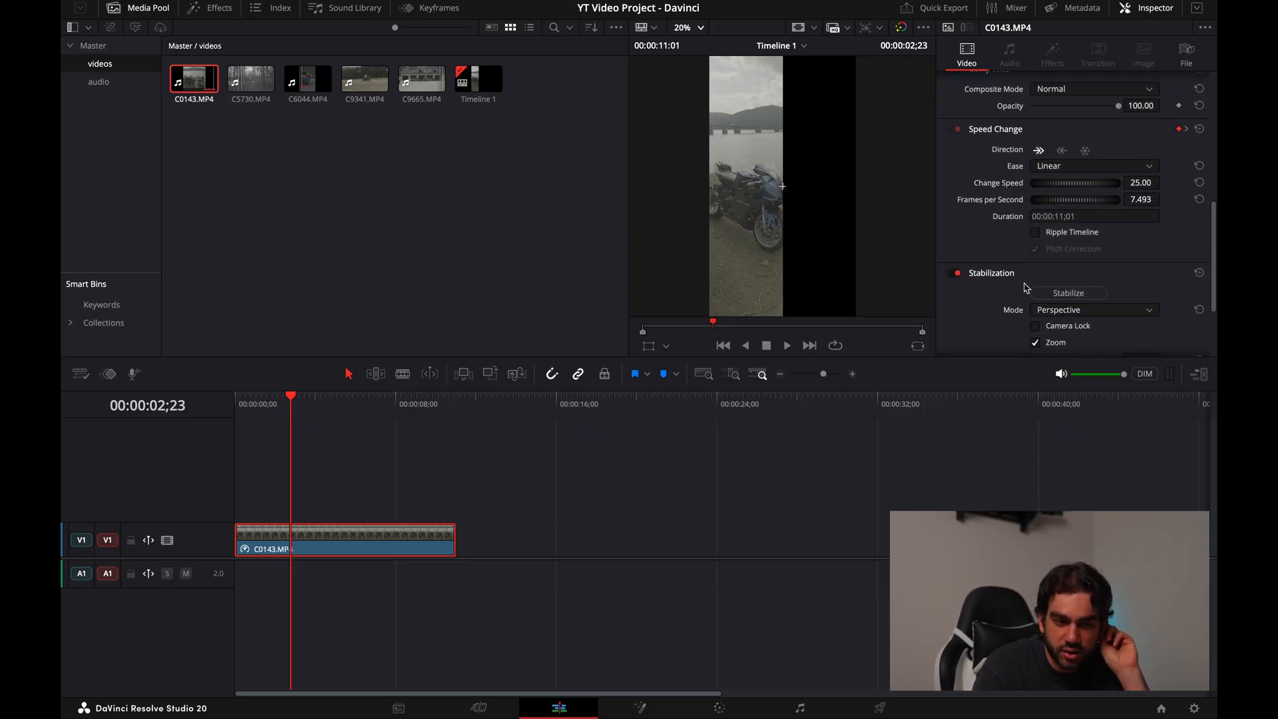
left_click(1073, 261)
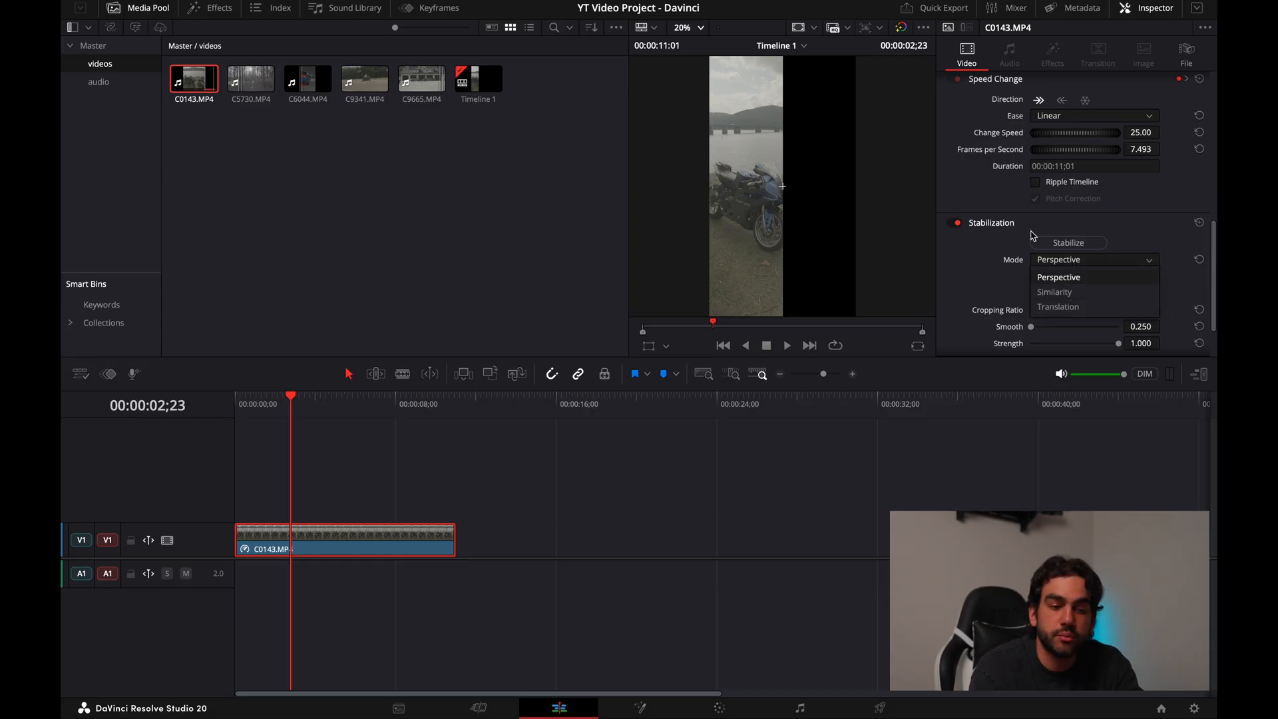
left_click(999, 226)
left_click(1008, 224)
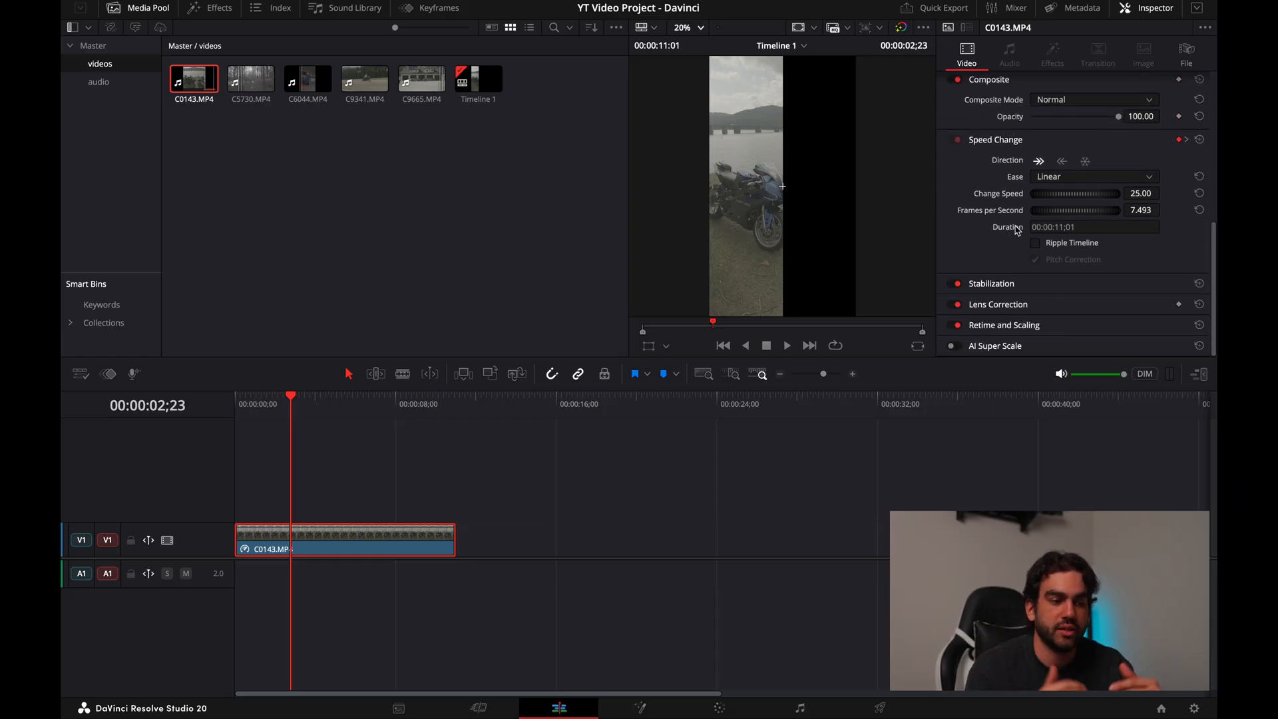
scroll(961, 277, "up", 5)
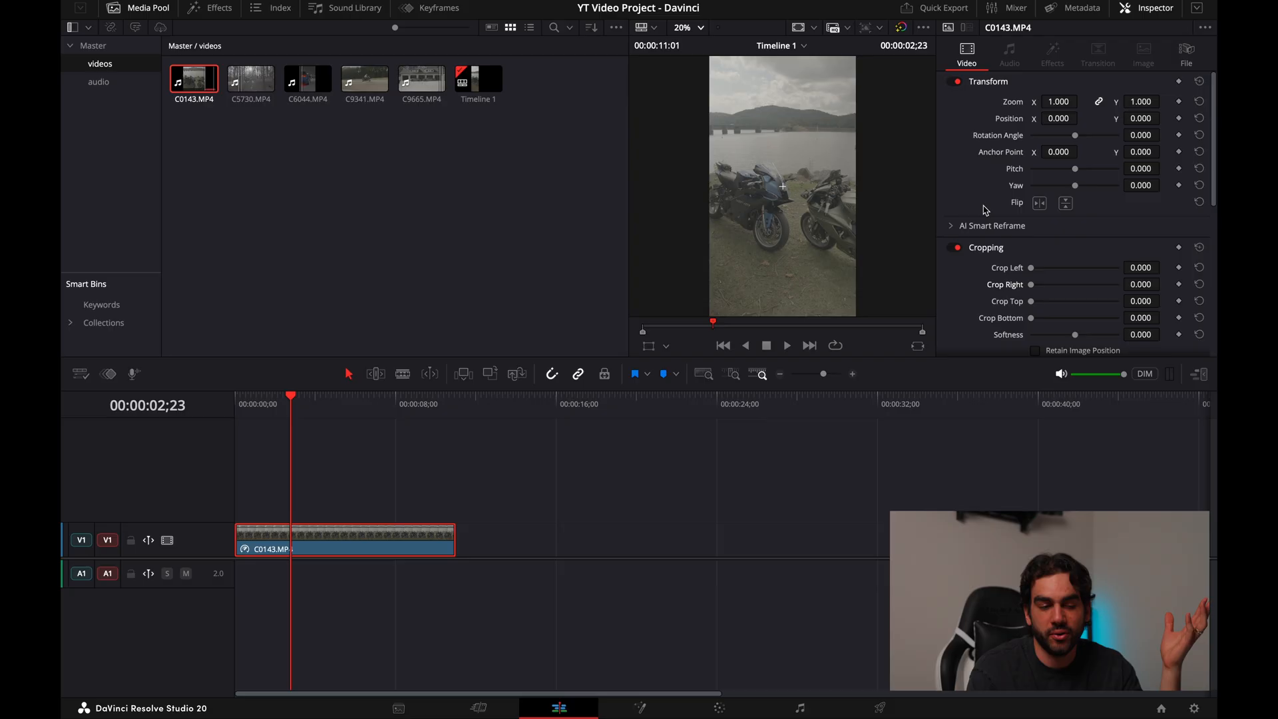
Step: Review the timeline clip's Speed Change values and the list of stabilization modes, leaving both sections collapsed
scroll(984, 210, "down", 10)
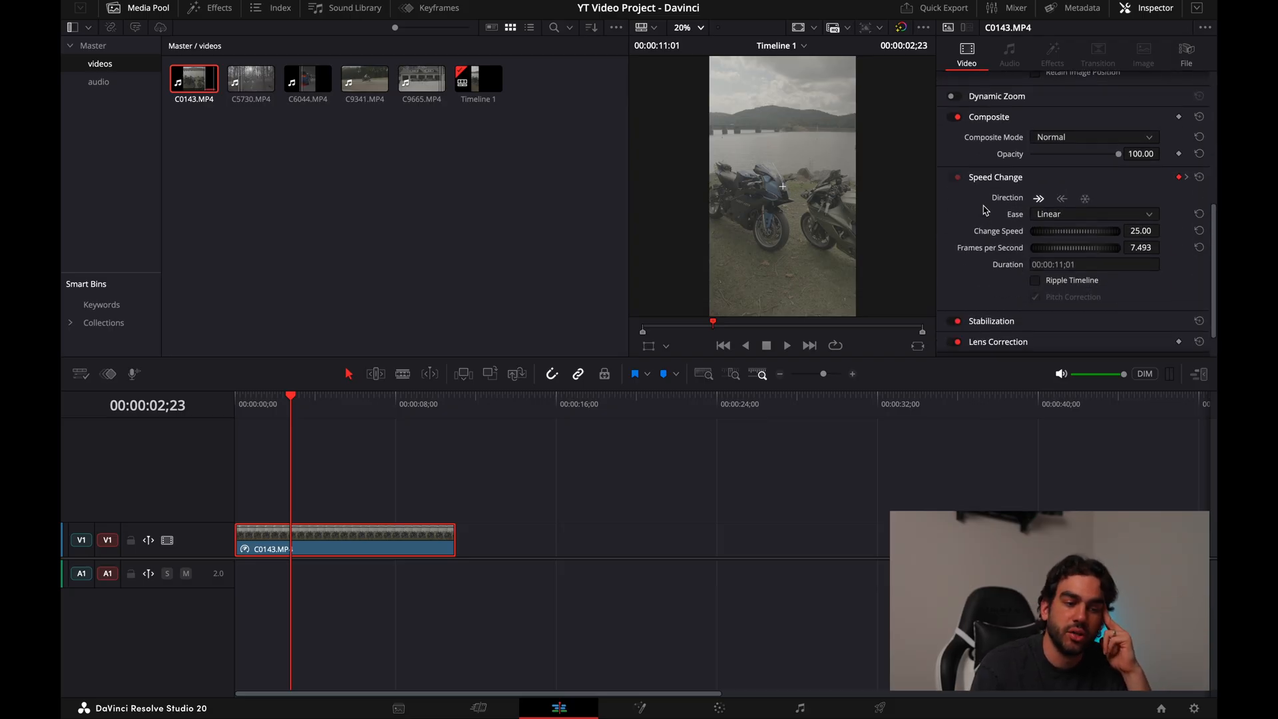
left_click(1058, 272)
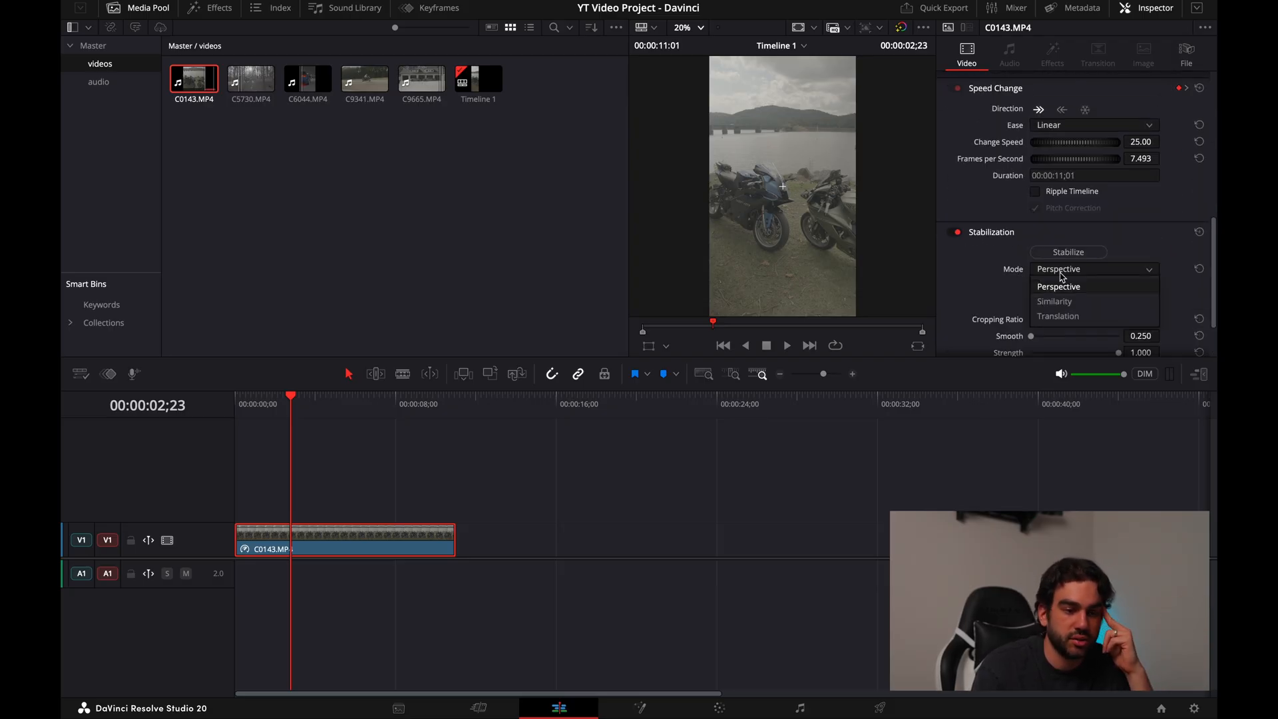
left_click(1006, 239)
left_click(1005, 239)
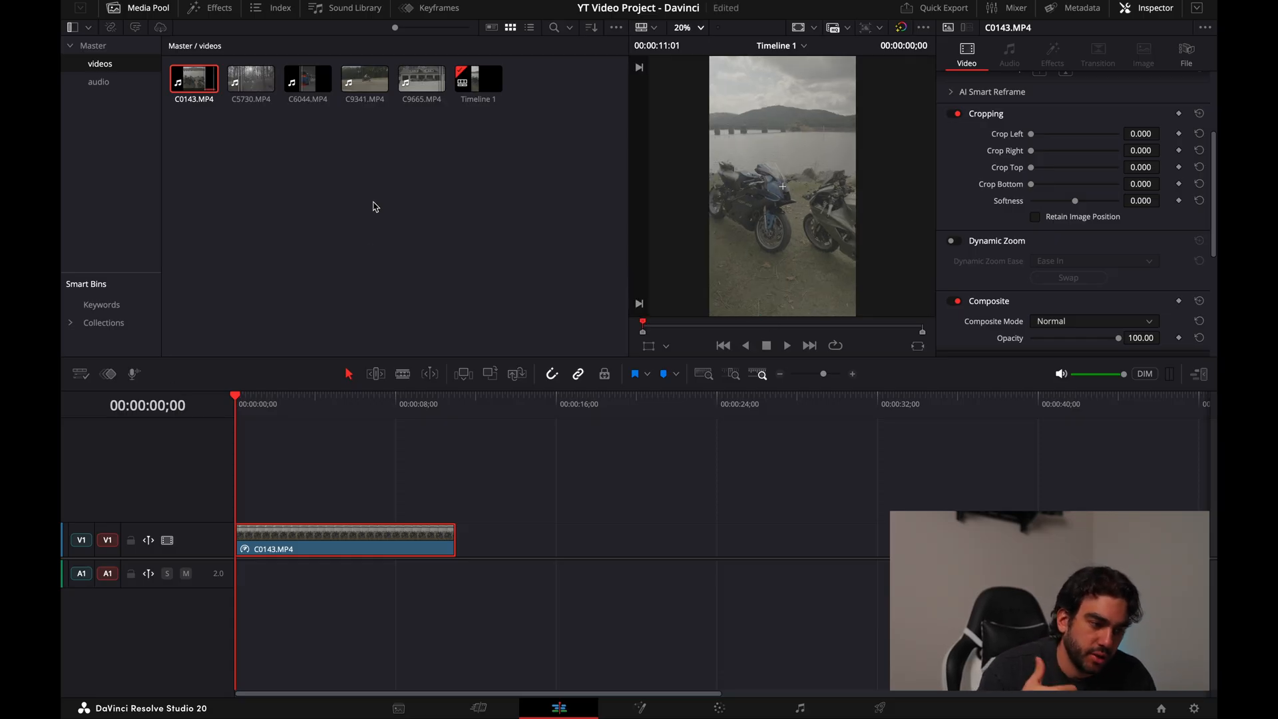
Step: Add Jozeque - Rohans.wav from the audio bin to track A2 at the start of the timeline
left_click(113, 82)
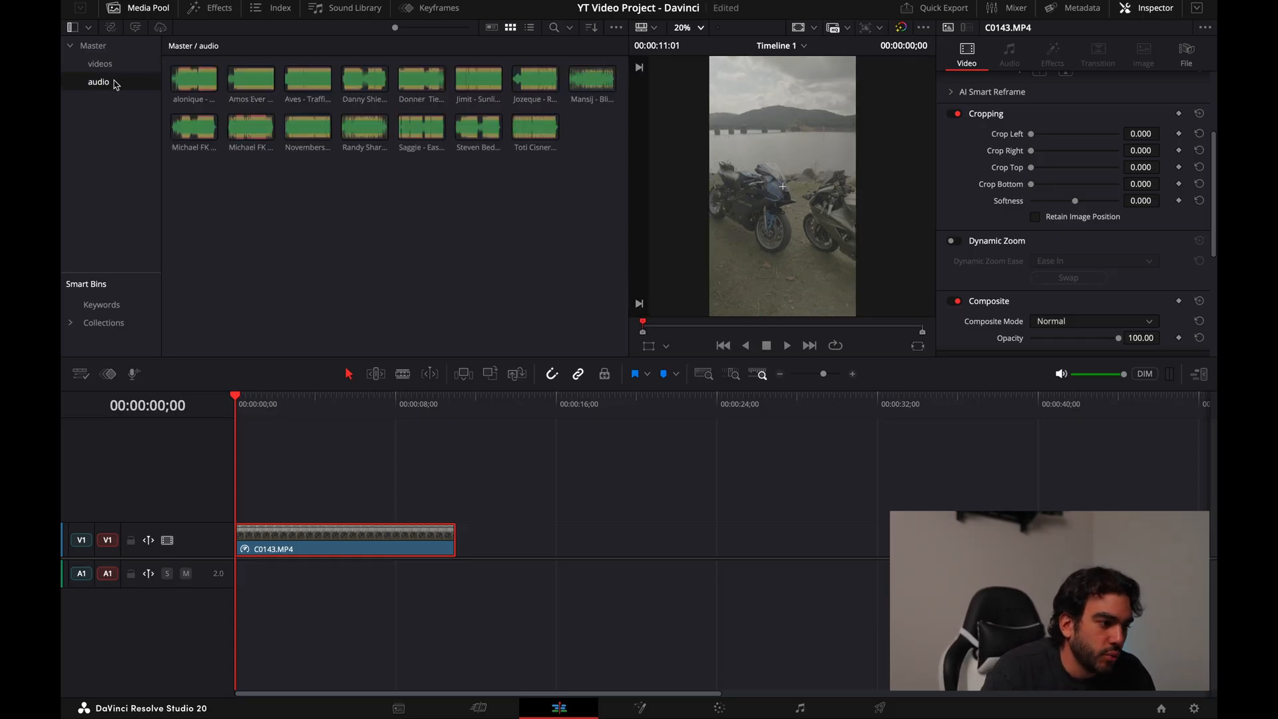
left_click(550, 83)
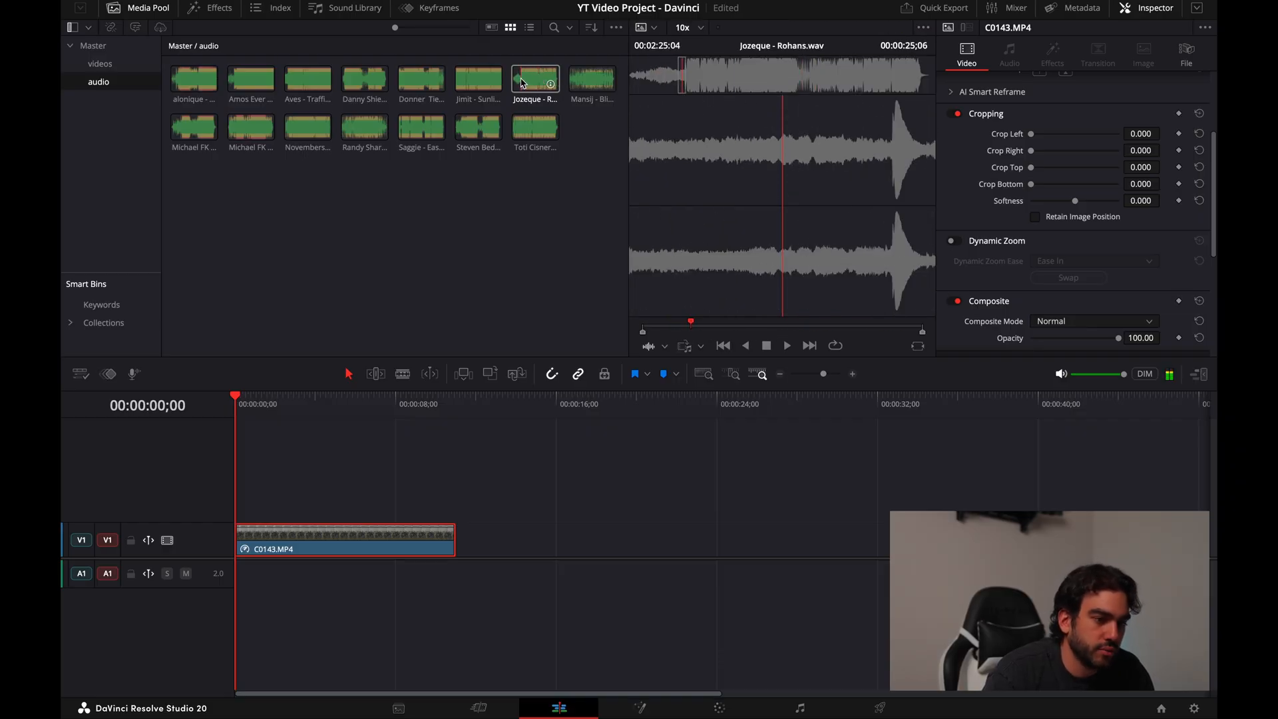
left_click_drag(522, 83, 252, 603)
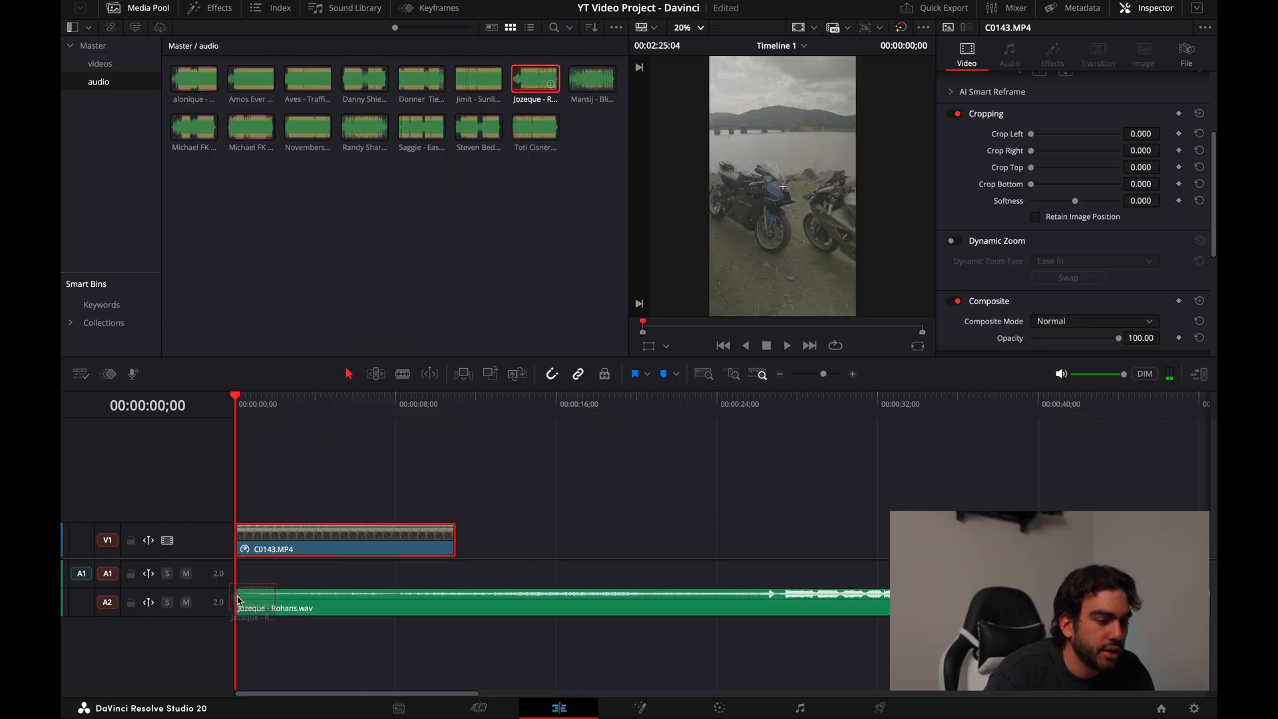
Step: Move the C0143.MP4 clip on V1 so it starts at 00:00:27;12, where the music's beat comes in
double_click(781, 374)
left_click_drag(273, 553, 405, 554)
left_click(375, 401)
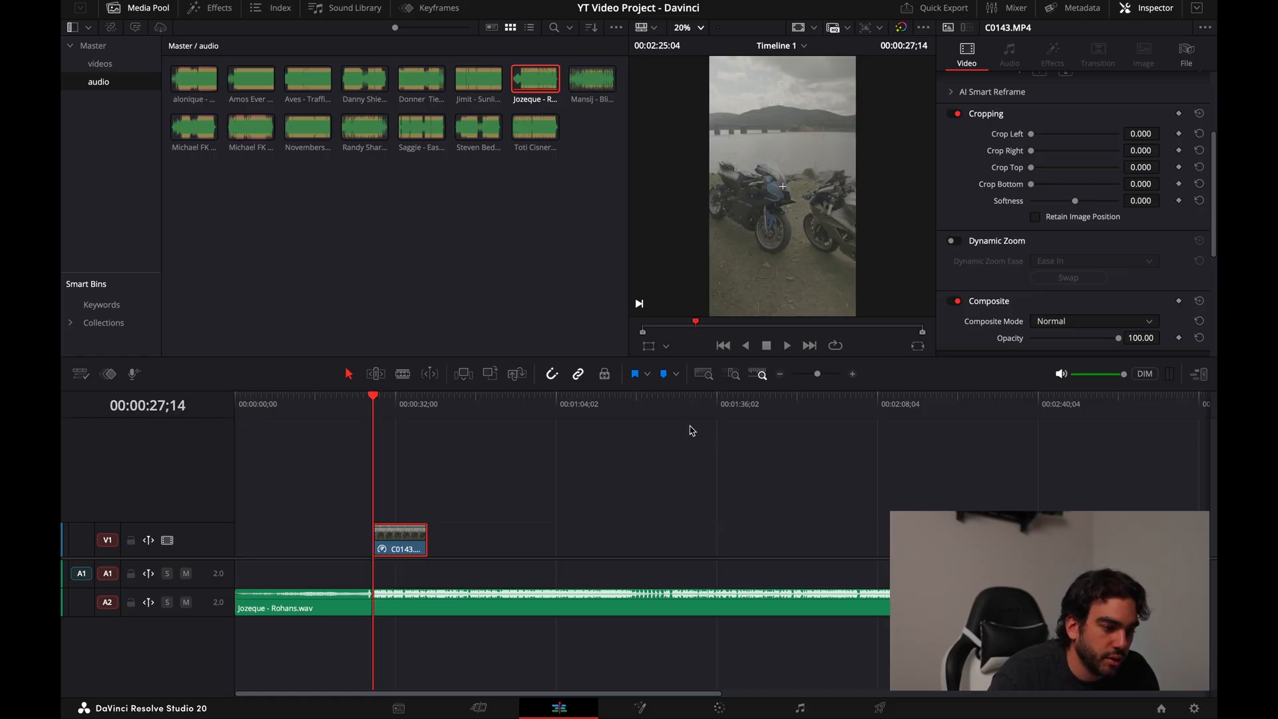
left_click(852, 375)
left_click(852, 375)
left_click(852, 375)
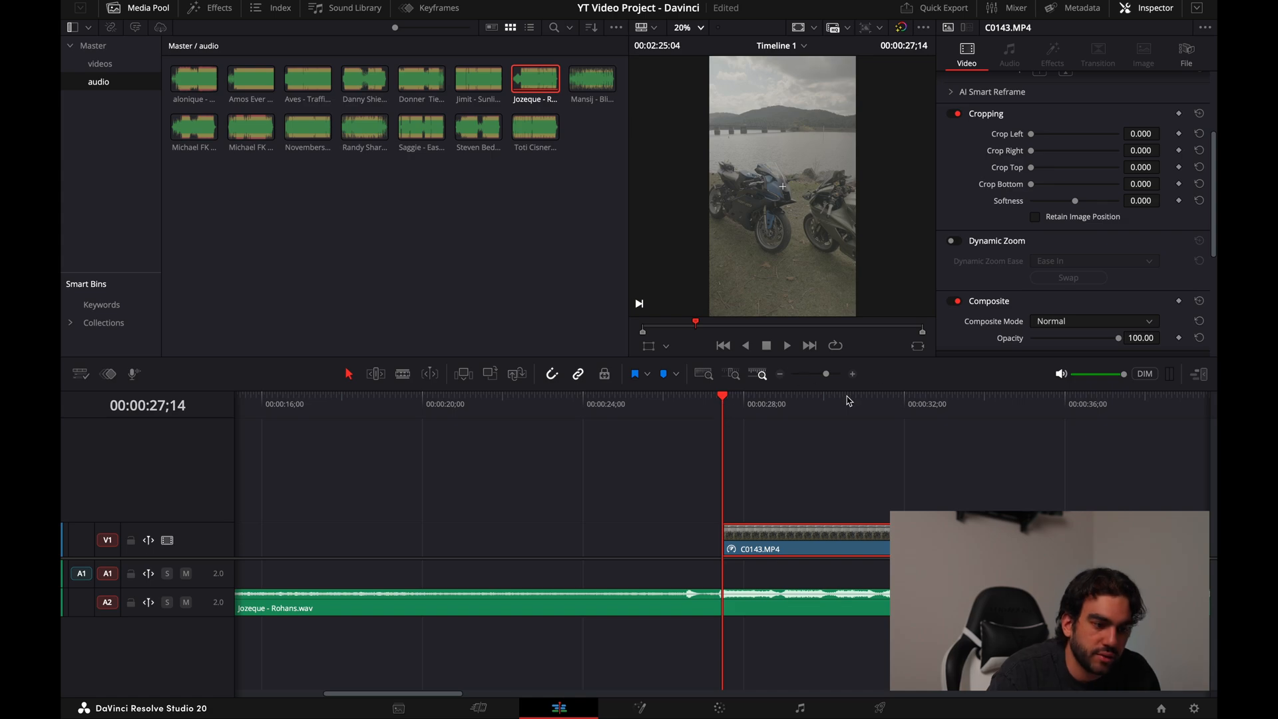
mouse_move(773, 550)
left_mouse_down()
mouse_move(804, 550)
mouse_move(759, 548)
left_mouse_up()
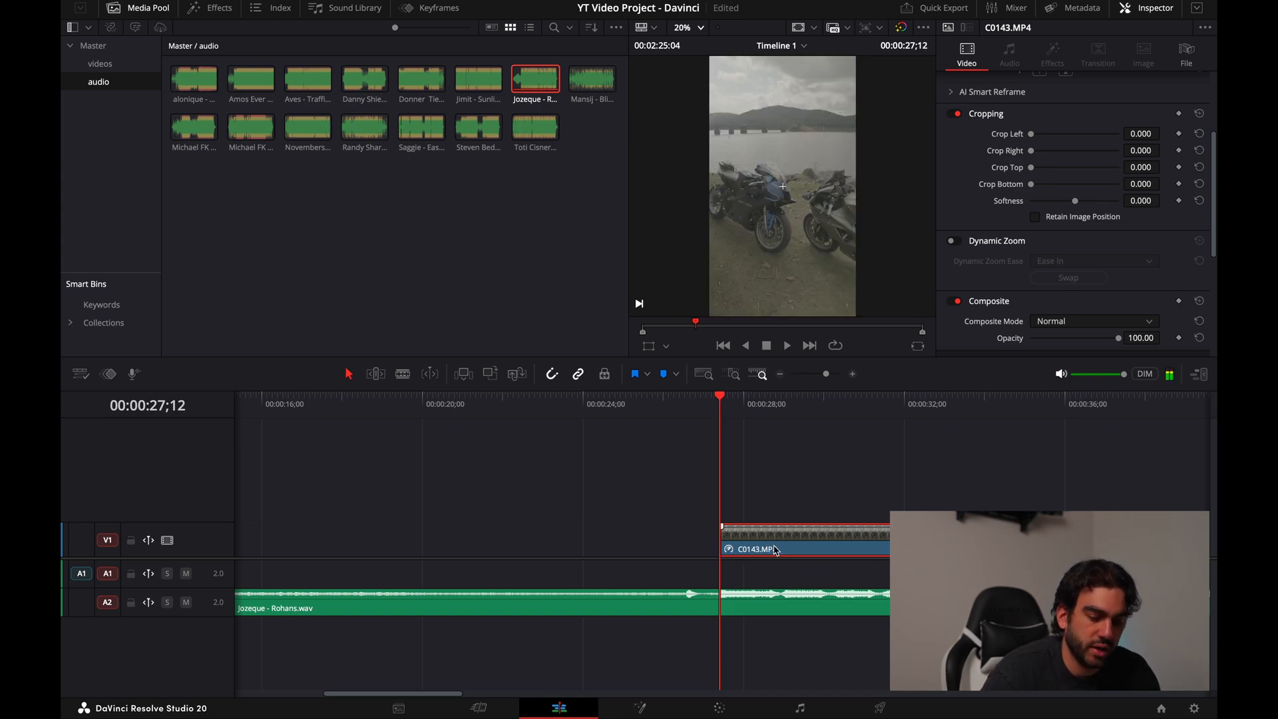
Step: Step frame by frame around the start of C0143.MP4 to check its alignment with the beat
scroll(699, 522, "right", 3)
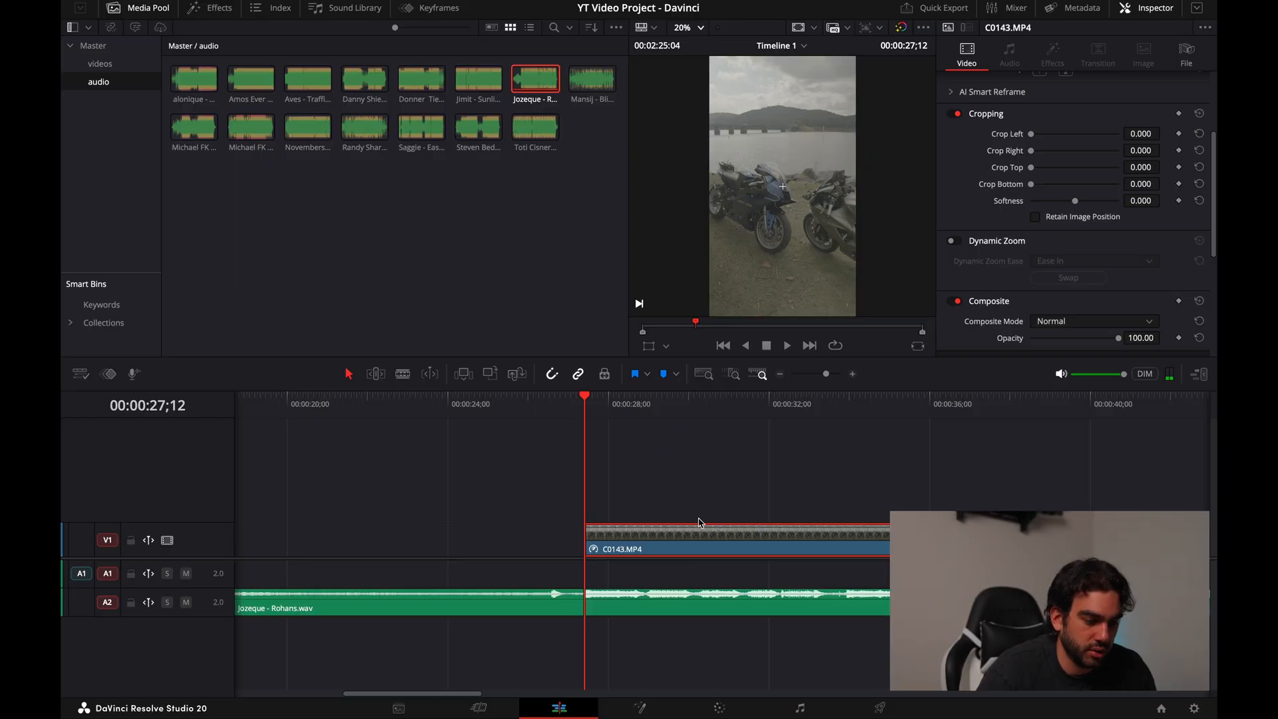
key("Right")
key("Right")
key("Right")
key("Right")
key("Right")
key("Left")
key("Left")
key("Left")
key("Left")
key("Left")
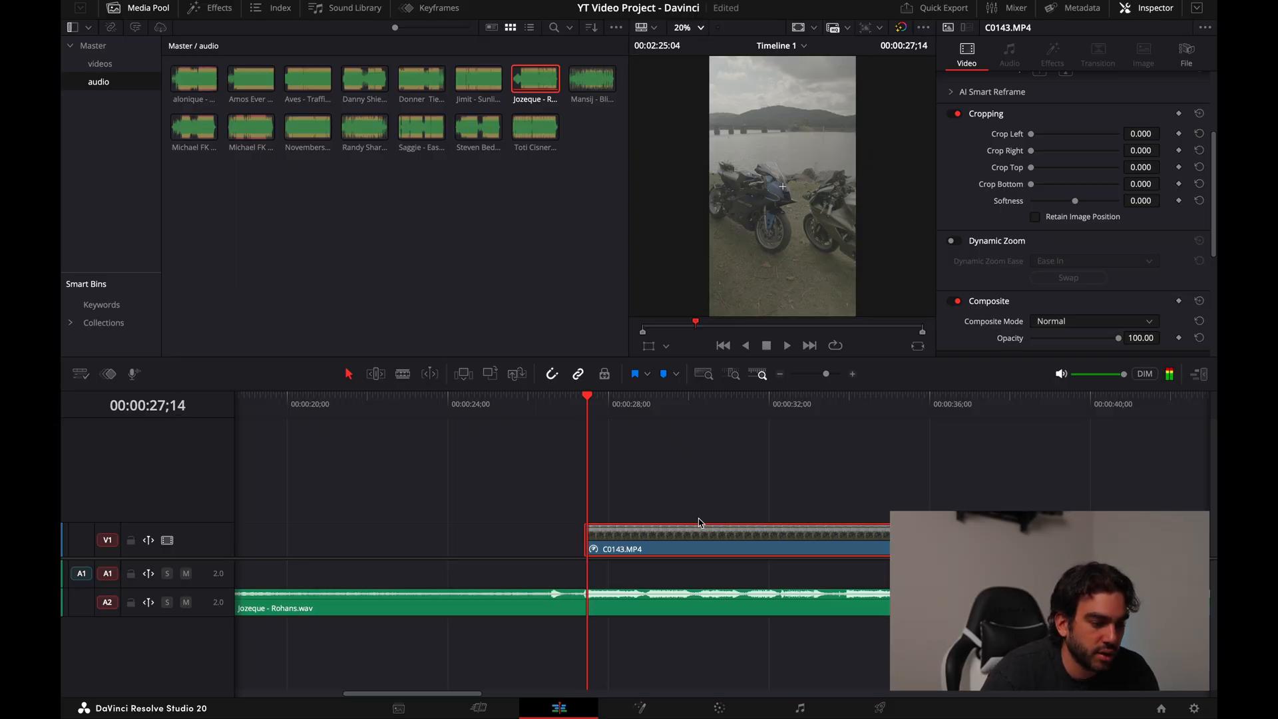
Step: Split C0143.MP4 at 00:00:33;27, on the next beat of the music
left_click_drag(650, 407, 846, 402)
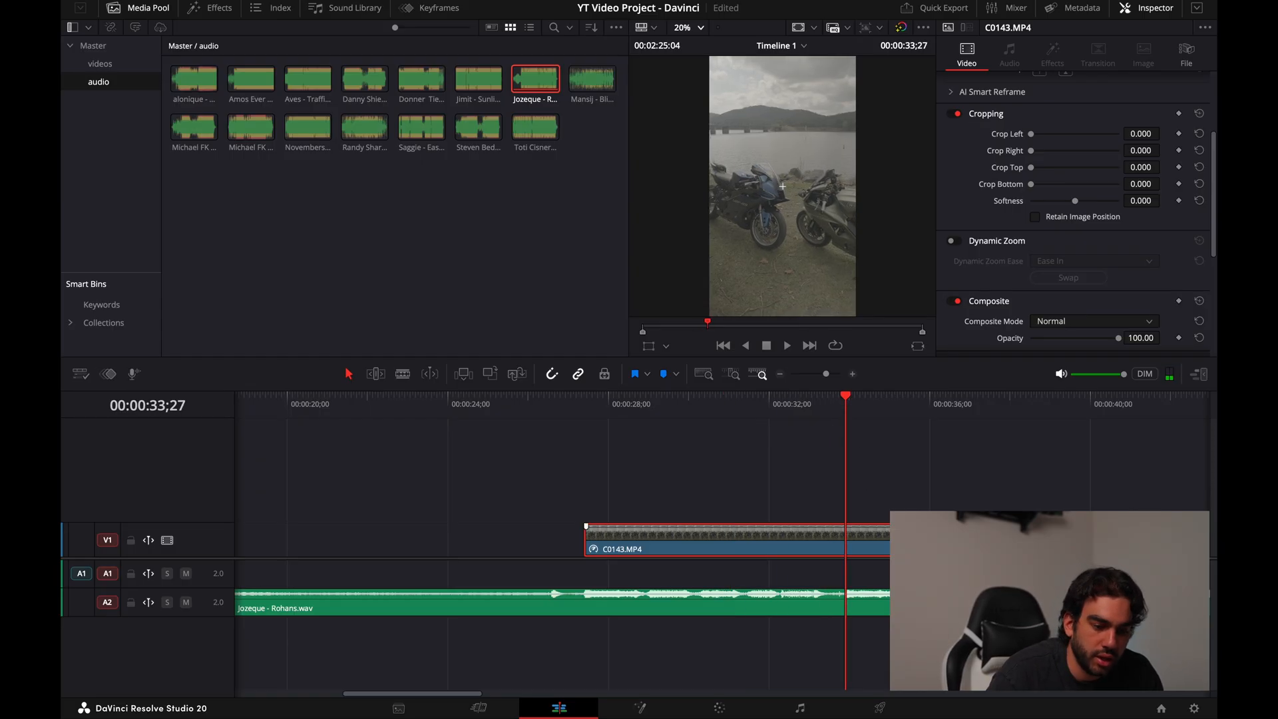
mouse_move(952, 540)
left_mouse_down()
mouse_move(863, 541)
mouse_move(939, 540)
left_mouse_up()
left_click(403, 373)
left_click(847, 549)
key("a")
Step: Delete the piece of C0143.MP4 after the cut, then undo that deletion
left_click(876, 542)
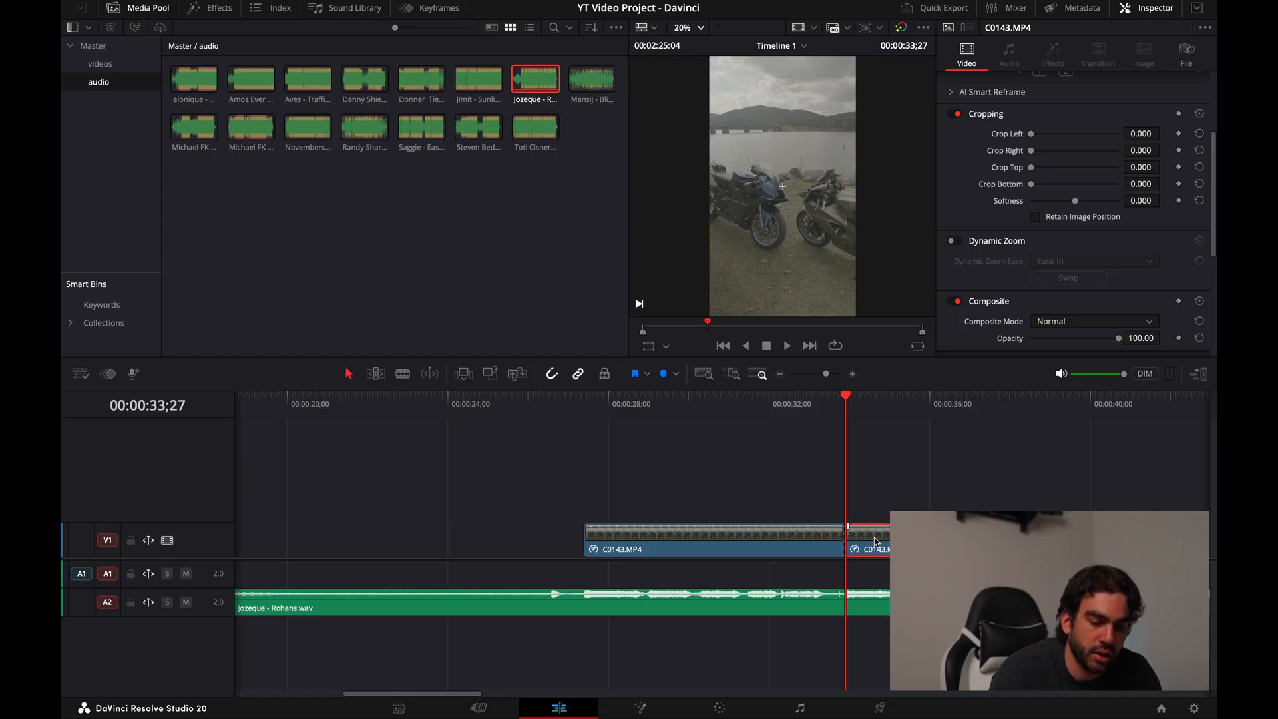
key("Delete")
key("ctrl+z")
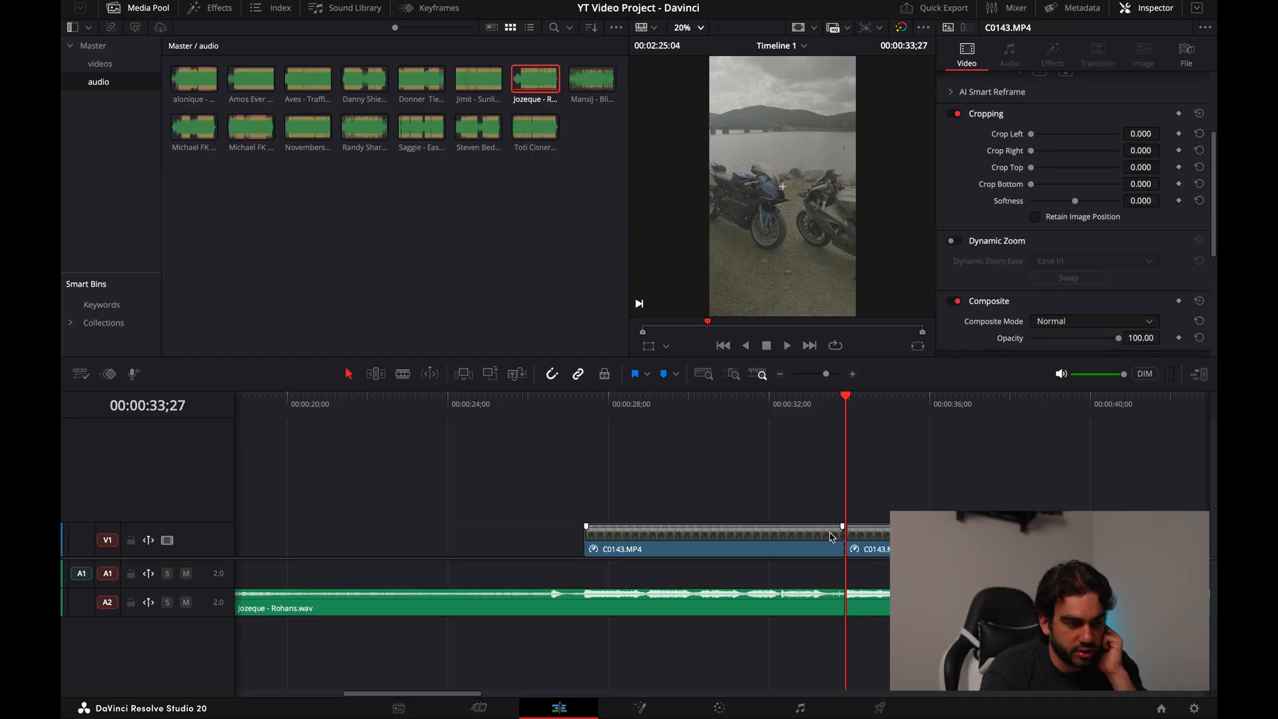
Step: Split the first piece of C0143.MP4 roughly in half, at about 00:00:30;20
left_click(403, 373)
left_click(718, 542)
key("a")
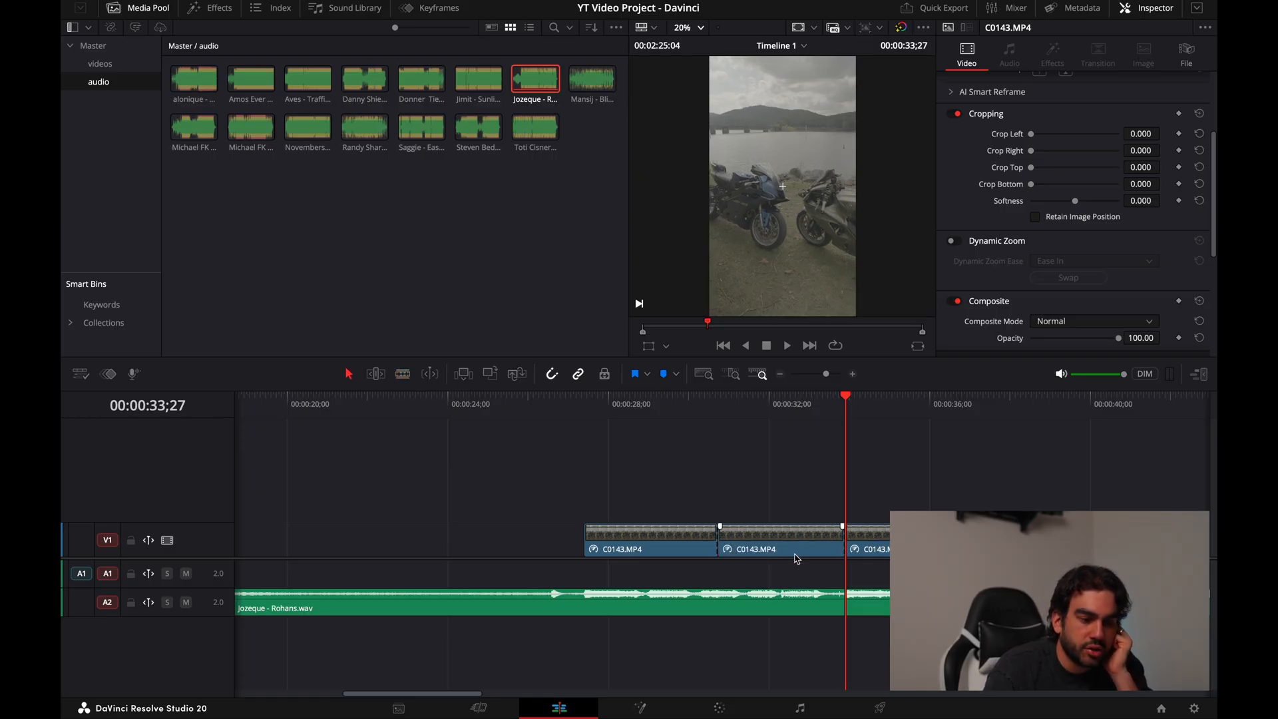
Step: Place the playhead at 00:00:25;20 and ripple delete the middle piece of C0143.MP4, closing the gap
left_click_drag(643, 404, 516, 407)
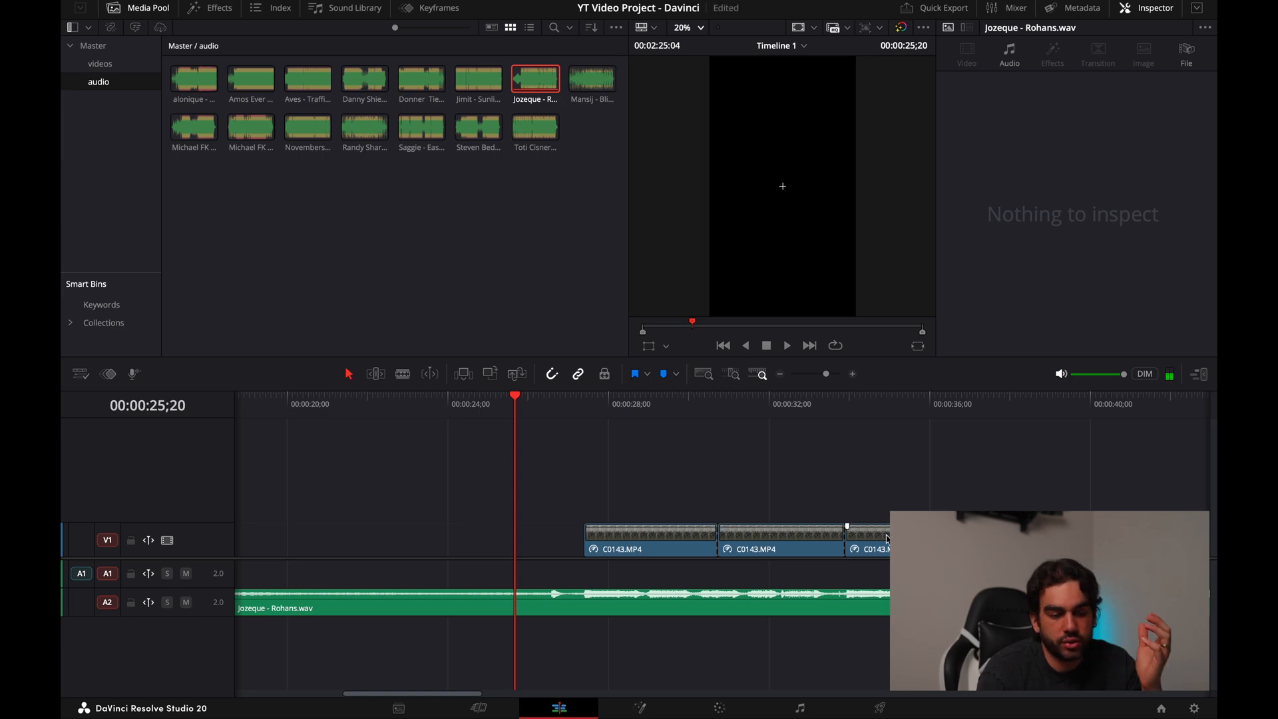
left_click(773, 538)
mouse_move(912, 552)
left_mouse_down()
mouse_move(791, 552)
mouse_move(946, 553)
mouse_move(912, 553)
left_mouse_up()
left_click(770, 554)
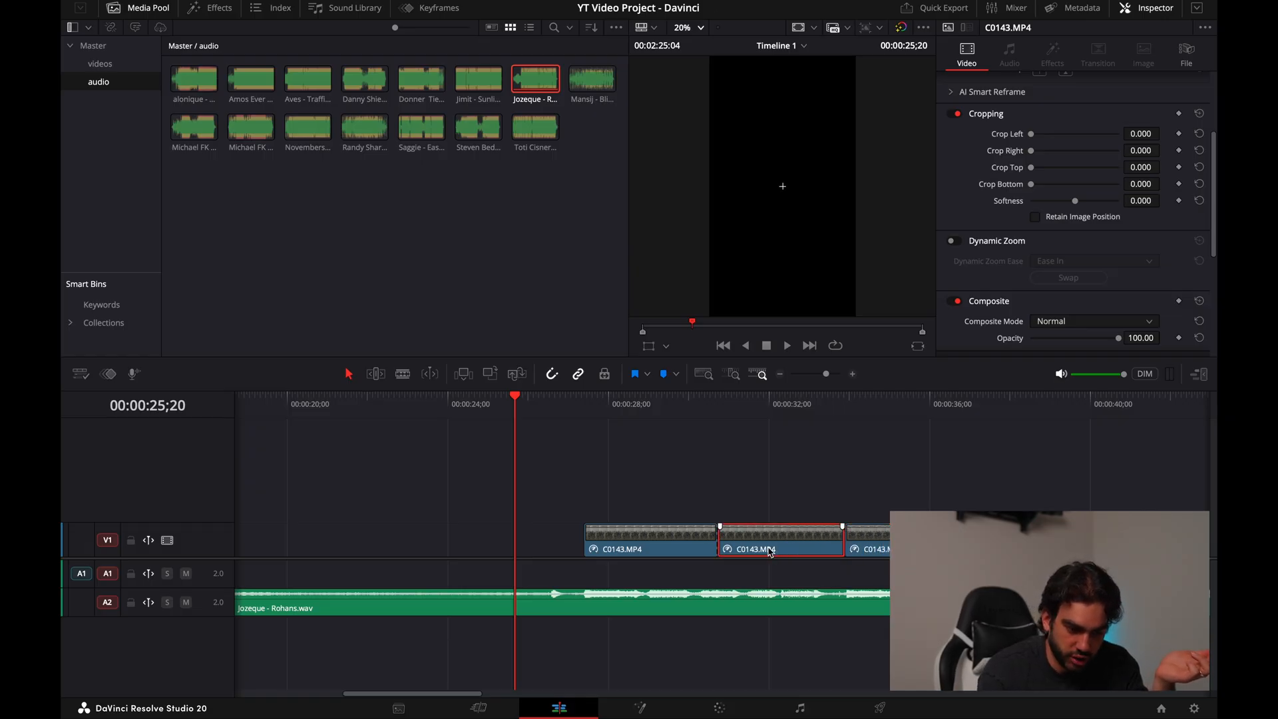
key("Delete")
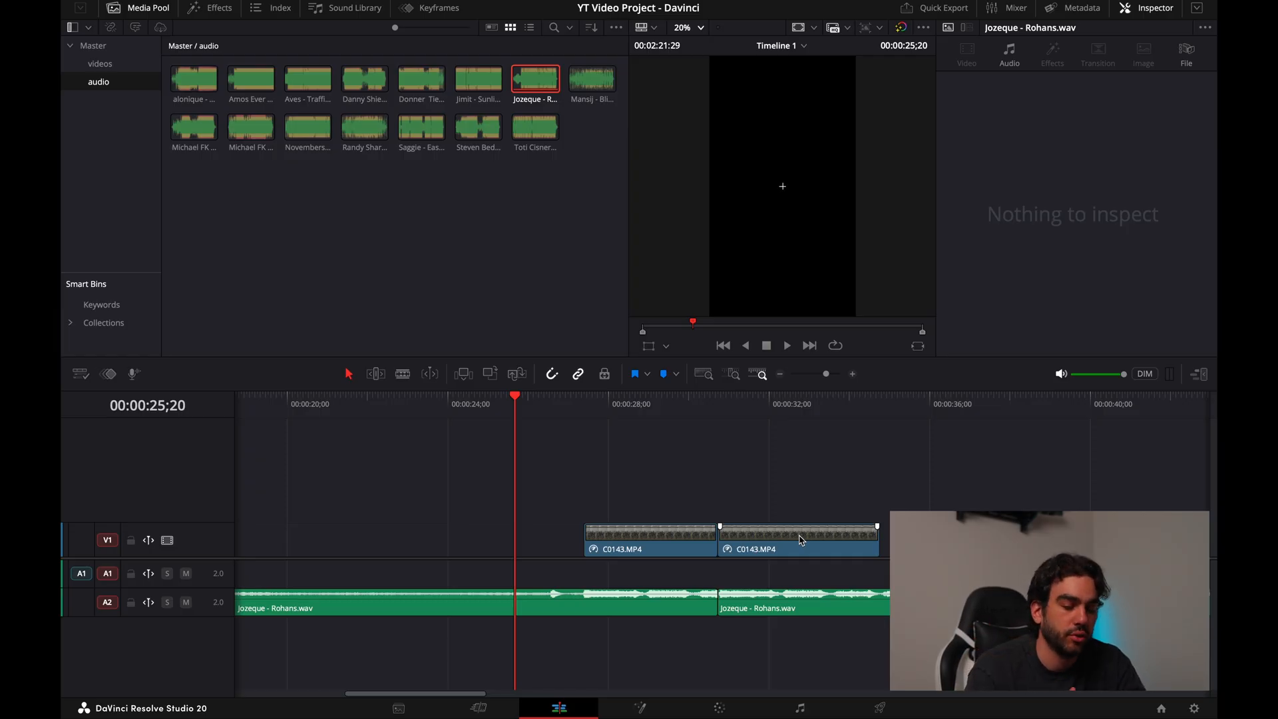
Step: Undo the ripple delete and the cuts in C0143.MP4, and delete Jozeque - Rohans.wav from track A2
key("ctrl+z")
left_click(789, 590)
key("Delete")
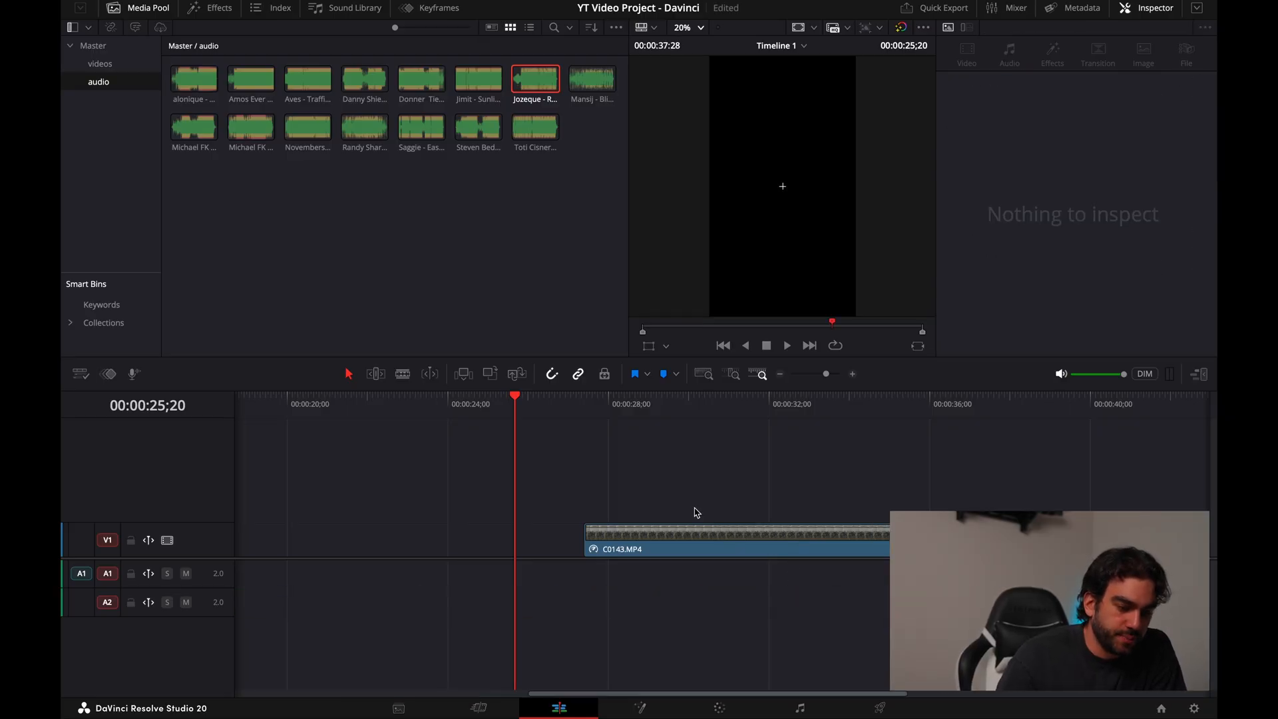
Step: Place the marked range of C6044.MP4, video only, near the start of V1 and move C0143.MP4 earlier to about 00:00:11
left_click(103, 66)
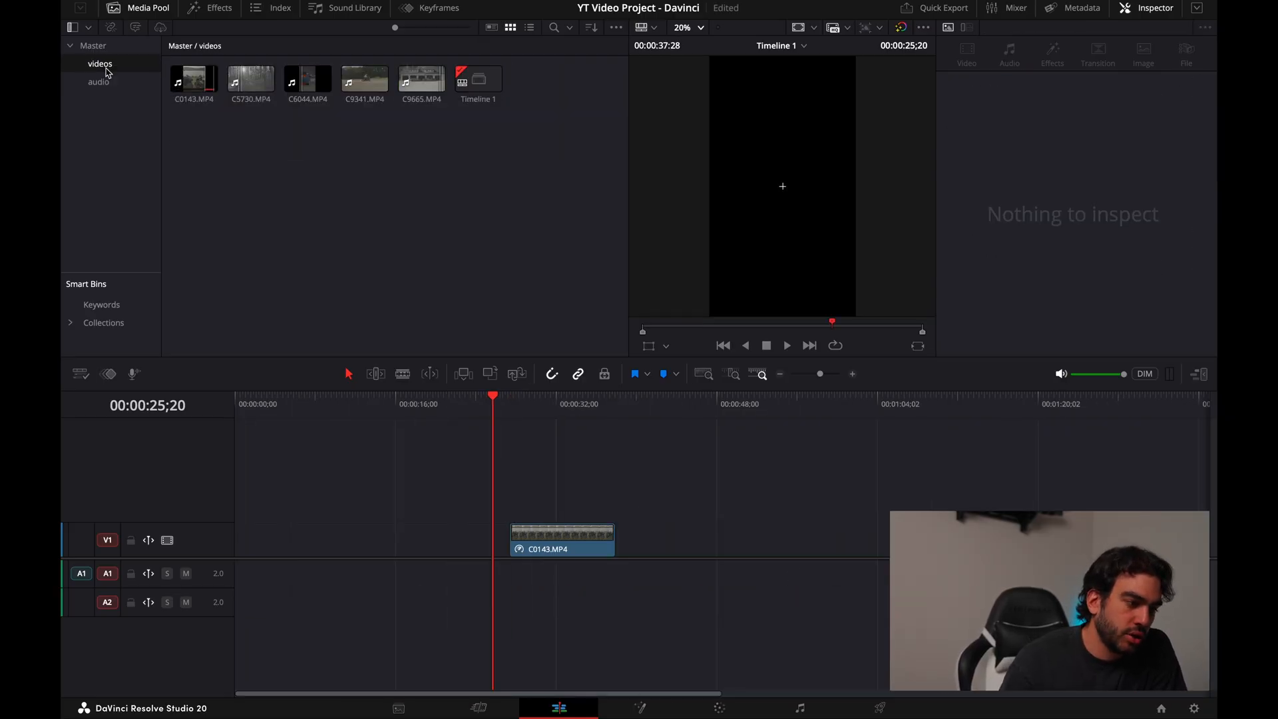
left_click(310, 78)
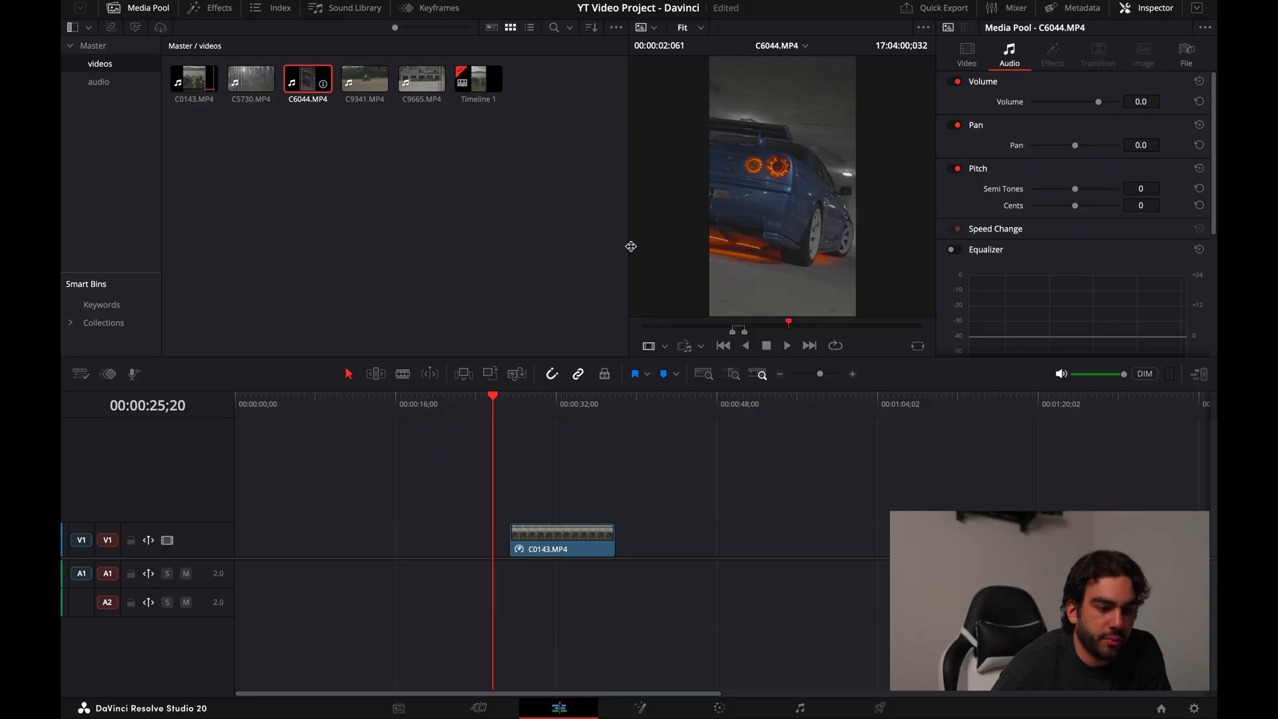
left_click_drag(734, 325, 742, 325)
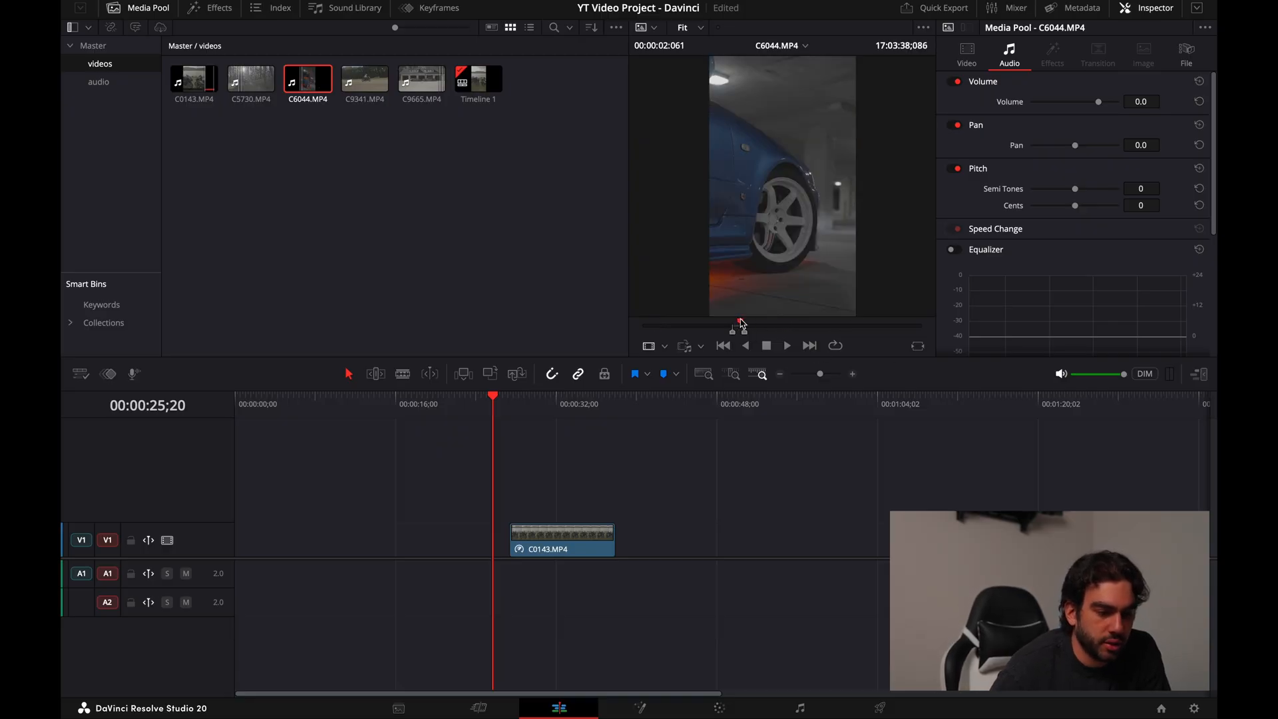
mouse_move(768, 303)
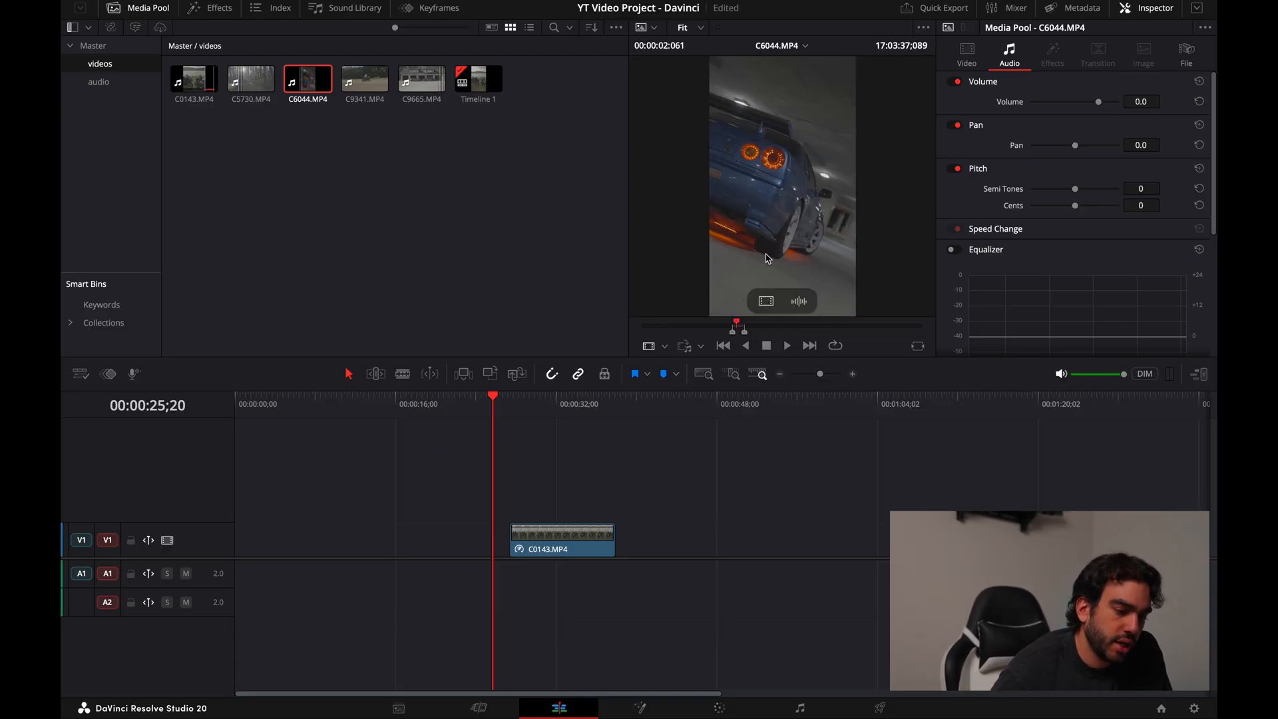
left_click_drag(766, 301, 257, 541)
left_click_drag(513, 545, 362, 543)
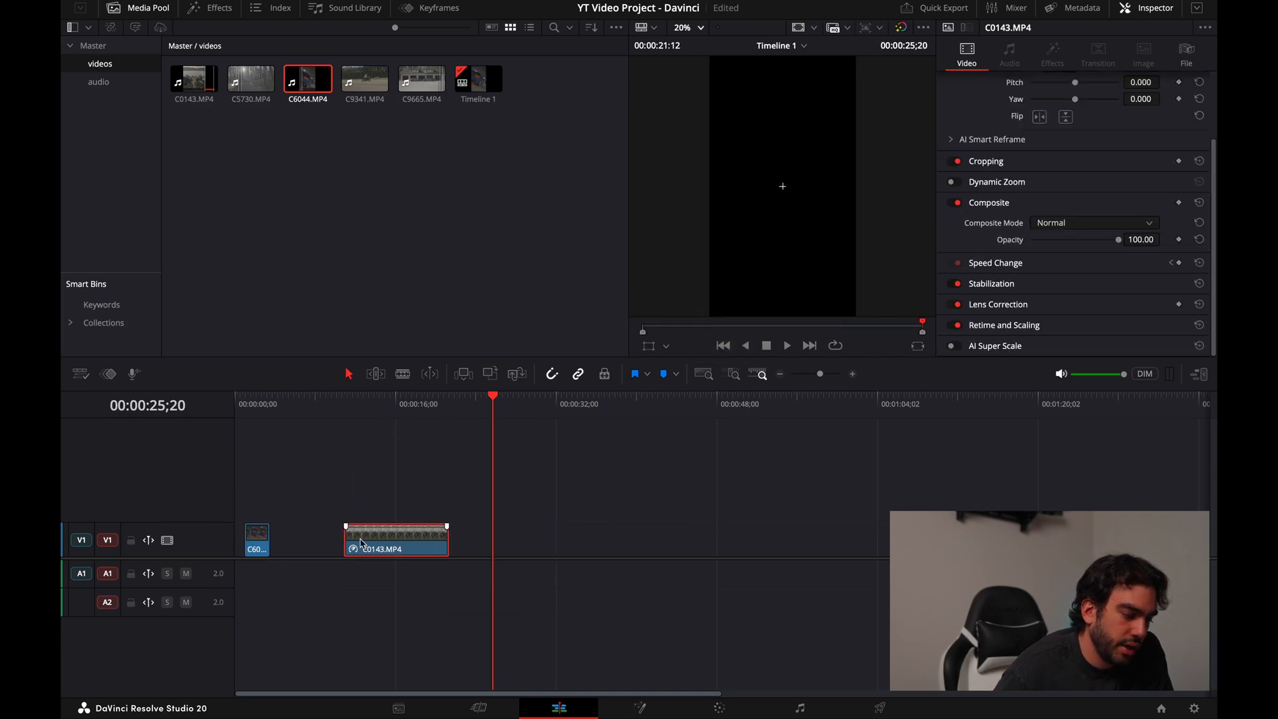
Step: Set the speed of the C6044.MP4 timeline clip to 25% and extend its end to meet C0143.MP4
right_click(261, 544)
left_click(329, 297)
type("25")
key("Return")
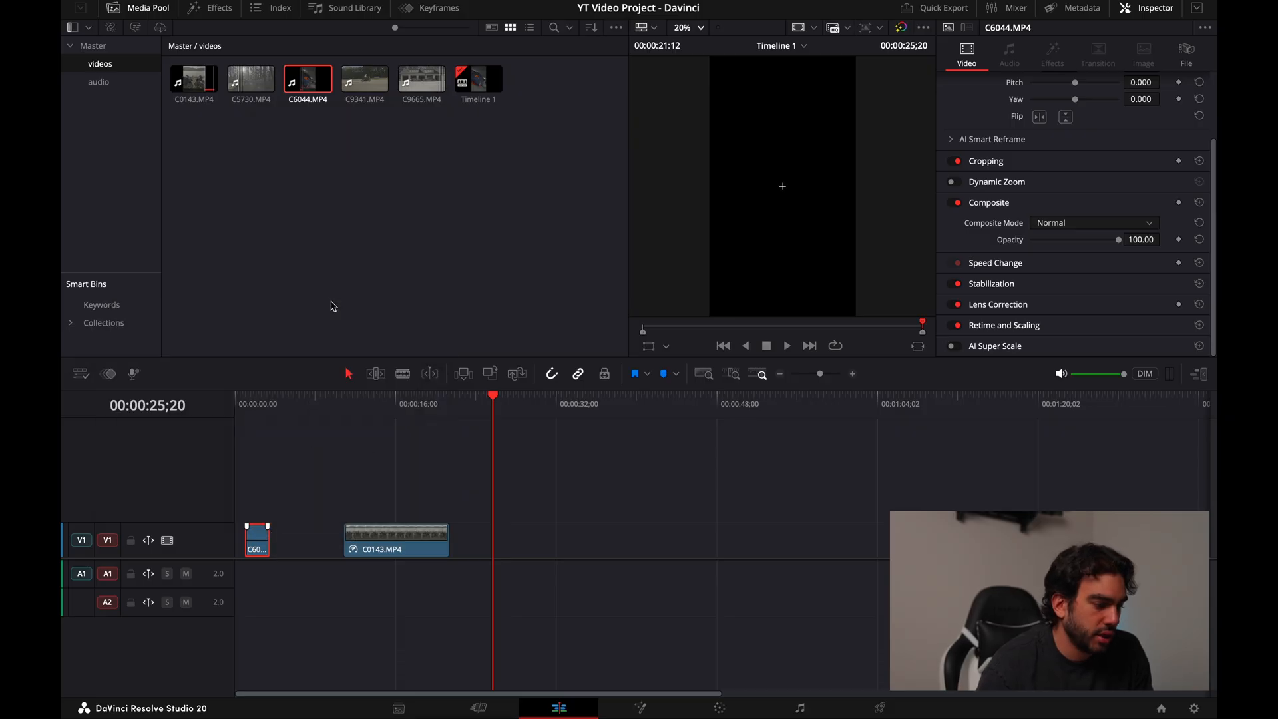
left_click_drag(269, 545, 342, 545)
Step: Move C6044.MP4 to 00:00:00;00 with C0143.MP4 directly after it, and play the sequence from the start
left_click_drag(244, 402, 228, 402)
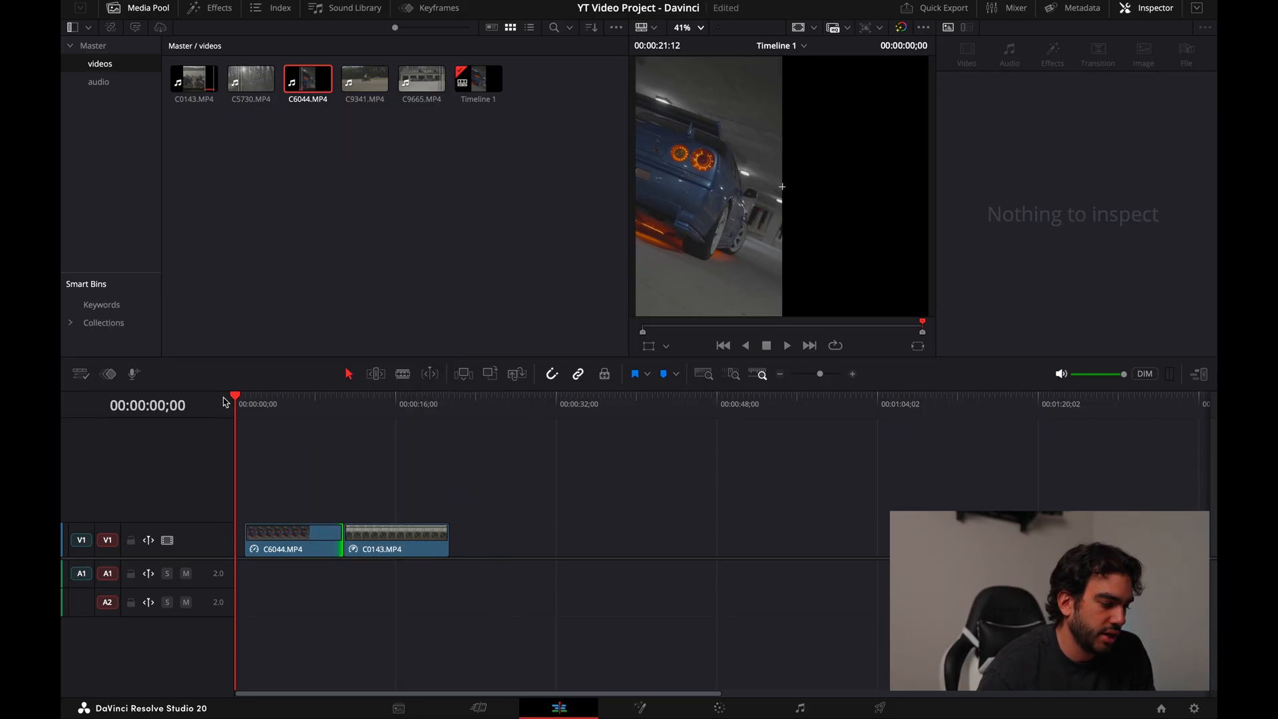
left_click_drag(263, 547, 251, 548)
left_click(390, 550)
left_click_drag(390, 549, 380, 550)
key("space")
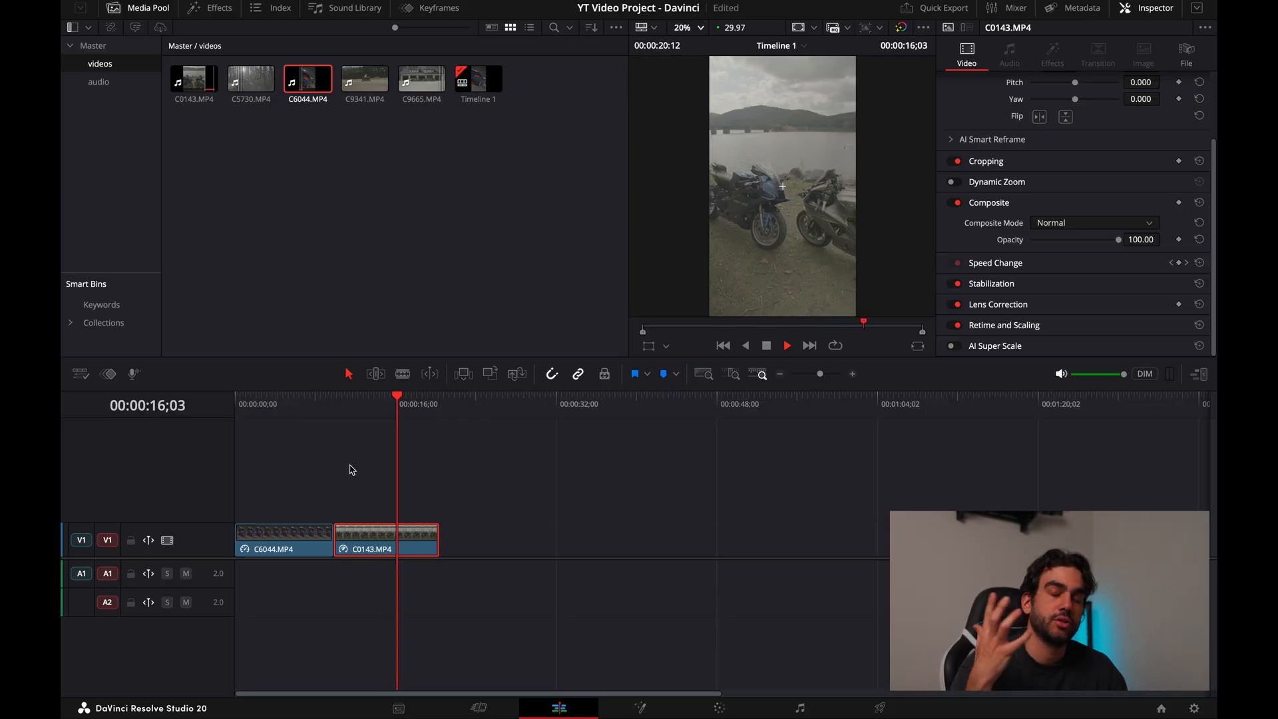
key("space")
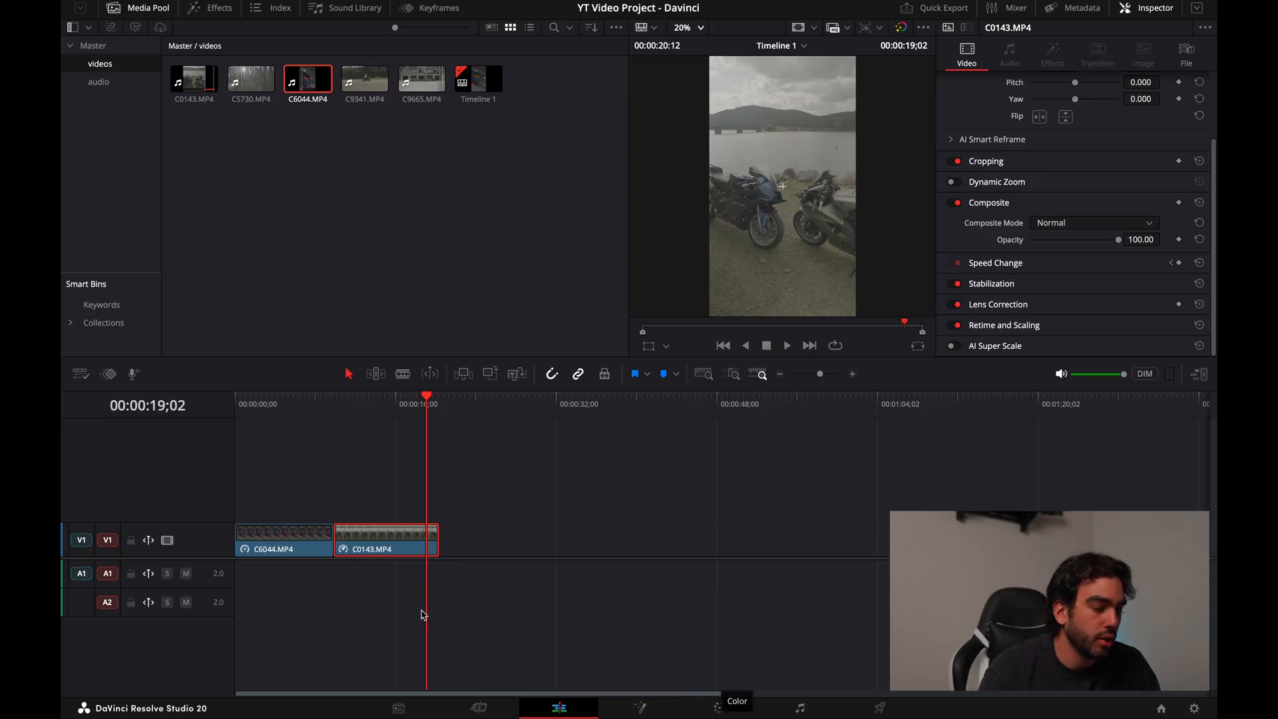
Step: Select C6044.MP4 on the timeline and play it from the start to about 00:00:06;13 to judge its shake
left_click(291, 412)
left_click(306, 547)
left_click(225, 402)
key("space")
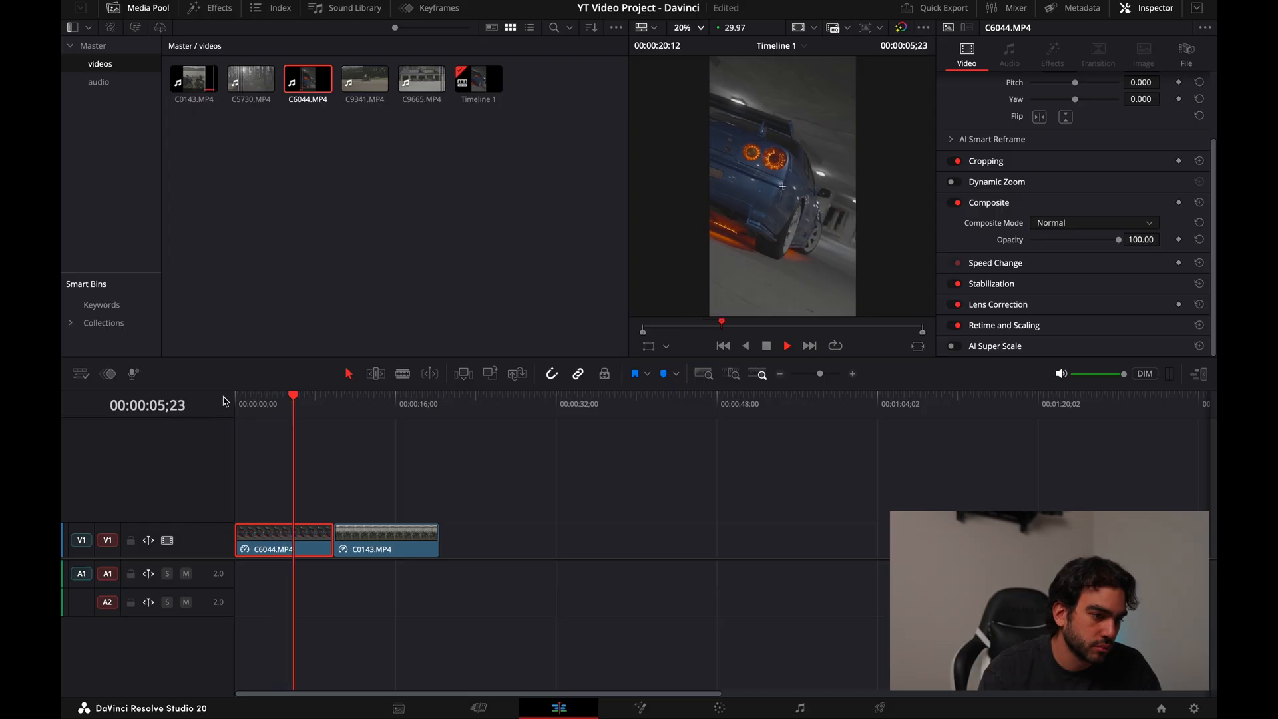
key("space")
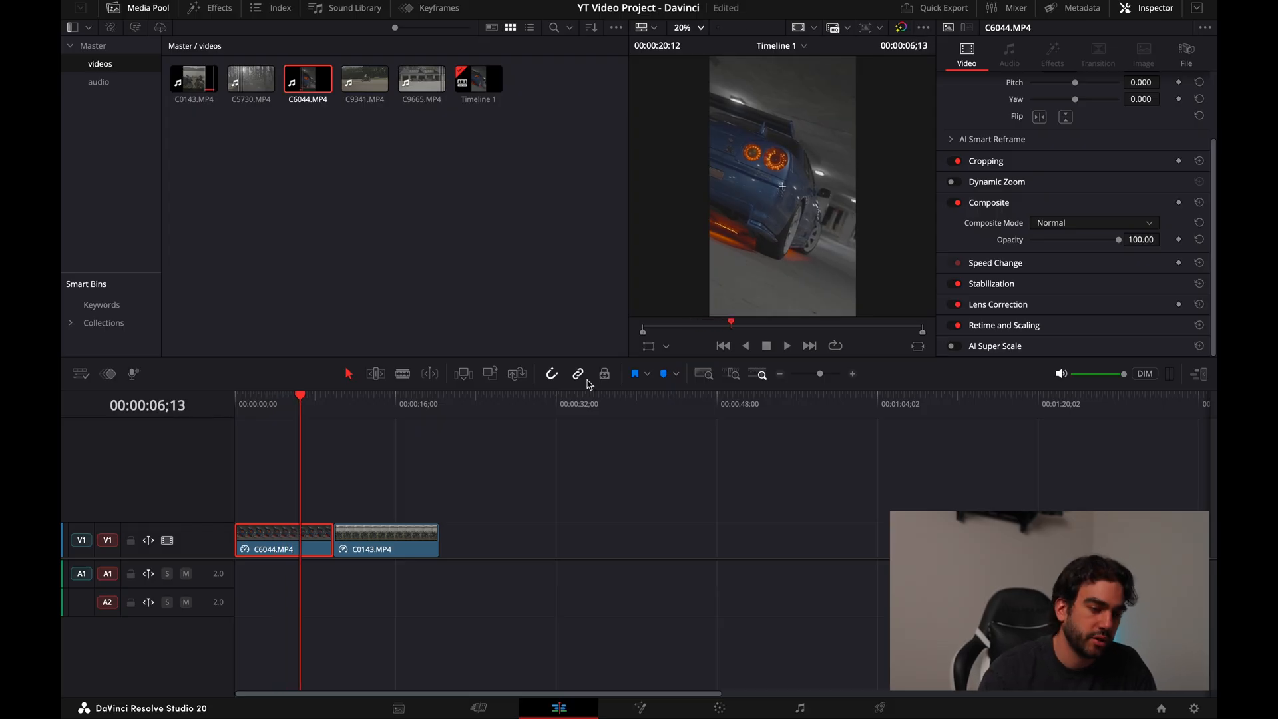
Step: Stabilize C6044.MP4 in Translation mode with smooth 0.502 and strength 0.053, and return the playhead to the timeline start
left_click(993, 283)
scroll(993, 283, "down", 2)
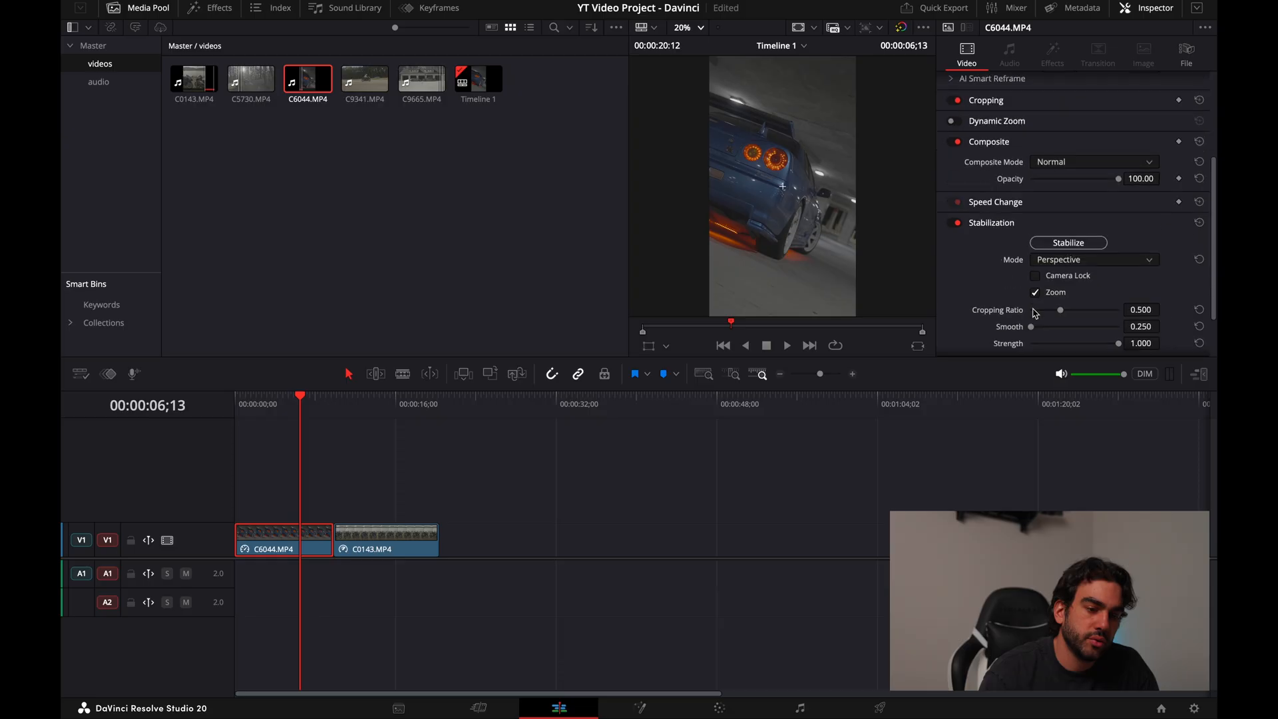
left_click(1069, 245)
left_click(1060, 293)
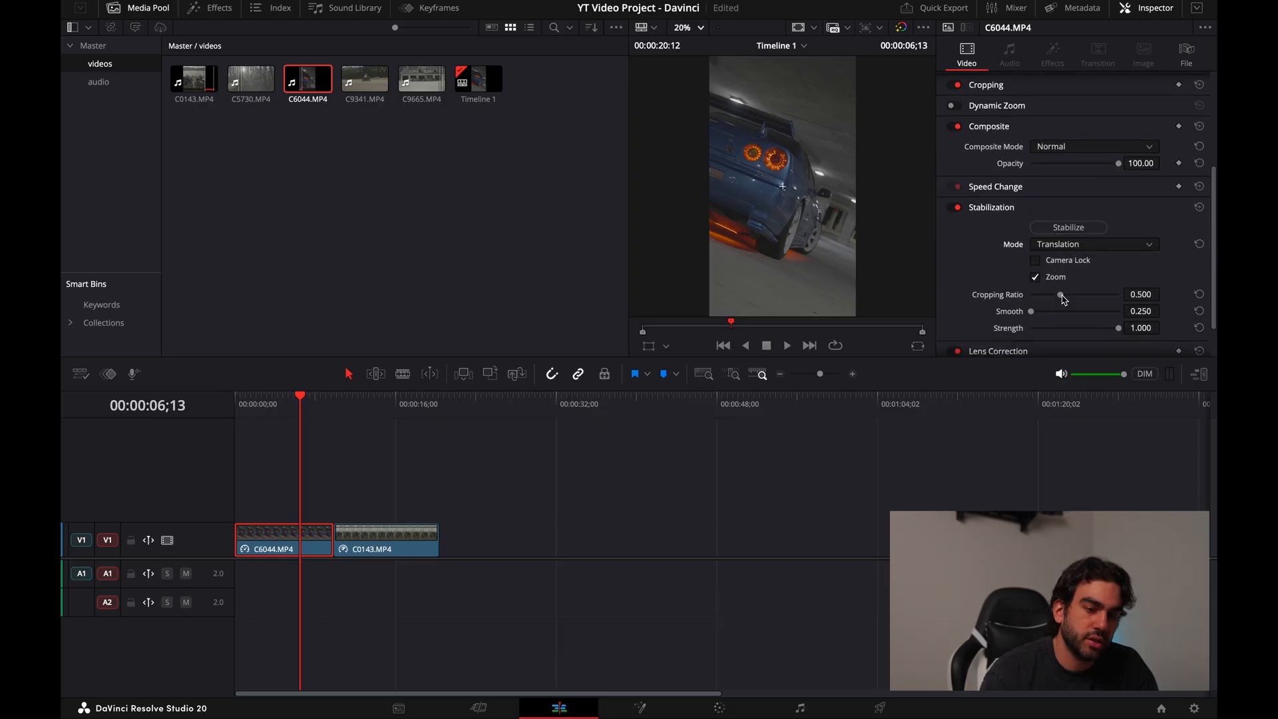
left_click_drag(1032, 314, 1079, 329)
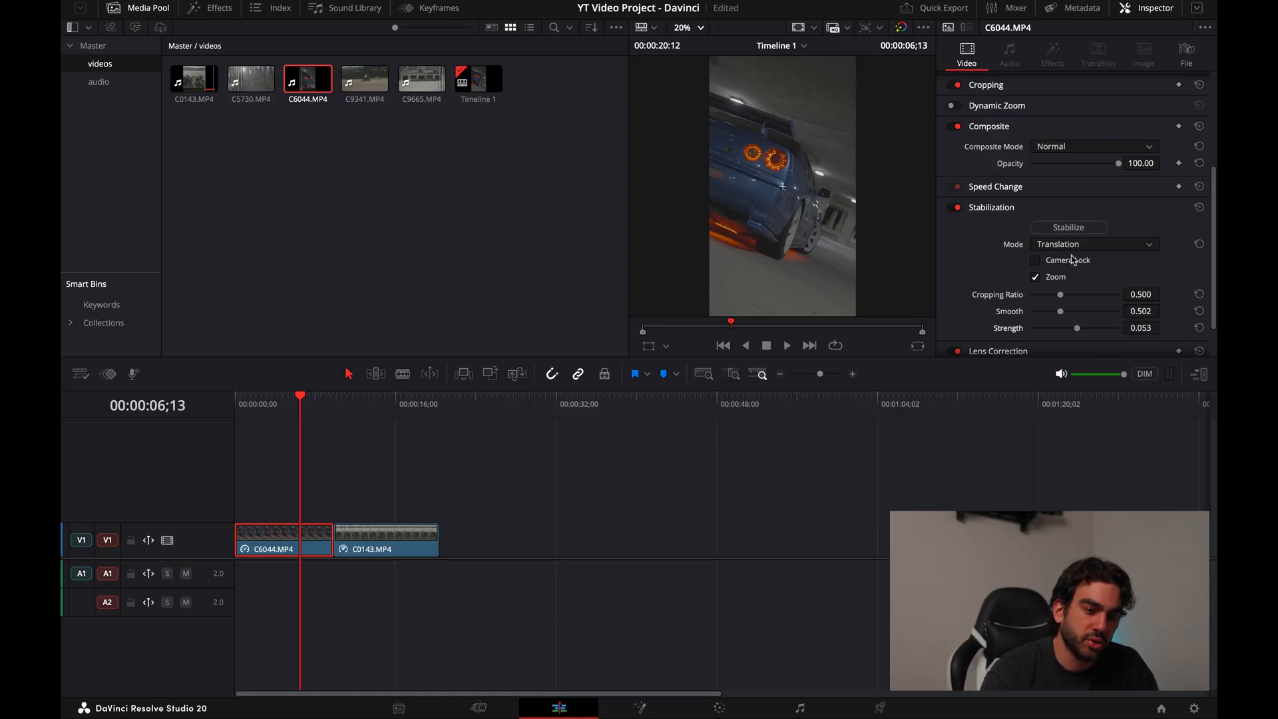
left_click(1071, 227)
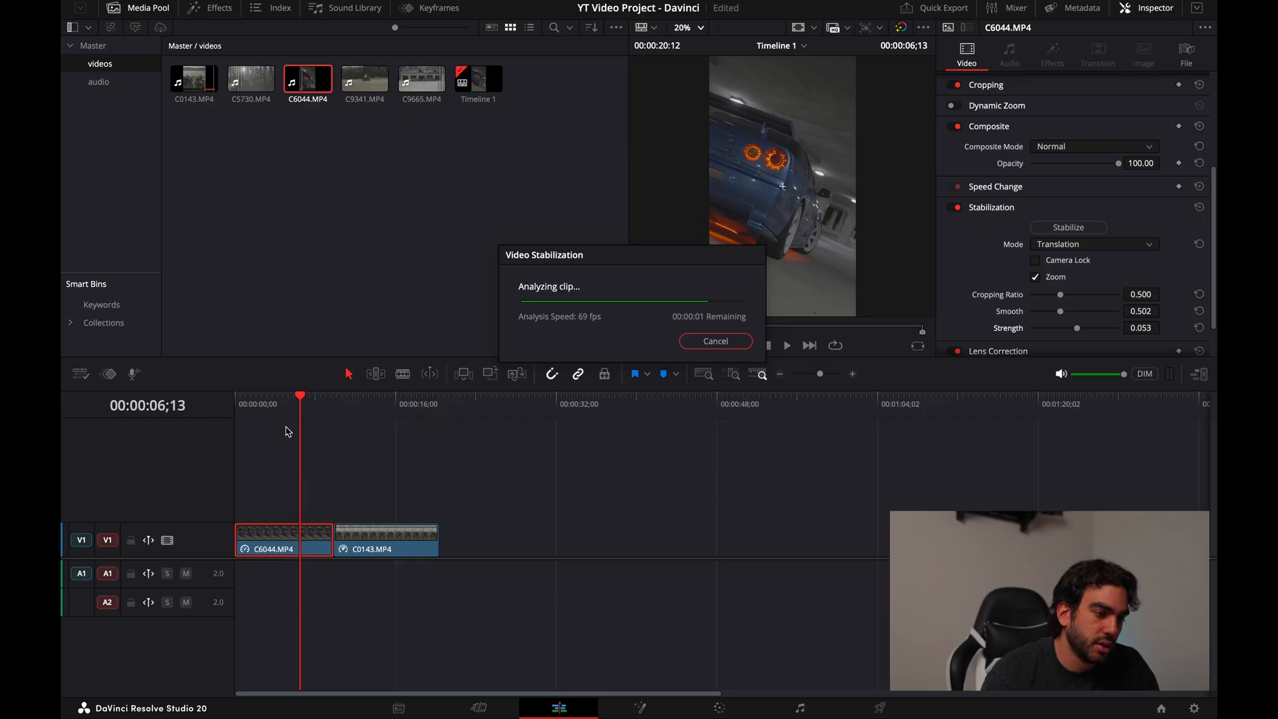
key("Home")
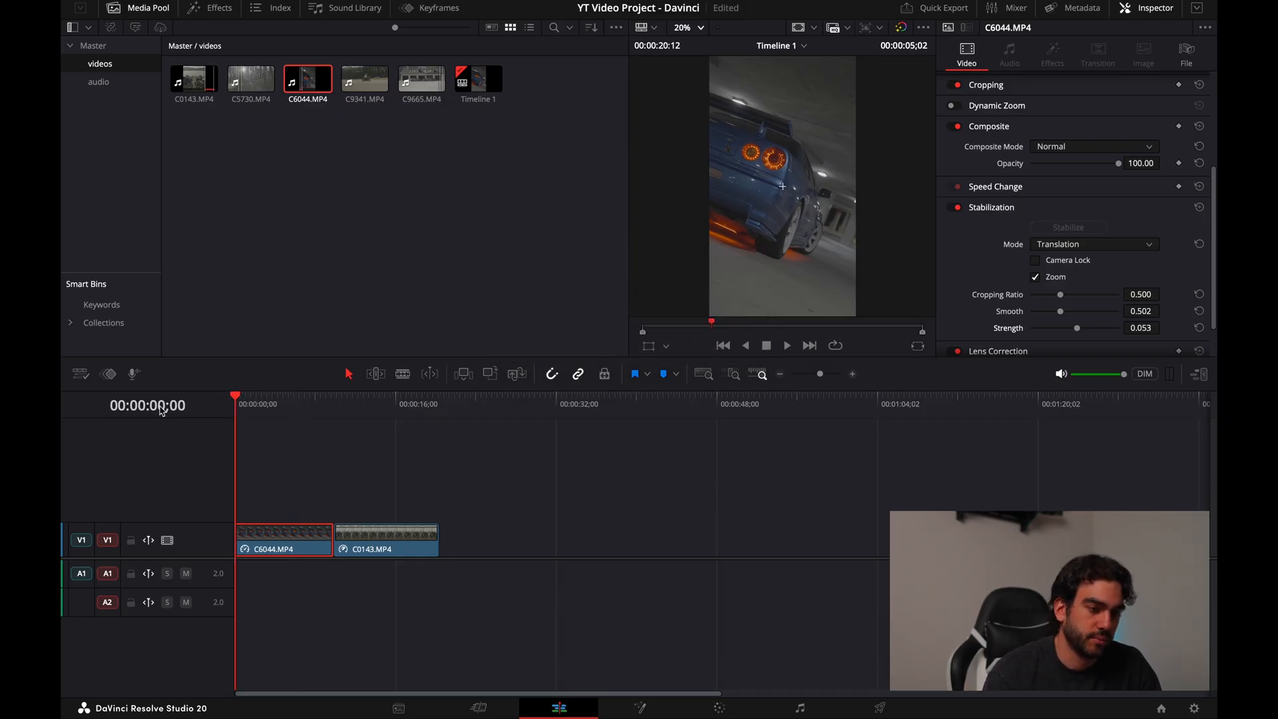
Step: Play the stabilized C6044.MP4 clip zoomed in to check its smoothness, fit the viewer again and return to the timeline start
key("space")
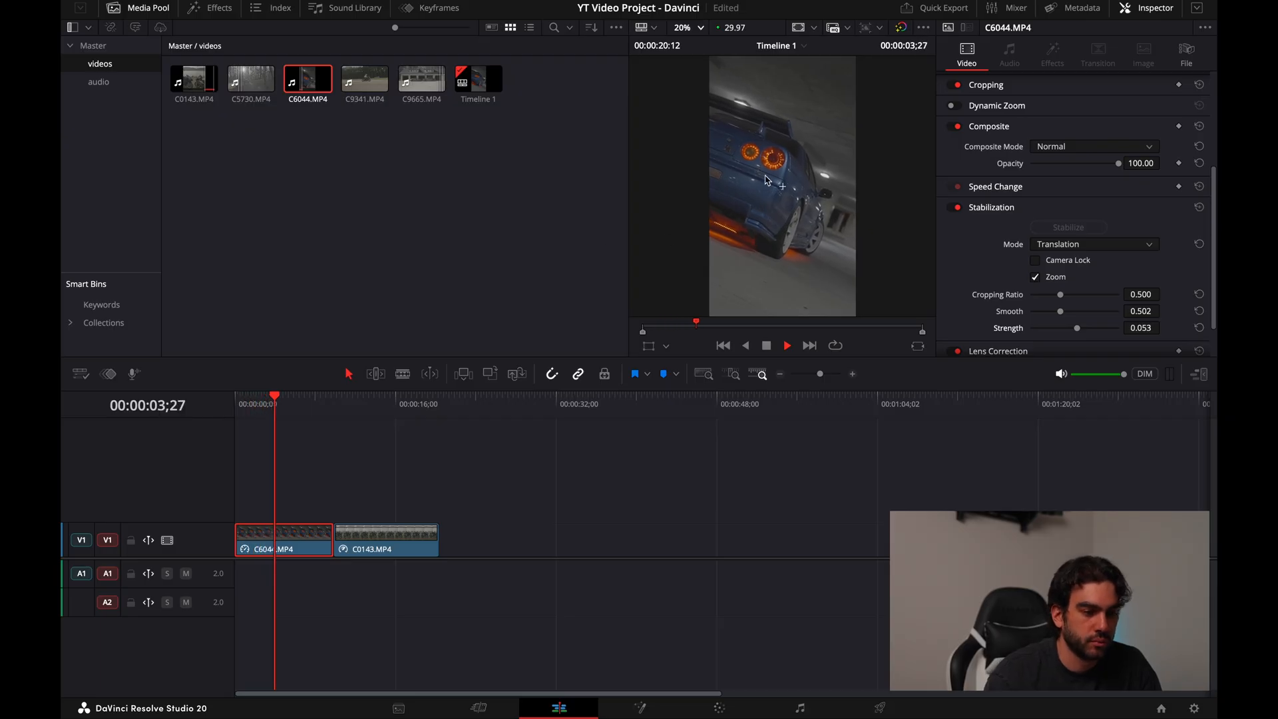
scroll(765, 179, "up", 3)
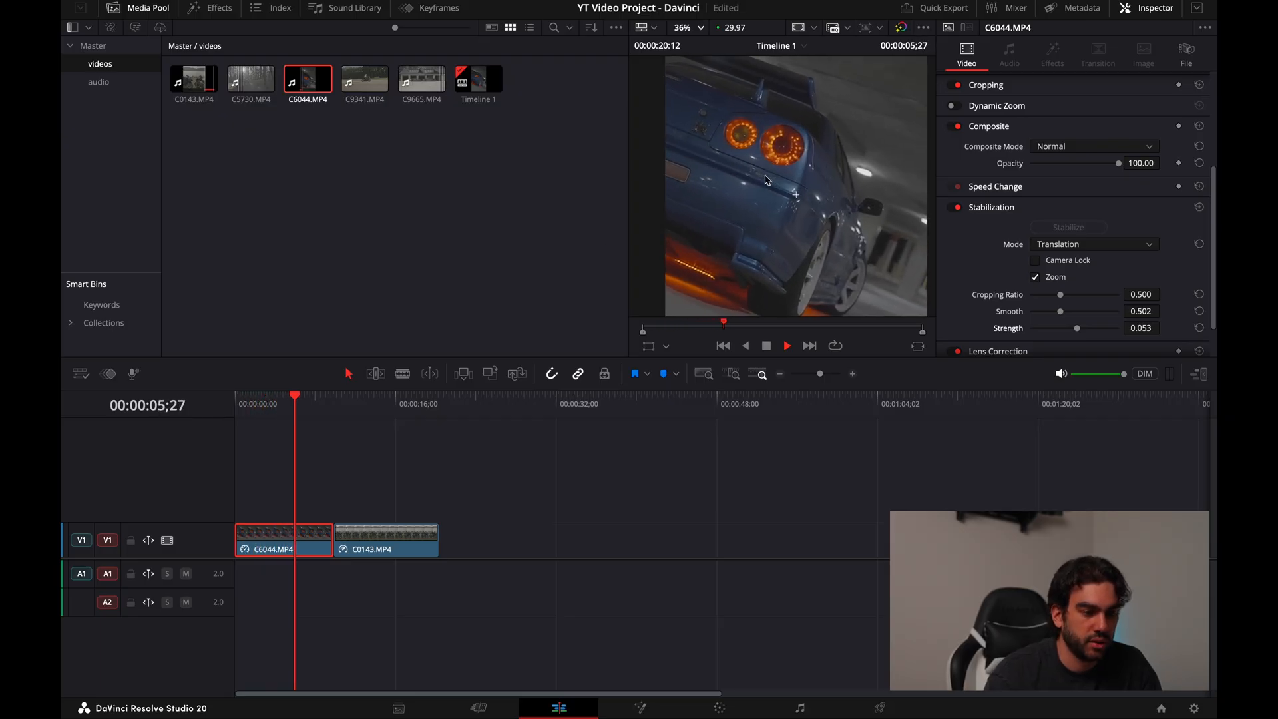
scroll(766, 180, "up", 1)
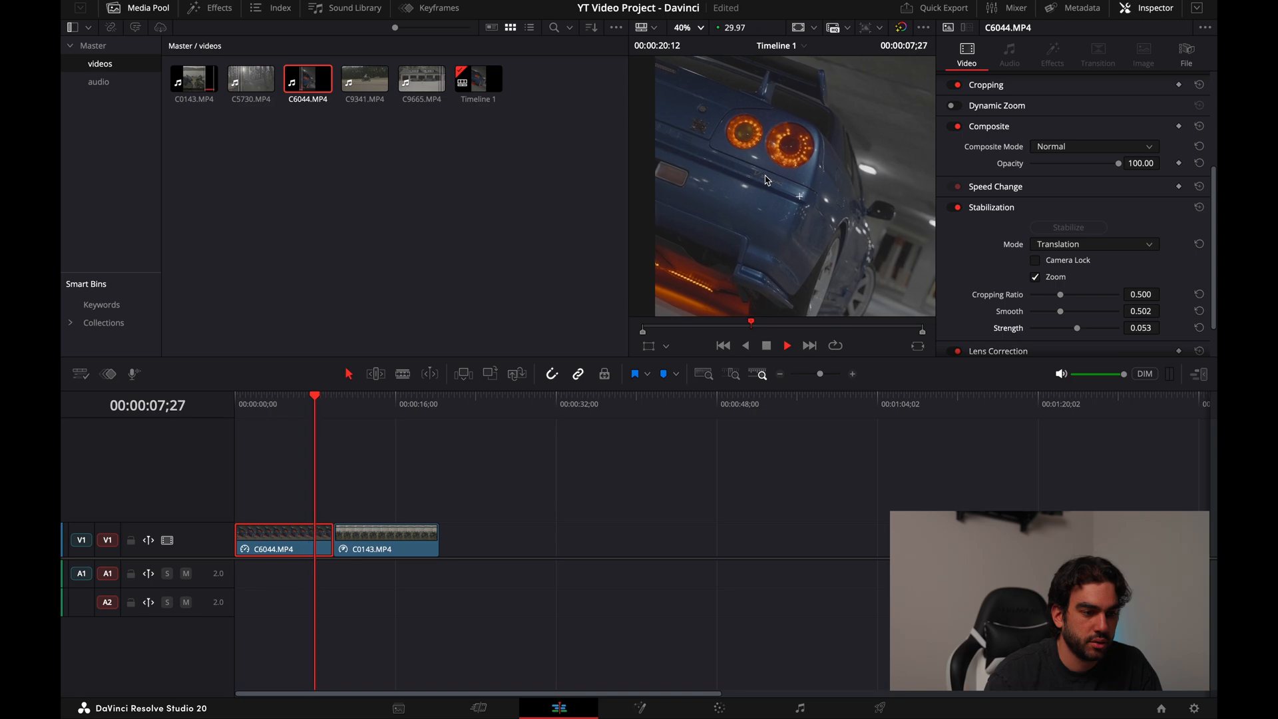
key("space")
left_click(704, 28)
left_click(705, 48)
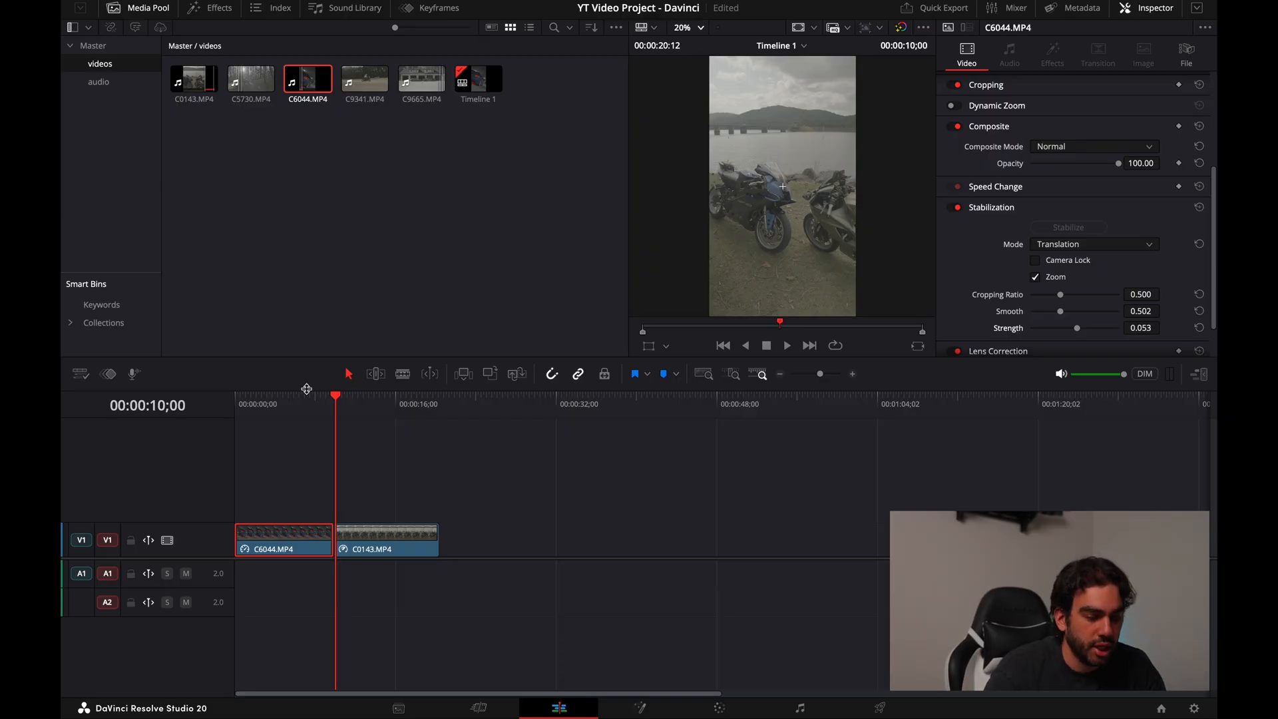
key("Home")
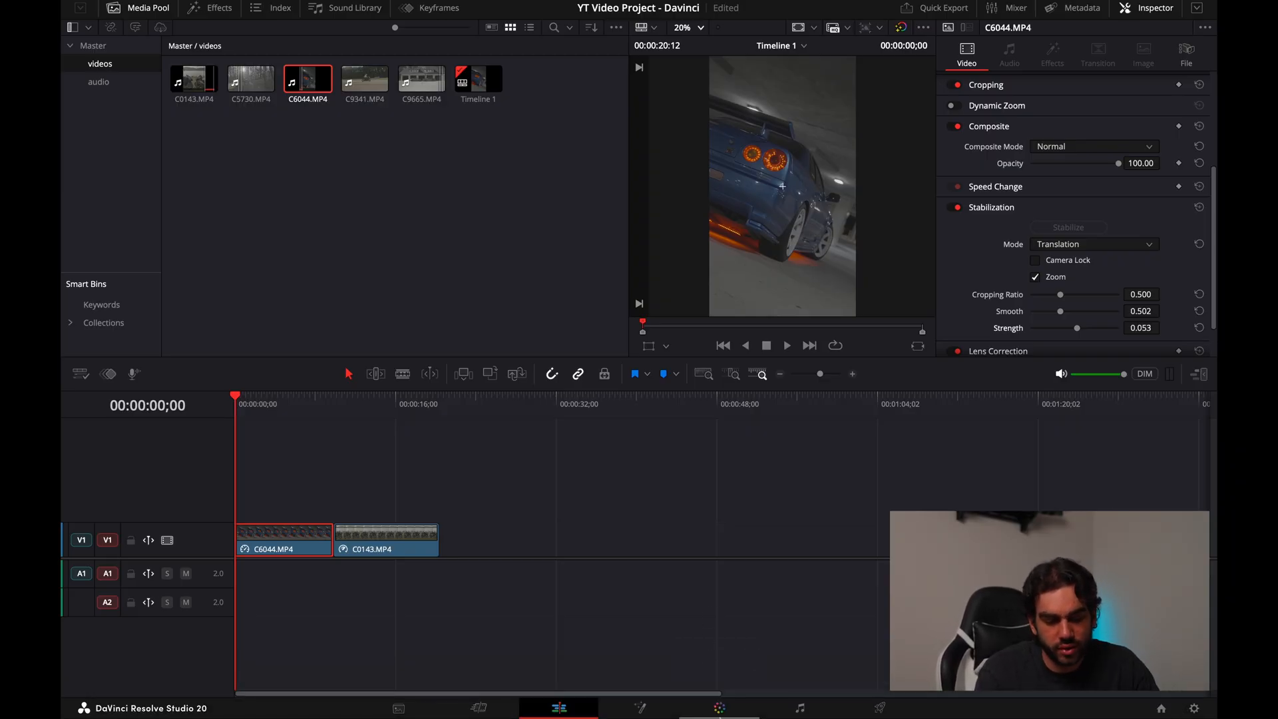
Step: Switch to the Color page, hide the LUT browser, and add five serial nodes to the first clip's grade
left_click(719, 710)
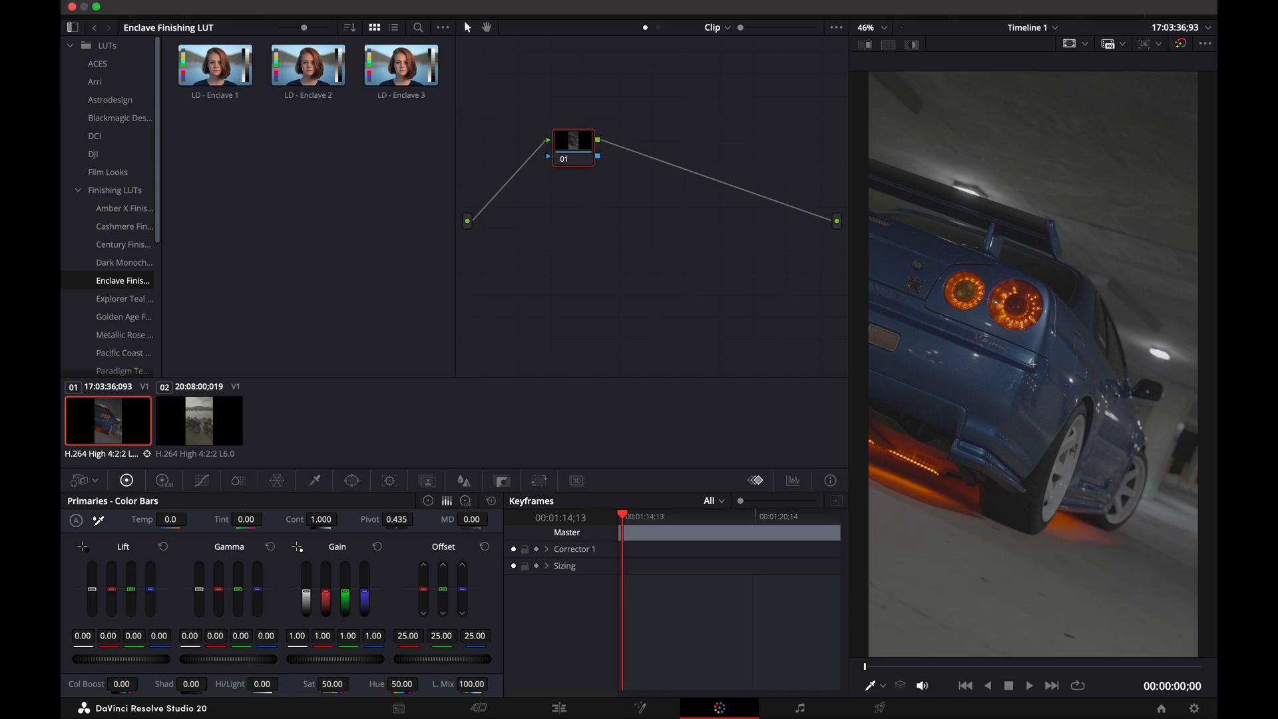
left_click(158, 8)
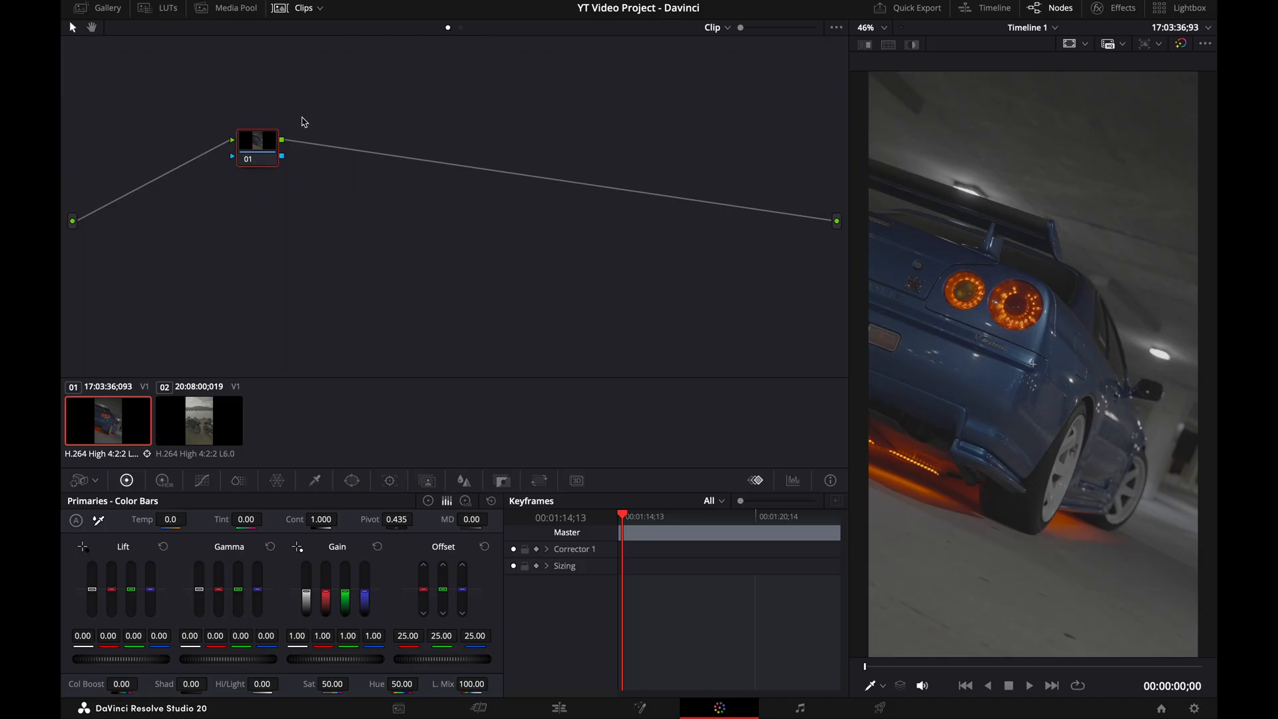
key("alt+s")
key("alt+s")
key("alt+s")
key("alt+s")
key("alt+s")
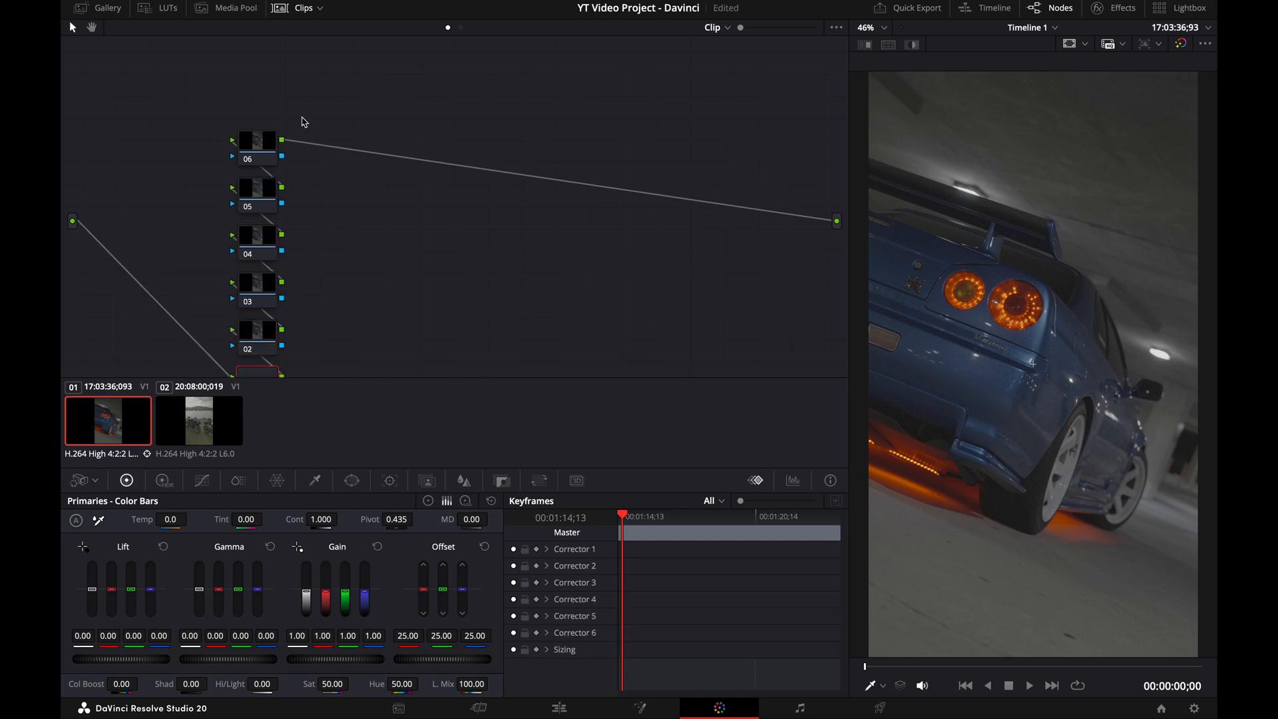
Step: Arrange the nodes in a horizontal row and extend the chain to eight nodes, leaving 01 and 02 stacked below 03
left_click_drag(263, 142, 597, 251)
left_click_drag(266, 198, 510, 256)
left_click(260, 242)
left_click_drag(261, 242, 427, 252)
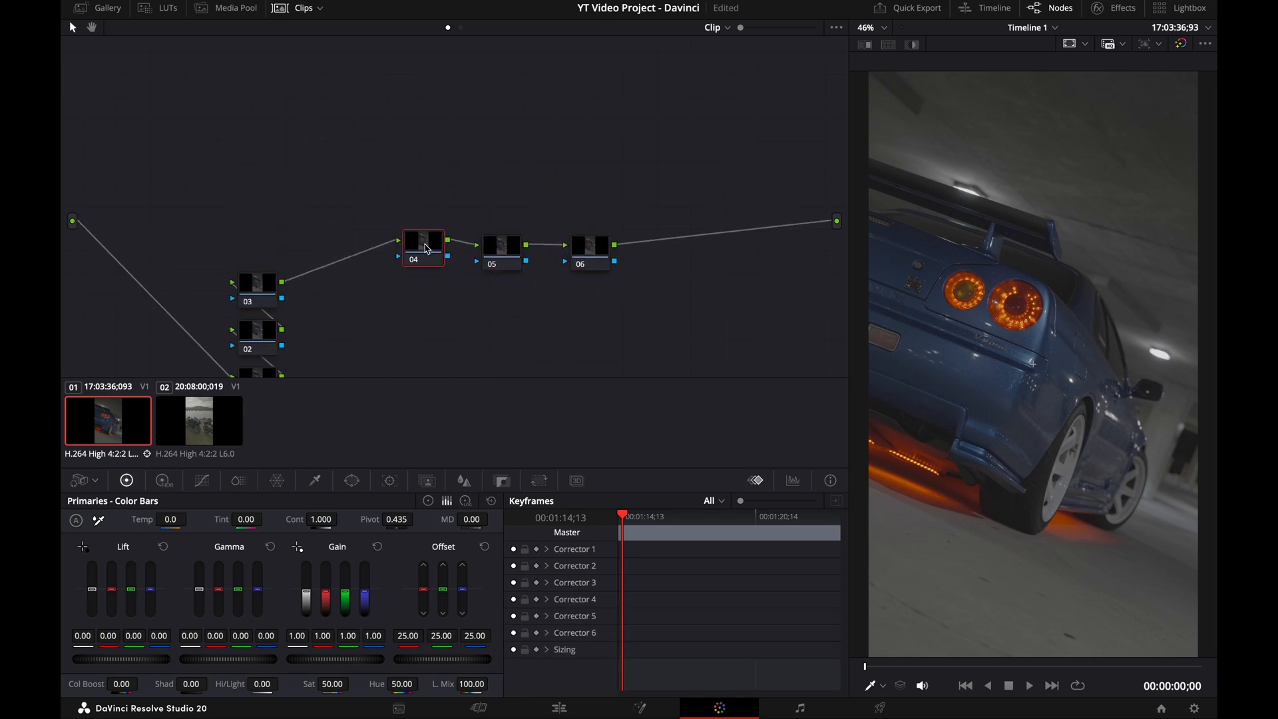
left_click_drag(252, 296, 332, 257)
left_click_drag(264, 344, 260, 261)
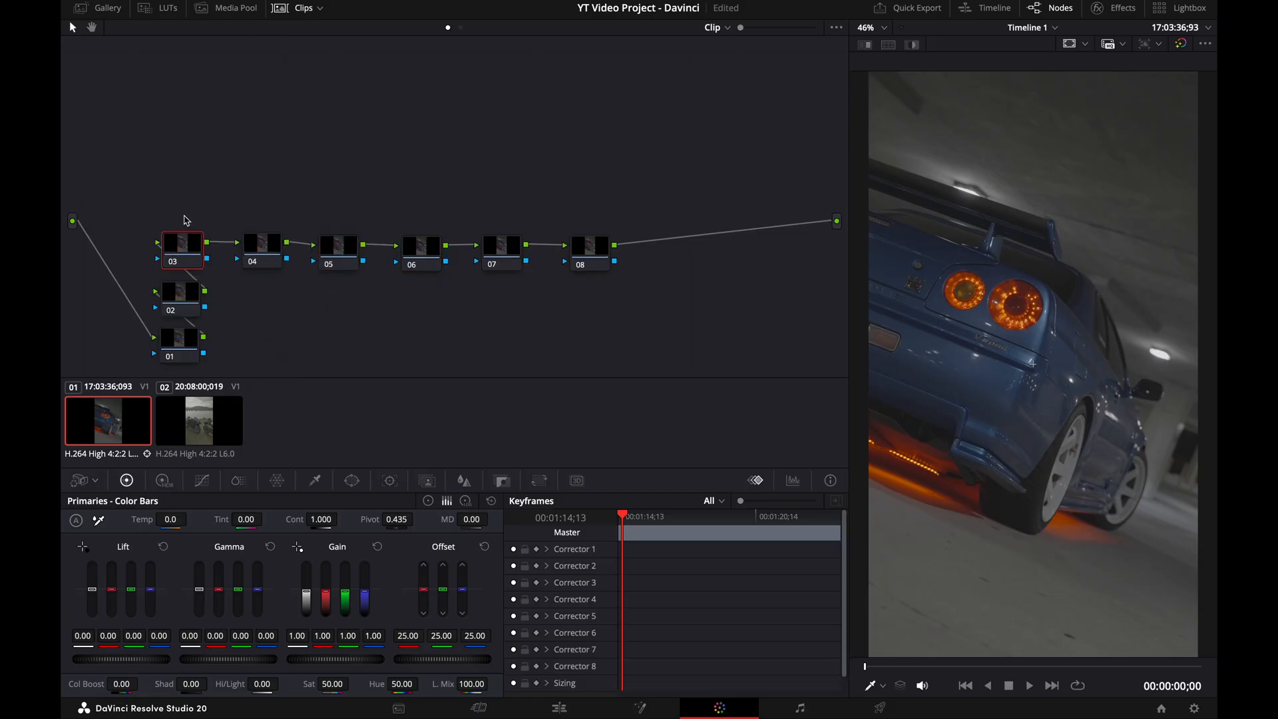
Step: Label node 03 "exposure" and node 04 "WB", and save the project
right_click(184, 241)
left_click(233, 271)
type("exposure")
key("Tab")
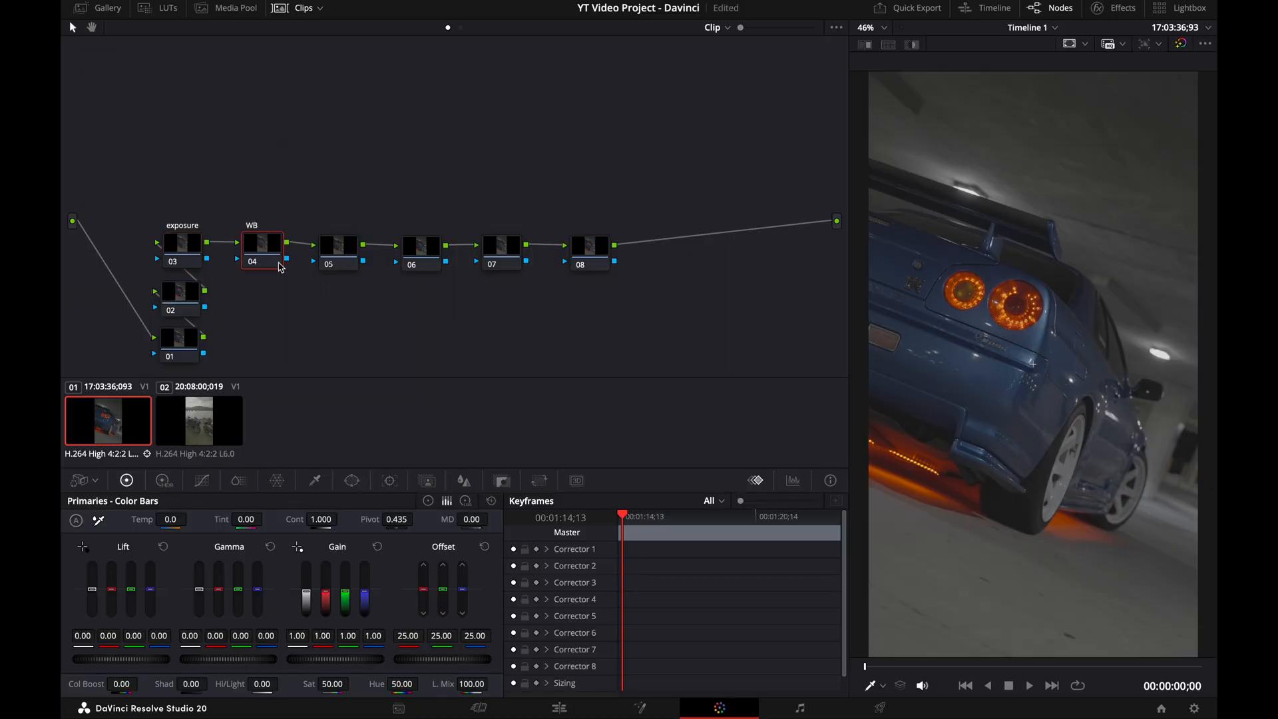
key("ctrl+s")
Step: Label node 08 "LUT" and node 07 "CST"
right_click(597, 250)
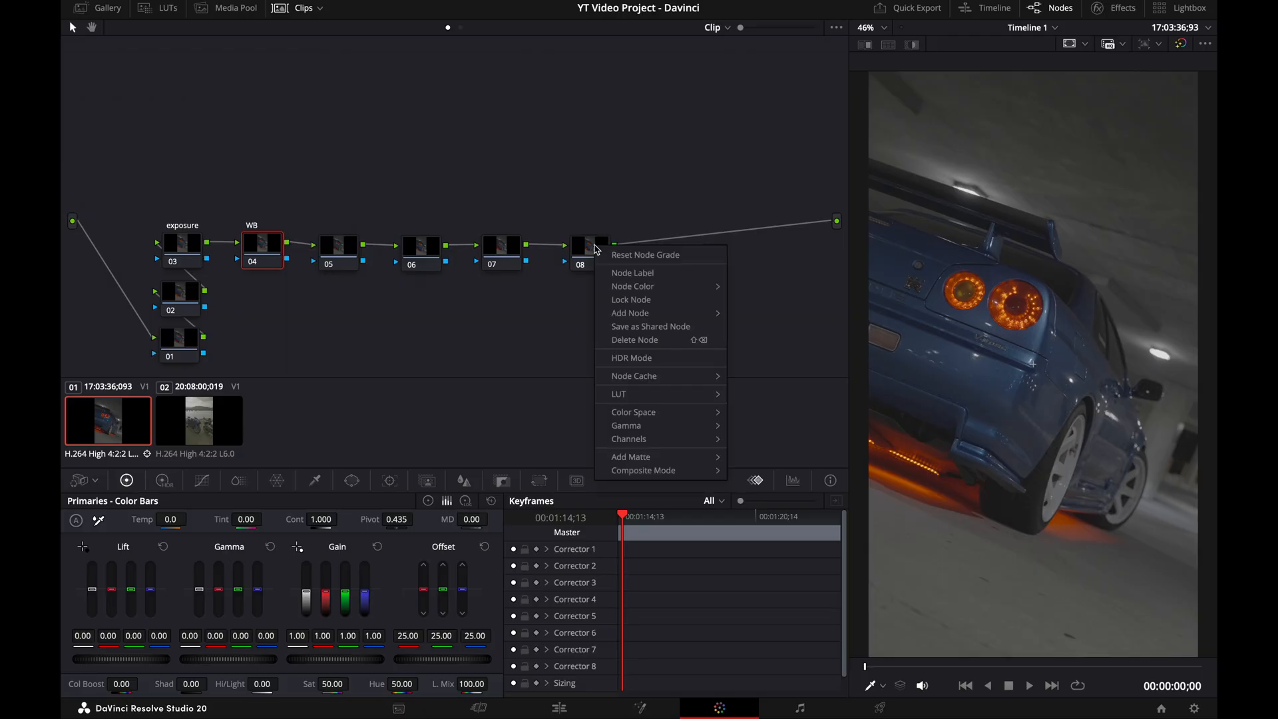
left_click(652, 273)
type("LUT")
key("Return")
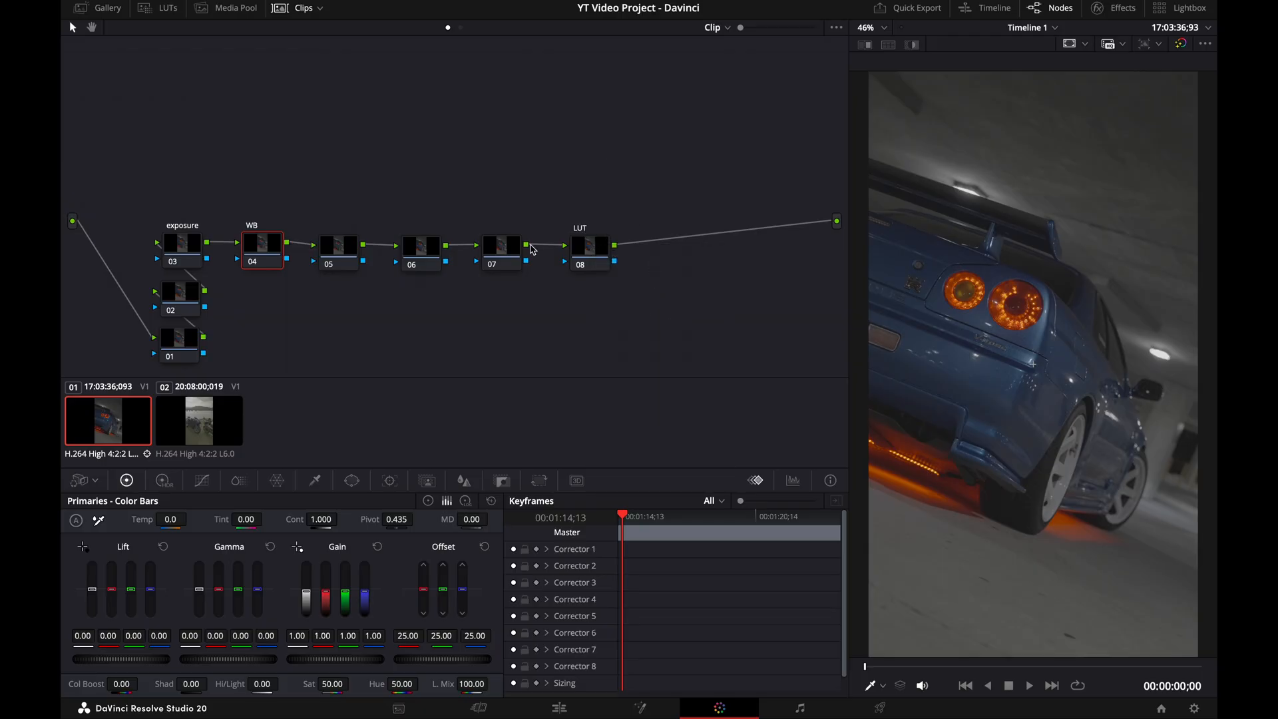
right_click(504, 256)
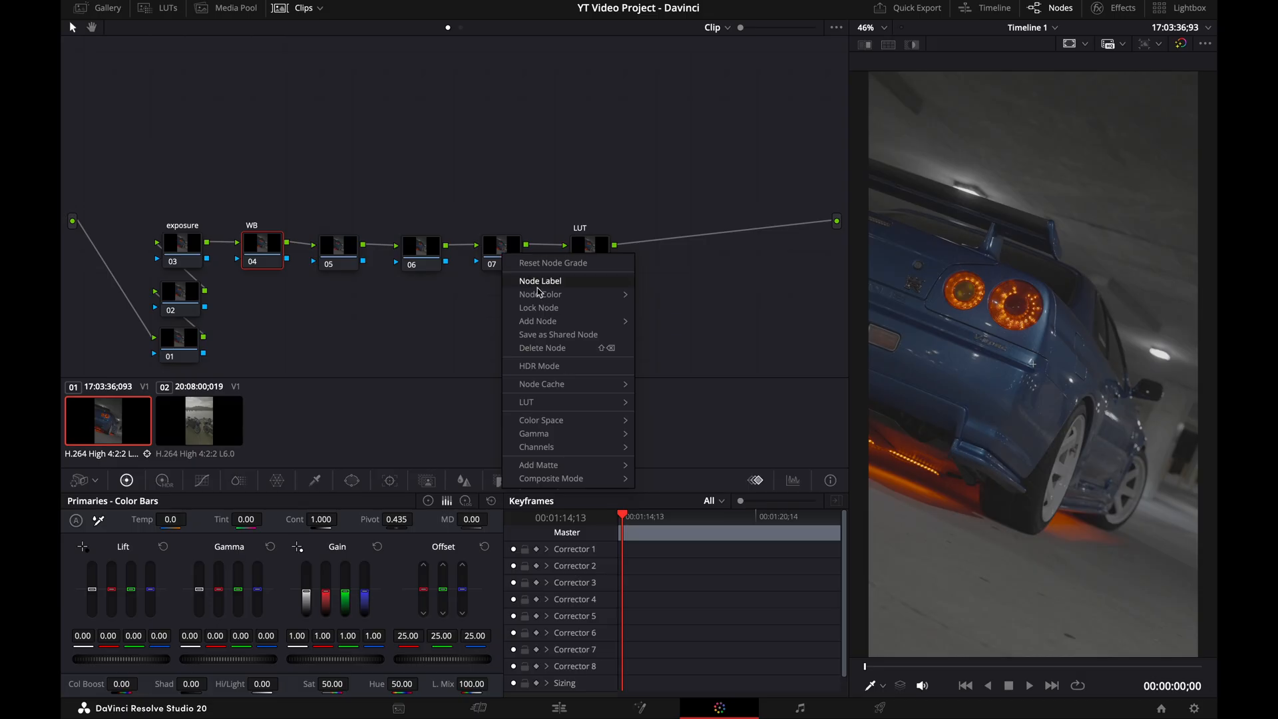
left_click(552, 281)
type("CST")
key("Return")
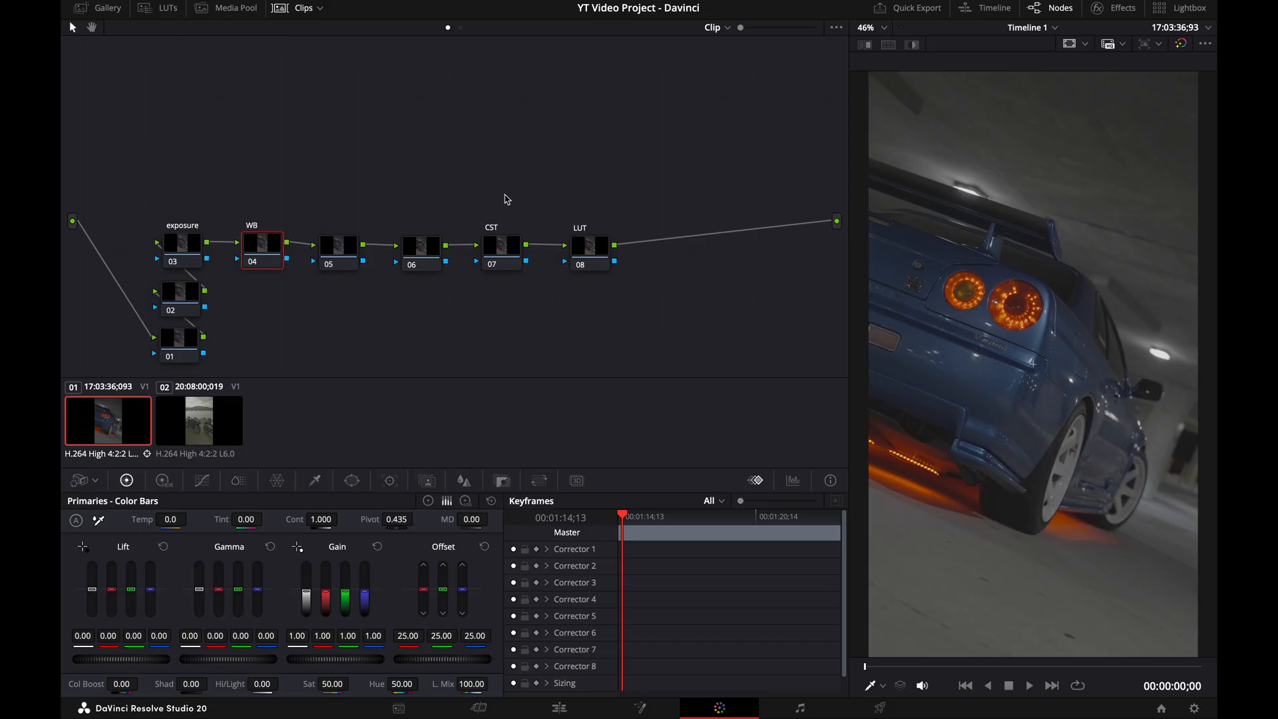
Step: Apply the Color Space Transform effect to the CST node
left_click(505, 248)
left_click(1116, 7)
scroll(701, 211, "down", 2)
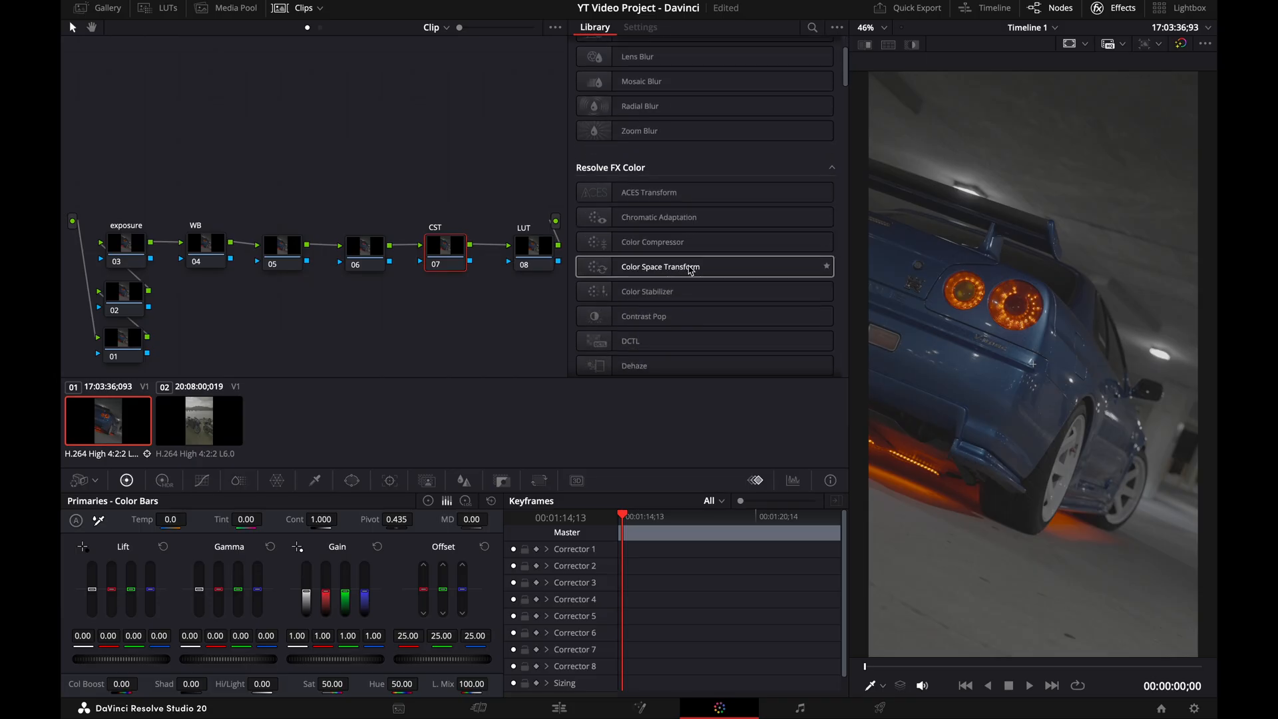
left_click(692, 271)
left_click_drag(682, 271, 446, 251)
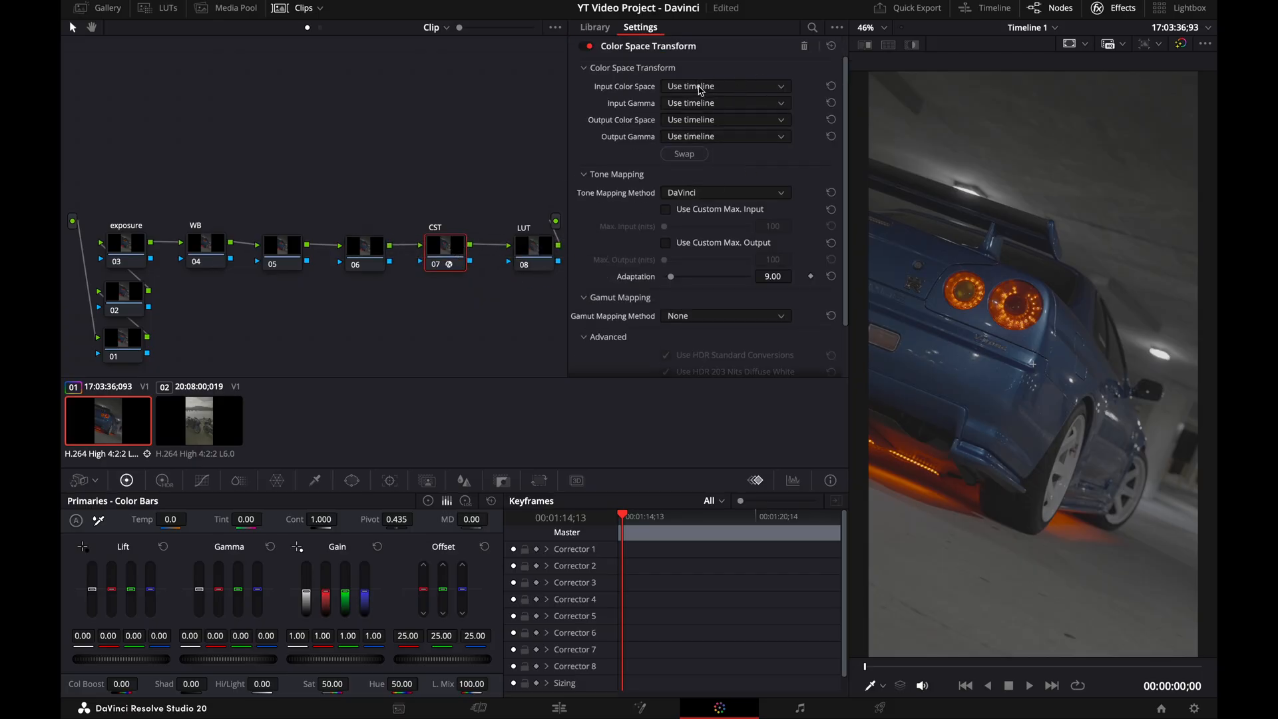
Step: Set the Color Space Transform's input color space to Sony S-Gamut3 and input gamma to Sony S-Log3, and close the effects library
left_click(703, 90)
scroll(708, 177, "down", 10)
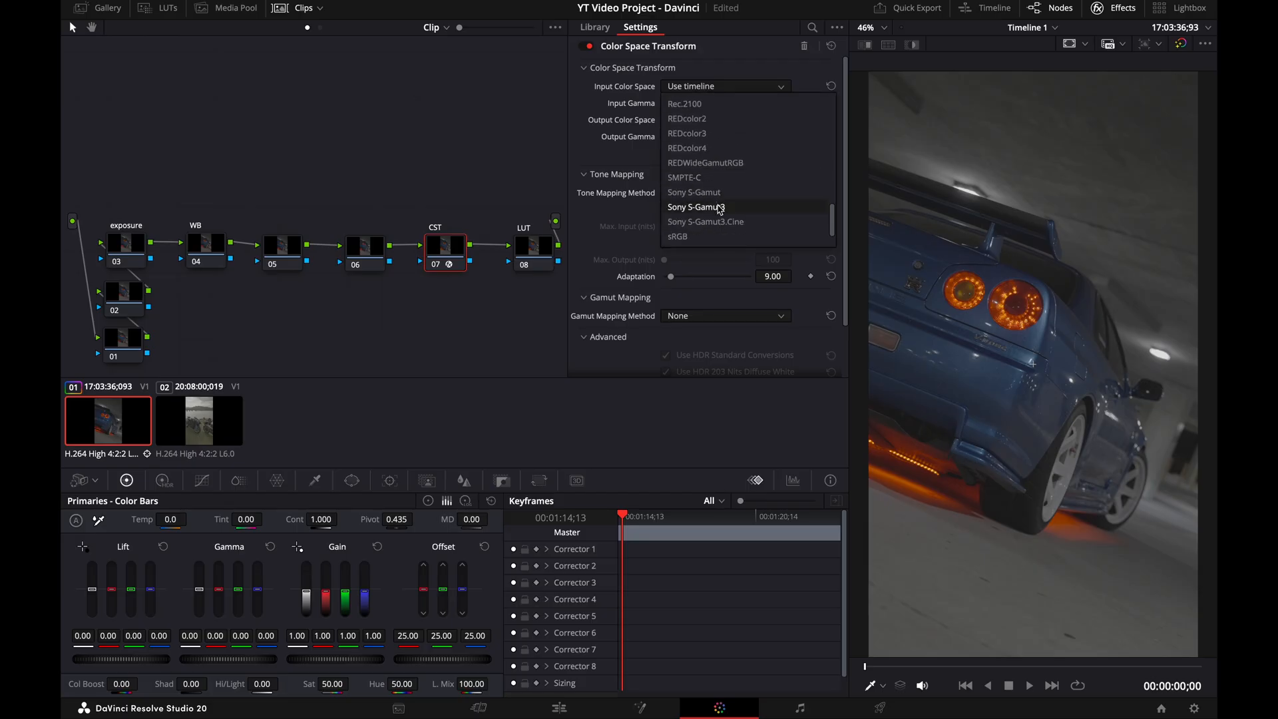
left_click(746, 211)
left_click(733, 103)
scroll(737, 219, "down", 10)
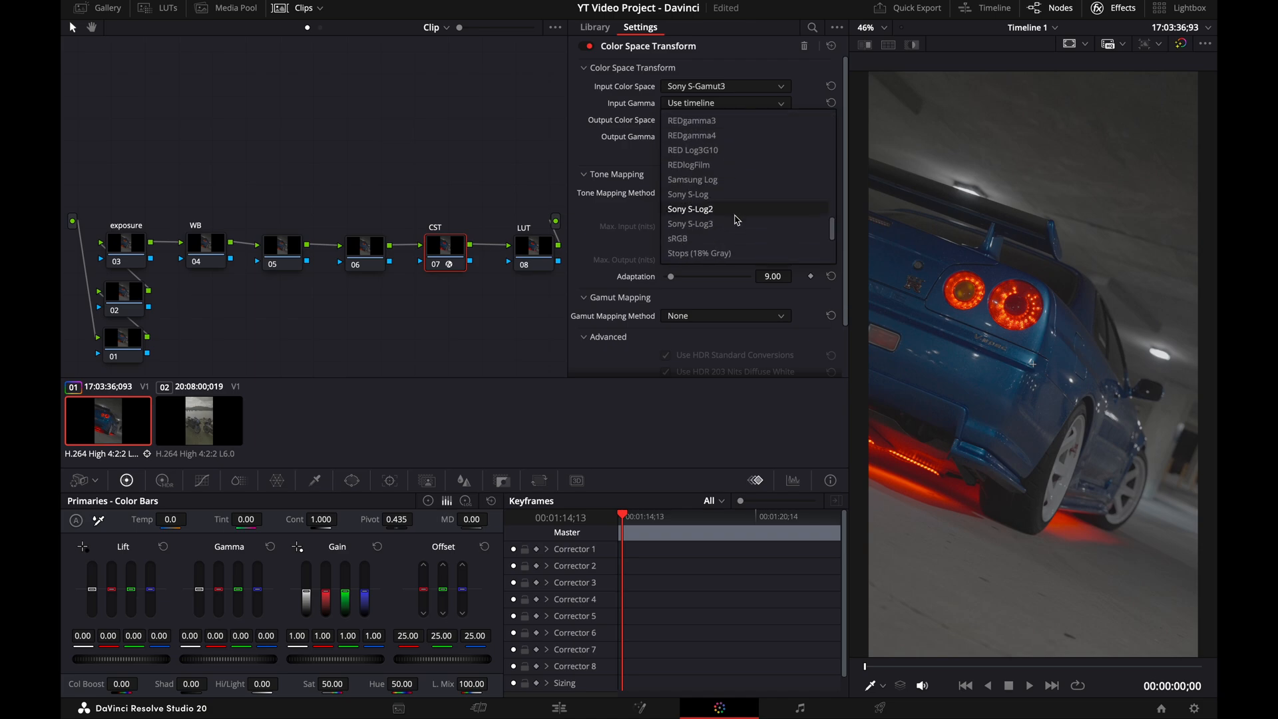
left_click(737, 225)
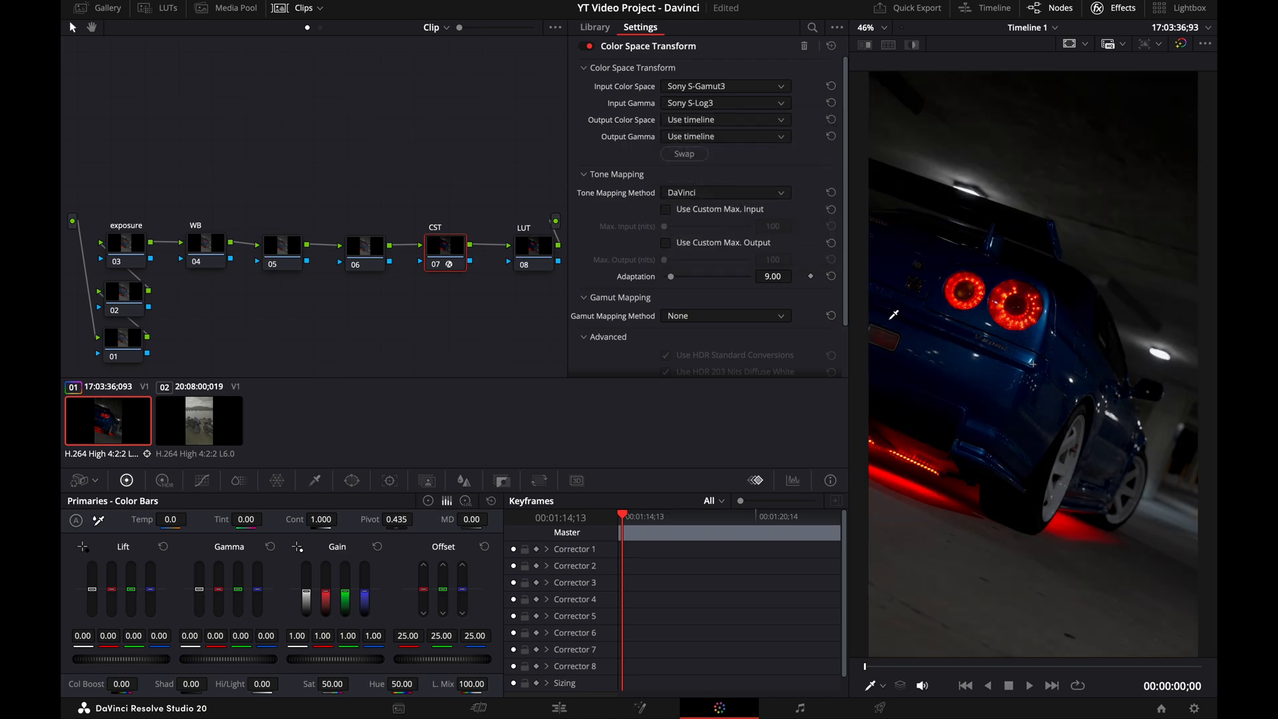
left_click(1107, 16)
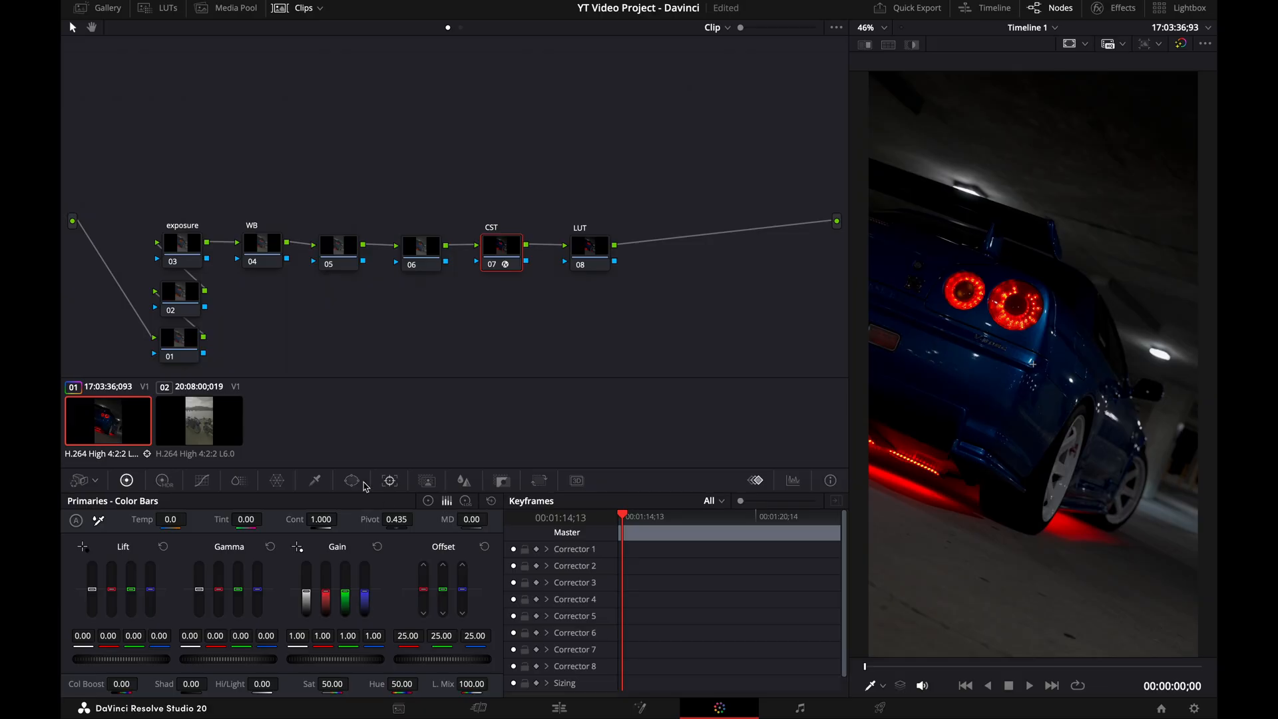
Step: Copy the first clip's complete node grade and paste it onto the second clip, the motorcycle shot
left_click(193, 421)
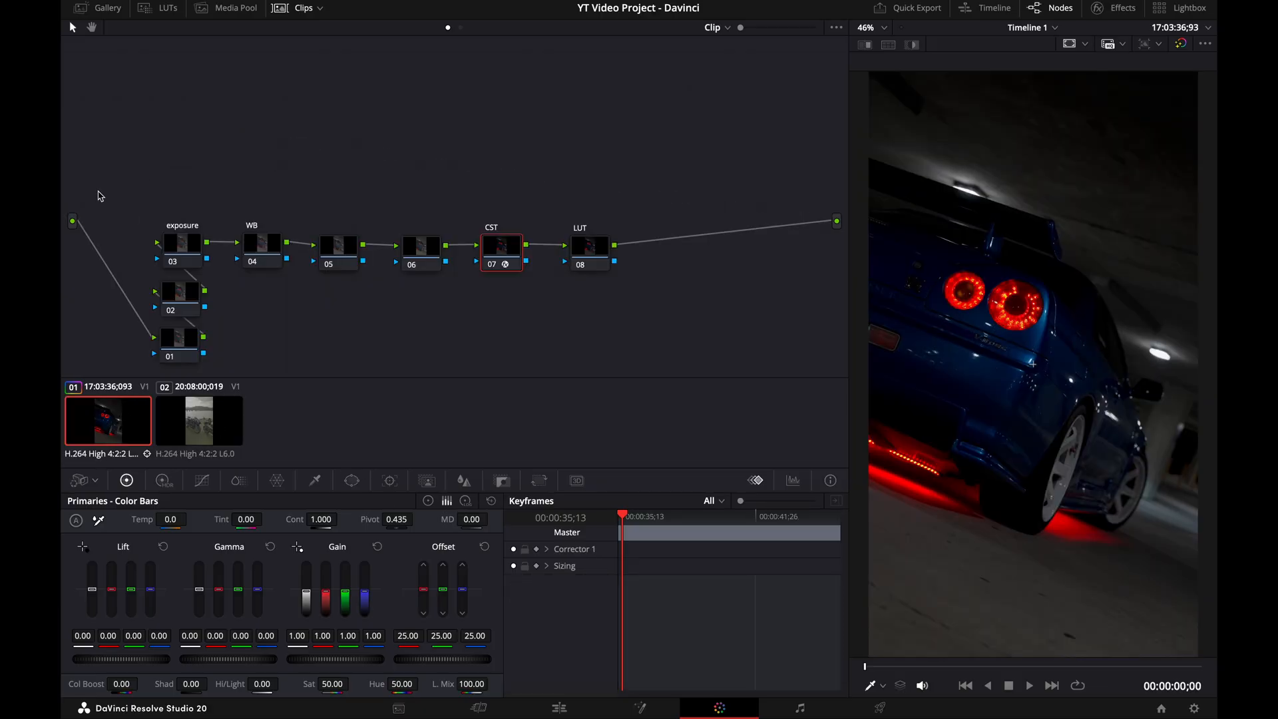
left_click_drag(100, 194, 633, 389)
left_click_drag(92, 183, 622, 355)
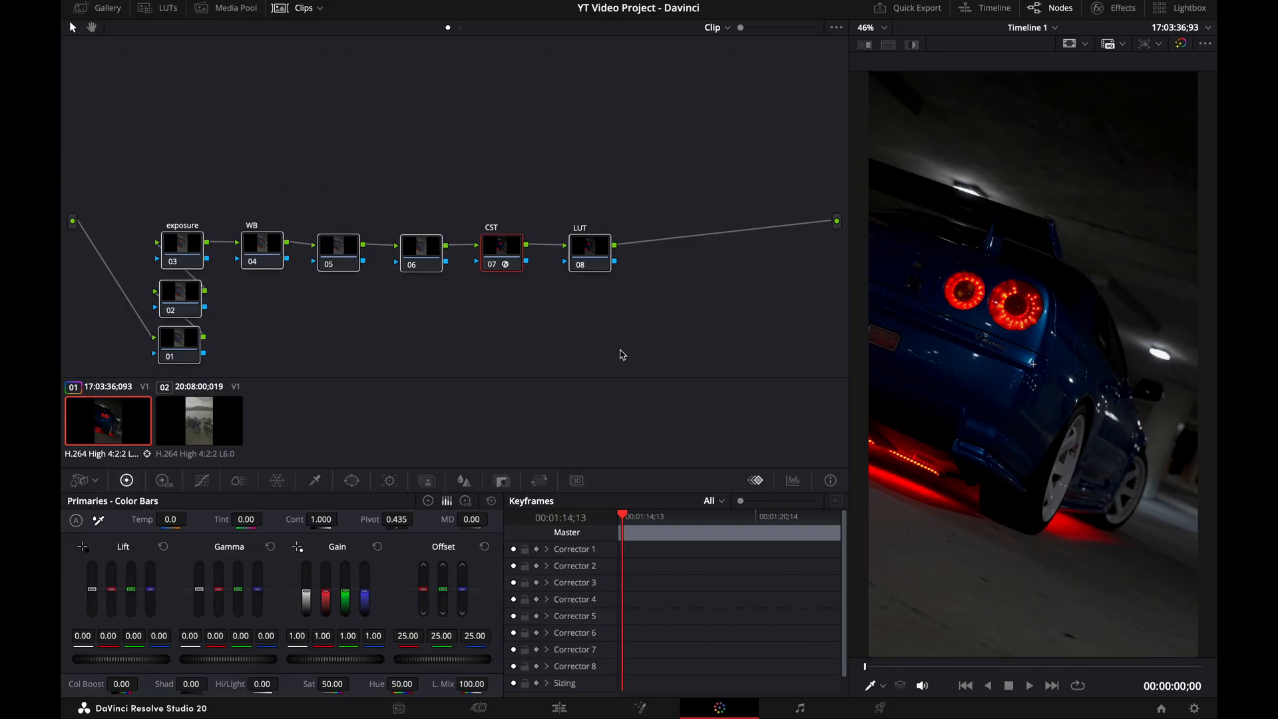
left_click(204, 417)
key("ctrl+v")
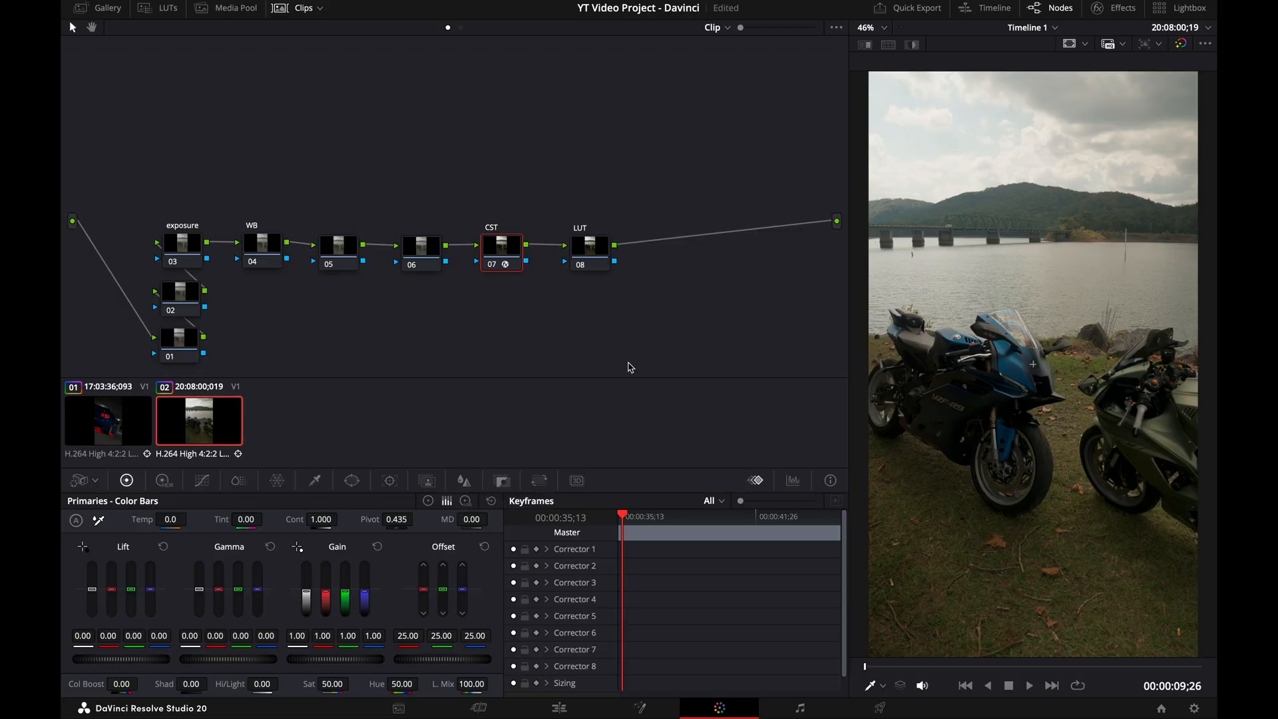
Step: Raise the offset of the first clip's exposure node to 47.20
left_click(106, 424)
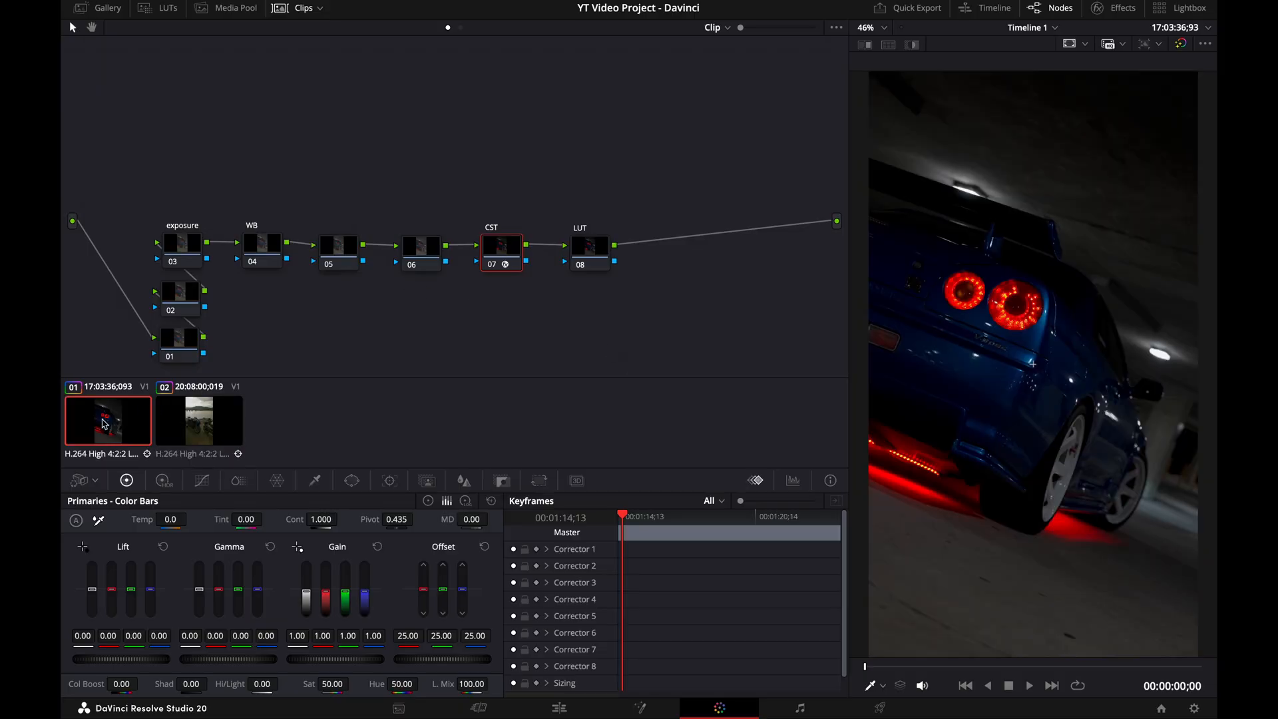
left_click(191, 242)
left_click_drag(442, 659, 517, 659)
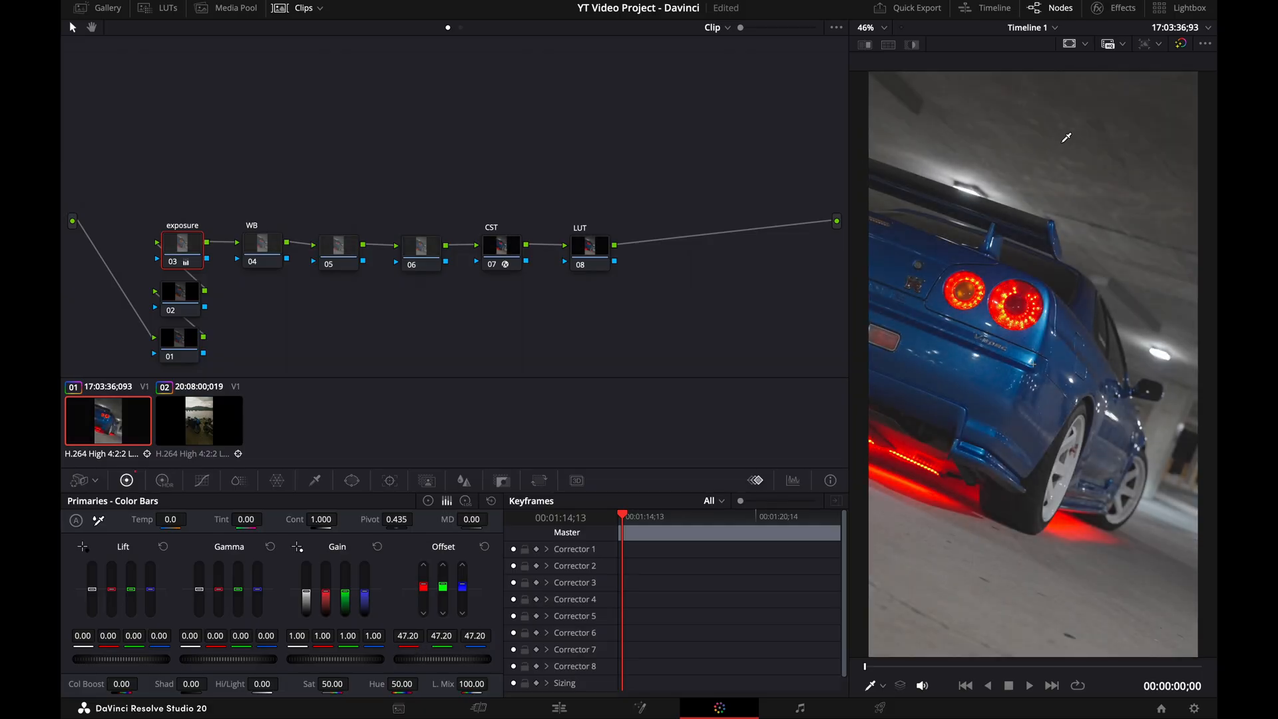
Step: Inspect the brightened car image up close and fit it back to the viewer
scroll(1066, 138, "up", 5)
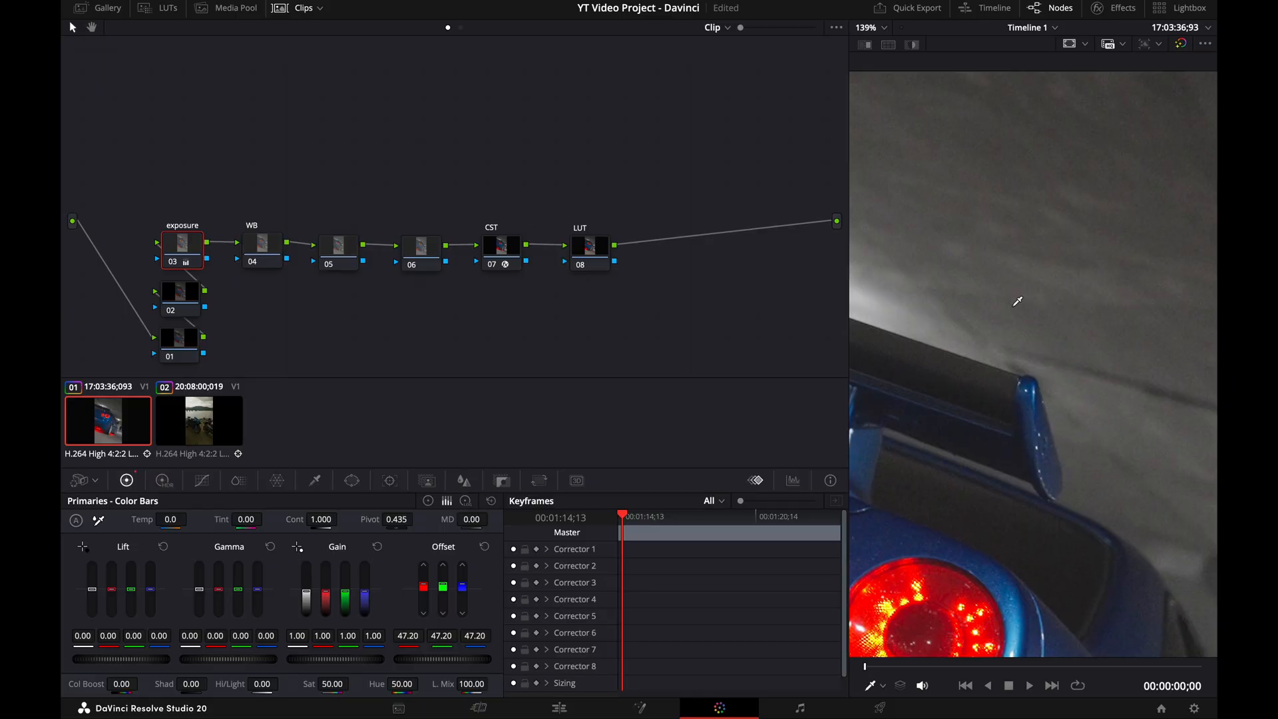
scroll(968, 384, "down", 3)
scroll(967, 384, "down", 4)
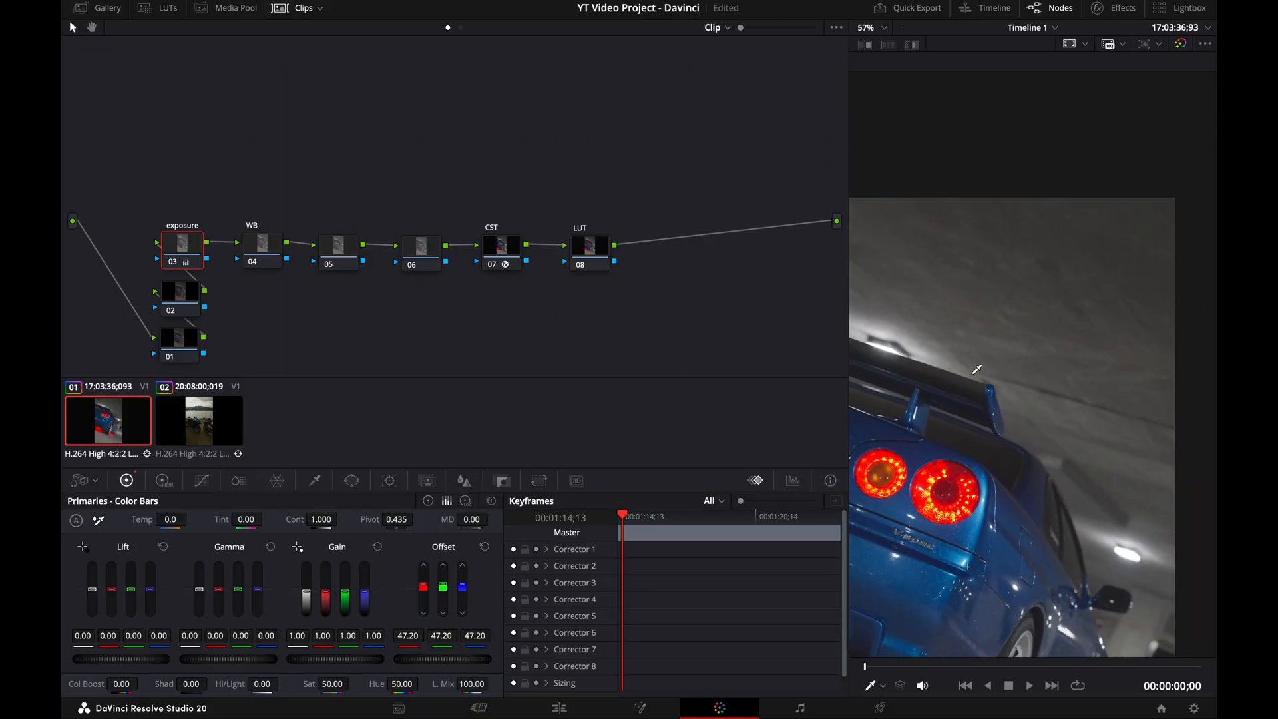
left_click(886, 28)
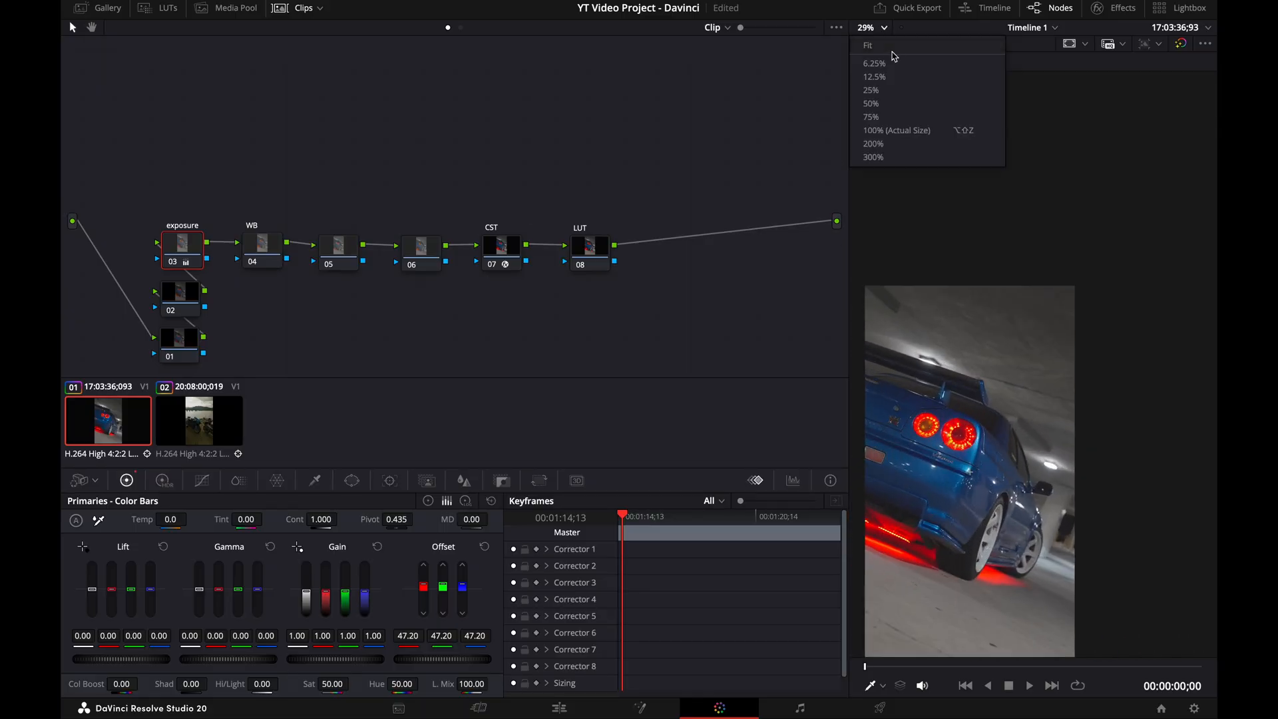
left_click(895, 56)
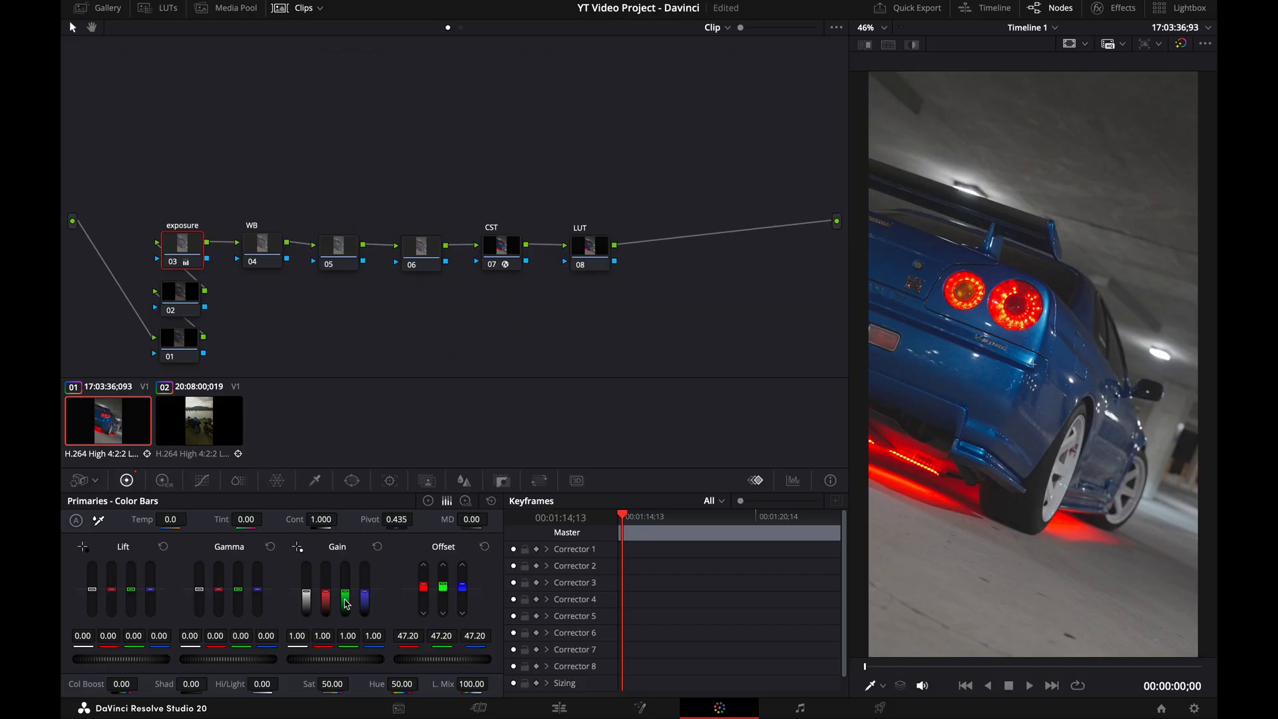
Step: On the exposure node, set the offset to 32.60, gain to 1.13 and gamma to -0.01, and fine-tune the lift
left_click_drag(445, 659, 407, 659)
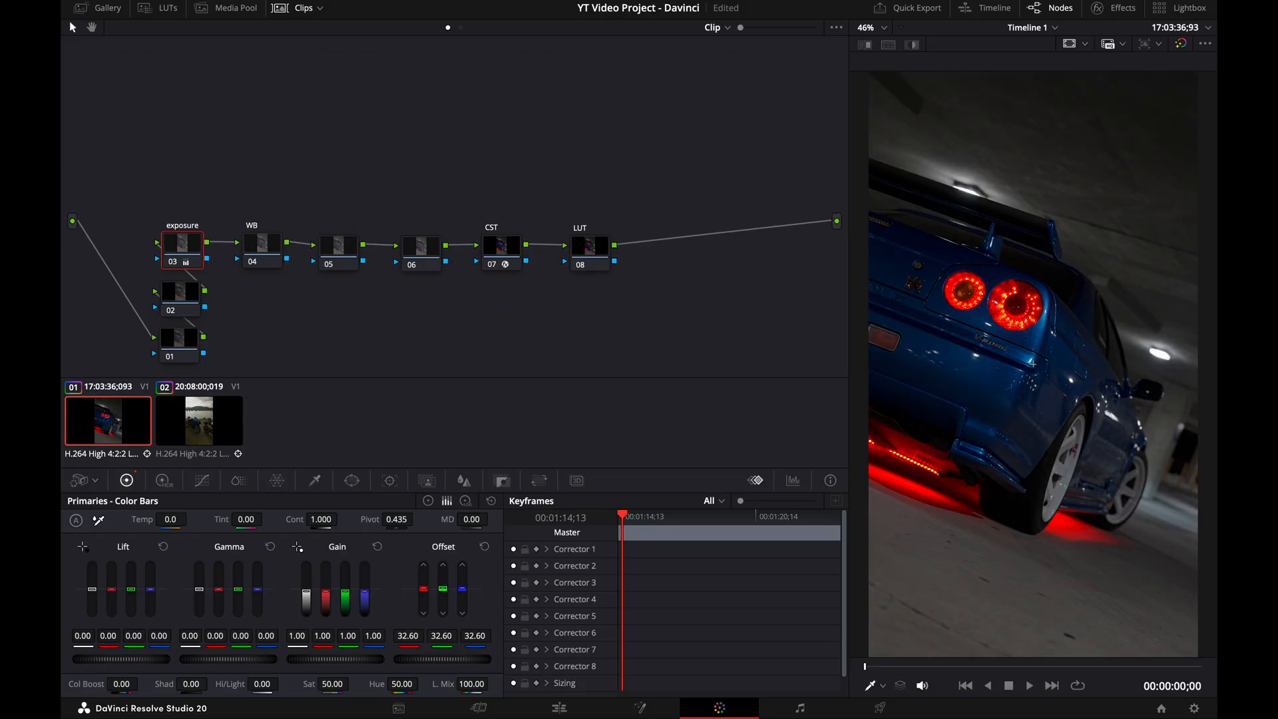
left_click_drag(303, 659, 253, 659)
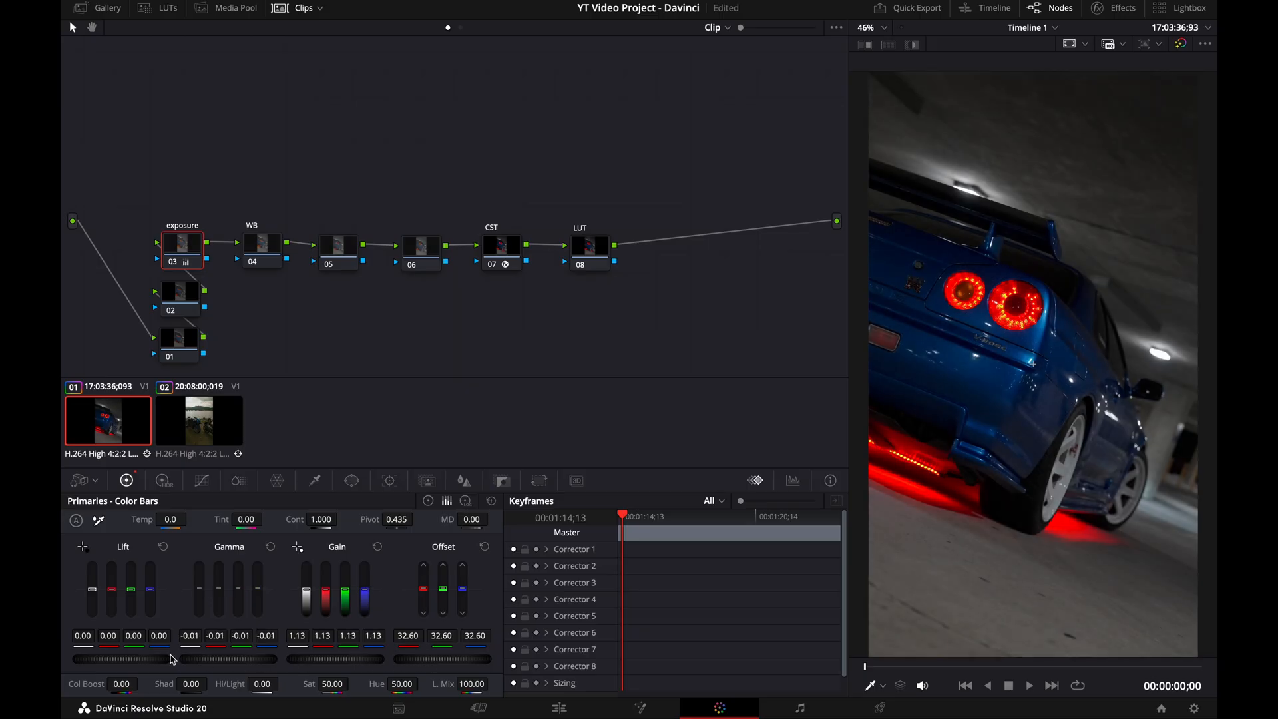
left_click_drag(127, 659, 121, 659)
Step: On the WB node, lower the color temperature for a cooler image and fine-tune the tint
left_click(269, 255)
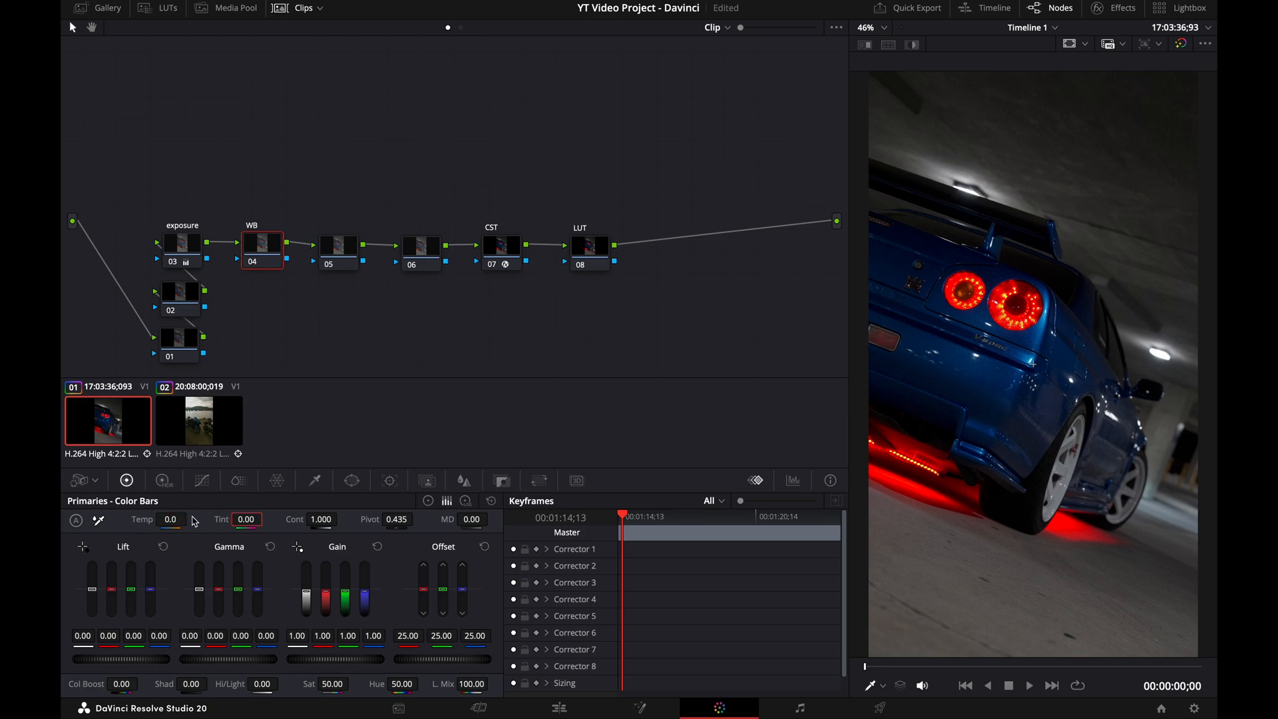
left_click_drag(173, 520, 159, 520)
left_click_drag(245, 519, 246, 519)
Step: On node 05, use ColorSlice to set yellow saturation to 0.76, skin saturation to 1.20, cyan density to -0.50, and blue density to -0.45 with saturation 0.87
left_click(336, 258)
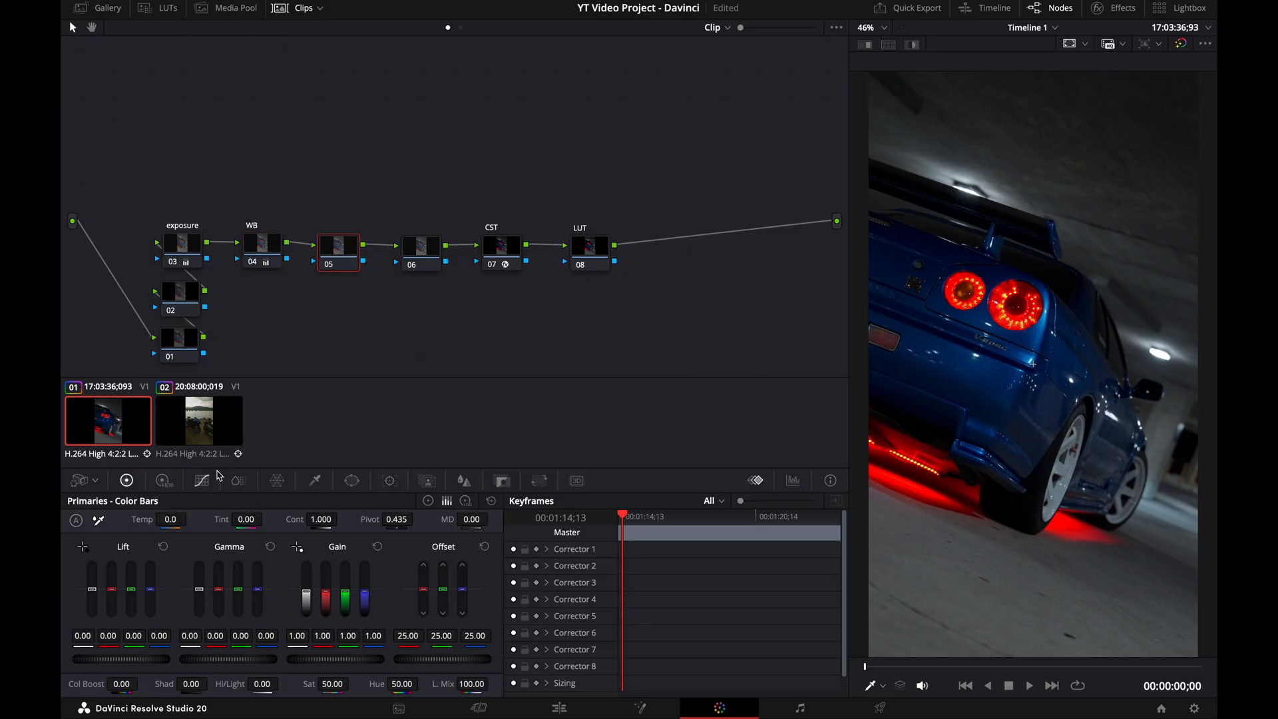
left_click(238, 481)
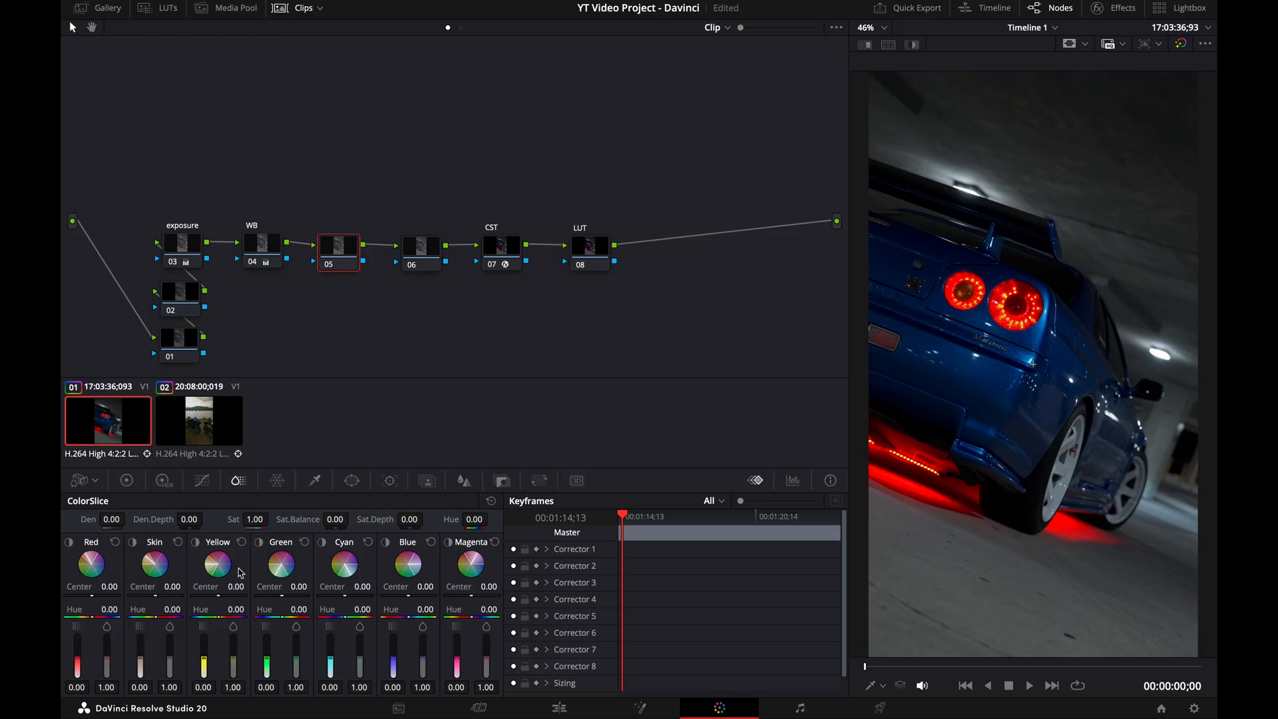
mouse_move(233, 659)
left_mouse_down()
mouse_move(233, 677)
mouse_move(233, 636)
mouse_move(233, 678)
mouse_move(233, 635)
mouse_move(233, 678)
mouse_move(233, 656)
left_mouse_up()
mouse_move(171, 662)
left_mouse_down()
mouse_move(170, 641)
mouse_move(170, 678)
mouse_move(170, 651)
left_mouse_up()
left_click_drag(423, 653, 422, 661)
left_click_drag(395, 659, 330, 671)
Step: Shift the ColorSlice hue of node 05 to 0.04 for red and 0.32 for skin
left_click_drag(159, 617, 157, 617)
left_click_drag(152, 617, 166, 617)
mouse_move(172, 610)
left_mouse_down()
mouse_move(192, 609)
mouse_move(179, 609)
left_mouse_up()
left_click_drag(172, 610, 200, 609)
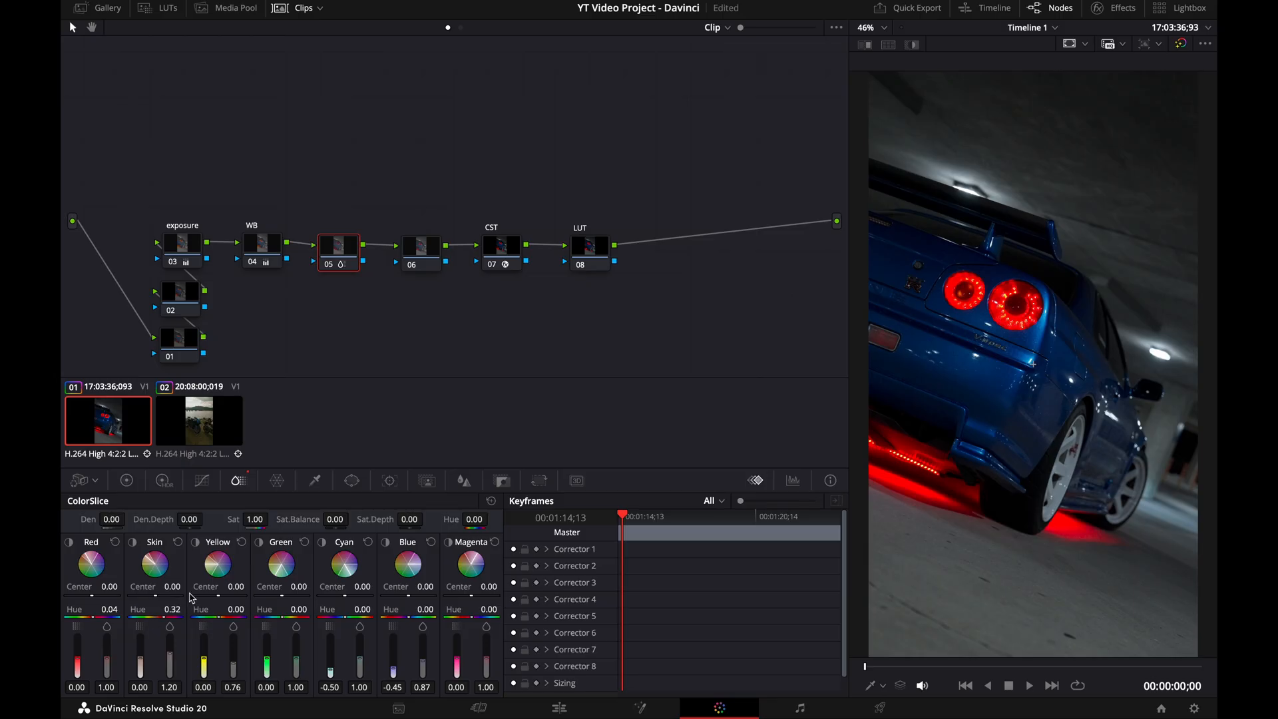
Step: Set node 05's ColorSlice density to -0.53 for skin and -0.71 for red, with skin saturation at 1.18
left_click(178, 543)
key("ctrl+z")
mouse_move(140, 668)
left_mouse_down()
mouse_move(140, 645)
mouse_move(139, 668)
left_mouse_up()
left_click_drag(77, 658, 78, 669)
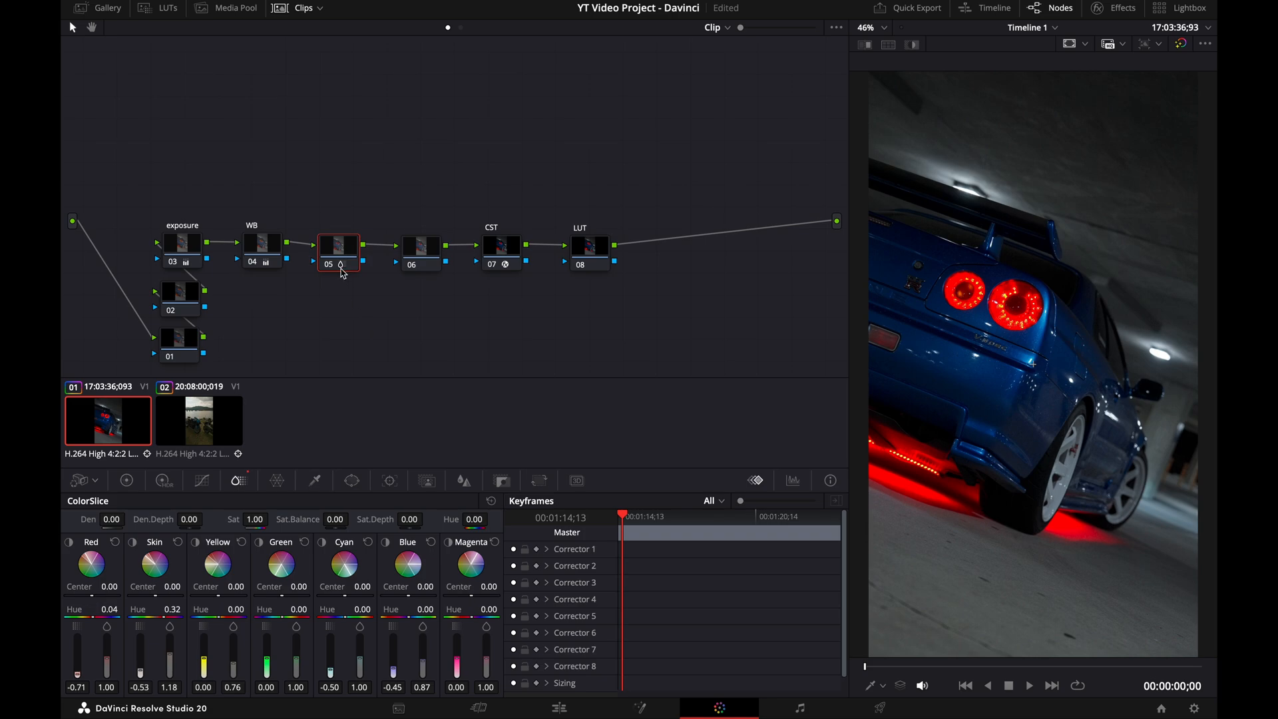
Step: On node 06, shape the custom curve into a gentle S with one point in the shadows and a slightly raised one in the highlights
left_click(425, 255)
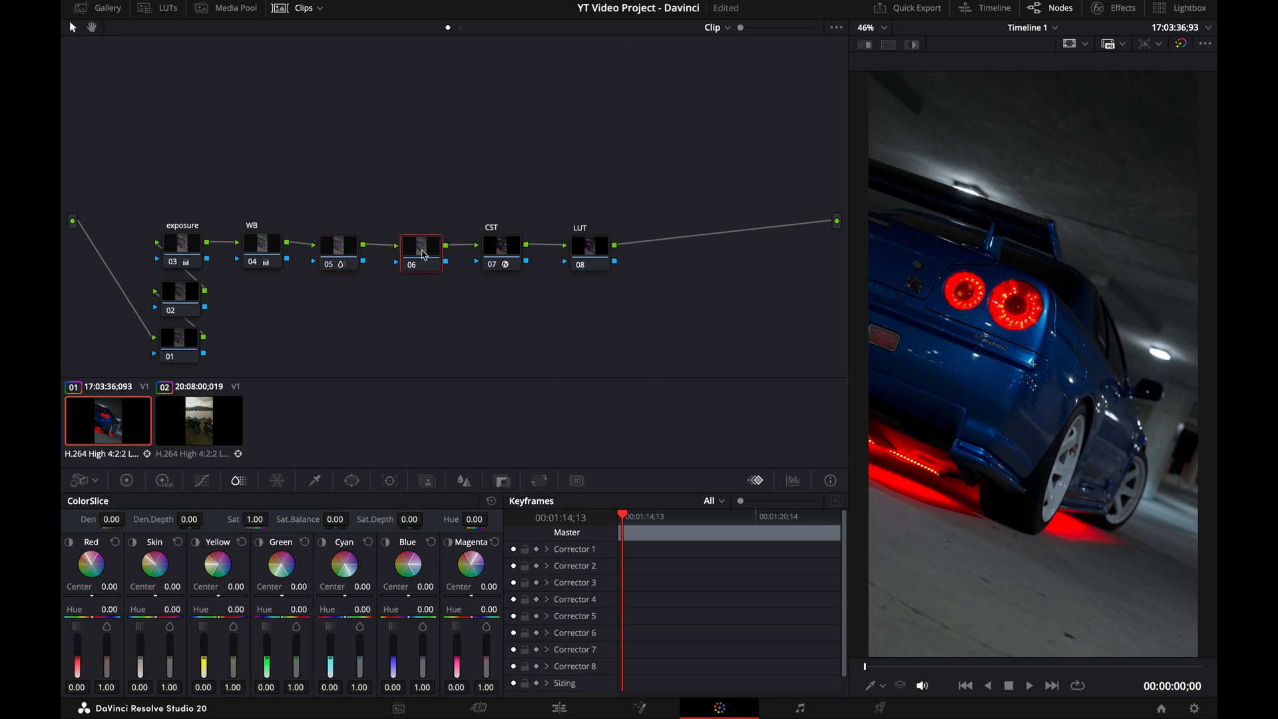
left_click(201, 482)
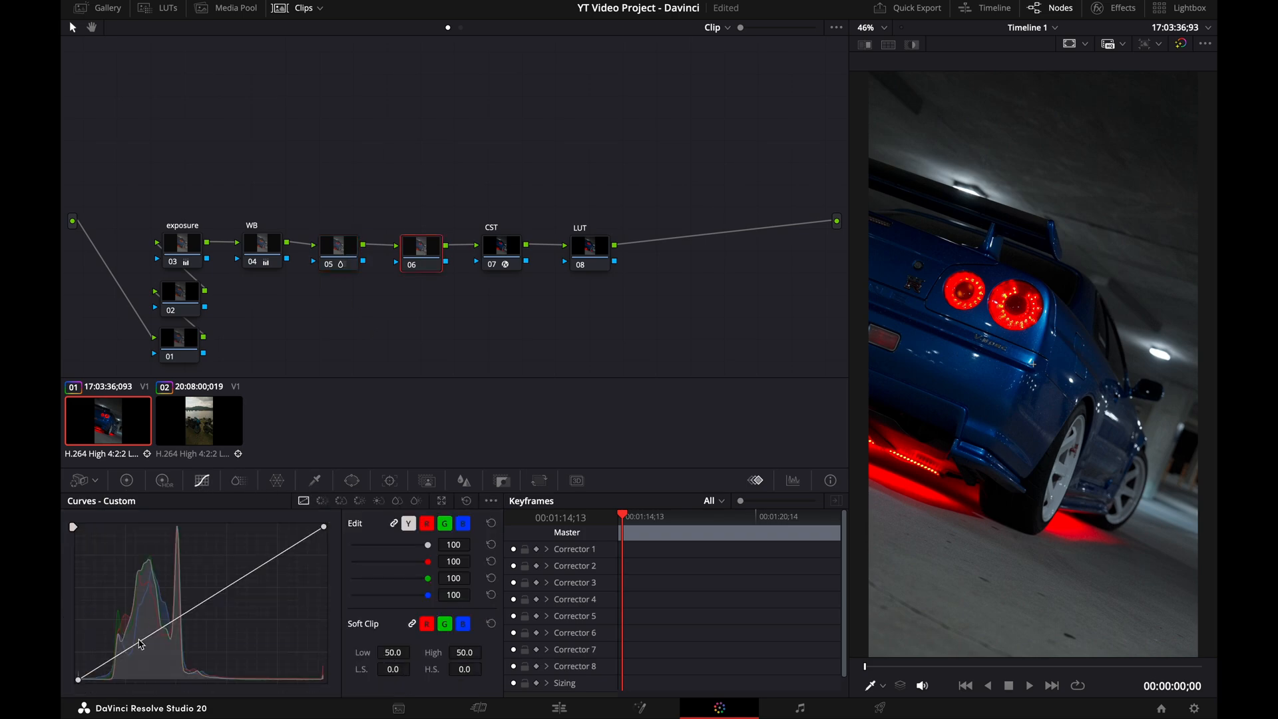
left_click(136, 646)
left_click(250, 571)
left_click_drag(251, 574, 250, 571)
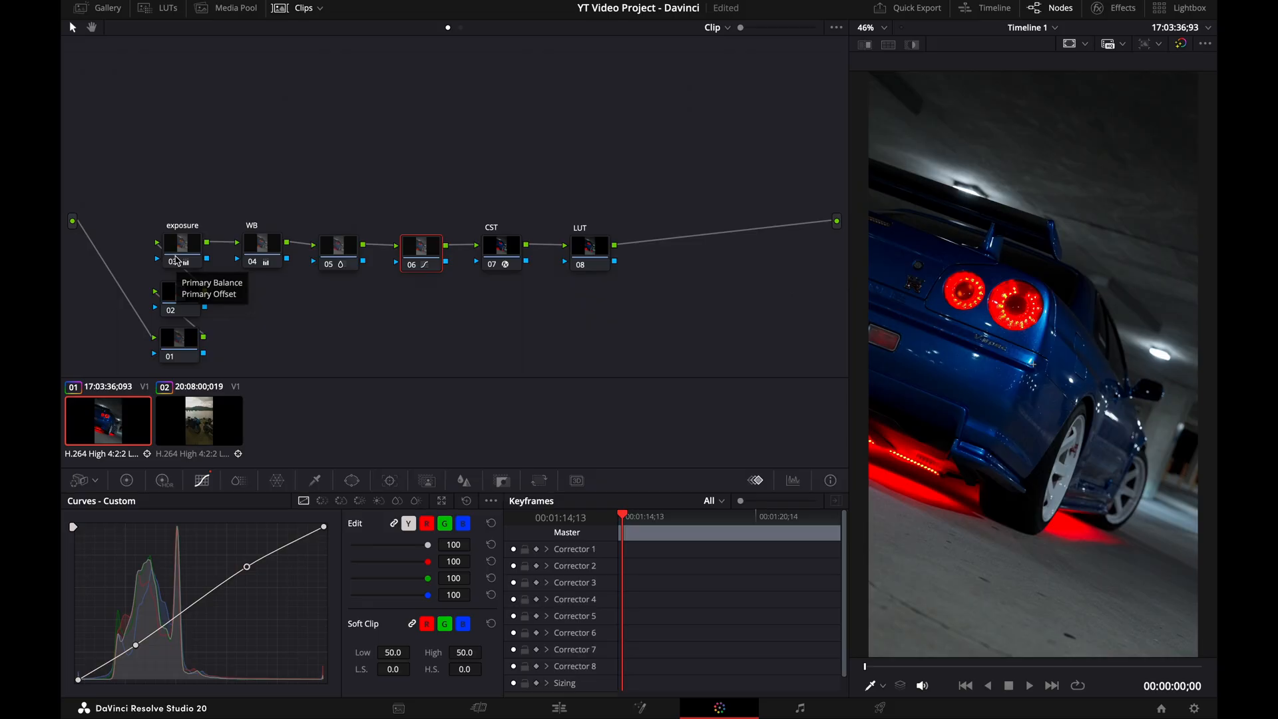
Step: Play back the first clip to review the grade in motion
left_click_drag(649, 524, 580, 533)
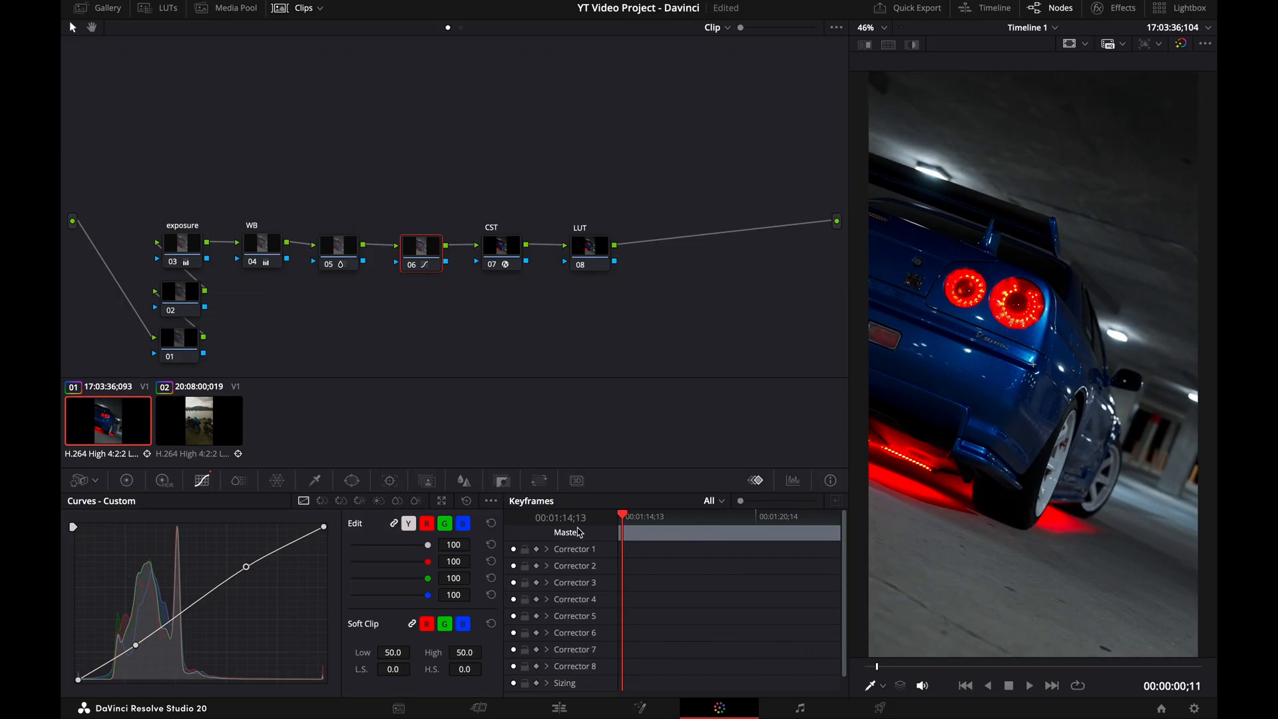
key("space")
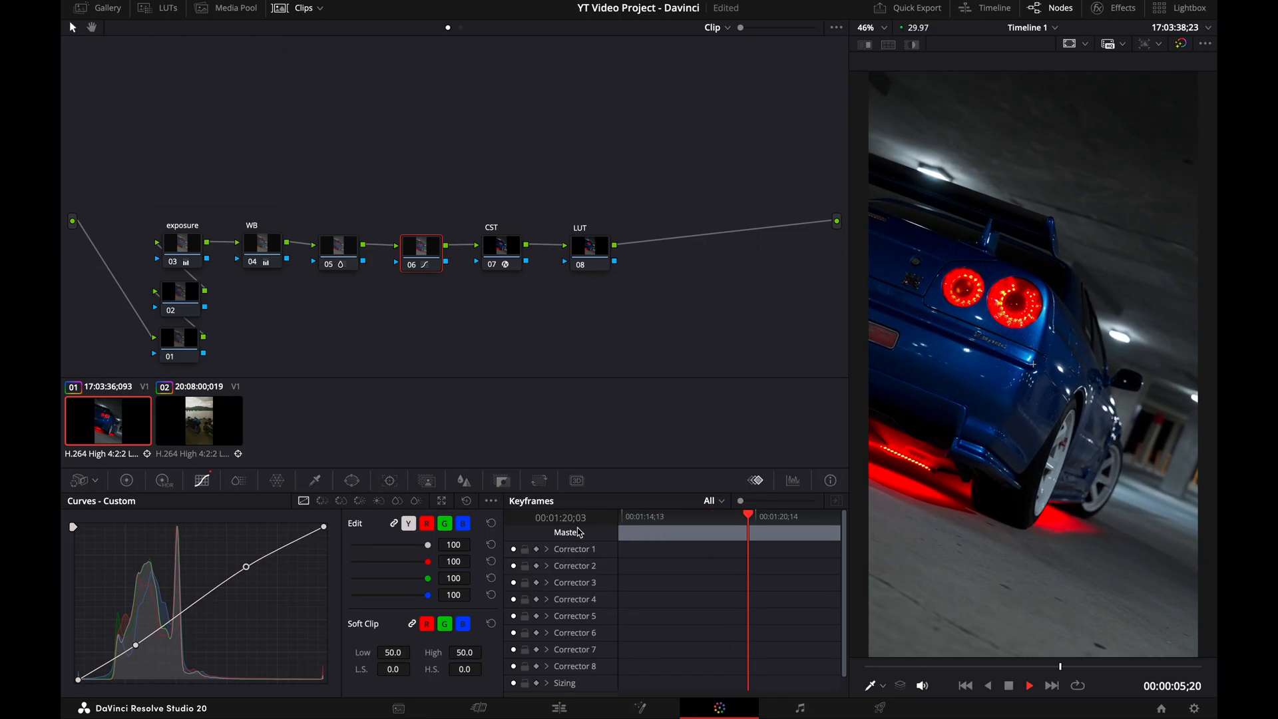
key("space")
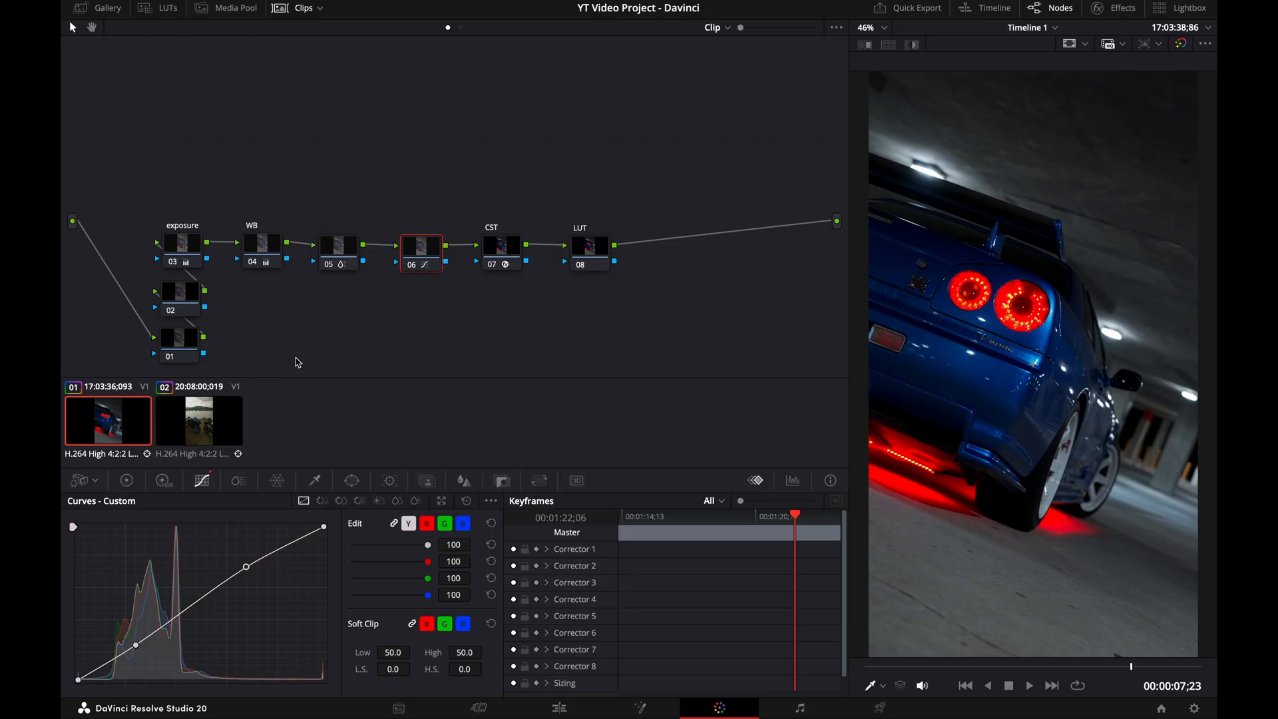
Step: Label node 05 "SAT" and node 06 "S curve"
right_click(336, 240)
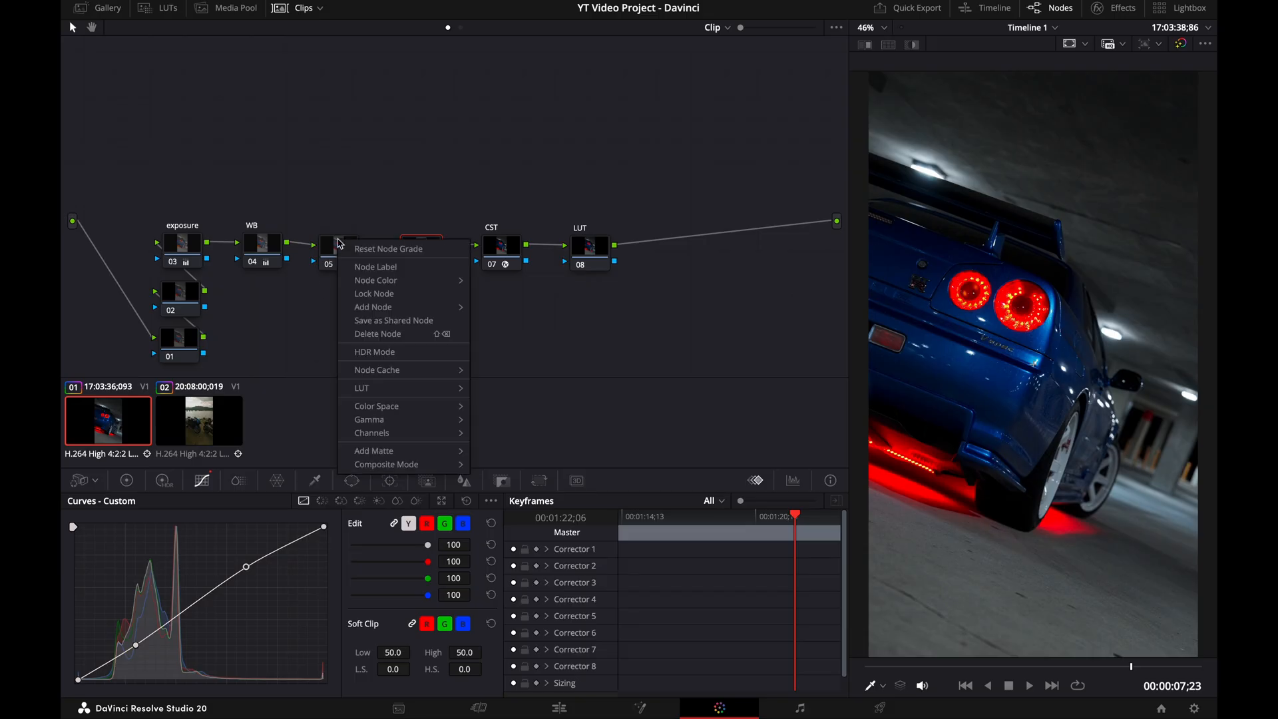
left_click(363, 269)
type("SAT")
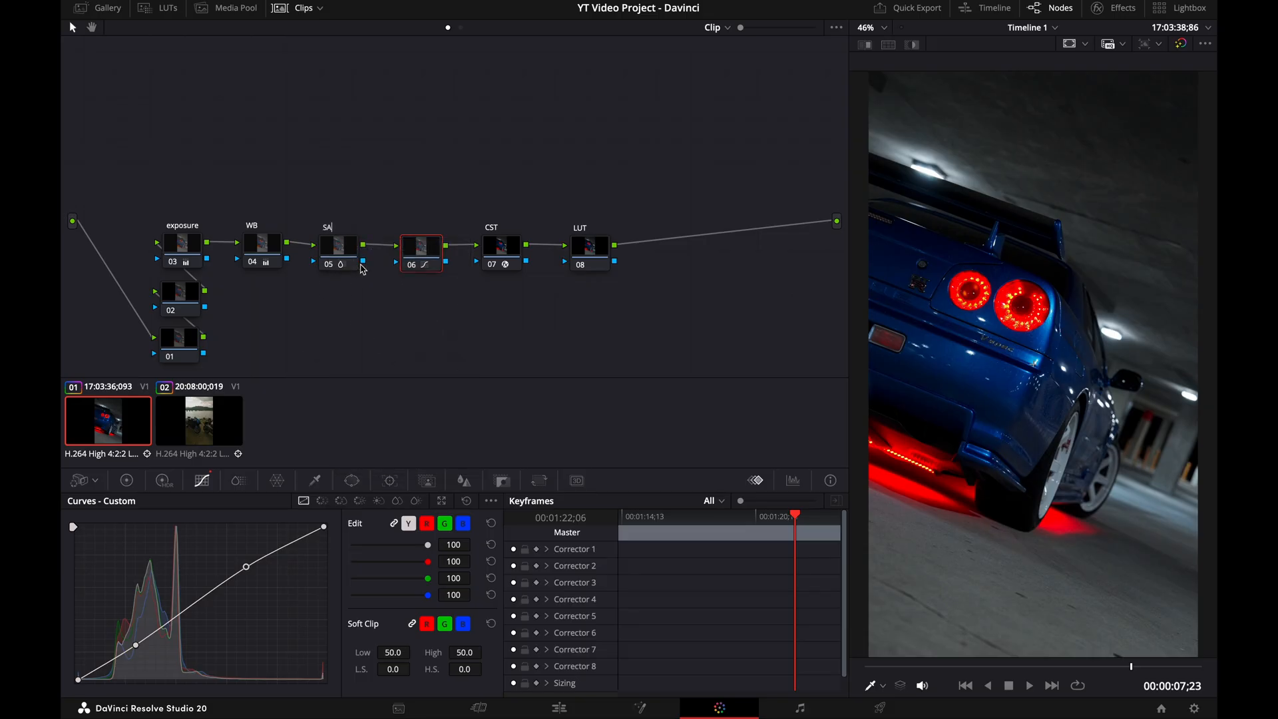
right_click(429, 251)
left_click(457, 278)
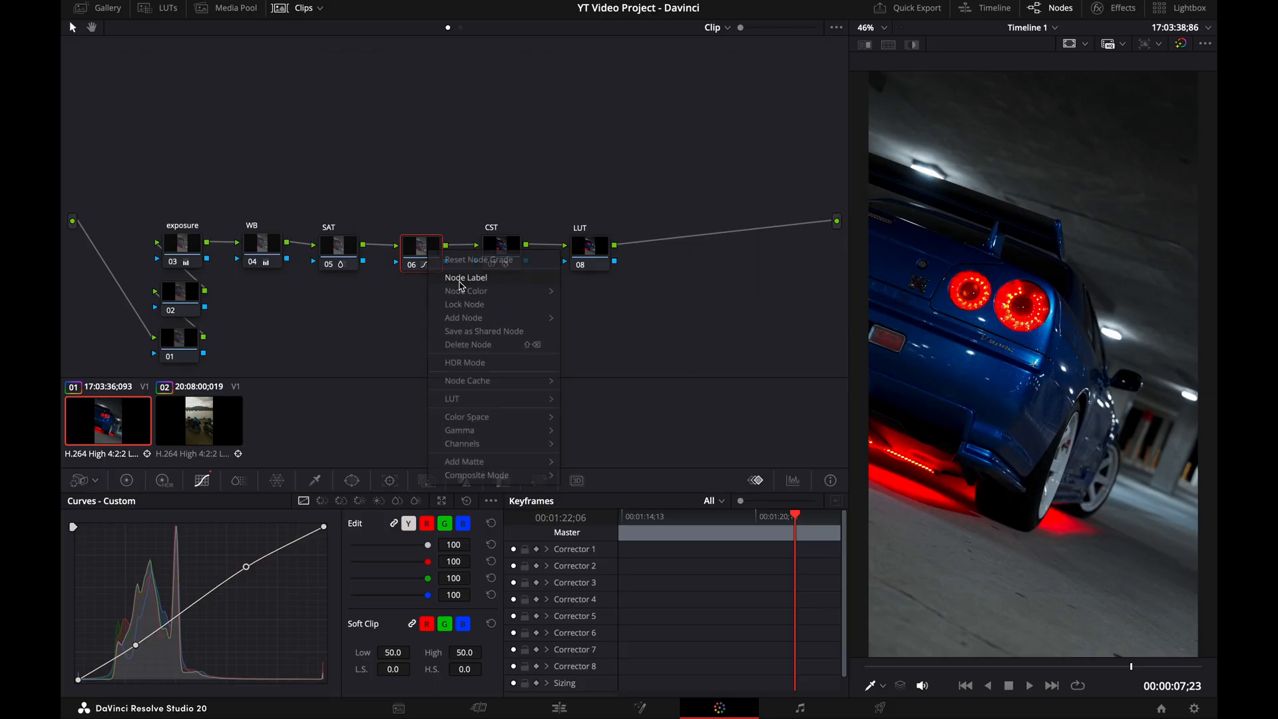
type("S curve")
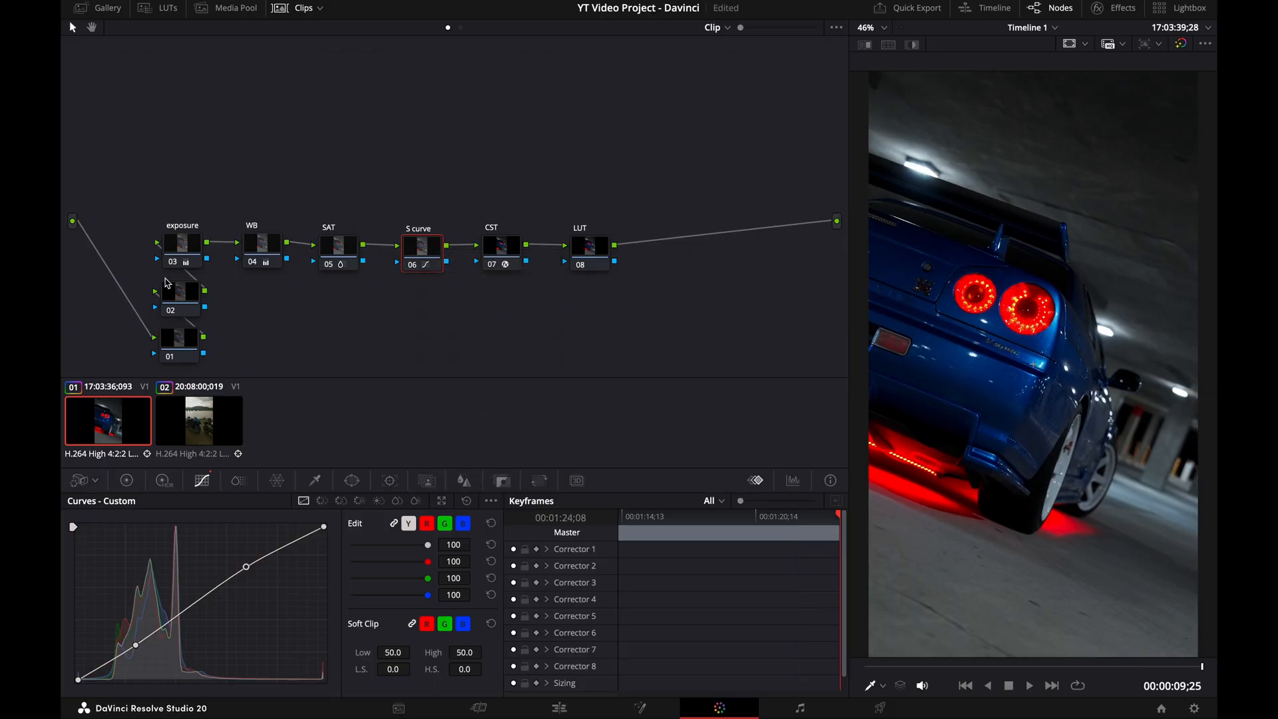
Step: Place node 02 beside node 01 in the graph and add a rectangular window to node 01, rotated to about -88.19
left_click_drag(172, 296, 303, 348)
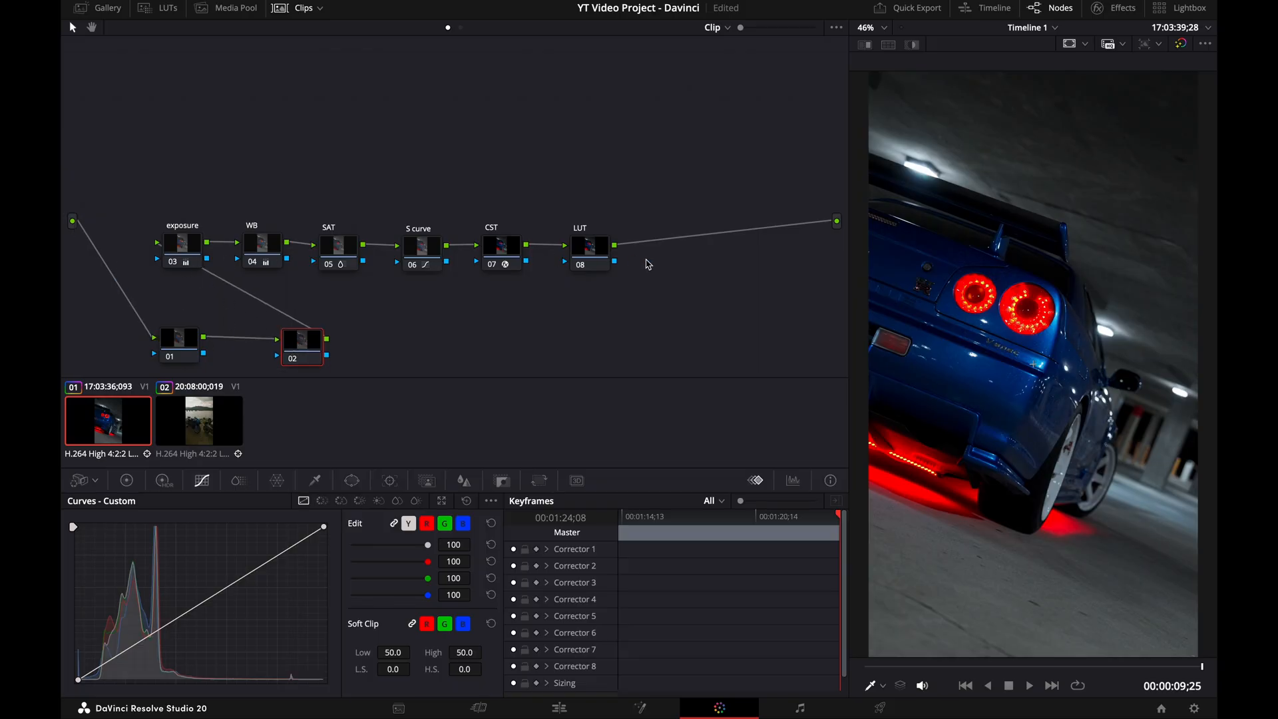
left_click(191, 342)
left_click(352, 481)
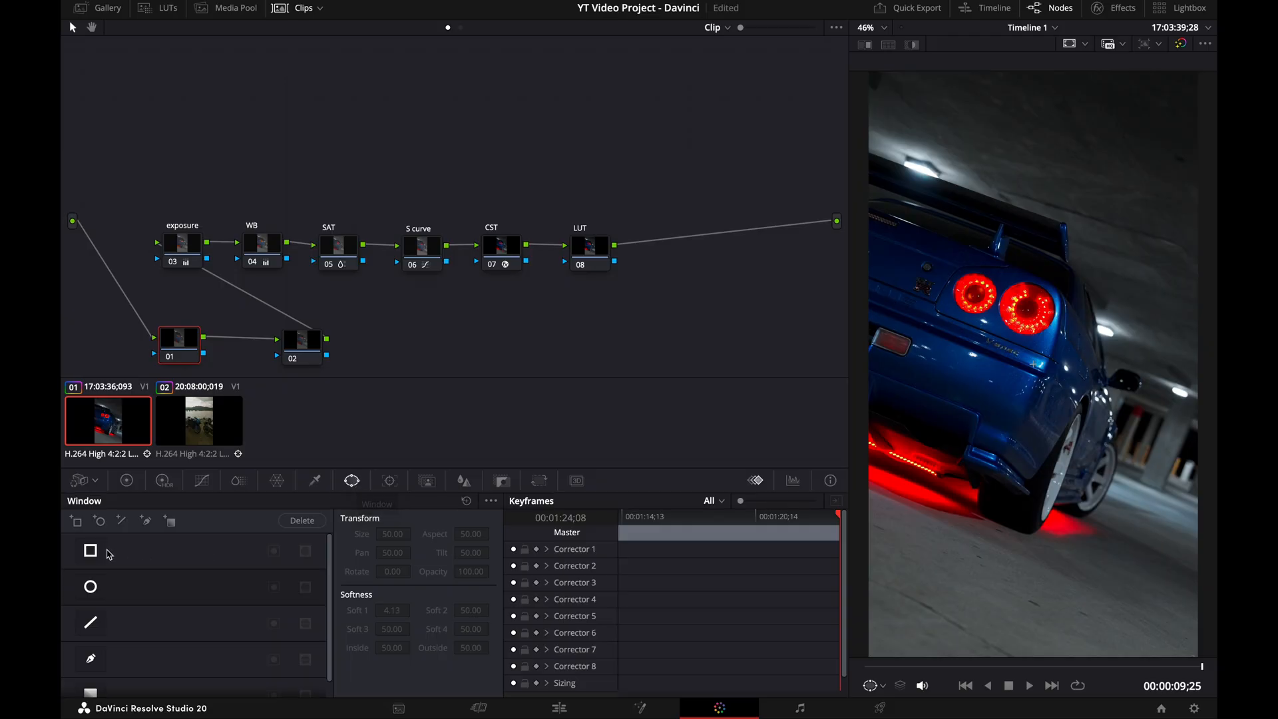
left_click(91, 551)
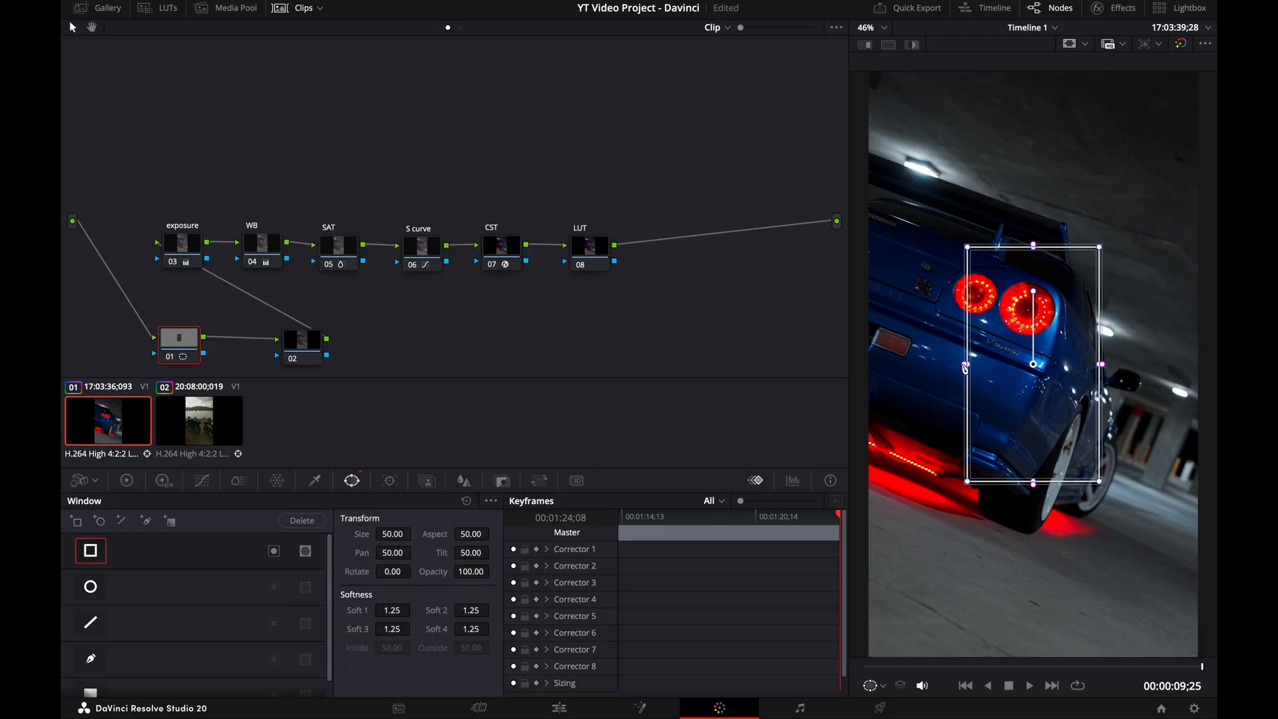
left_click_drag(1033, 291, 897, 360)
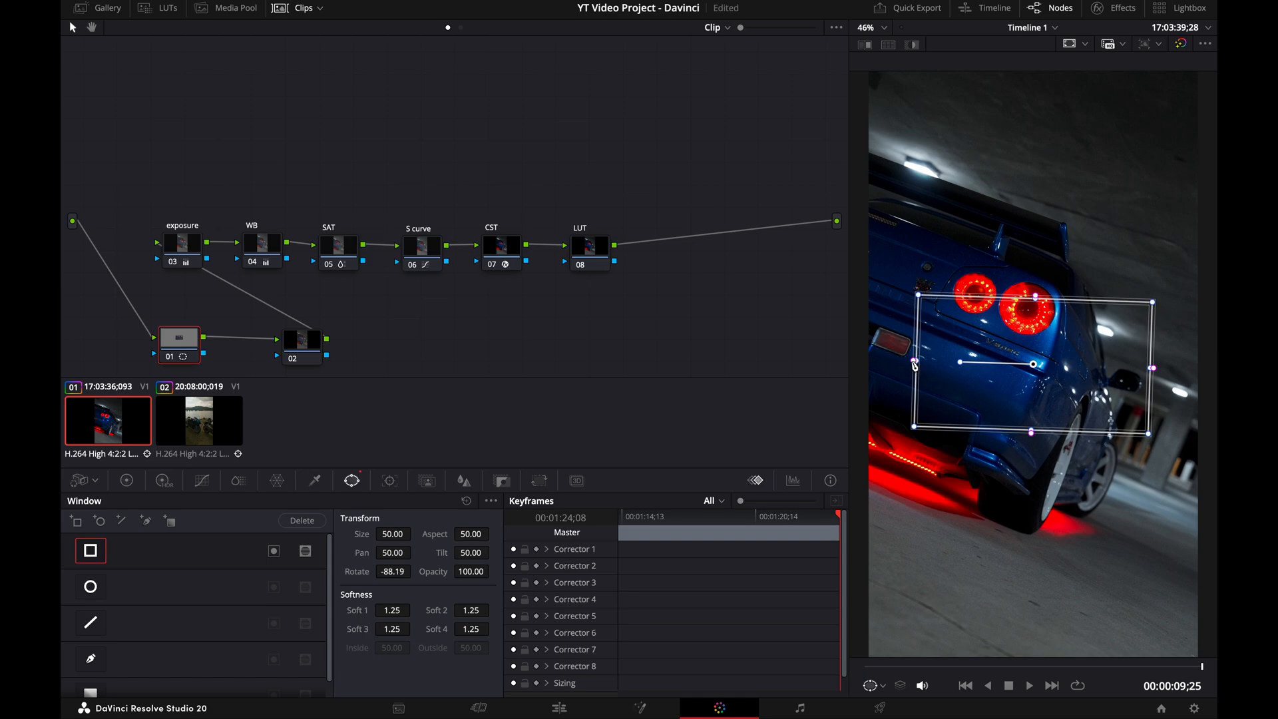
Step: Move node 01's window to the bottom of the frame and soften its edges to about 23.66 (Soft 2), 71.30 (Soft 3) and 17.61 (Soft 4)
left_click_drag(915, 364, 889, 364)
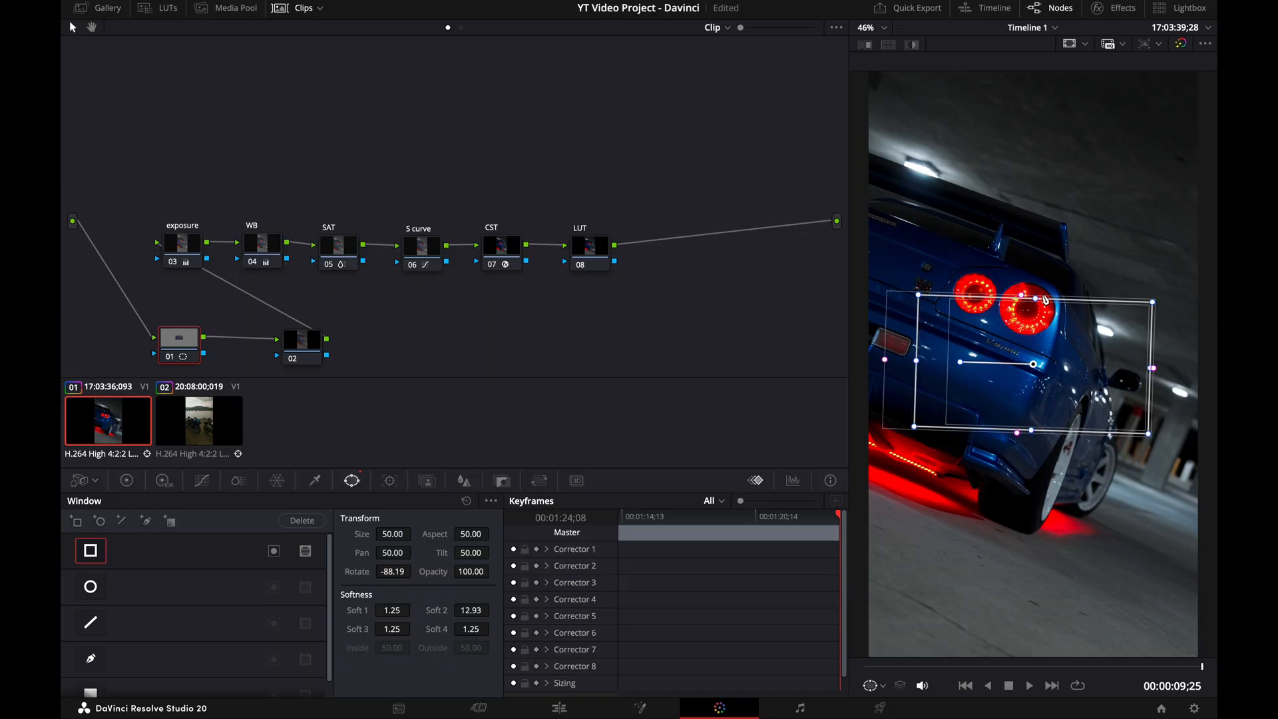
left_click_drag(1022, 295, 1024, 253)
left_click_drag(1155, 346, 1196, 349)
left_click_drag(889, 340, 859, 337)
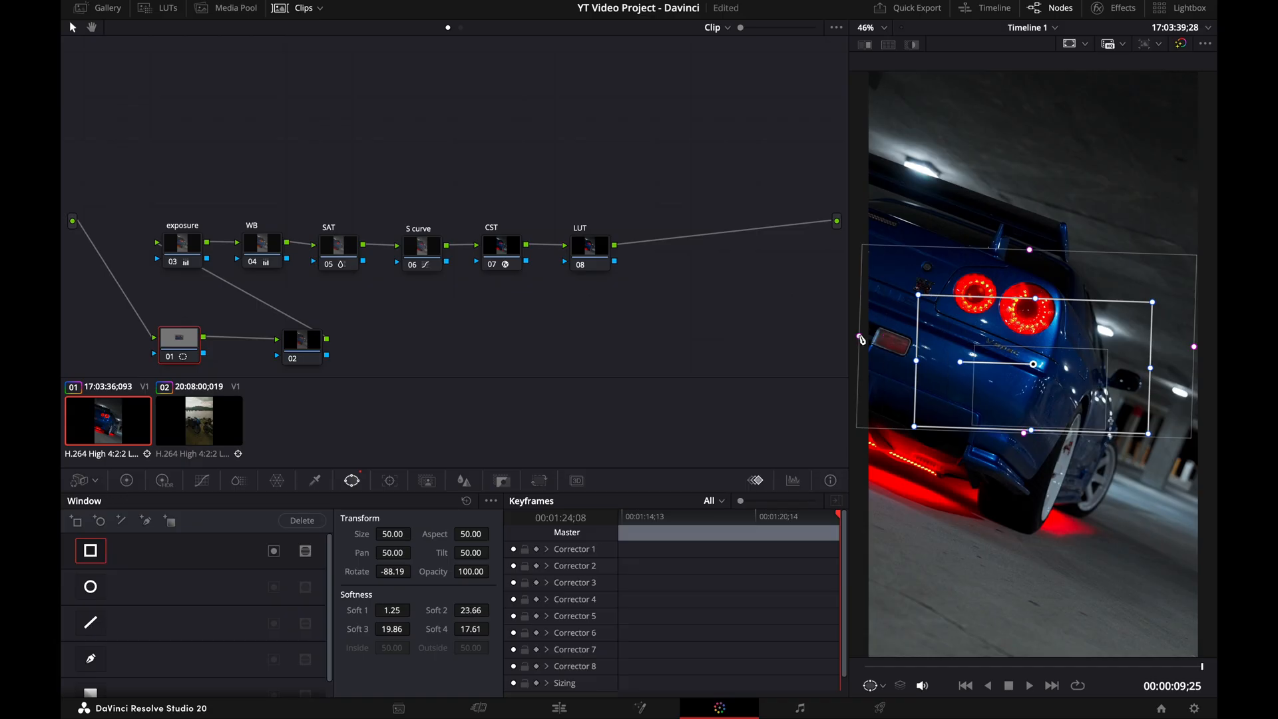
left_click_drag(1032, 430, 1045, 619)
left_click_drag(1036, 543, 1037, 415)
left_click_drag(1032, 590, 1033, 658)
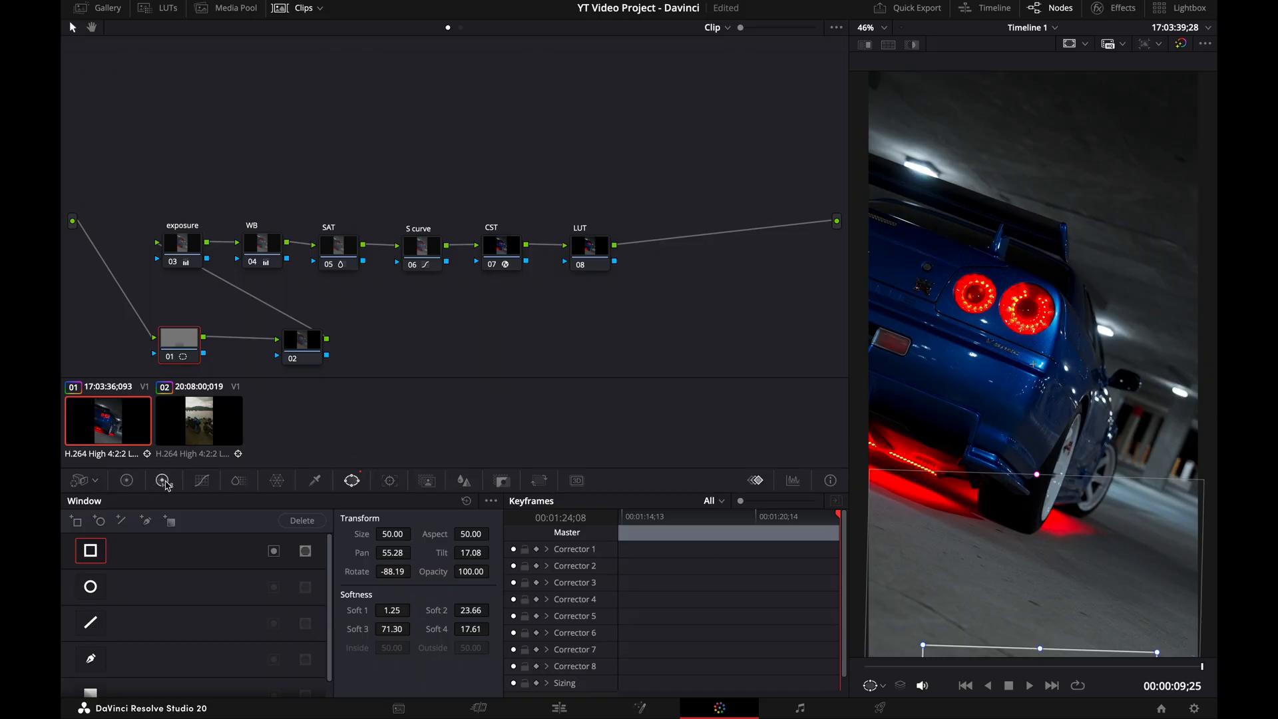
Step: Darken the area inside node 01's window by lowering the primaries offset to 7.80
left_click(163, 482)
left_click(125, 481)
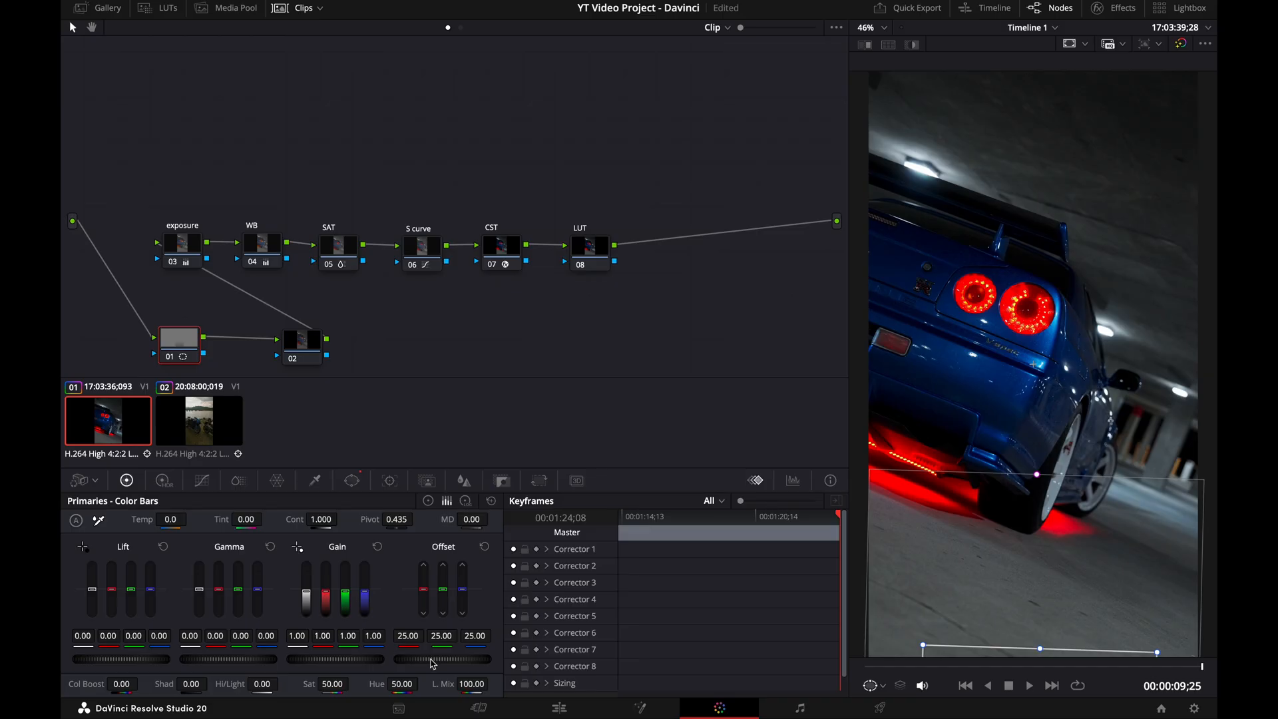
left_click_drag(444, 659, 390, 659)
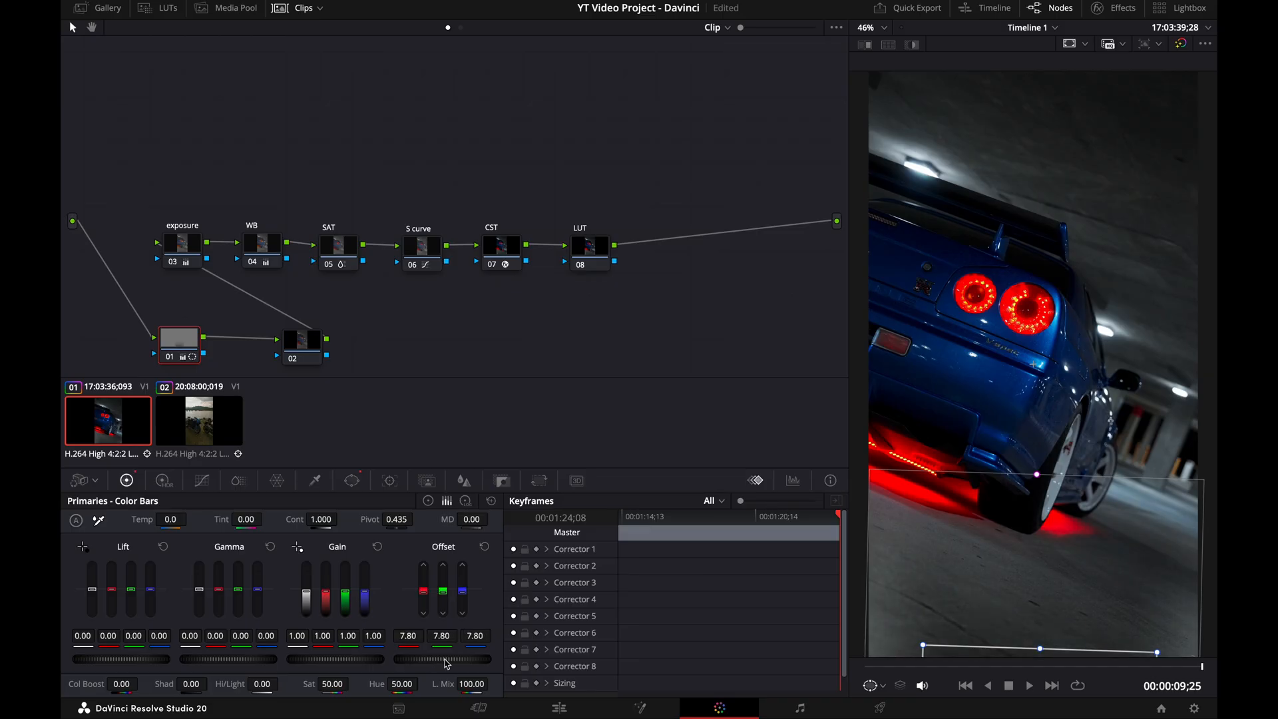
Step: Widen node 01's window beyond both sides of the frame and reposition it over the floor below the car
left_click_drag(998, 652, 982, 464)
left_click_drag(902, 585, 817, 585)
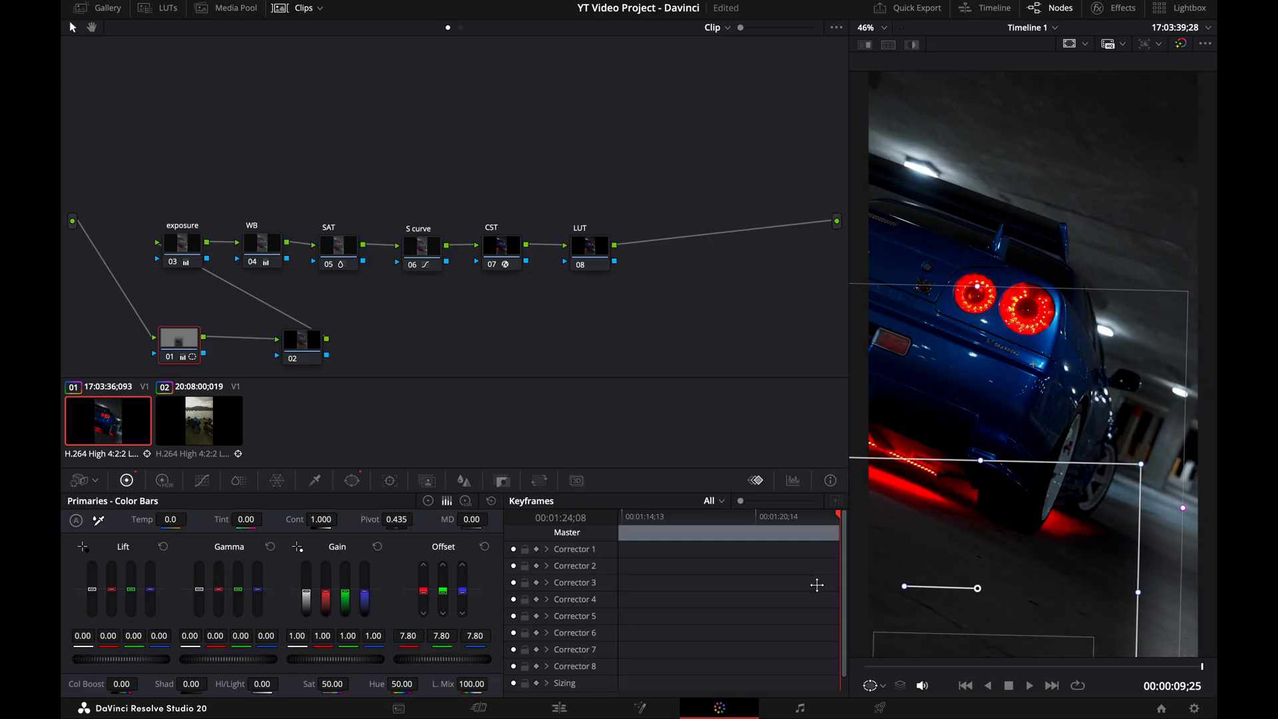
left_click_drag(1137, 593, 1218, 594)
left_click_drag(1037, 497, 1040, 655)
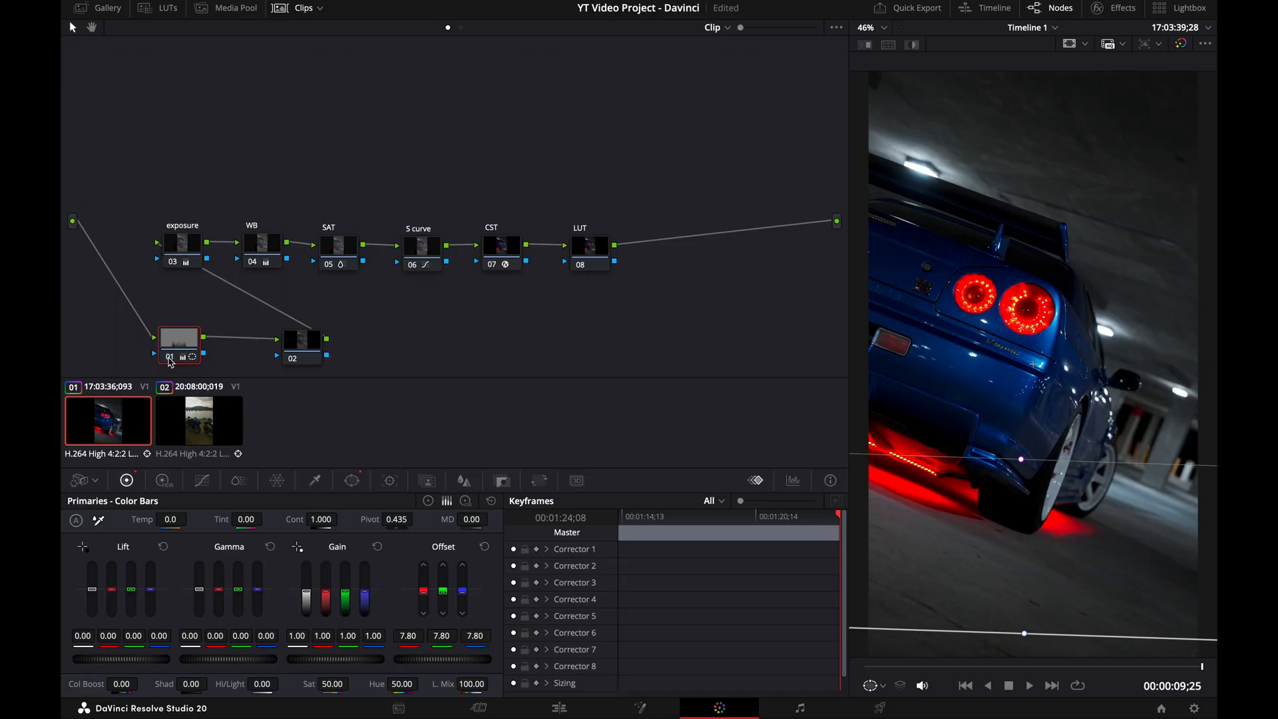
Step: Toggle node 01 off and on to compare the image with and without the darkened floor
left_click(170, 359)
left_click(169, 359)
left_click(170, 359)
left_click(170, 358)
left_click(169, 359)
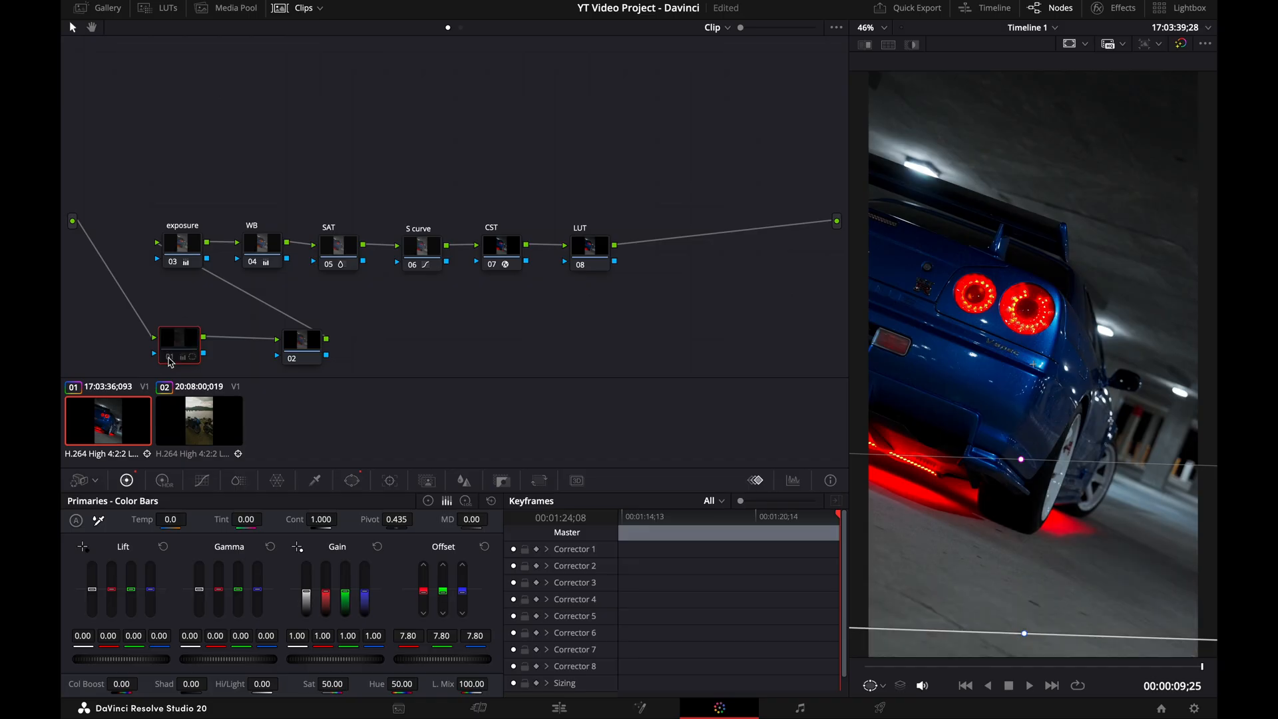
left_click(171, 360)
Step: Add a circular window to node 02, stretch it into a wide ellipse and move it over the car's spoiler
left_click(301, 349)
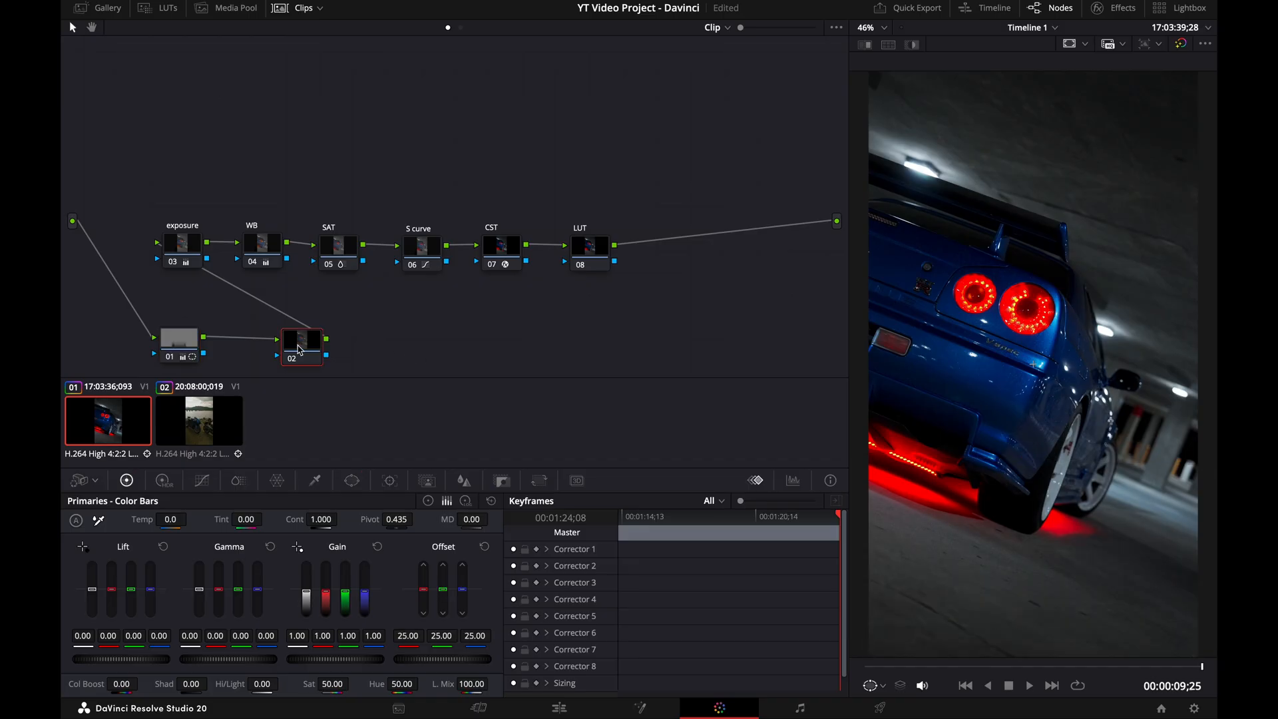
left_click(352, 480)
left_click(91, 586)
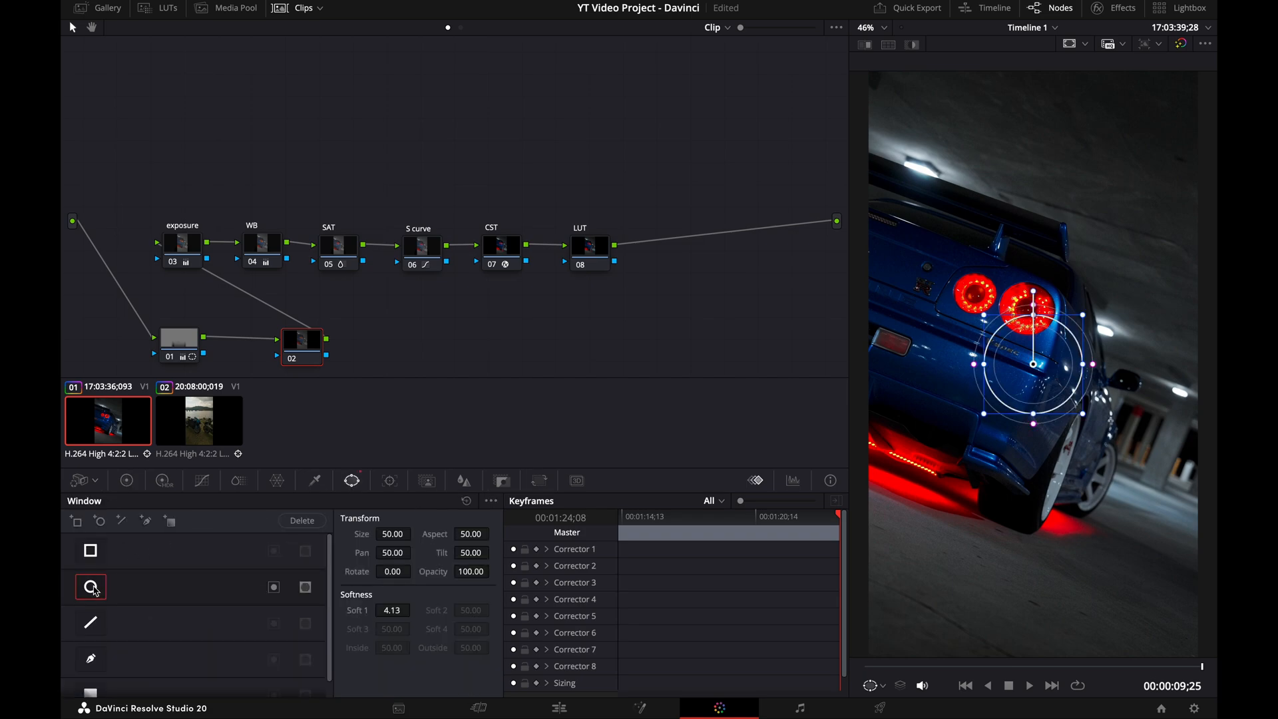
left_click_drag(986, 364, 894, 364)
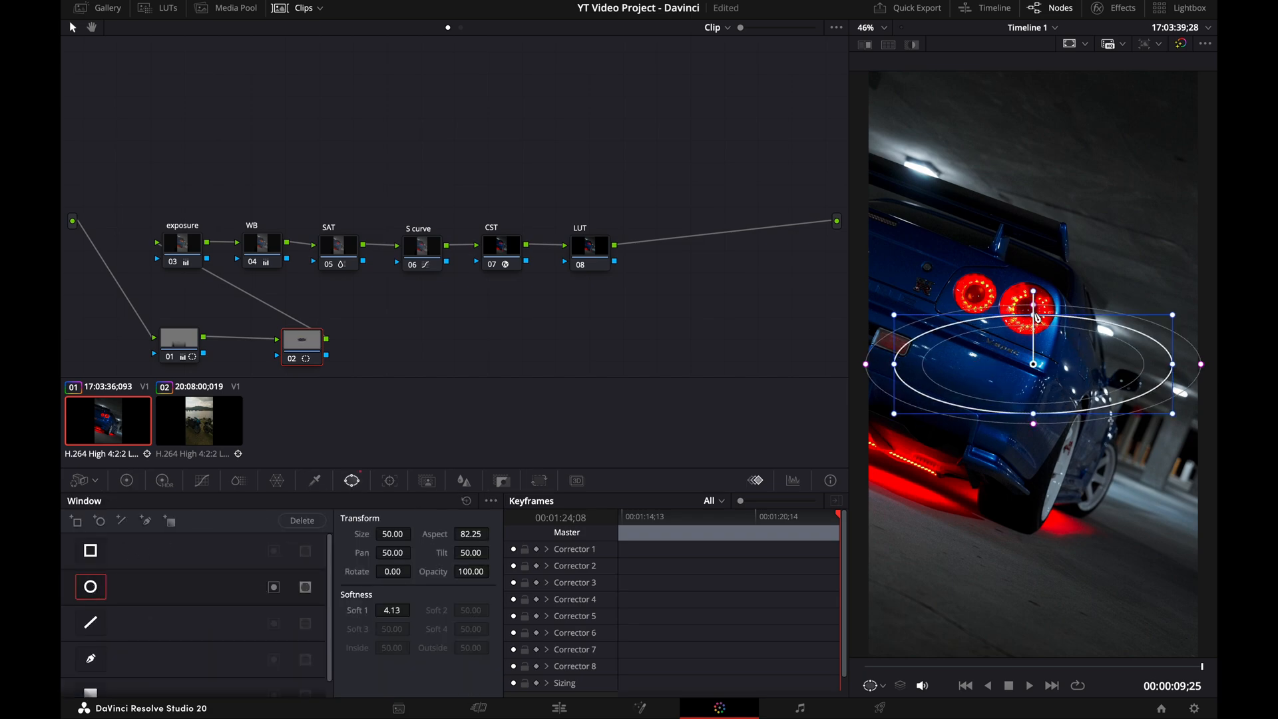
left_click_drag(1036, 319, 1031, 110)
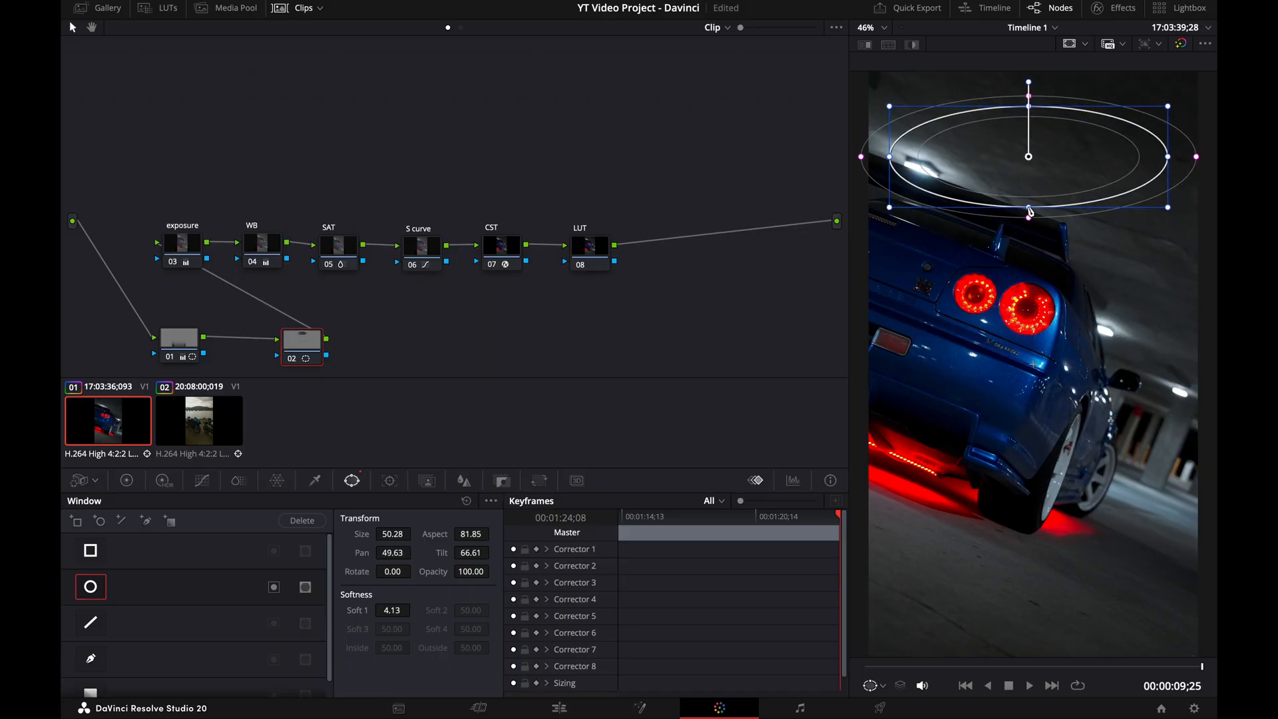
left_click_drag(1030, 212, 1033, 278)
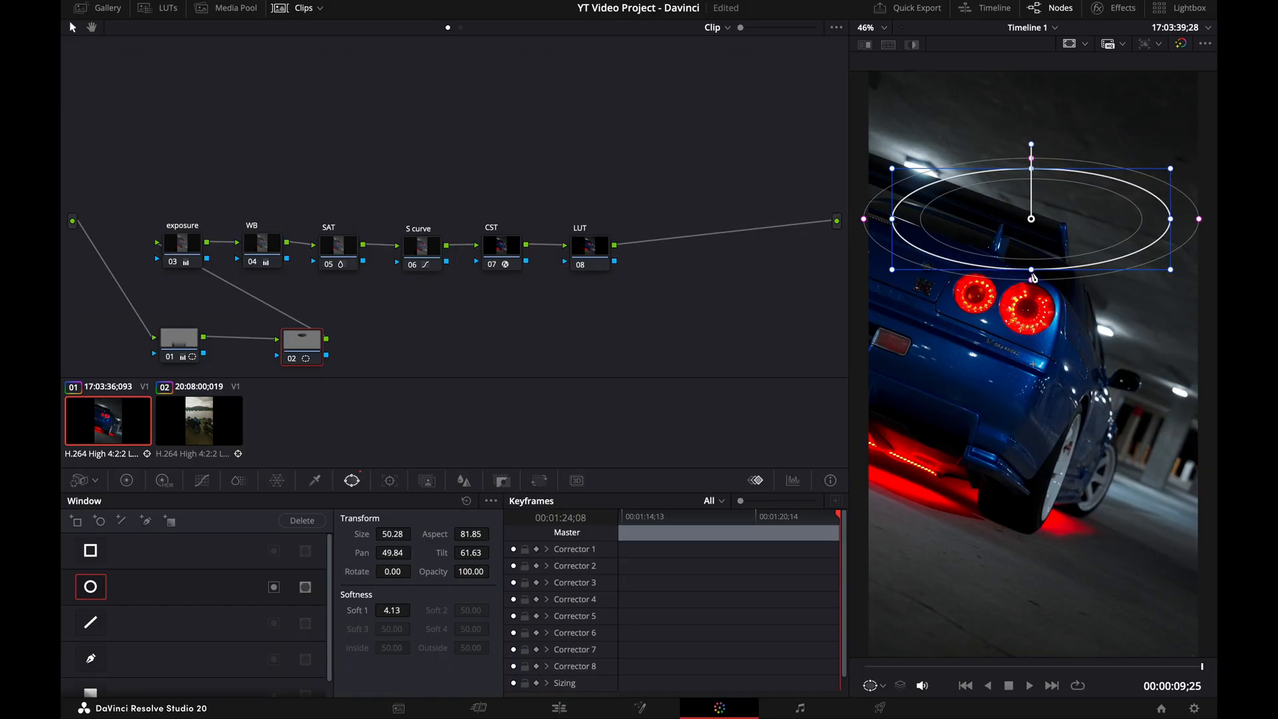
Step: Reshape node 02's ellipse around the car with size about 72.72, aspect 29.50, softness 11.53 and rotation -14.30, centred at pan 46.89 and tilt 52.01
left_click_drag(1032, 280, 1032, 462)
left_click_drag(1009, 283, 1002, 349)
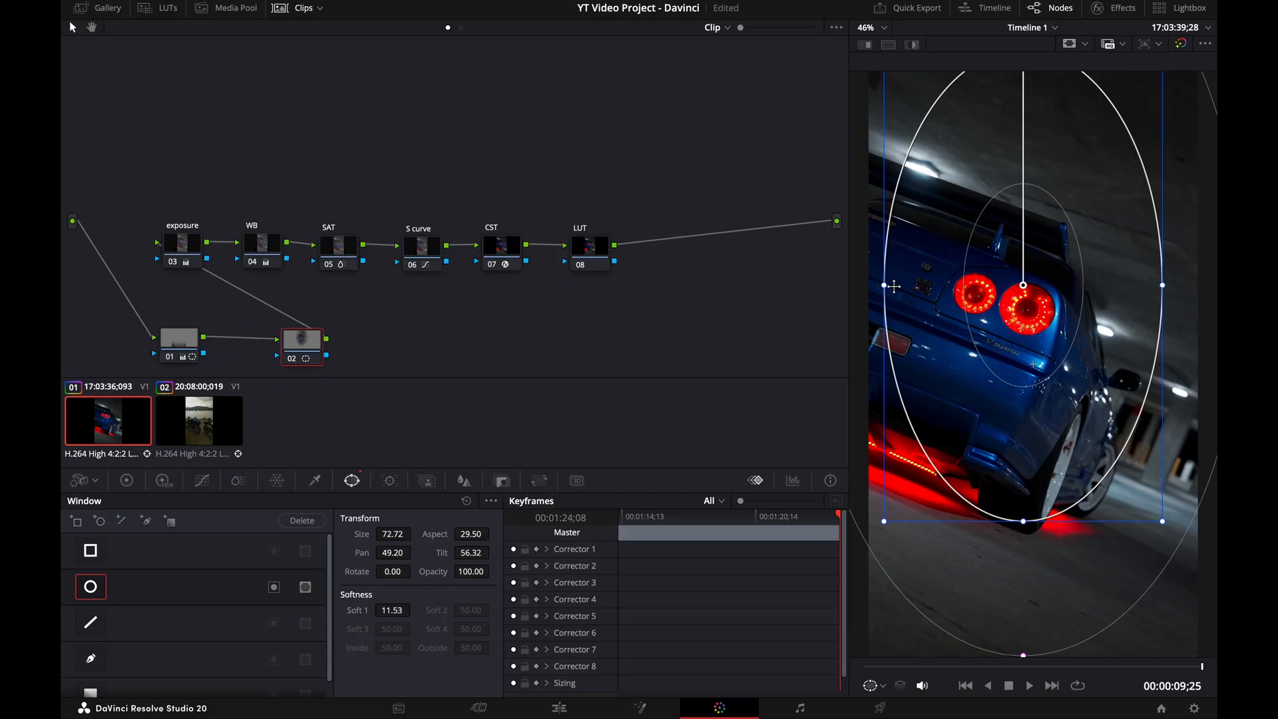
left_click_drag(888, 285, 877, 287)
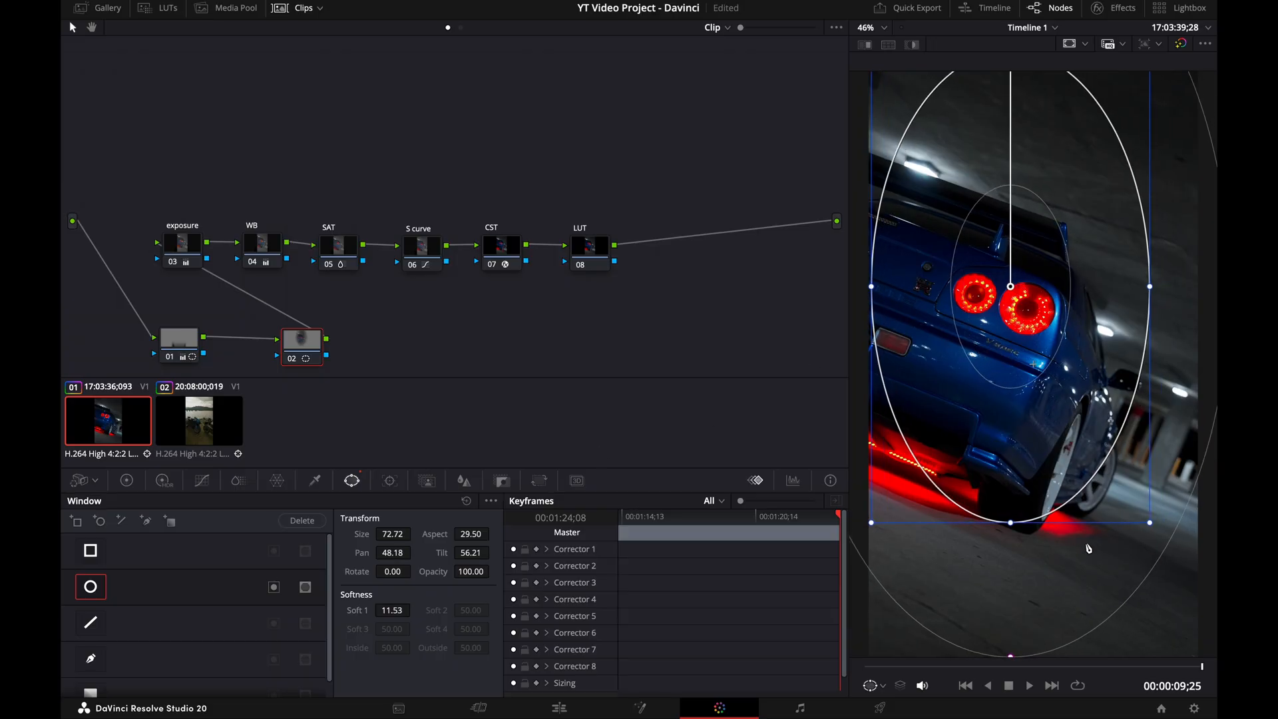
left_click_drag(1012, 291, 1012, 409)
left_click_drag(1006, 178, 936, 181)
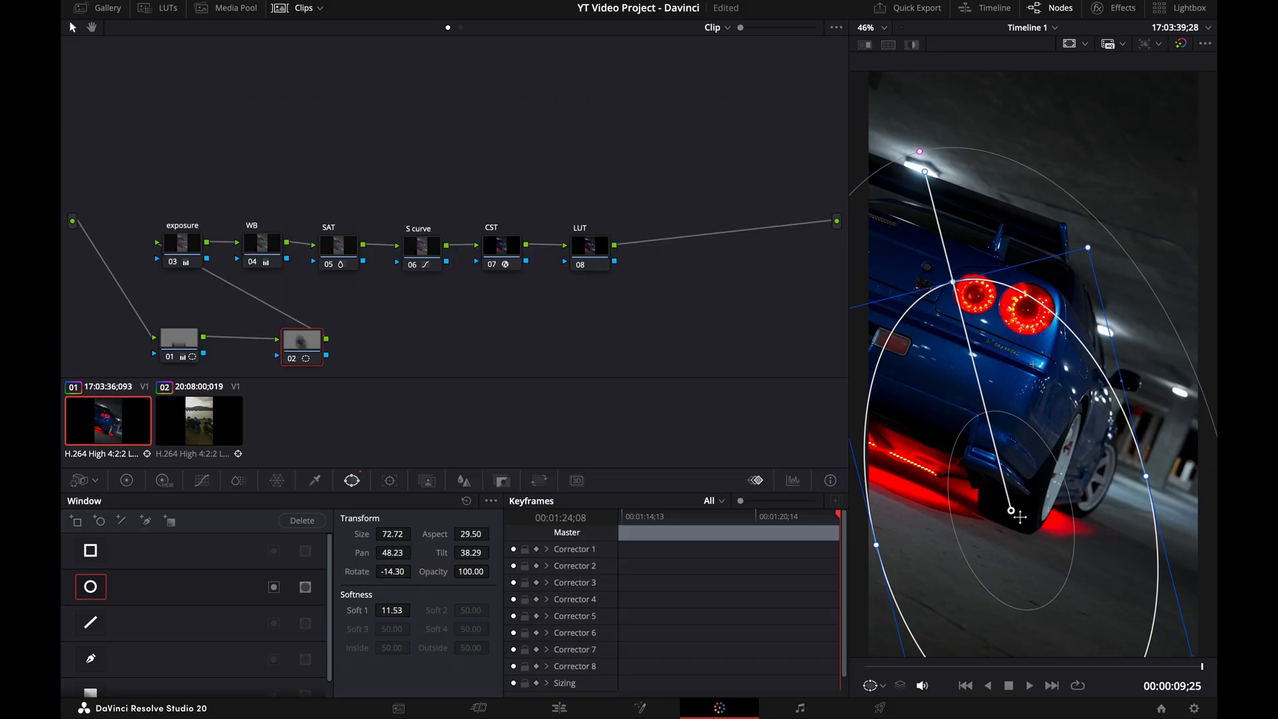
left_click_drag(1012, 511, 995, 340)
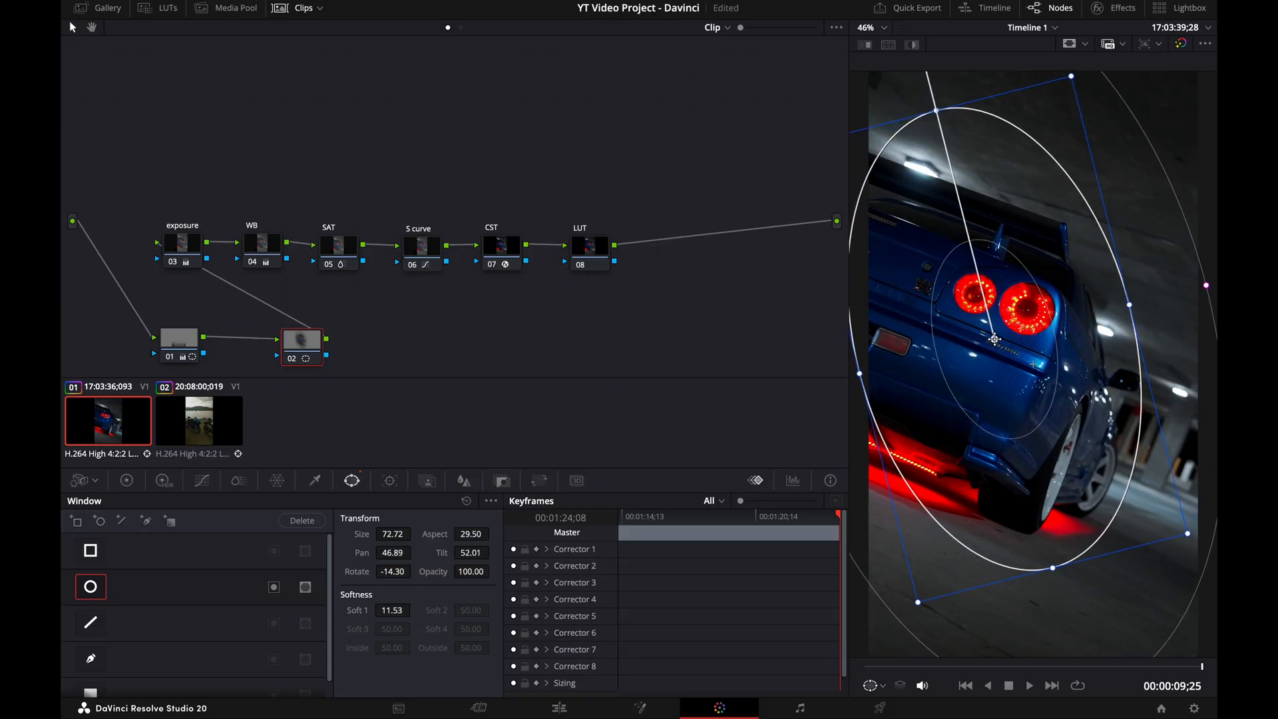
Step: Brighten the car inside node 02's window by setting the primaries offset to 28.00 and lift to 0.01
left_click(163, 480)
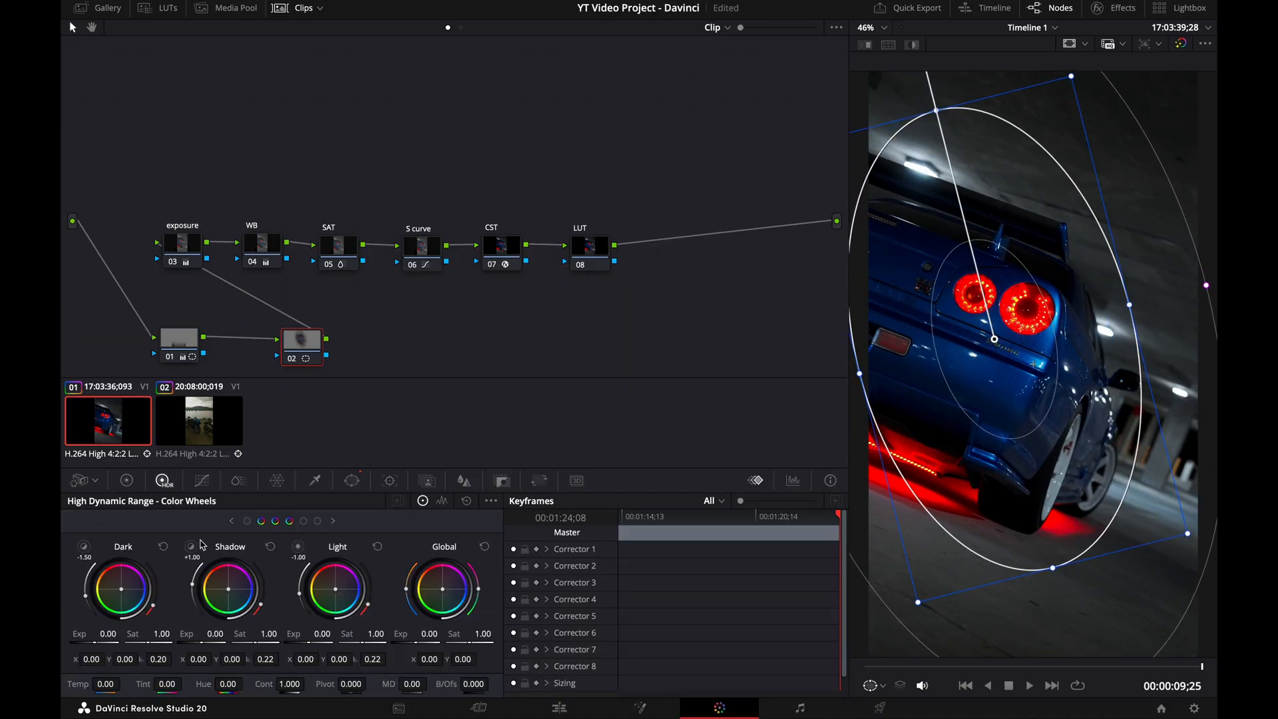
left_click(127, 480)
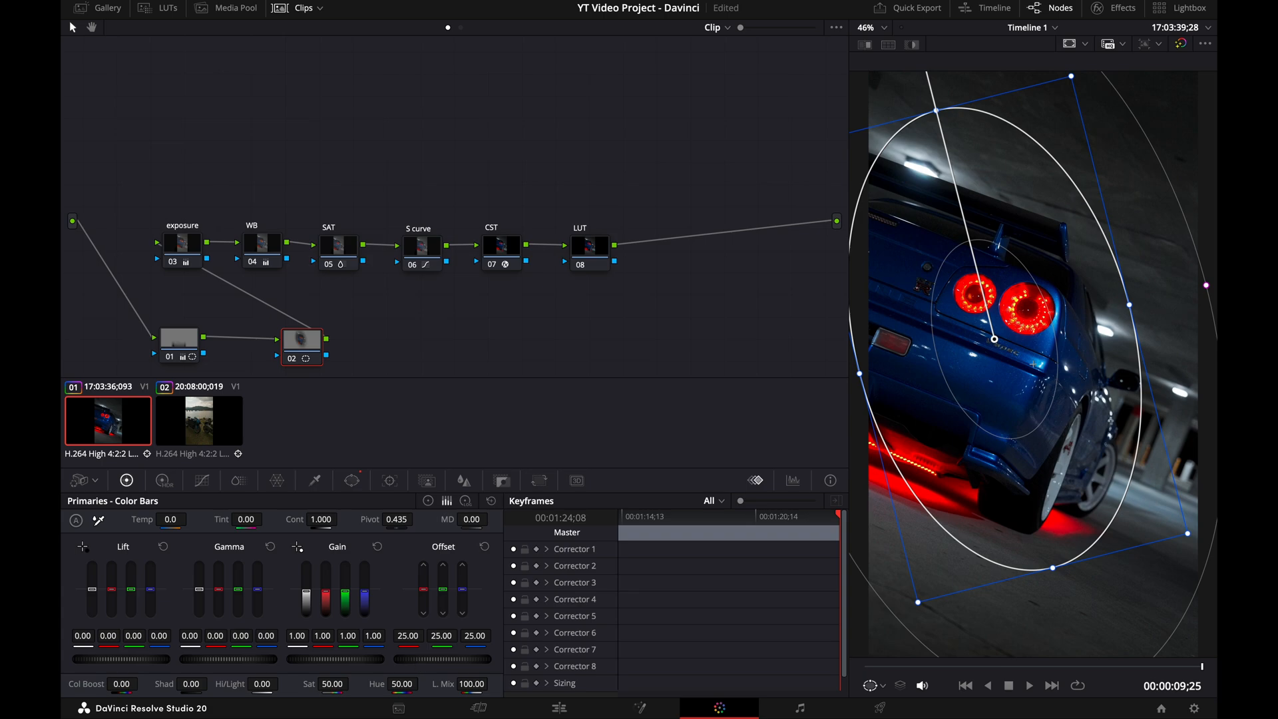
left_click_drag(443, 659, 454, 659)
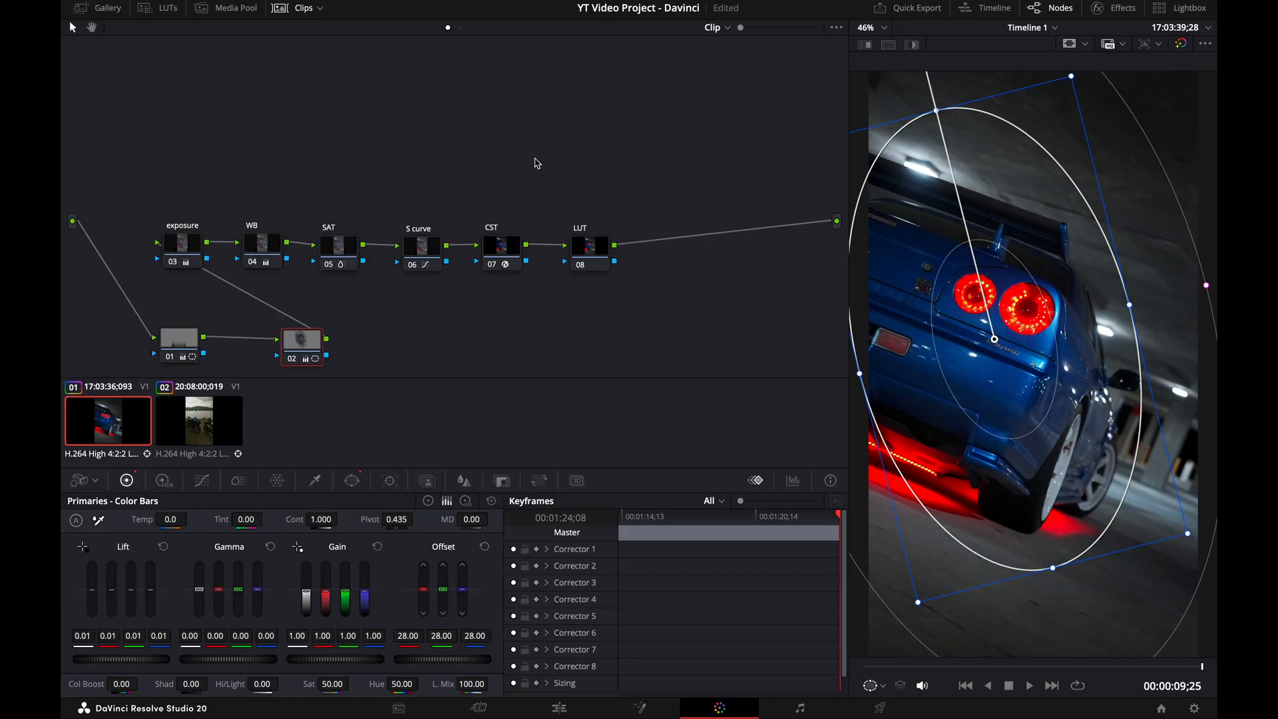
Step: Toggle node 02 off and on to compare the image with and without the brightened car
left_click(188, 249)
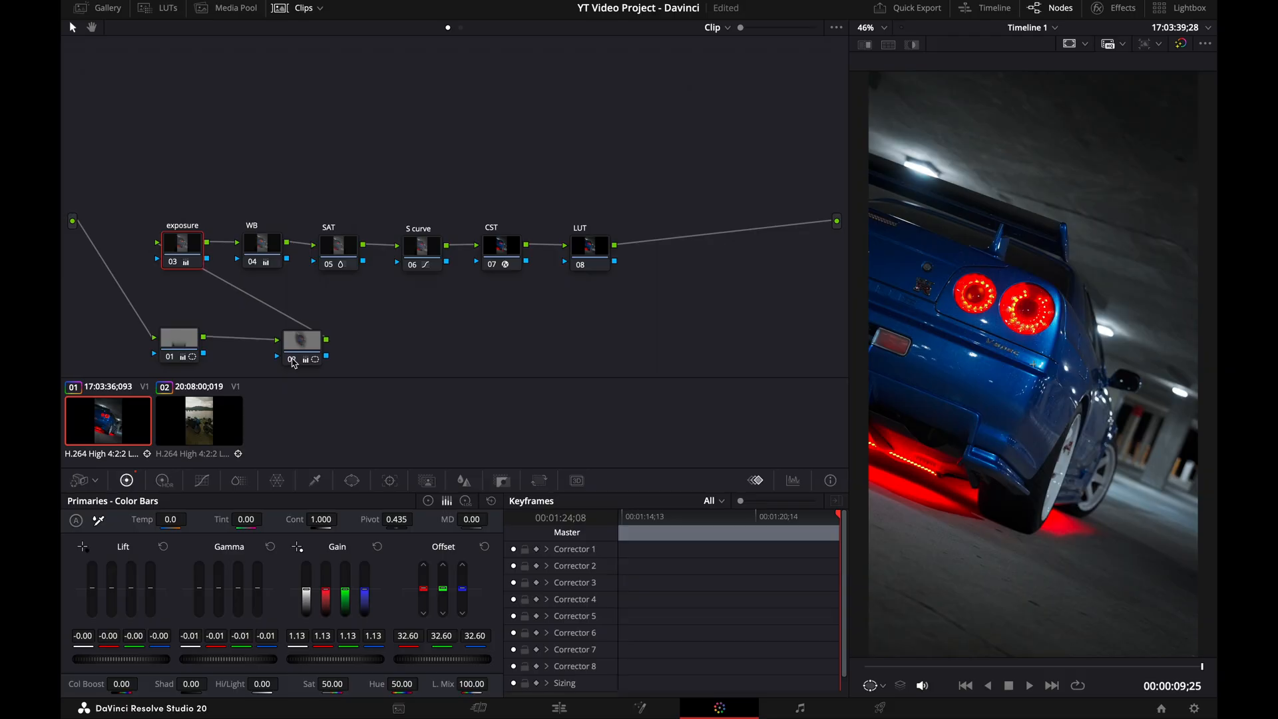
left_click(293, 360)
left_click(293, 360)
Step: Apply the LD - Pure 1 look from the Pure Finishing LUT collection to the LUT node
left_click(600, 243)
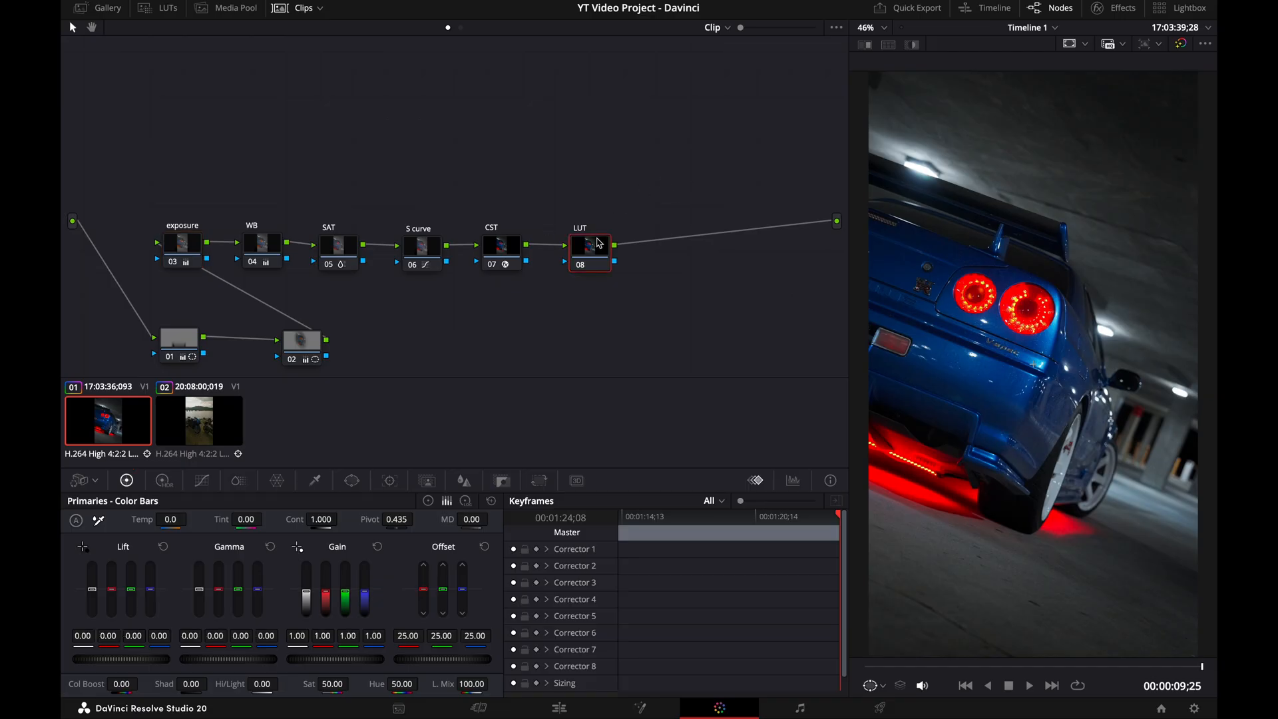
left_click(161, 8)
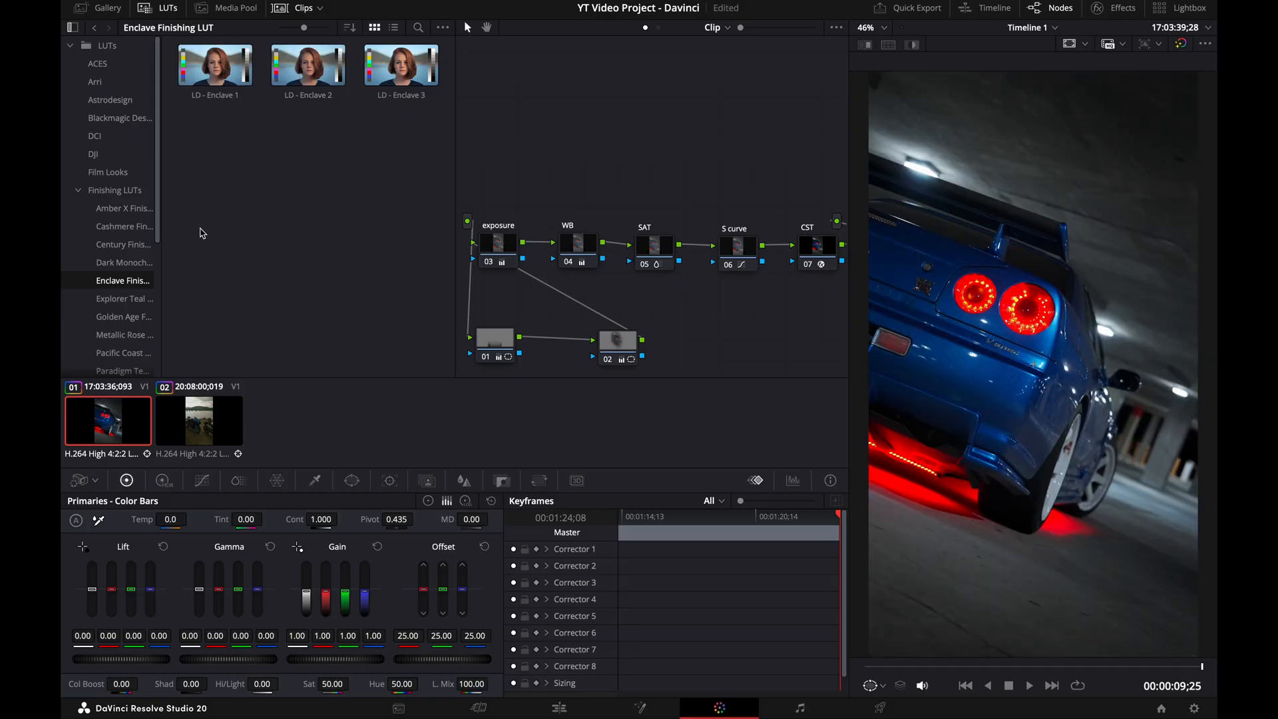
scroll(125, 281, "down", 3)
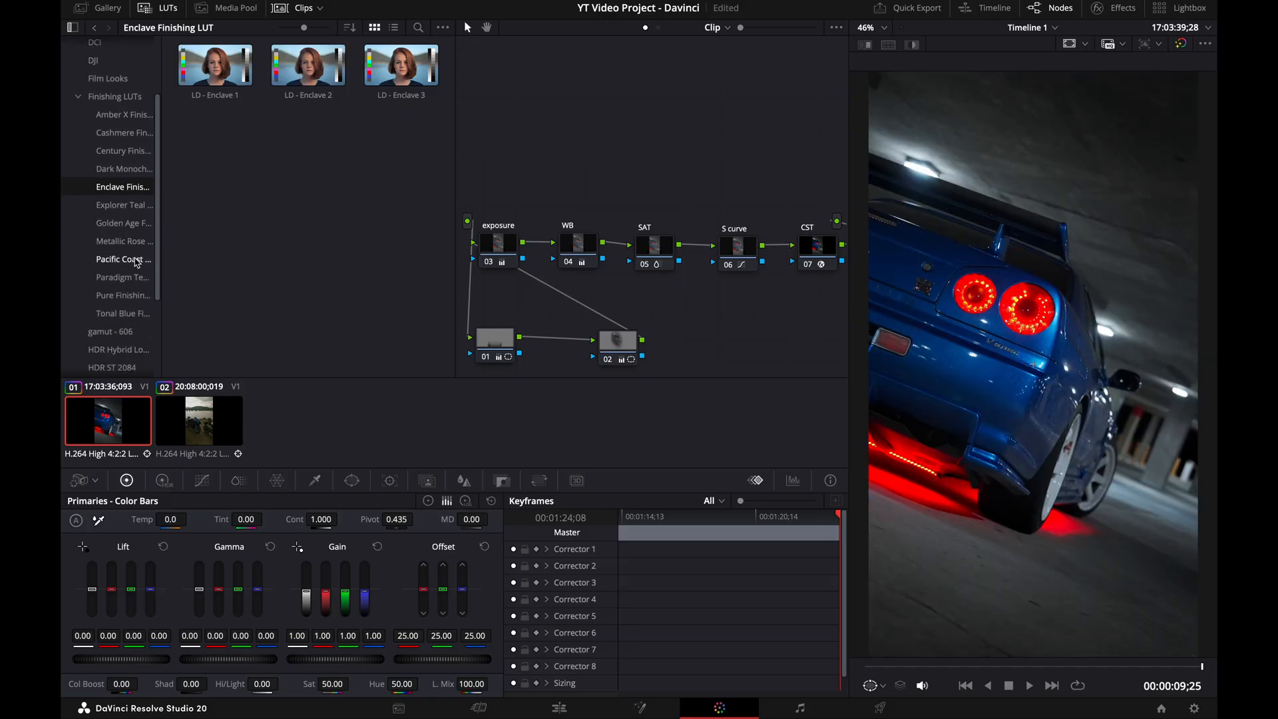
left_click(133, 298)
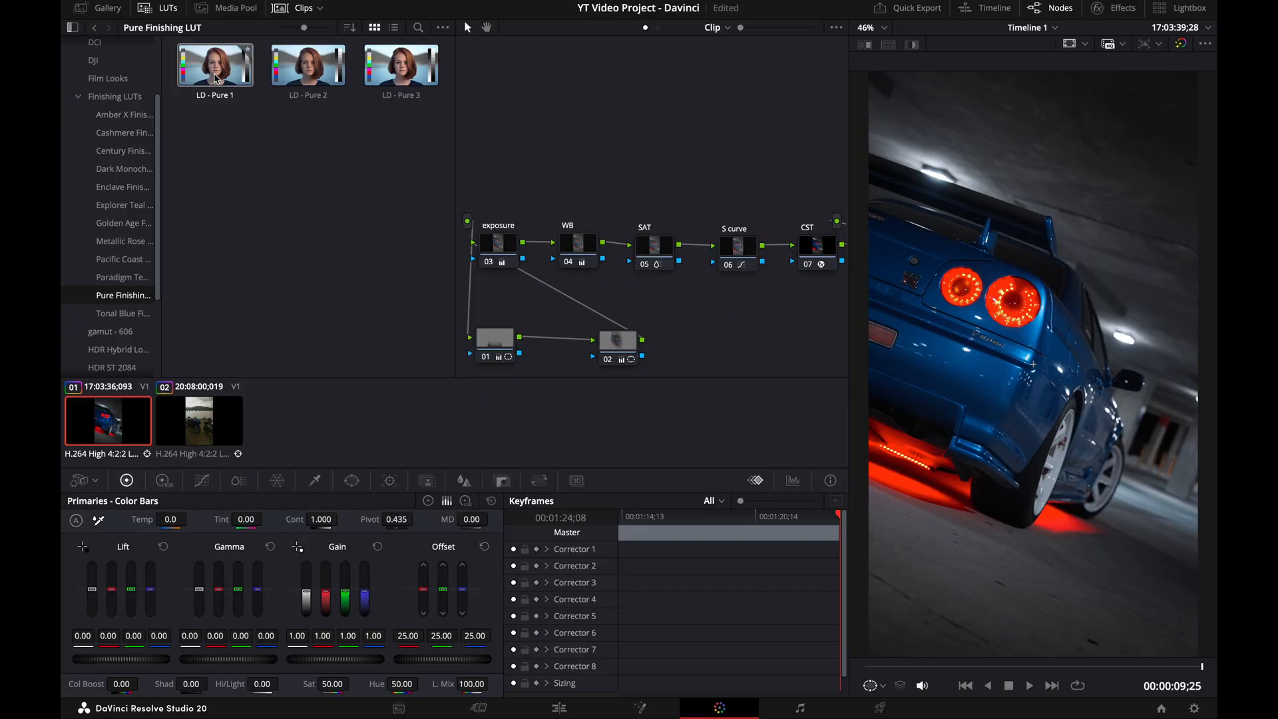
left_click(215, 80)
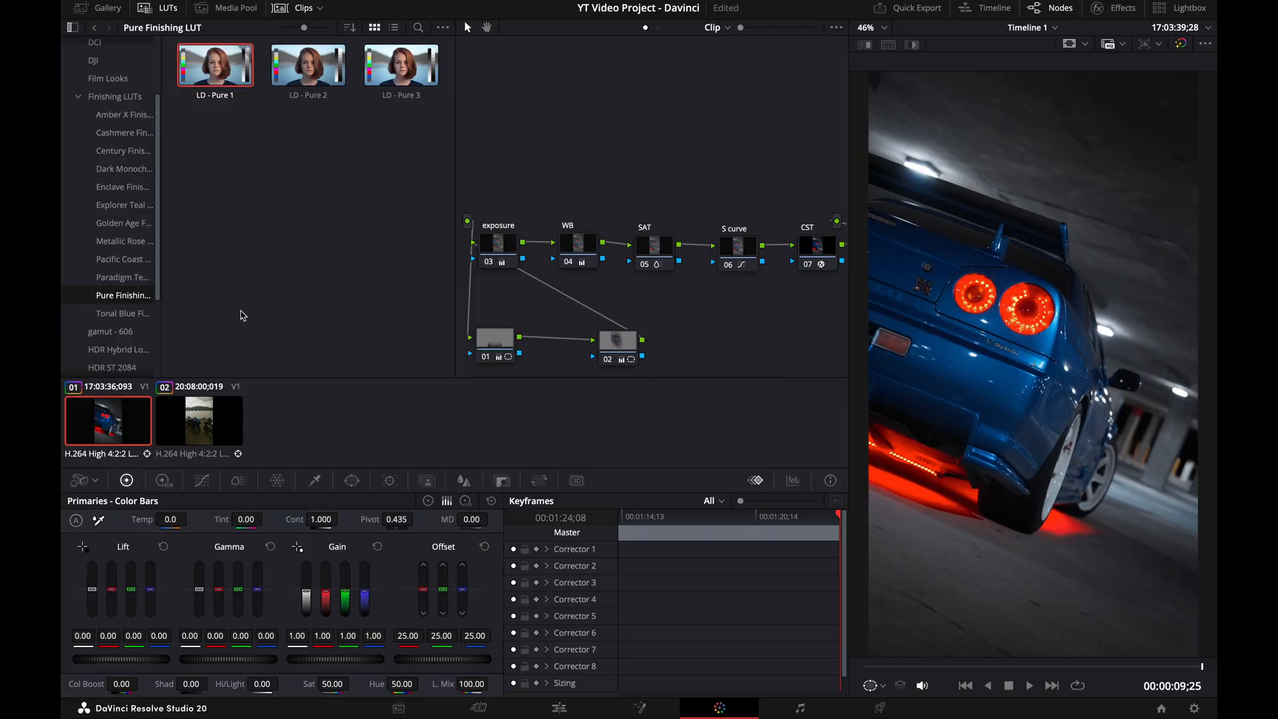
Step: Review the SAT node's ColorSlice settings, the stills gallery, the media pool, the LUT library and the node chain
left_click(653, 243)
left_click(239, 482)
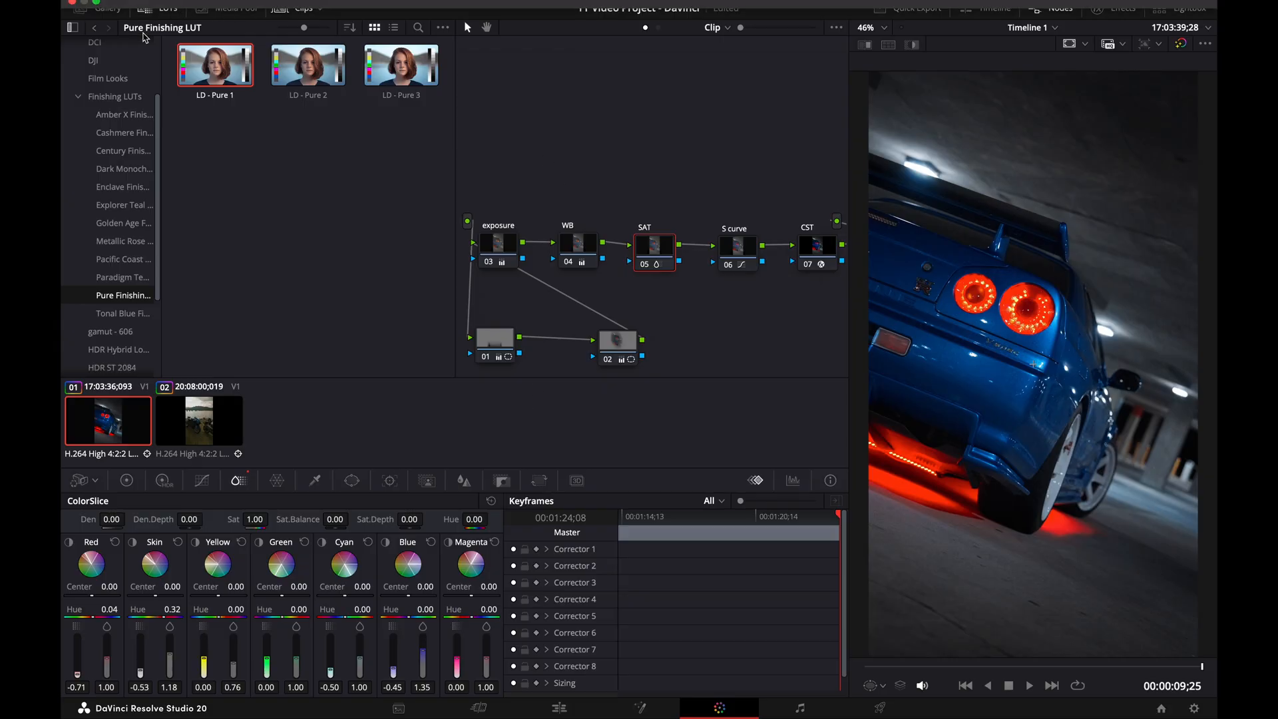
left_click(108, 9)
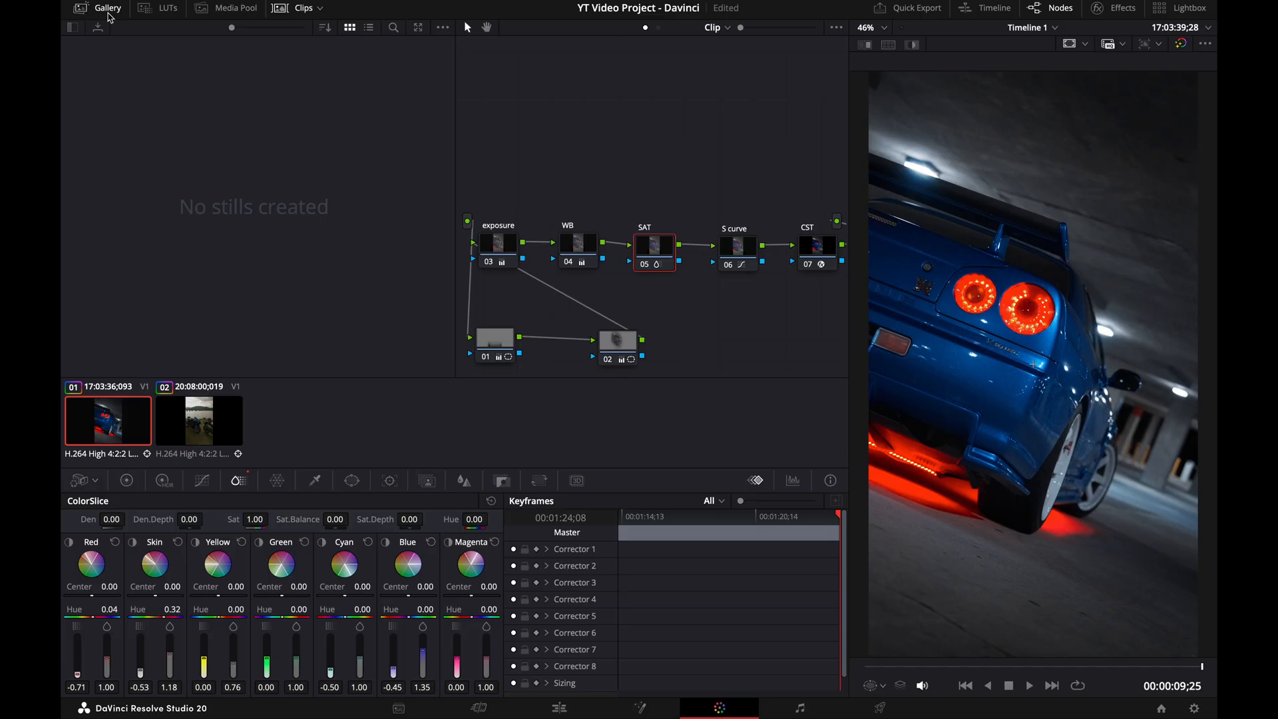
left_click(109, 13)
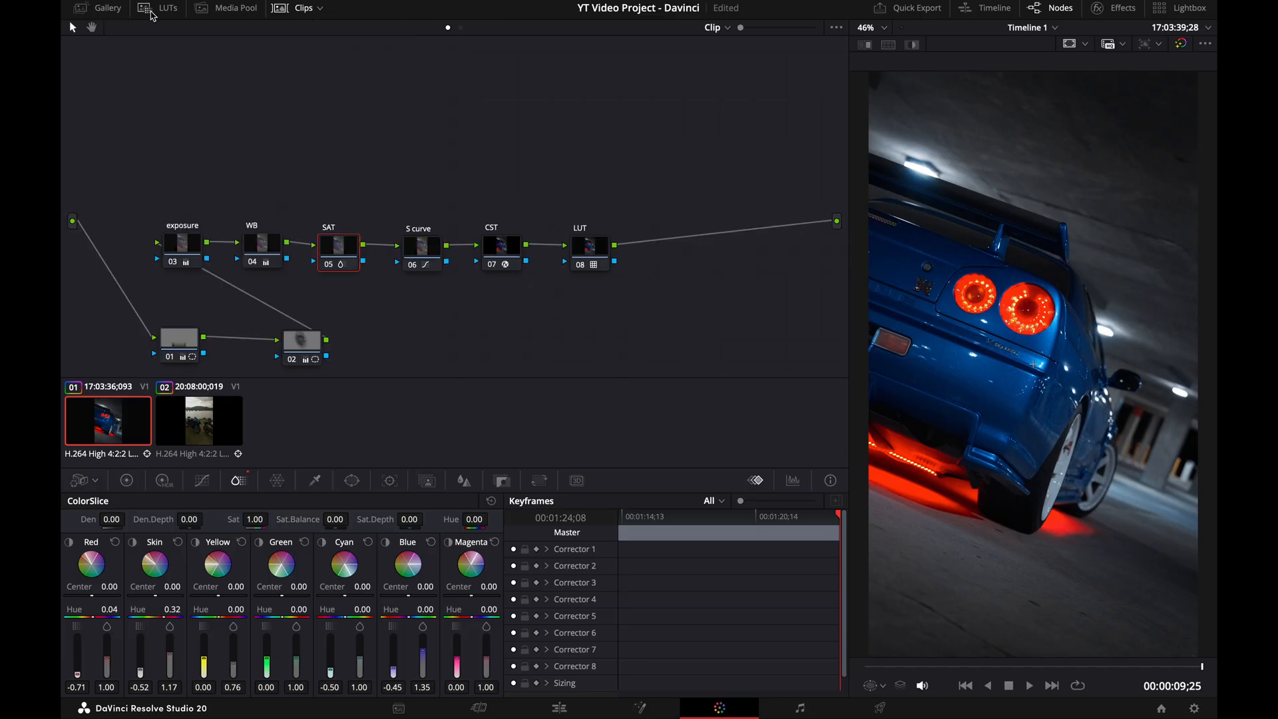
left_click(153, 14)
left_click(219, 18)
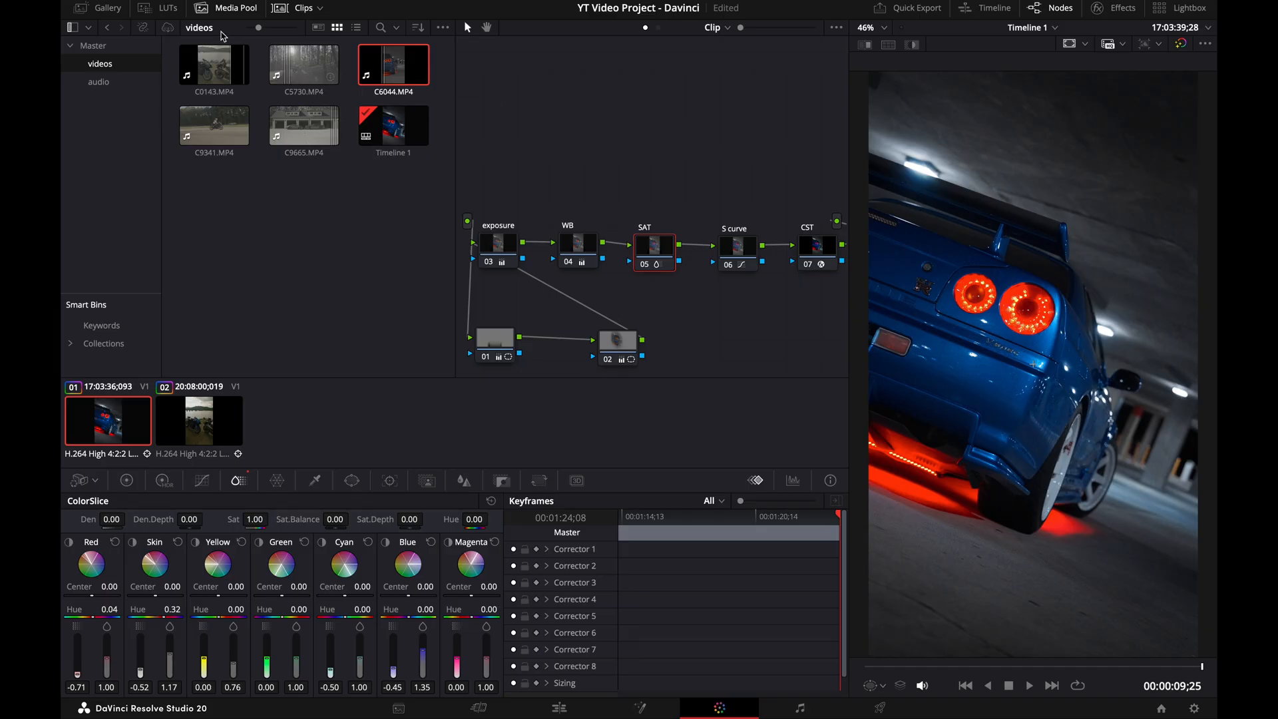
left_click(166, 11)
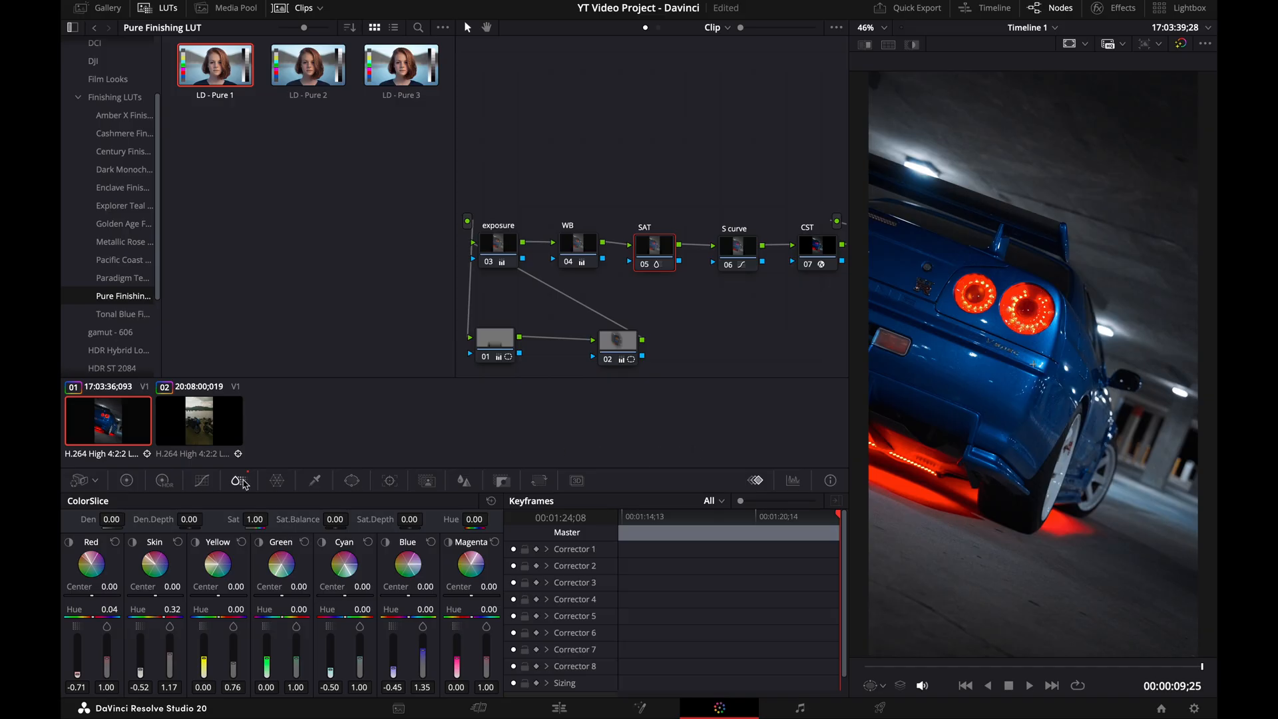
left_click(168, 8)
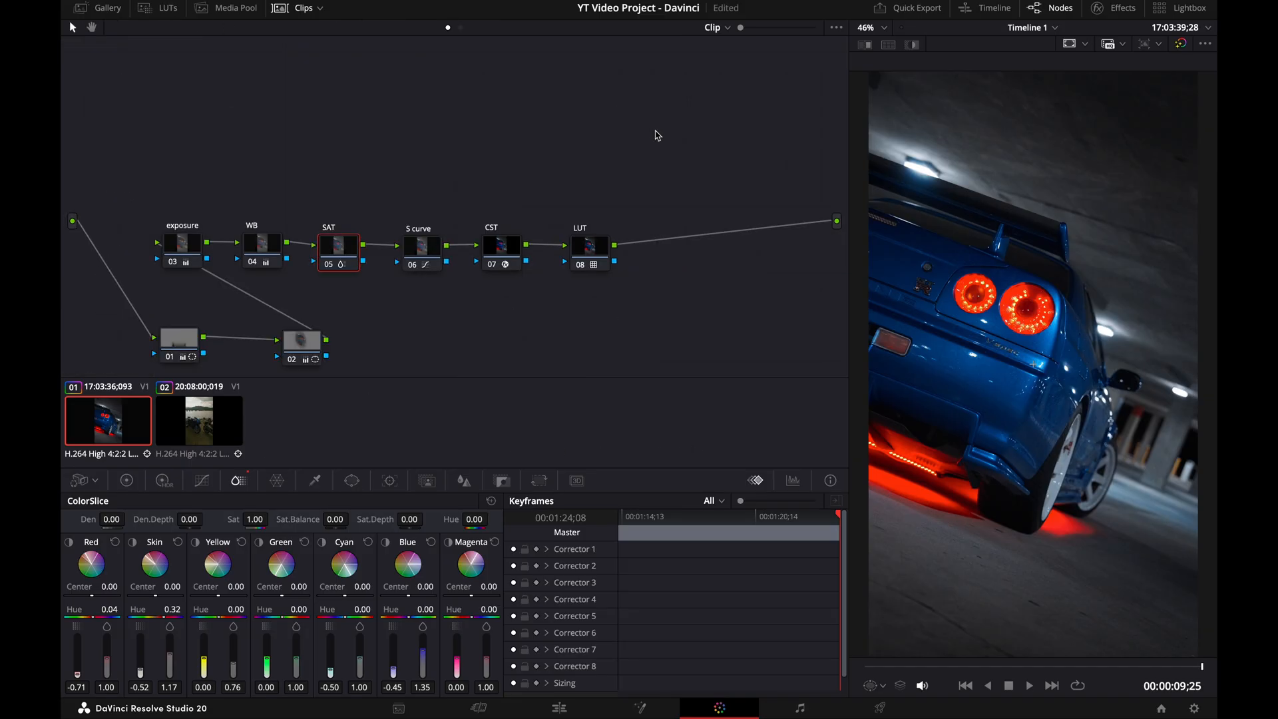
scroll(402, 288, "down", 5)
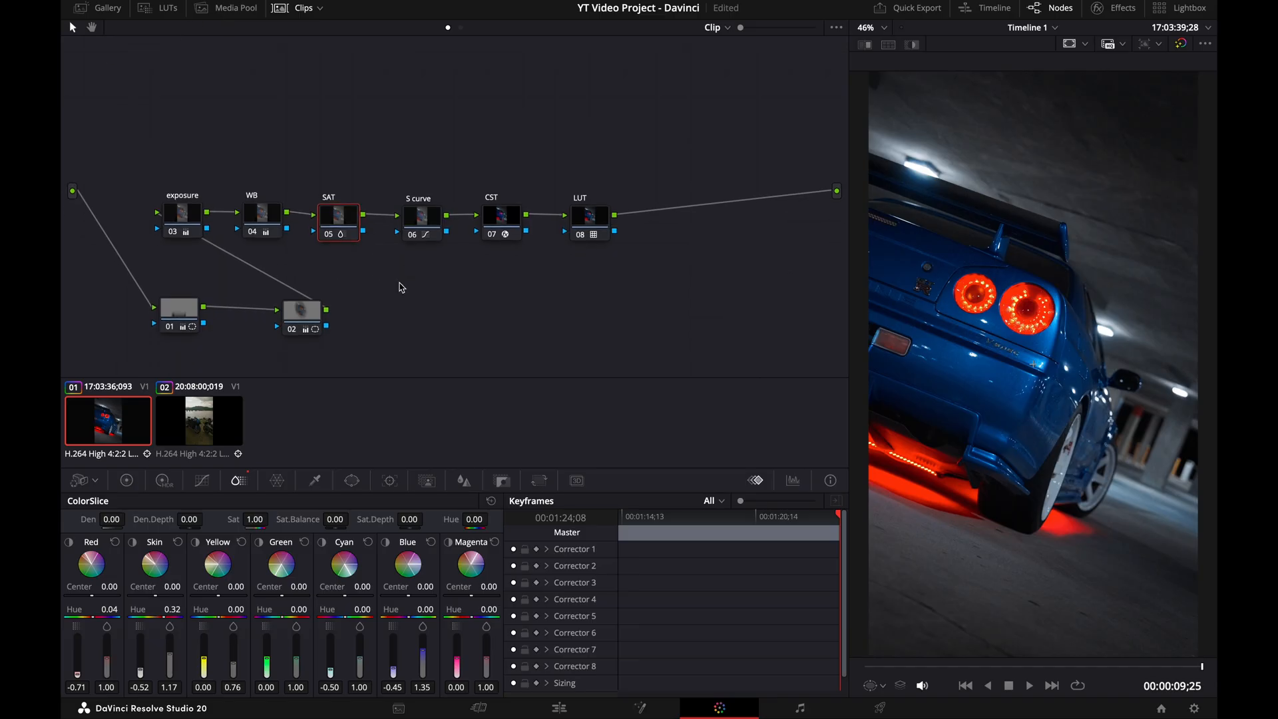
scroll(402, 288, "up", 3)
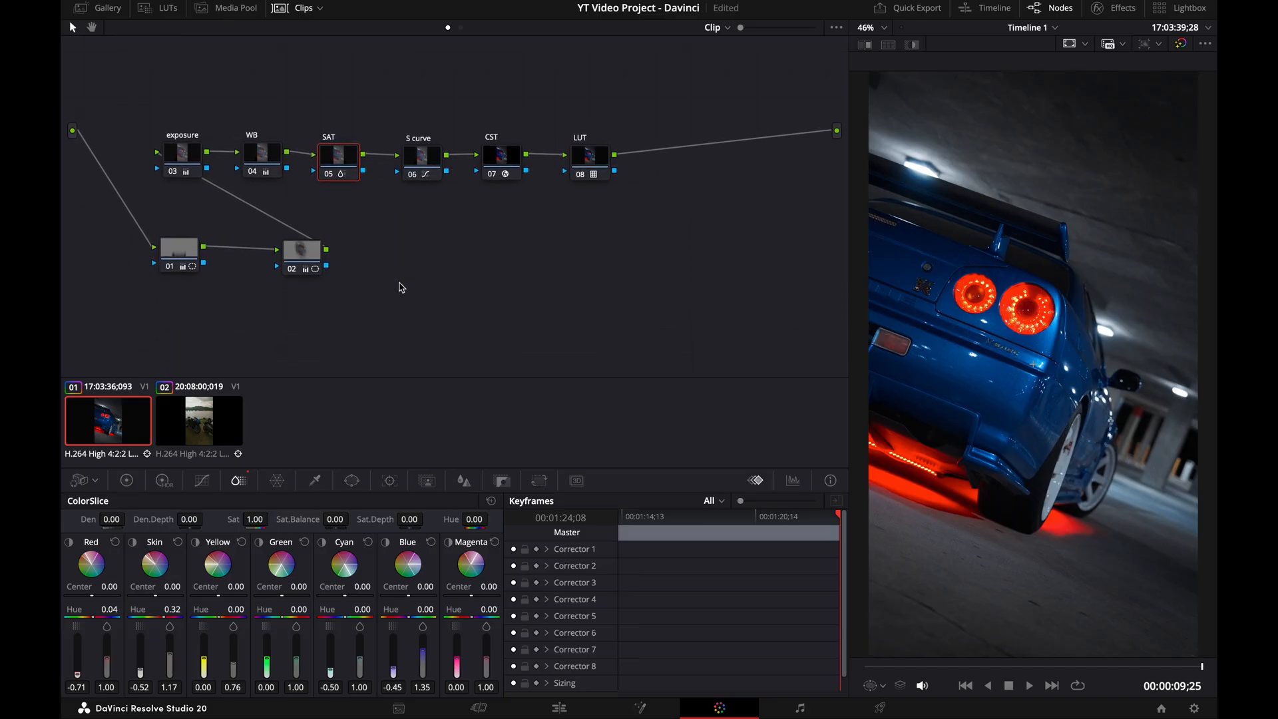
Step: Insert a new serial node between WB and SAT, place it below SAT and apply the Halation effect to it
left_click(1115, 9)
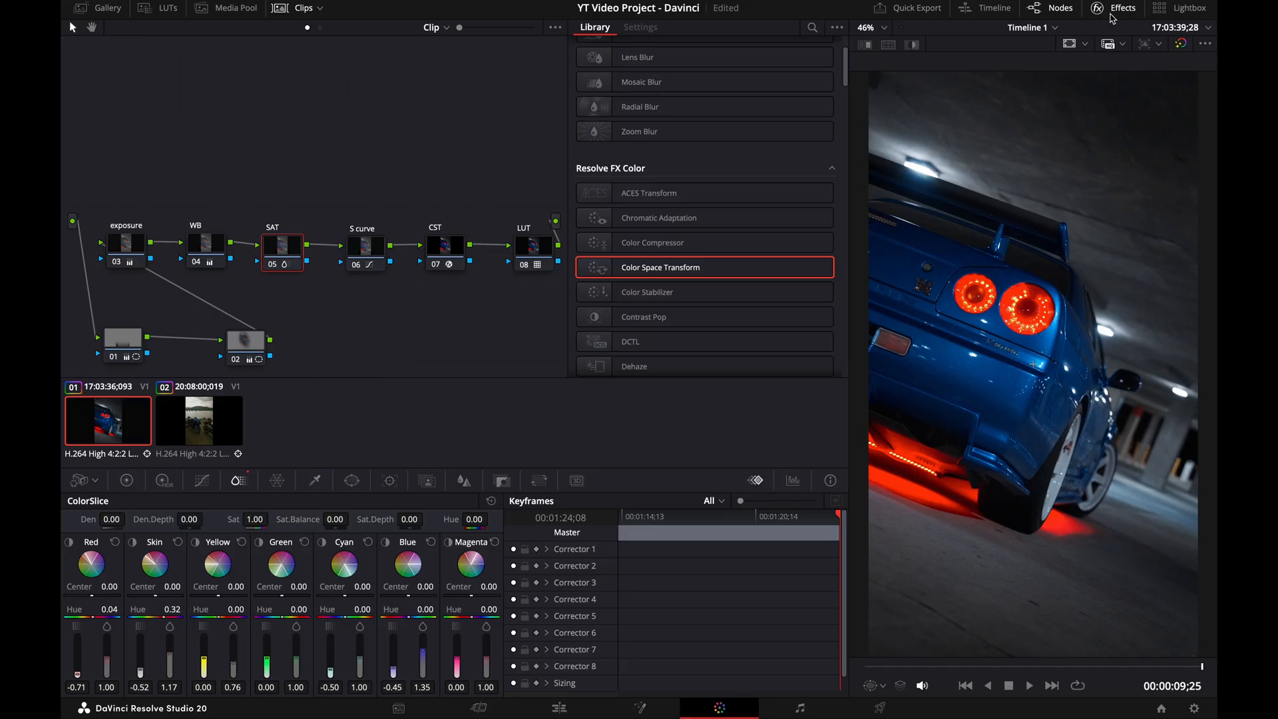
scroll(699, 280, "down", 5)
scroll(692, 310, "up", 2)
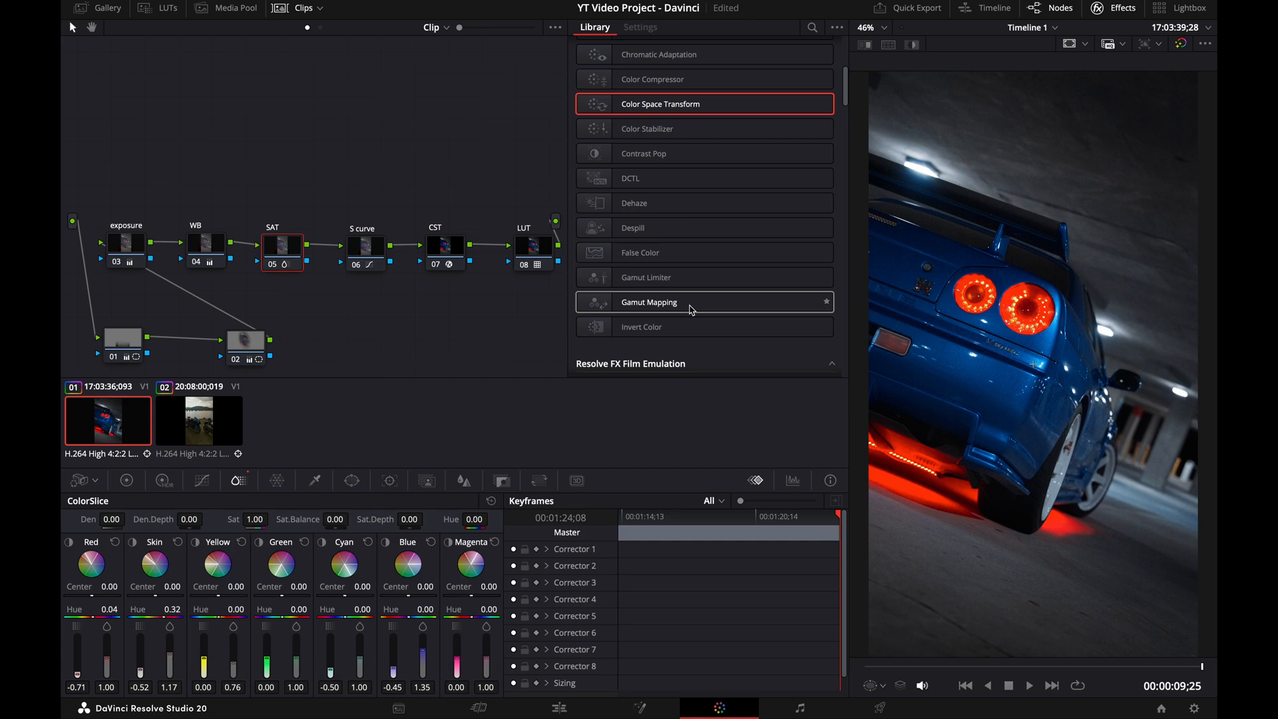
scroll(692, 311, "down", 5)
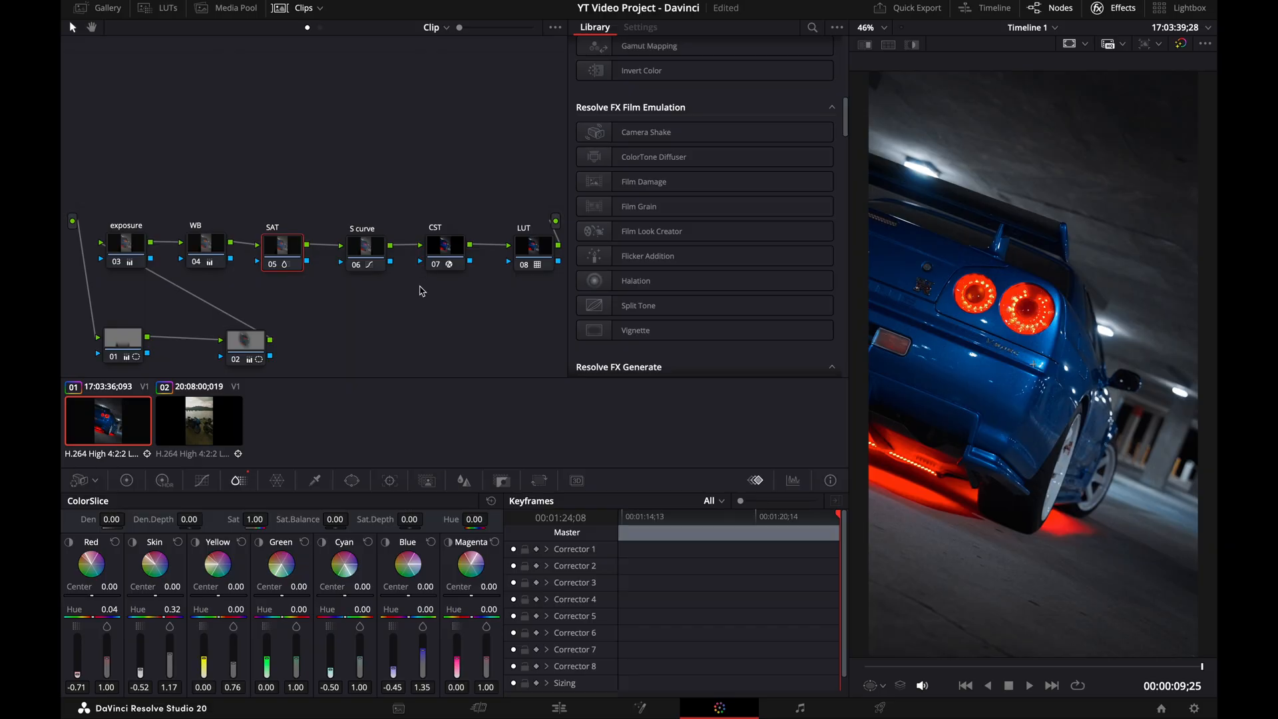
key("shift+s")
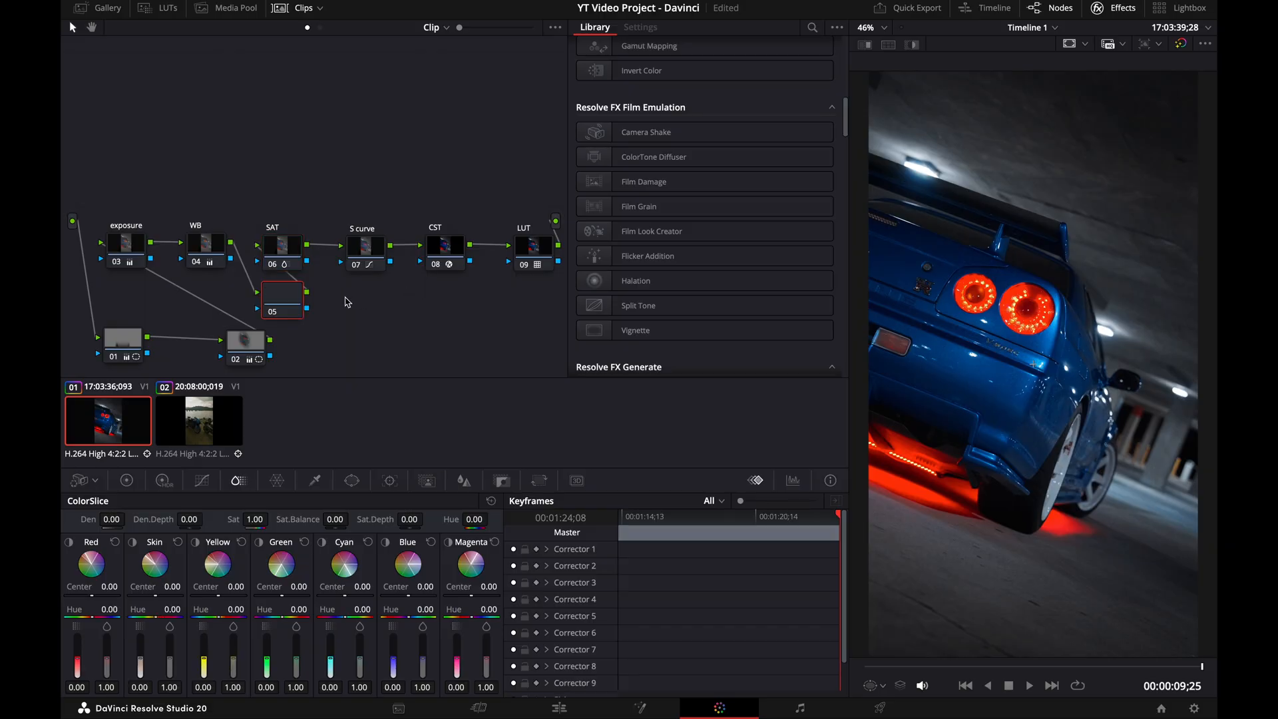
mouse_move(281, 304)
left_mouse_down()
mouse_move(306, 310)
mouse_move(289, 306)
left_mouse_up()
left_click_drag(636, 284, 290, 299)
Step: Set Halation's dye layer gamma to 0.395 and its secondary glow strength to about 0.155
scroll(622, 251, "down", 2)
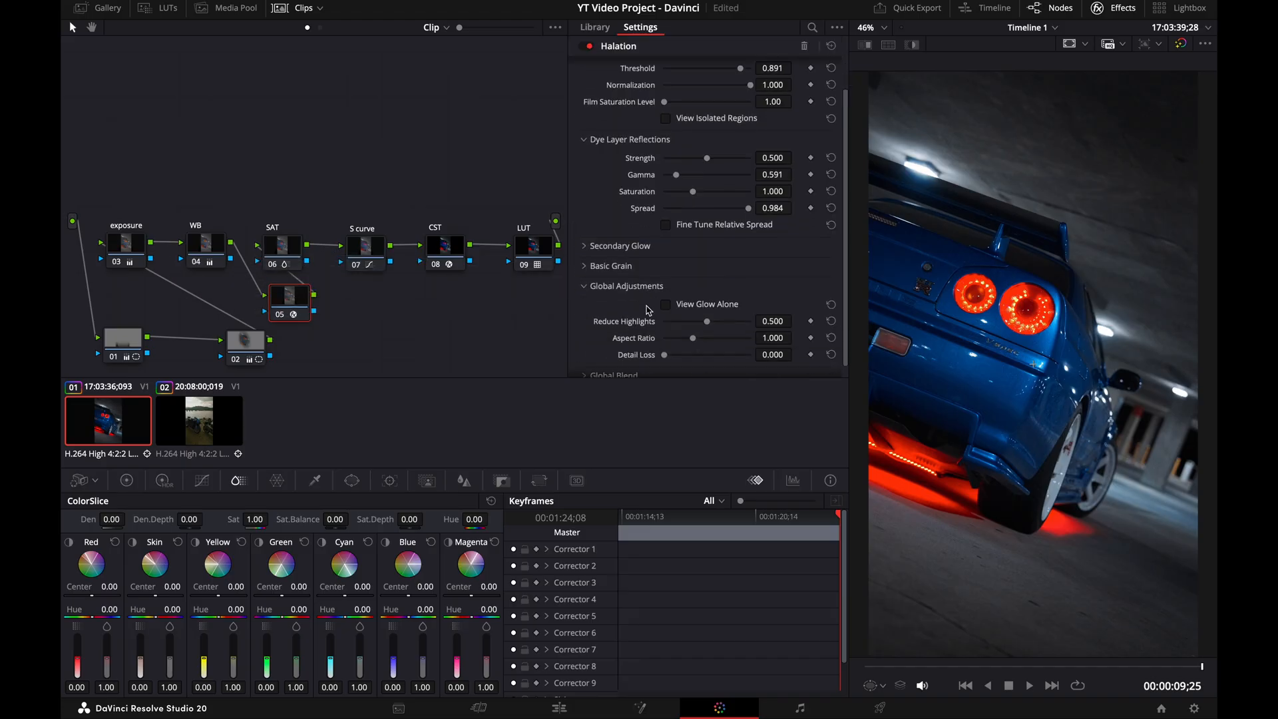
mouse_move(665, 265)
left_mouse_down()
mouse_move(707, 280)
mouse_move(685, 279)
left_mouse_up()
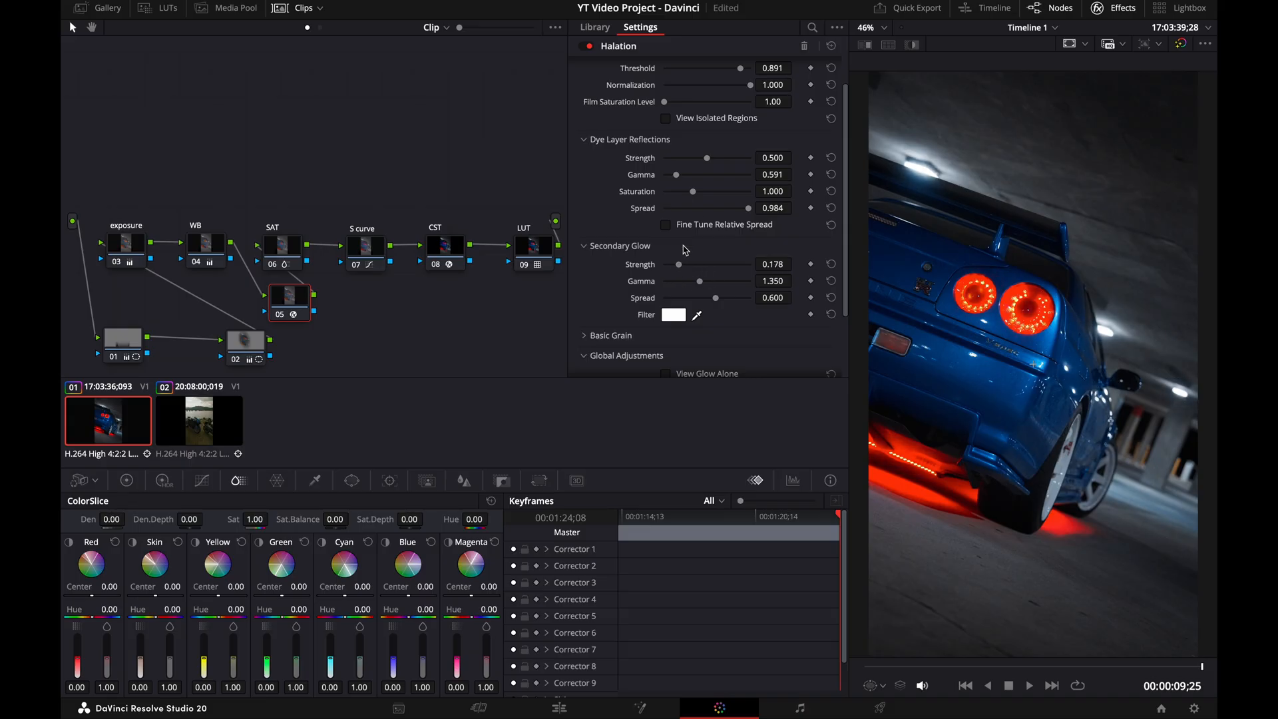
mouse_move(681, 175)
left_mouse_down()
mouse_move(642, 176)
mouse_move(672, 187)
left_mouse_up()
mouse_move(680, 266)
left_mouse_down()
mouse_move(707, 273)
mouse_move(679, 275)
left_mouse_up()
Step: Tint Halation's secondary glow light orange and set its strength to 0.295, gamma to 1.784 and spread to 0.659
left_click(685, 316)
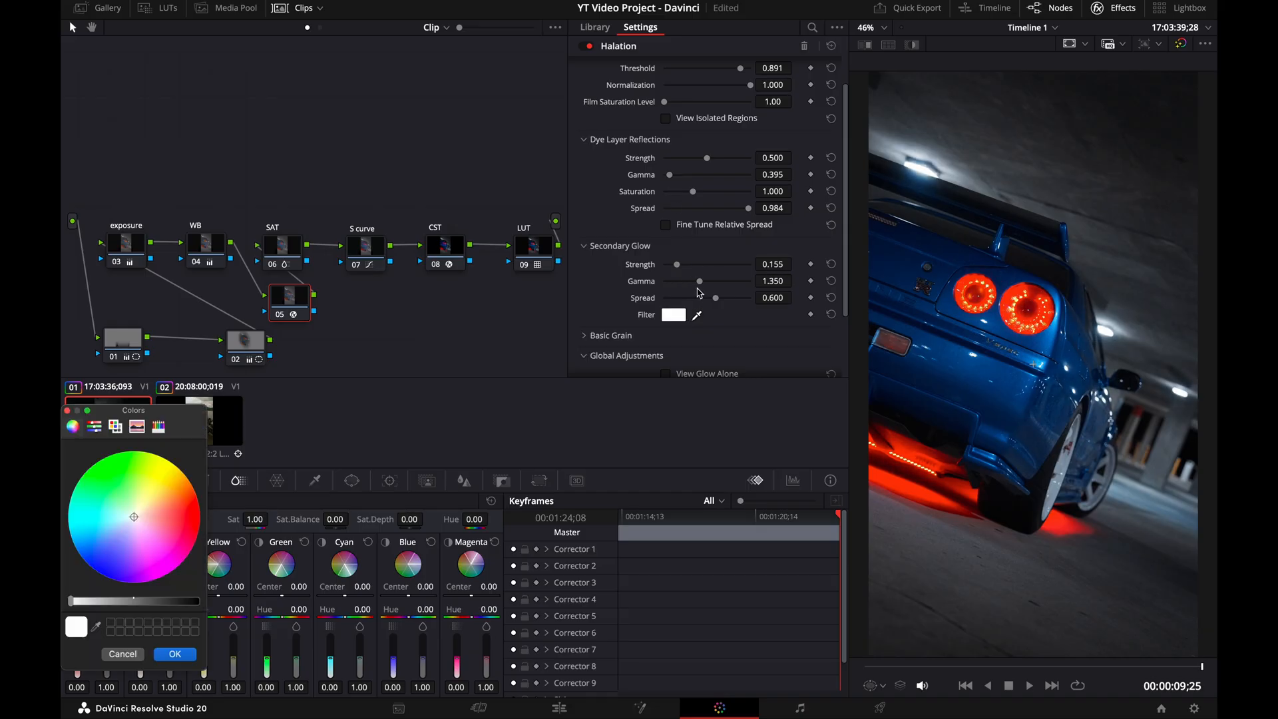
left_click(133, 514)
mouse_move(135, 517)
left_mouse_down()
mouse_move(181, 510)
mouse_move(85, 526)
mouse_move(181, 513)
mouse_move(162, 586)
mouse_move(193, 510)
mouse_move(155, 501)
left_mouse_up()
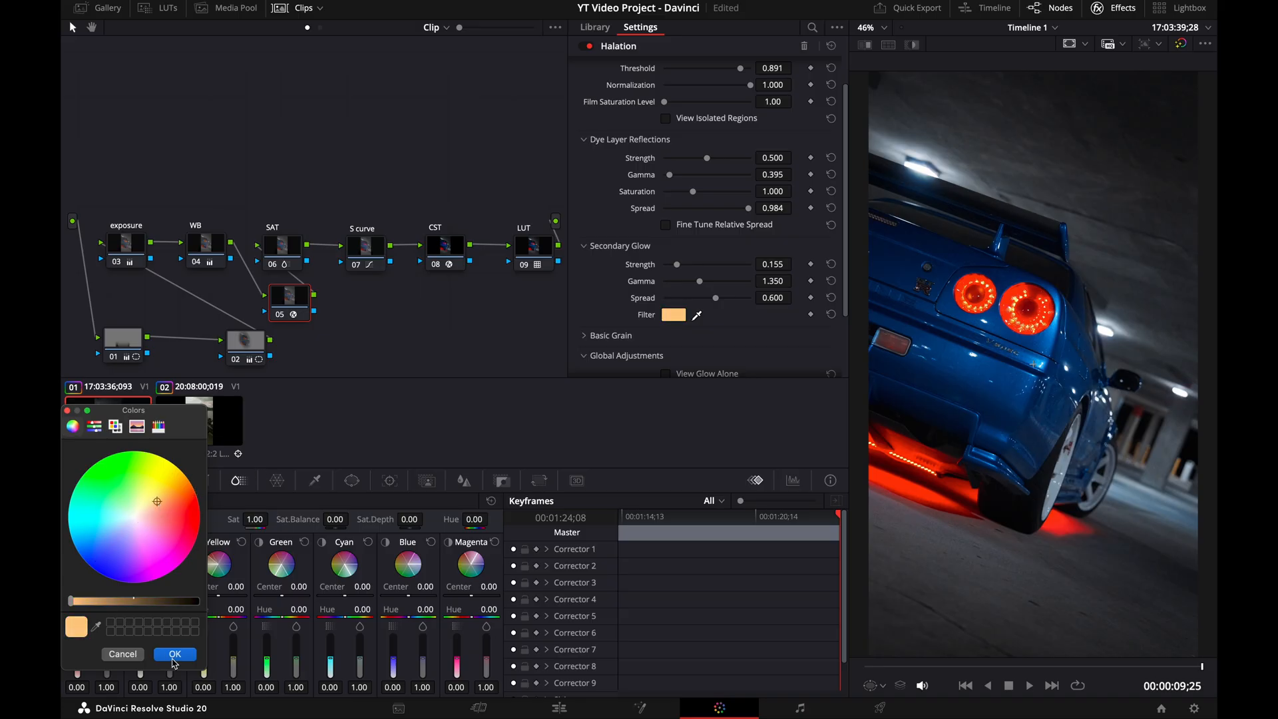
left_click(175, 656)
left_click_drag(700, 281, 722, 325)
Step: Toggle Halation off and on to compare the glow, and review its settings
left_click(586, 47)
left_click(586, 46)
left_click(586, 47)
left_click(586, 47)
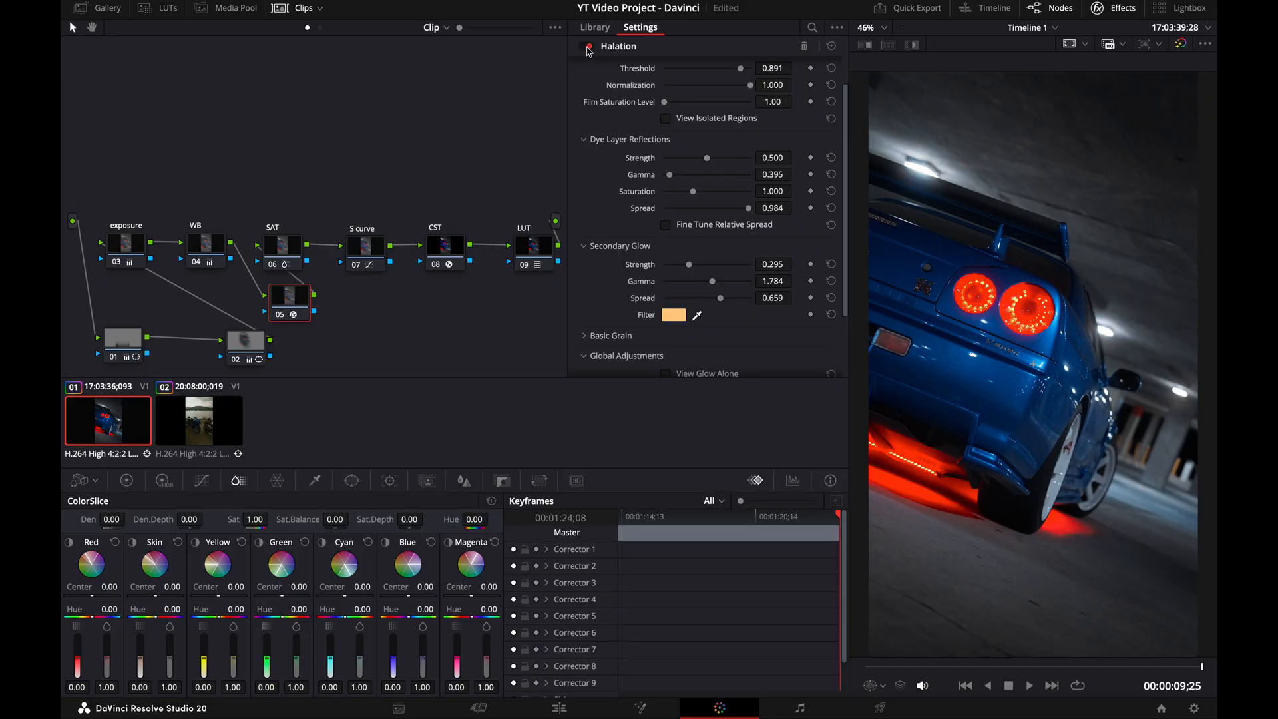
scroll(663, 126, "up", 2)
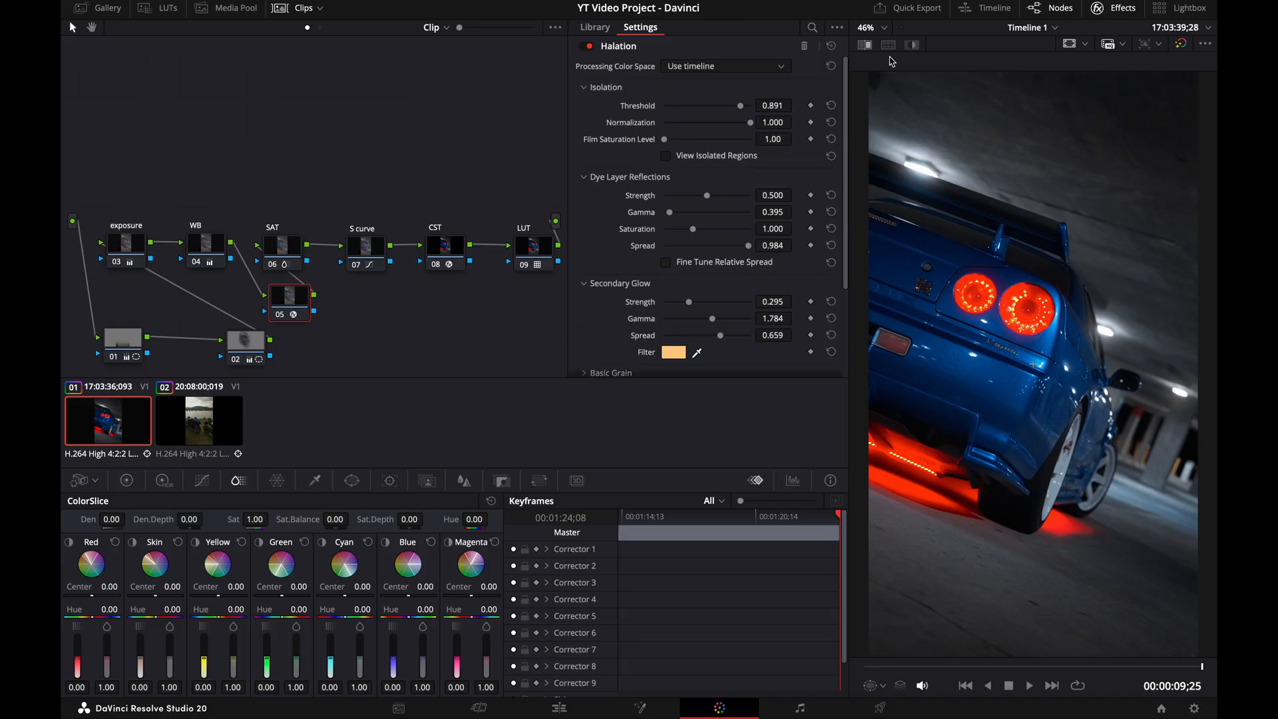
scroll(621, 232, "down", 2)
scroll(621, 232, "up", 2)
Step: Search the effects library for "noise"
left_click(1115, 8)
left_click(1115, 8)
left_click(813, 27)
type("noise")
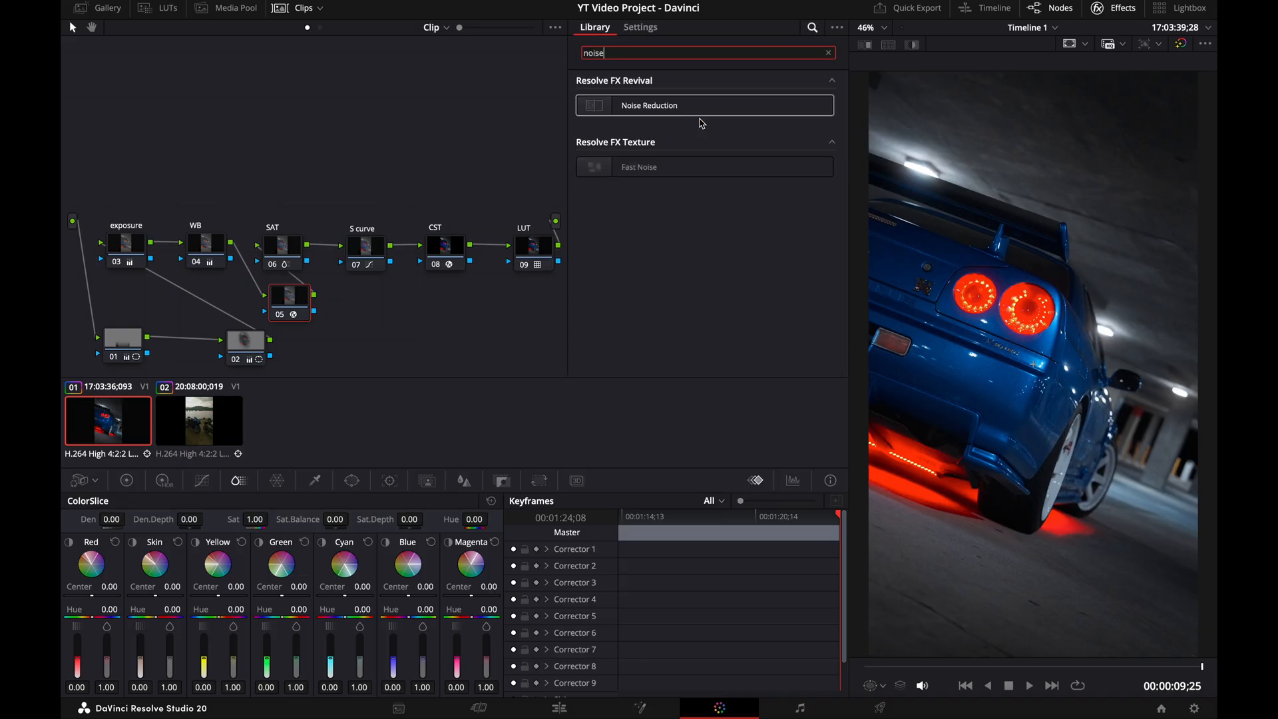
left_click(439, 319)
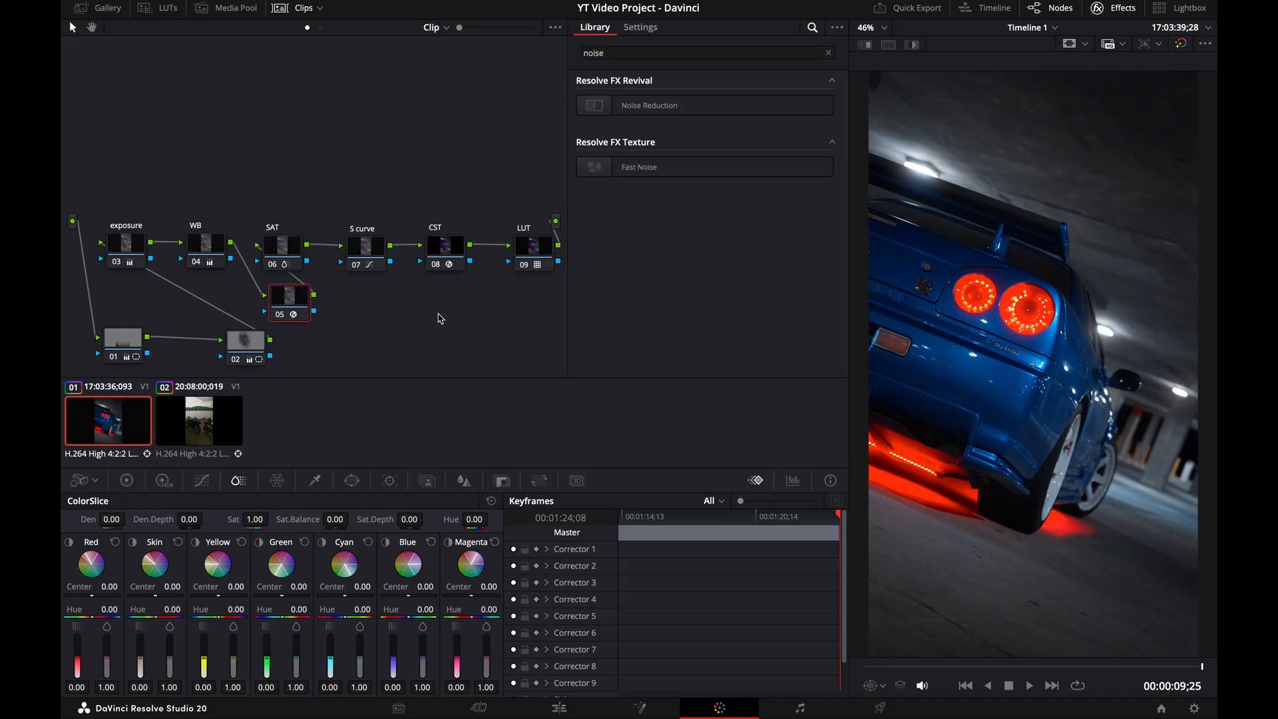
key("shift+s")
scroll(324, 342, "down", 1)
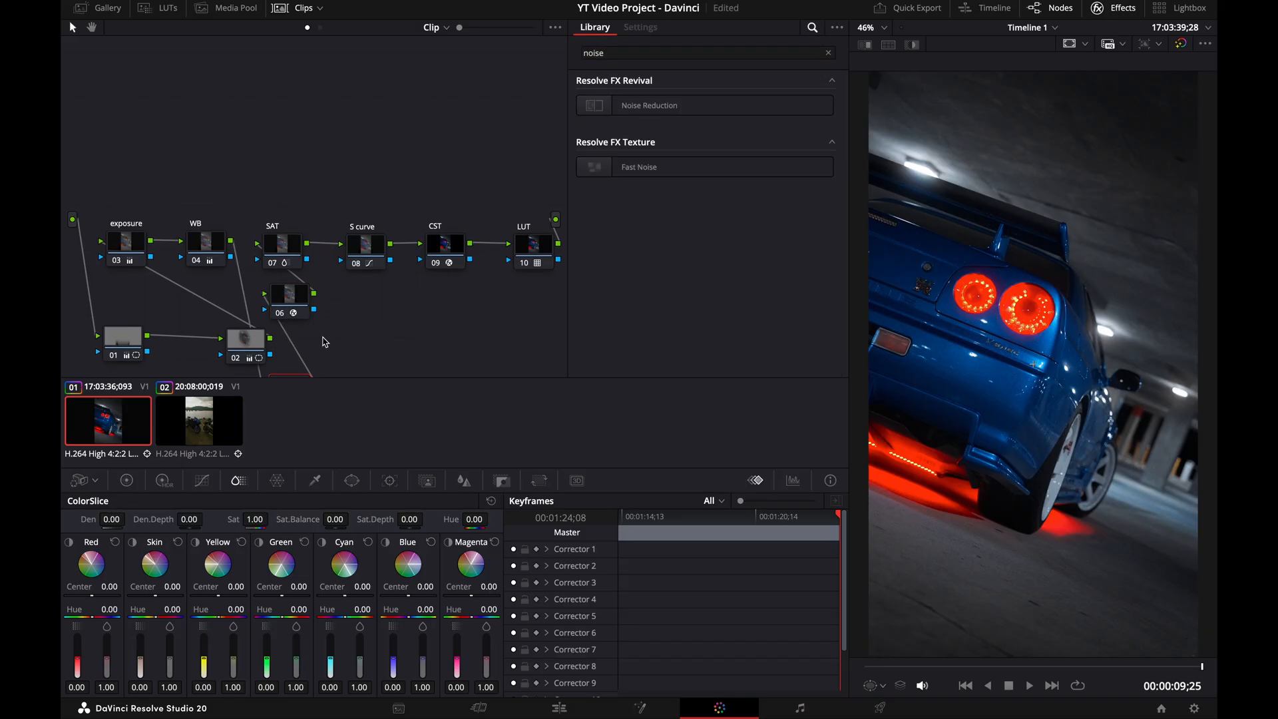
key("Delete")
Step: Try the Noise Reduction effect on a new node inserted before CST, remove that node and close the effects library
left_click(452, 252)
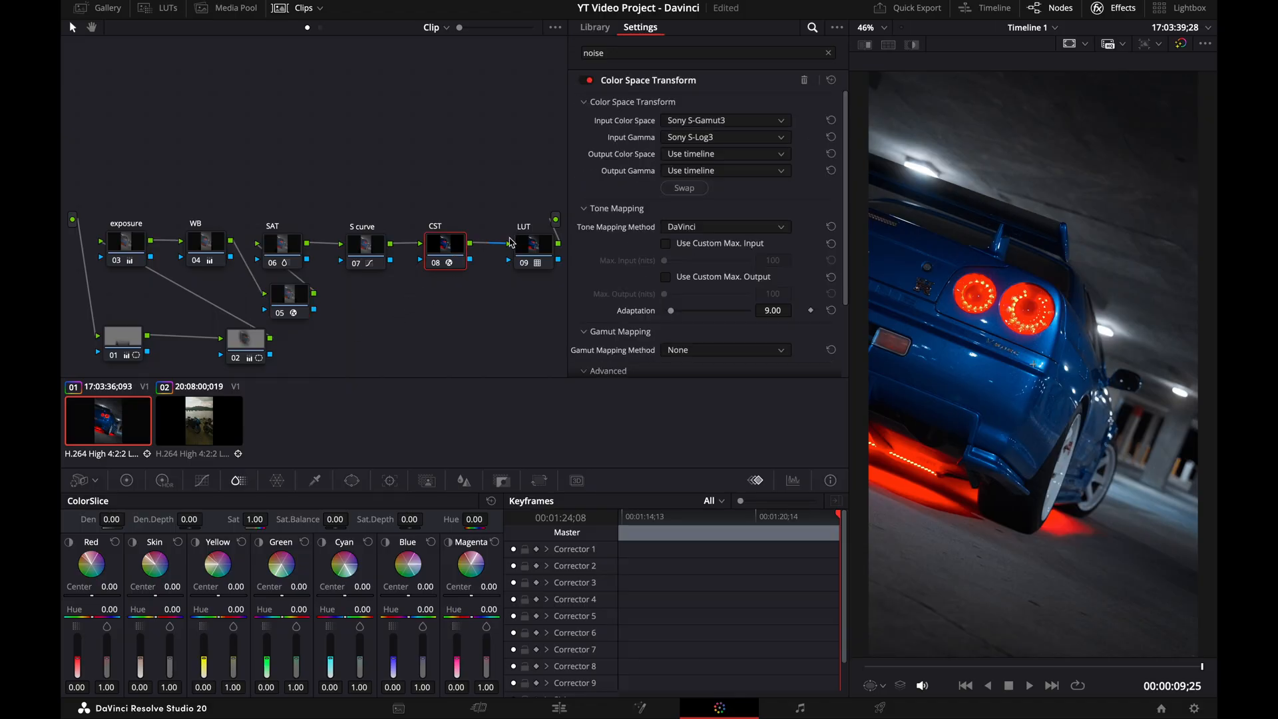
key("shift+s")
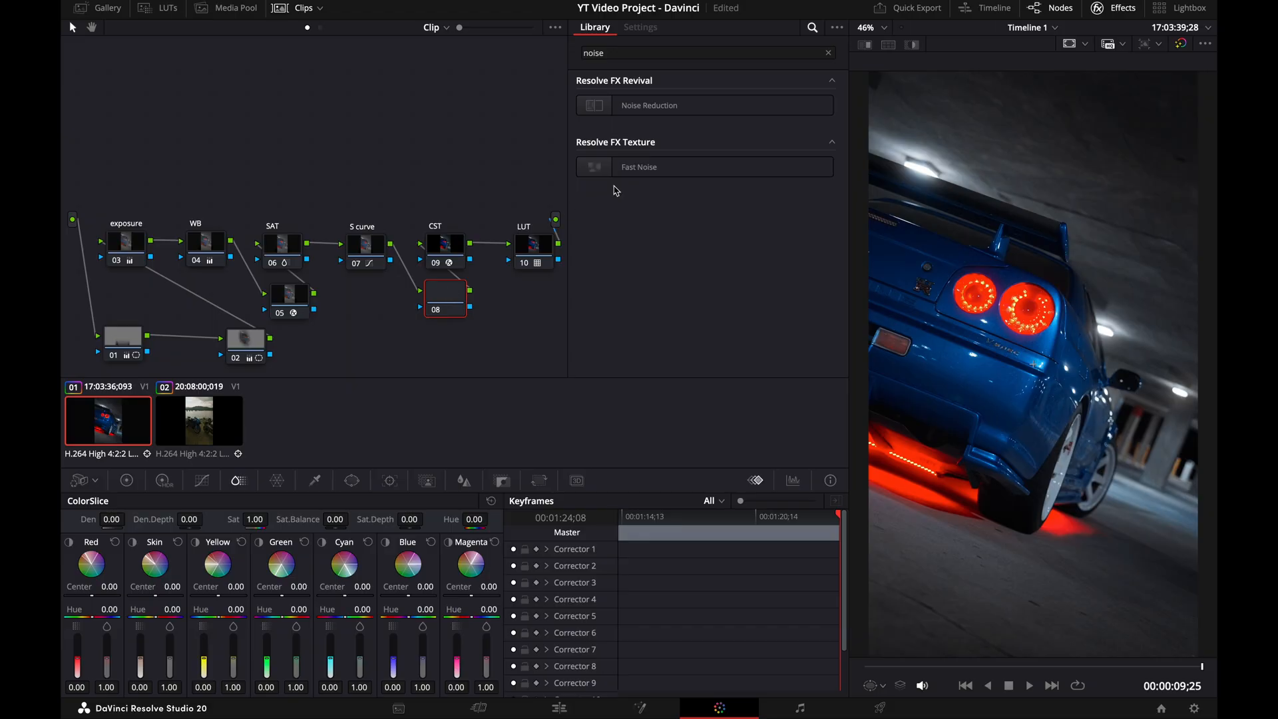
left_click_drag(657, 109, 448, 299)
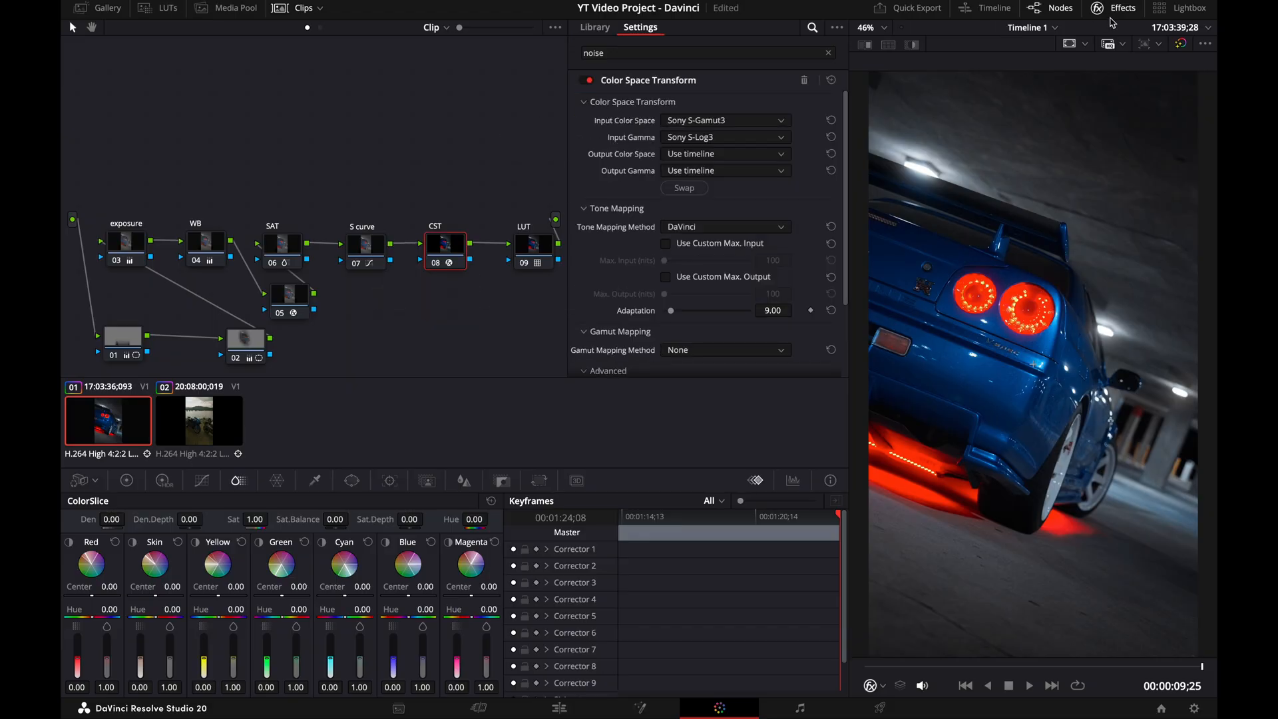
left_click(1112, 10)
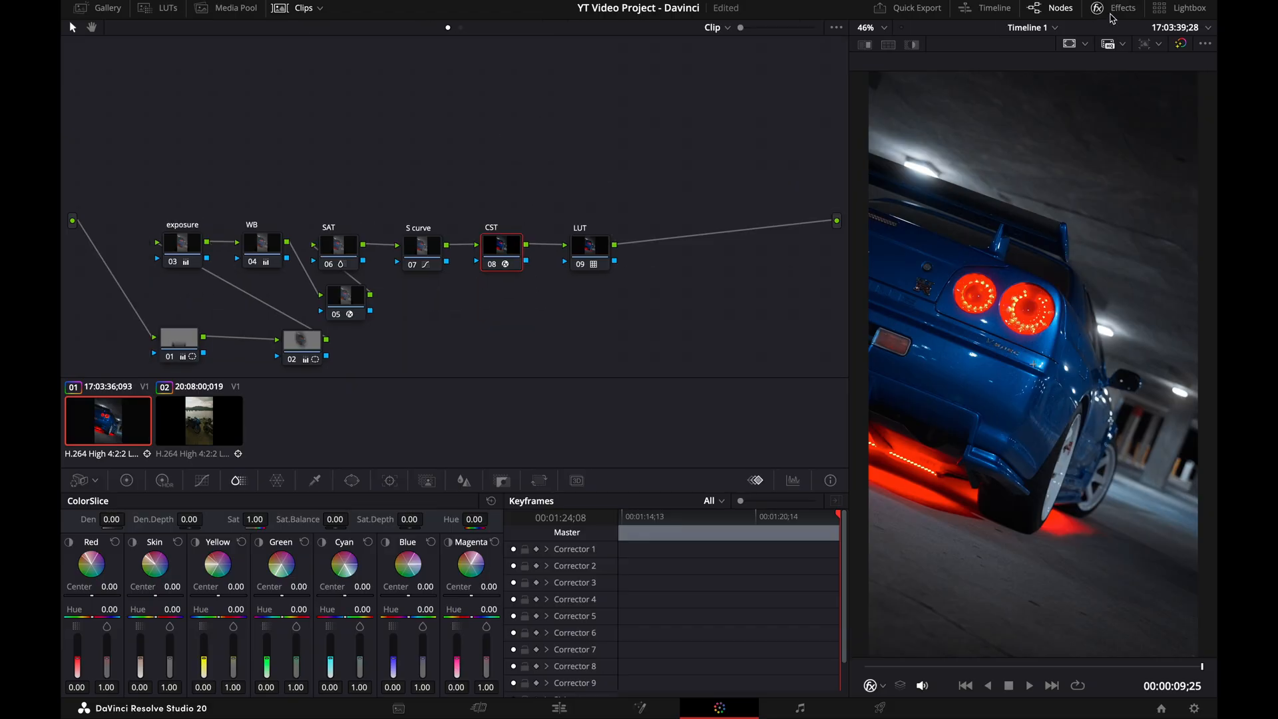
Step: Copy the car clip's complete node grade onto clip 02, the motorcycle shot
left_click_drag(117, 163, 683, 381)
left_click(197, 424)
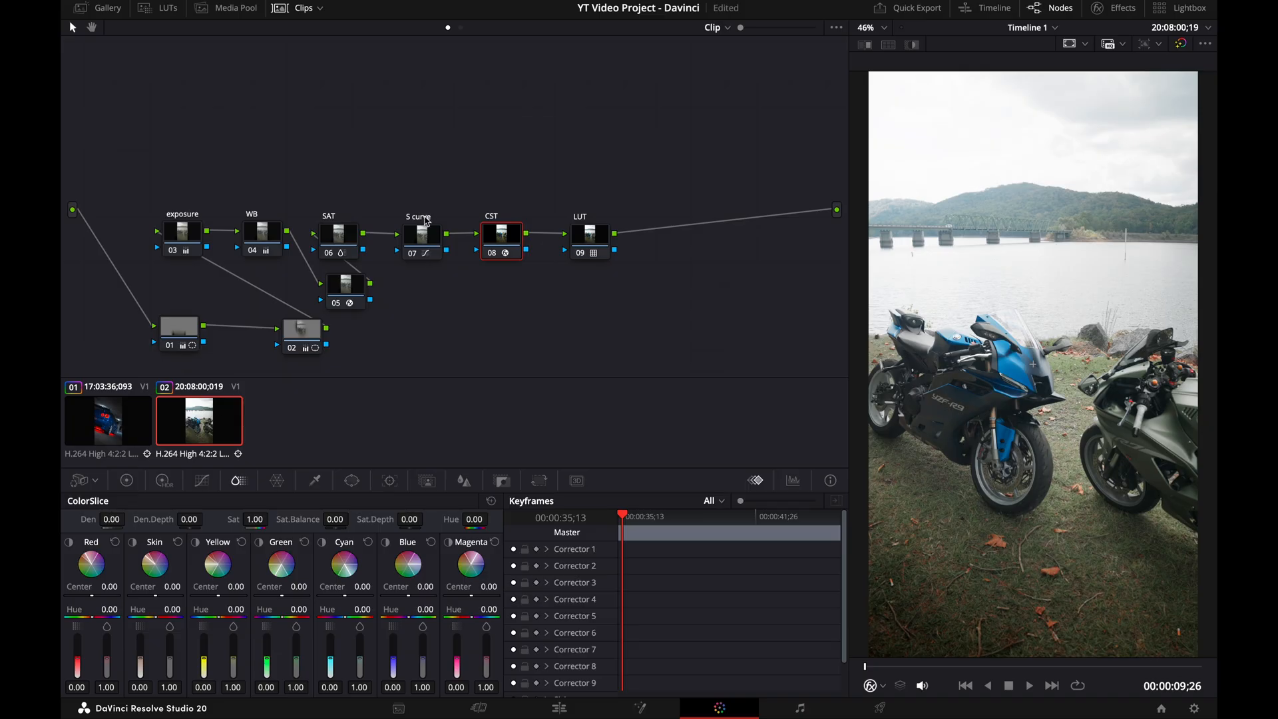
Step: Try lowering the exposure node's Offset to darken the motorcycle clip under the copied grade
left_click(187, 233)
left_click(127, 480)
left_click_drag(464, 665, 400, 664)
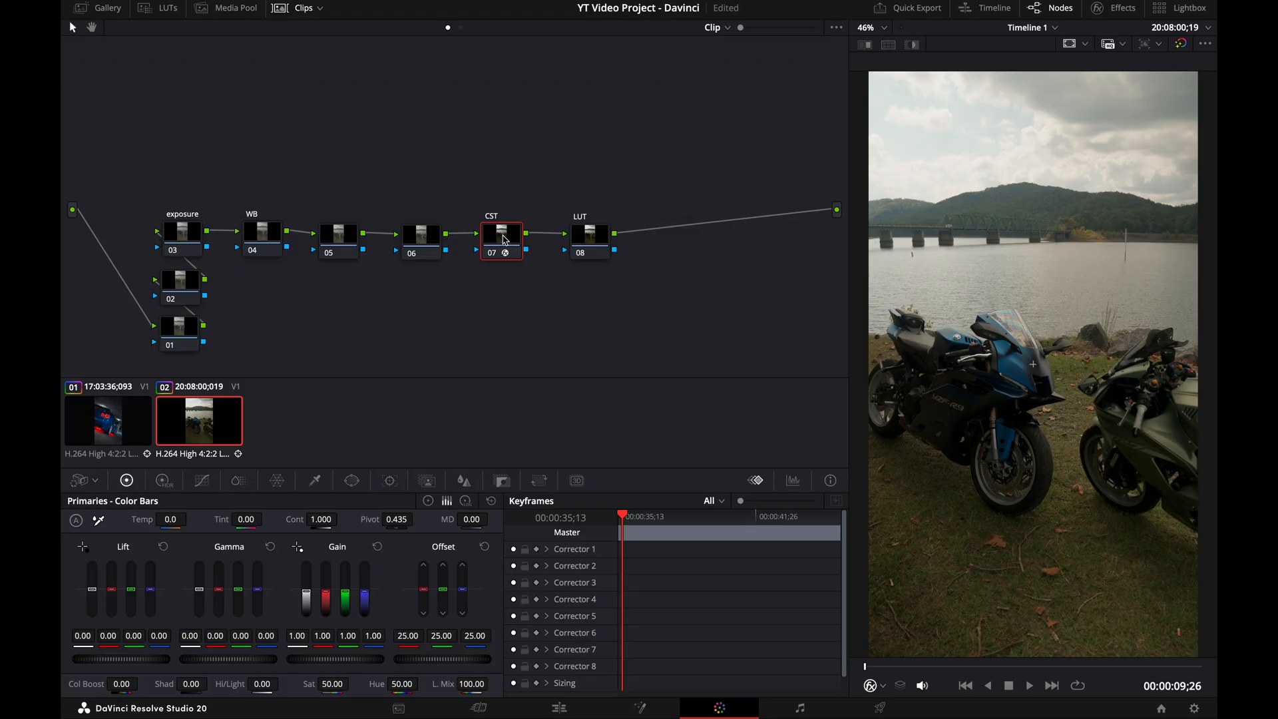
Step: Toggle the CST node off and on to compare the motorcycle shot with and without the conversion
left_click(494, 255)
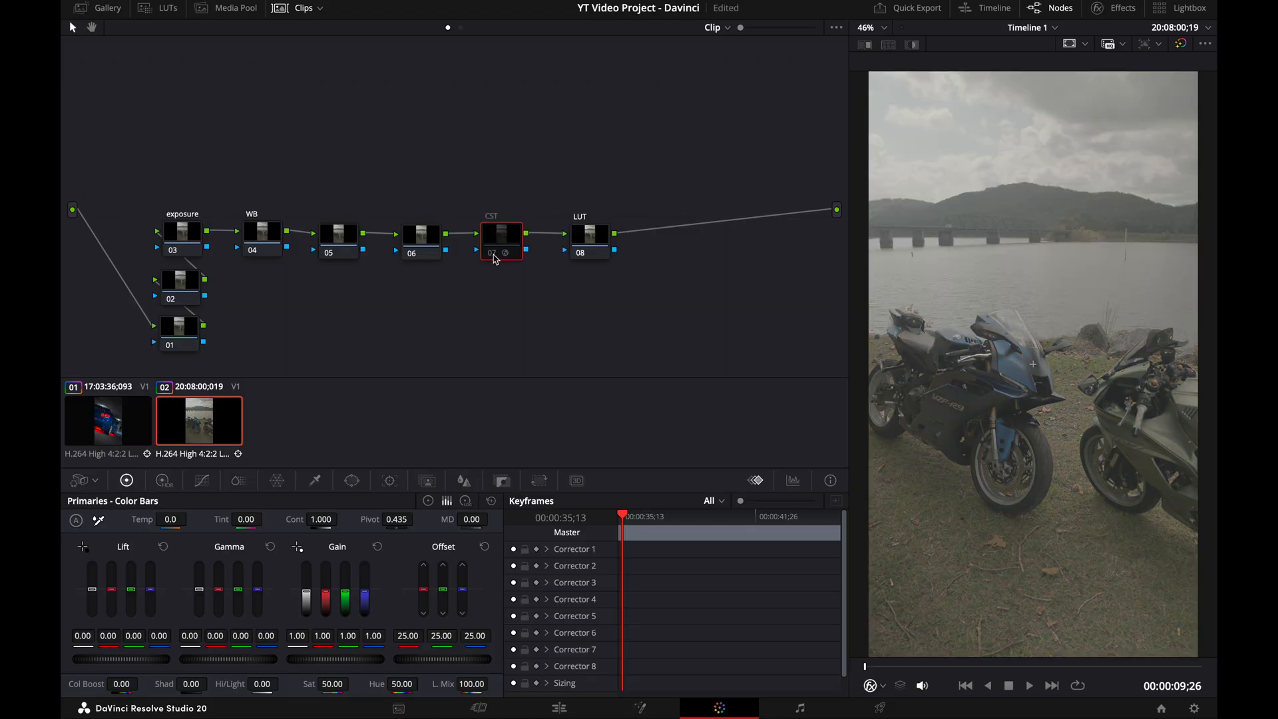
left_click(494, 256)
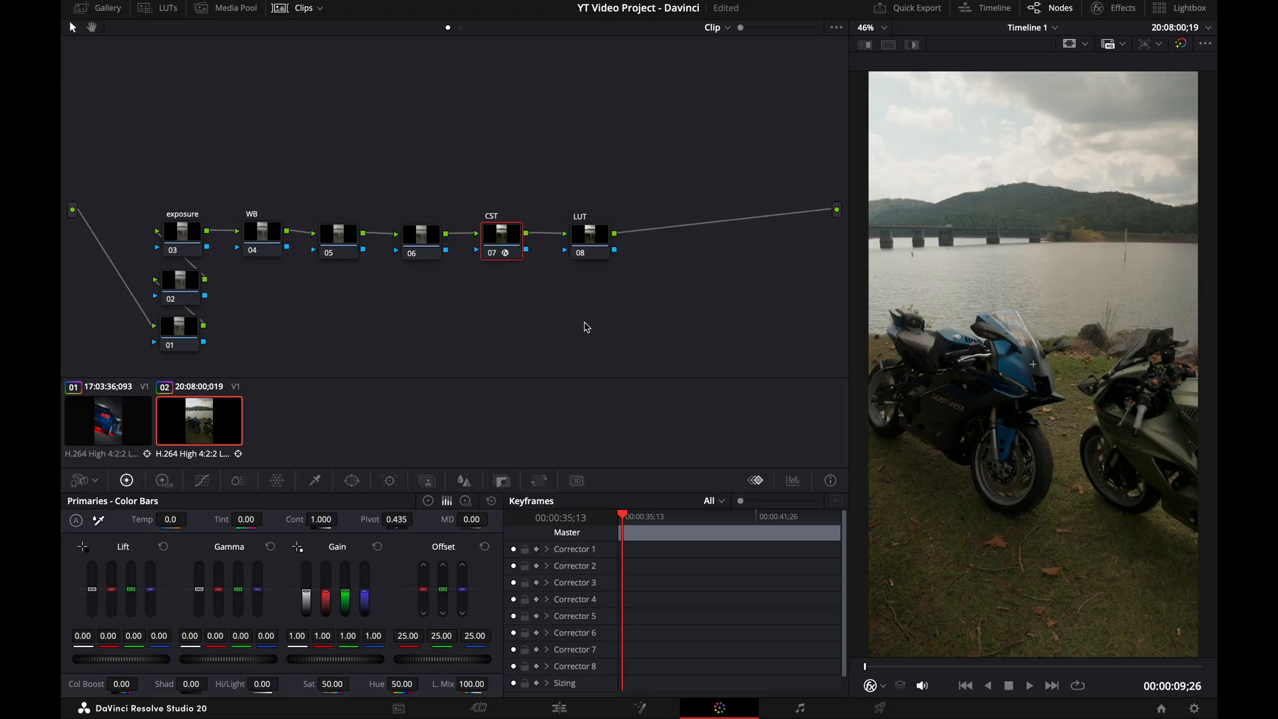
Step: Balance the exposure node of the motorcycle clip with Offset 34.20, Gain 0.87, Gamma -0.01 and Lift -0.01
left_click(188, 236)
left_click_drag(429, 659, 462, 659)
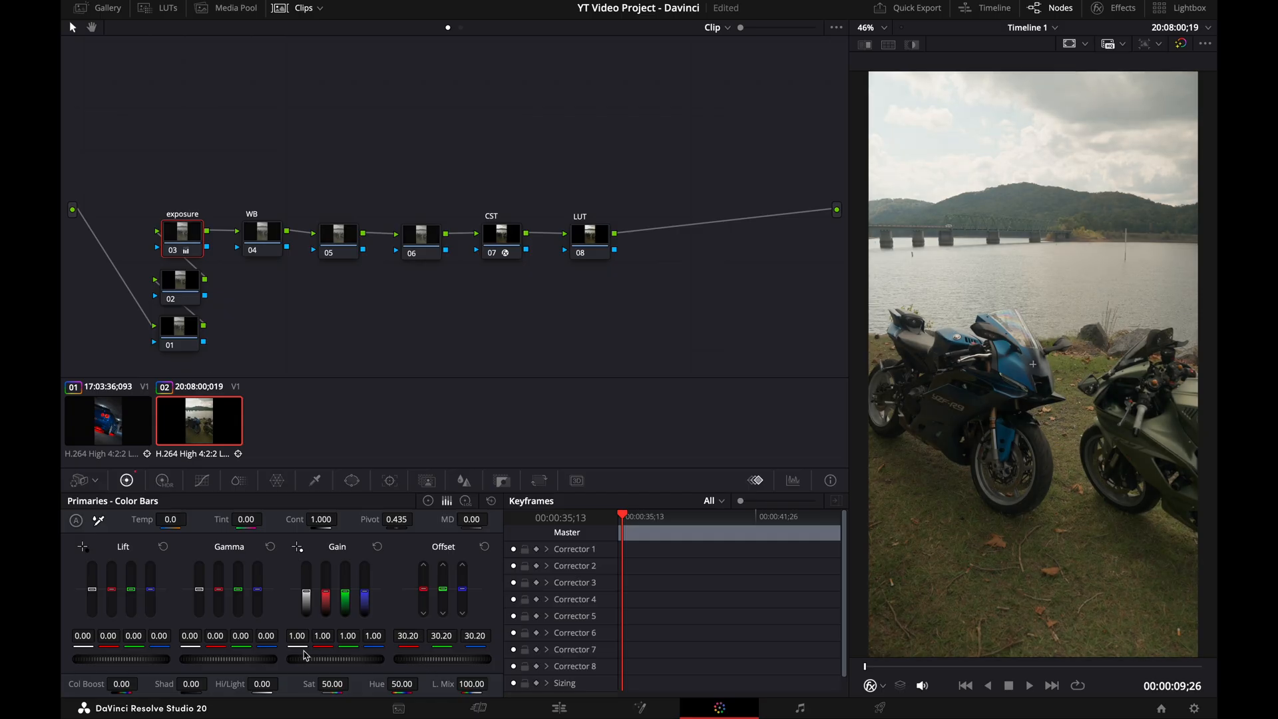
left_click_drag(446, 659, 446, 662)
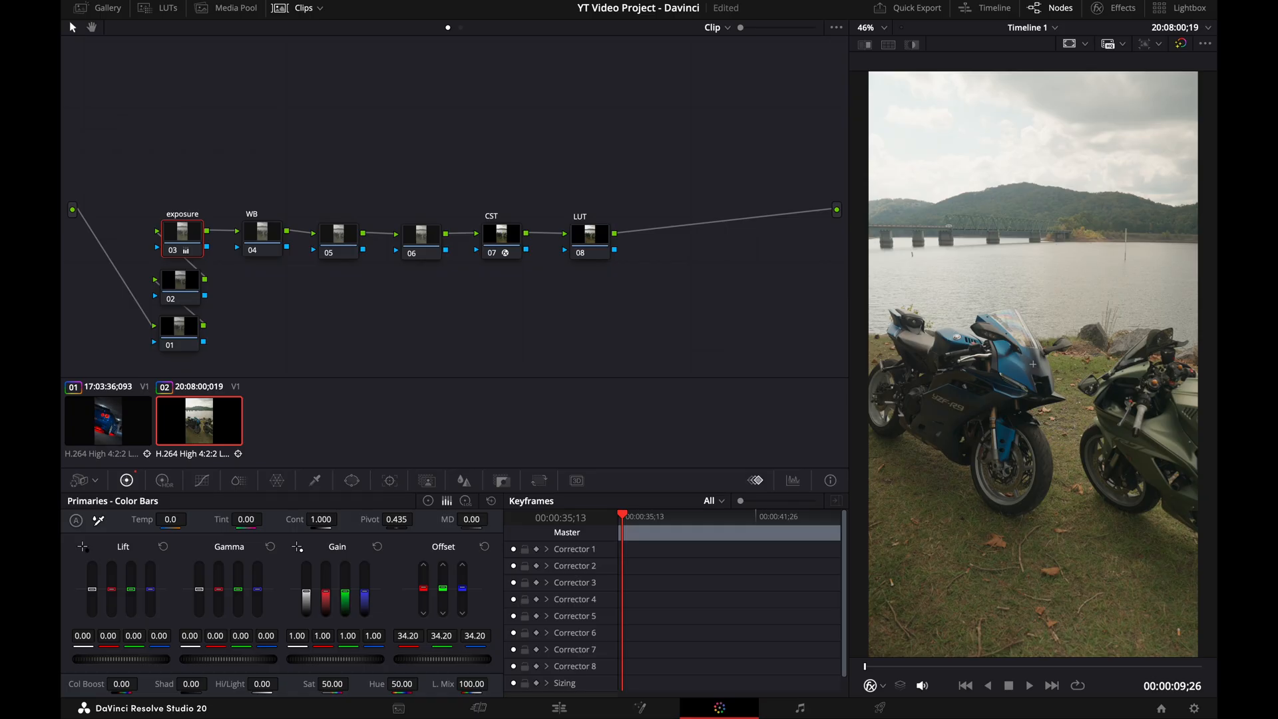
left_click_drag(335, 659, 330, 659)
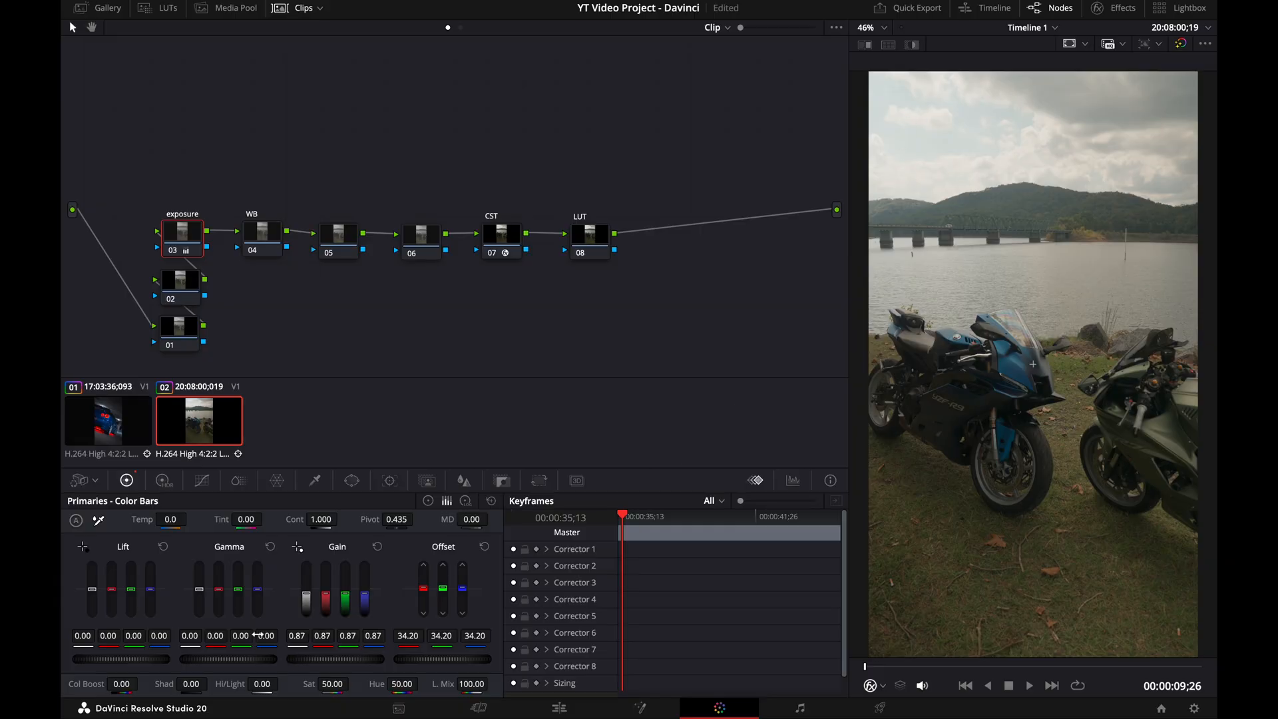
left_click_drag(230, 660, 219, 660)
left_click_drag(120, 659, 112, 659)
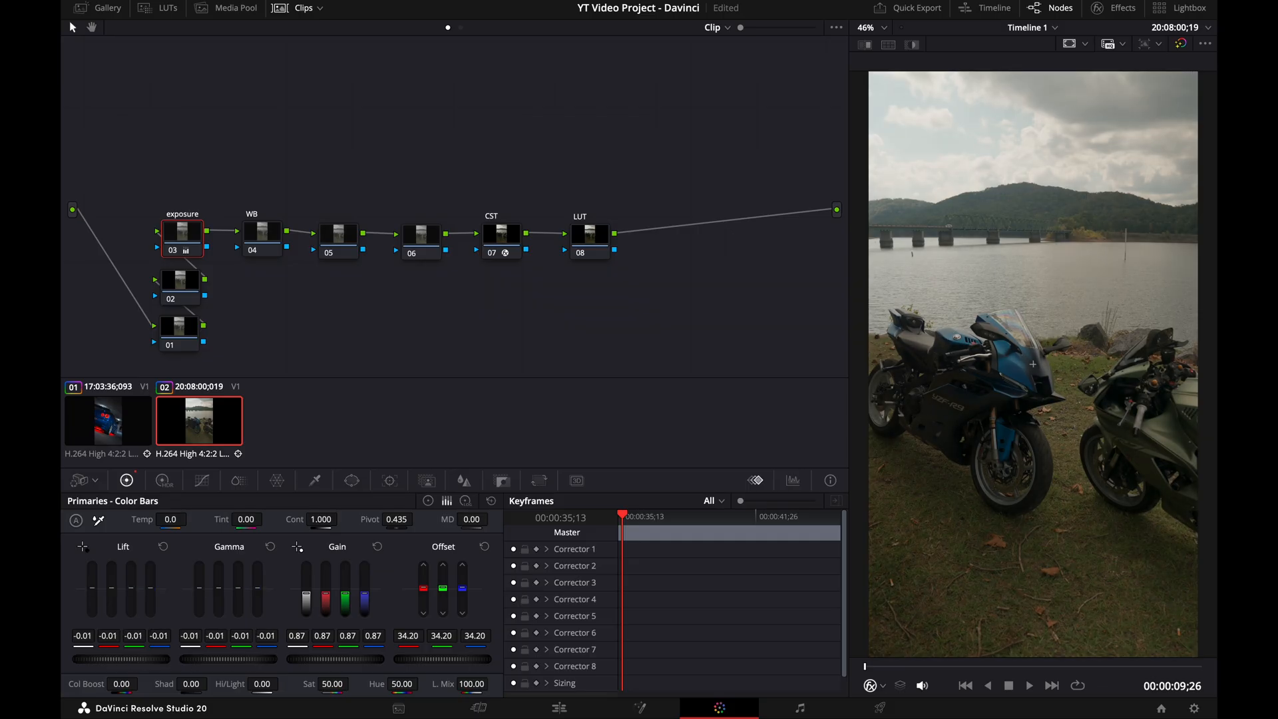
Step: Warm the motorcycle clip on the WB node with Temp 150.0 and Tint 1.50
left_click(266, 237)
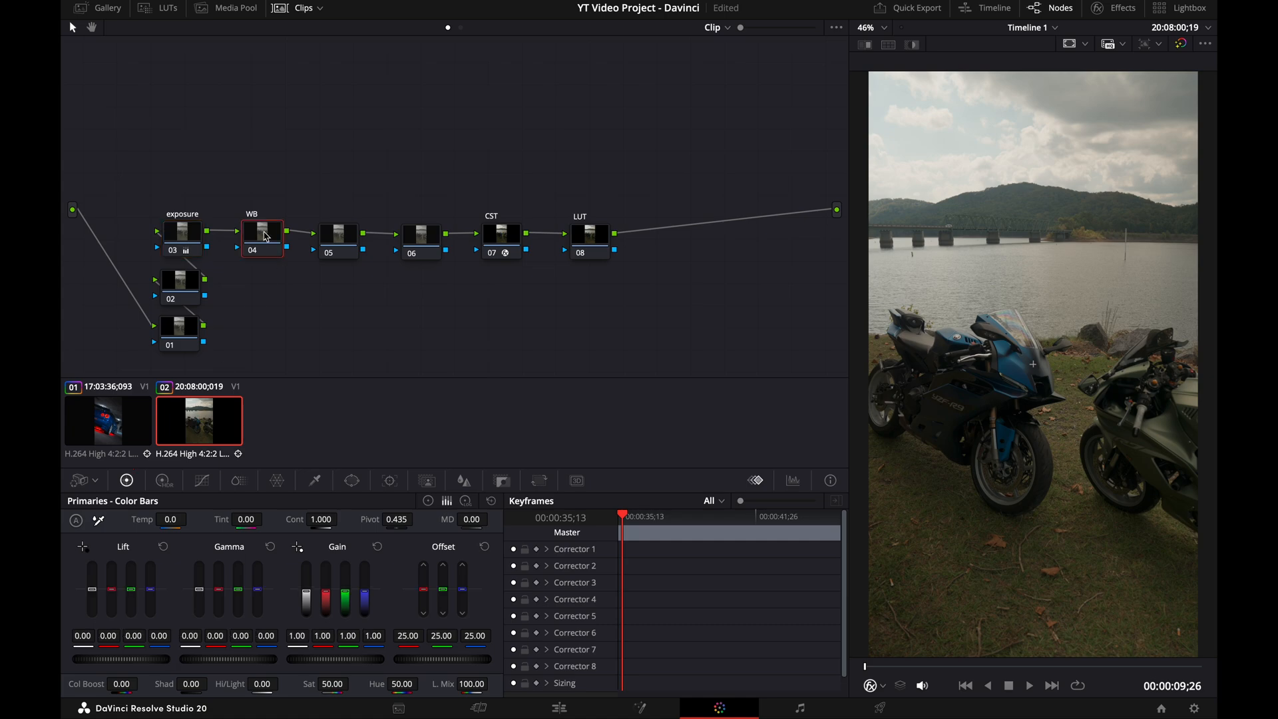
mouse_move(170, 519)
left_mouse_down()
mouse_move(181, 519)
mouse_move(166, 519)
left_mouse_up()
Step: Raise the overall ColorSlice saturation on the node after WB and lower its cyan density
left_click(339, 234)
left_click(246, 479)
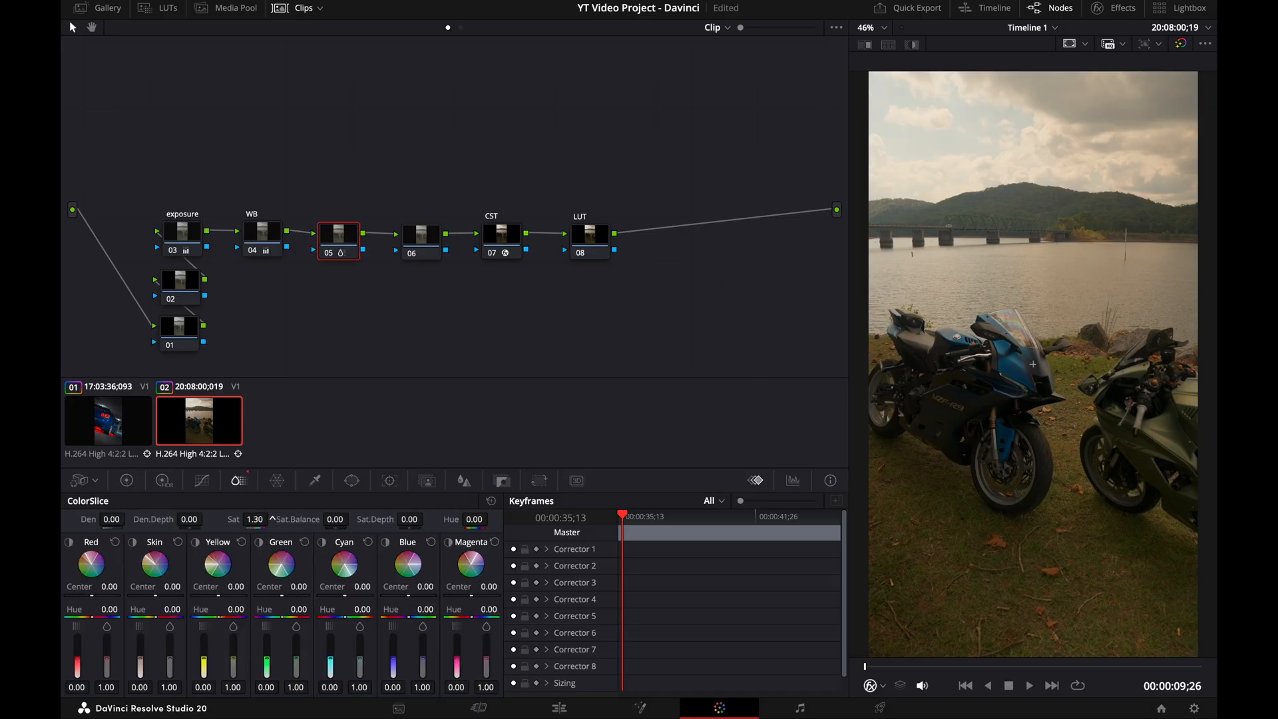
left_click_drag(272, 519, 260, 522)
left_click_drag(330, 662, 330, 689)
Step: Shape a gentle S-curve on the node before CST by lowering the shadows and lifting the highlights
left_click(426, 231)
left_click(202, 481)
left_click_drag(138, 644, 139, 650)
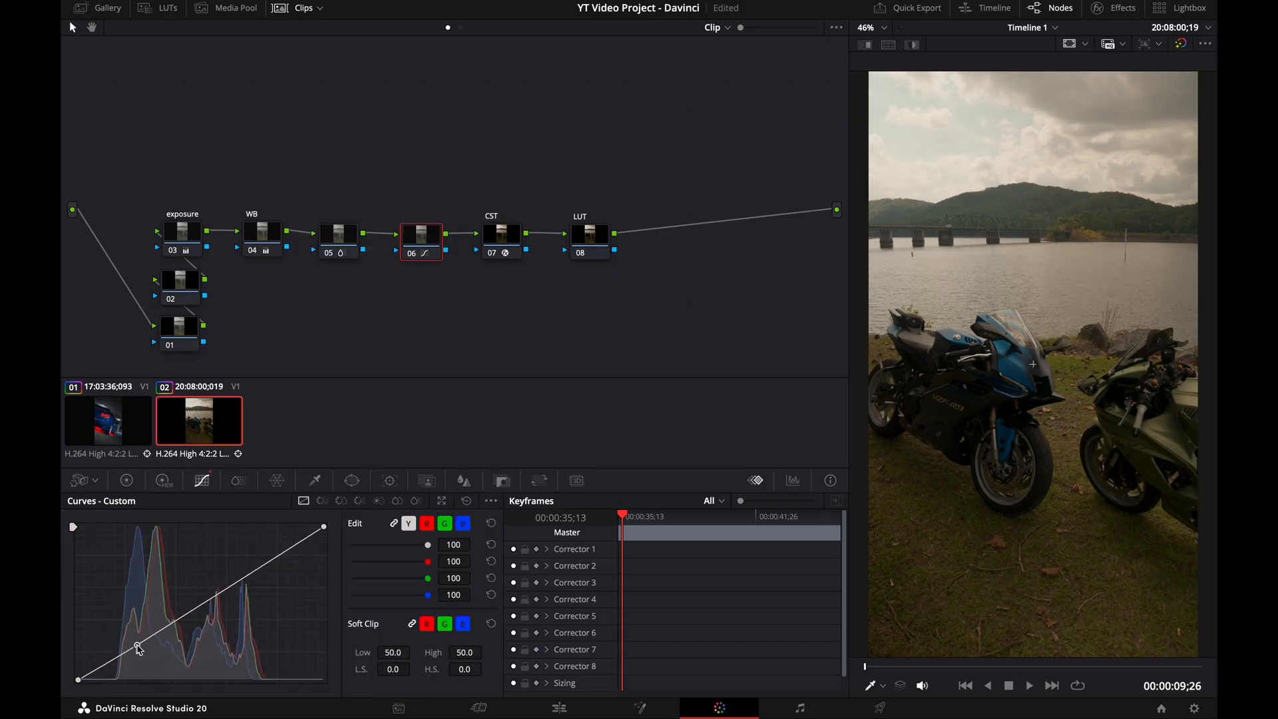
left_click_drag(245, 576, 245, 564)
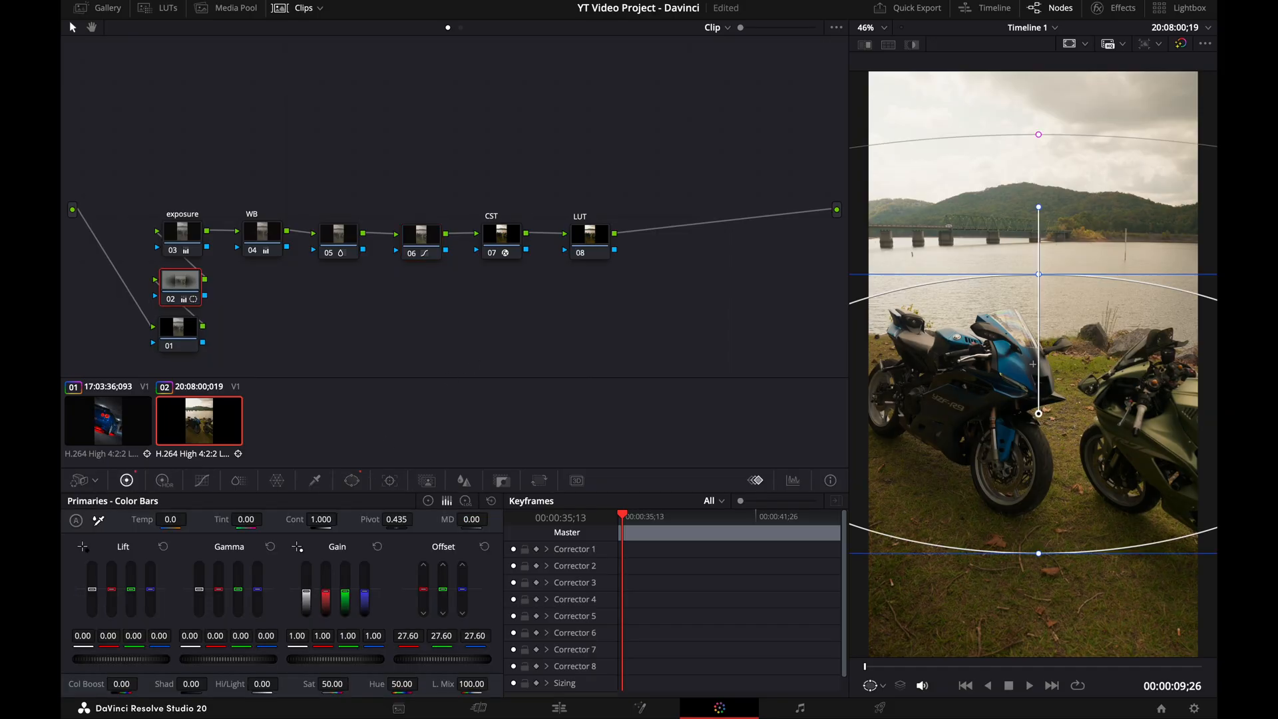
Step: Brighten the windowed motorcycle area on node 02 with Offset, and lower the exposure node's Offset to 29.40
left_click_drag(442, 659, 479, 659)
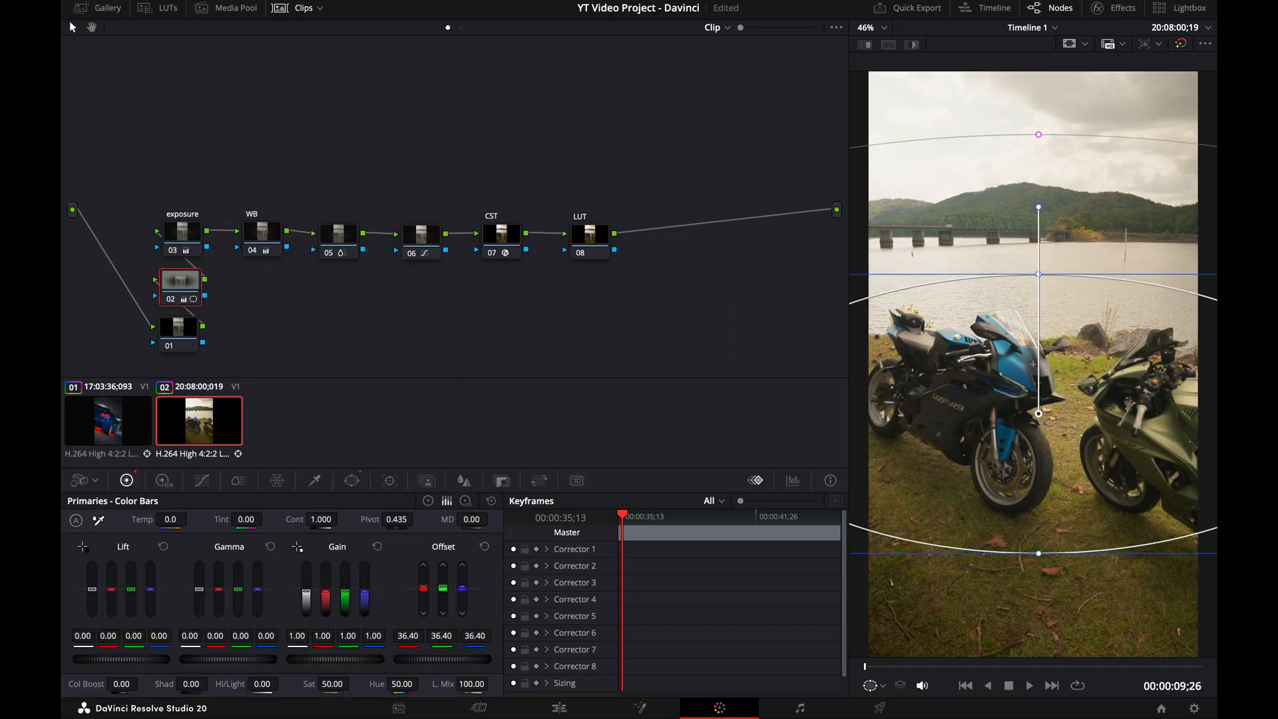
left_click_drag(443, 660, 430, 659)
left_click(202, 239)
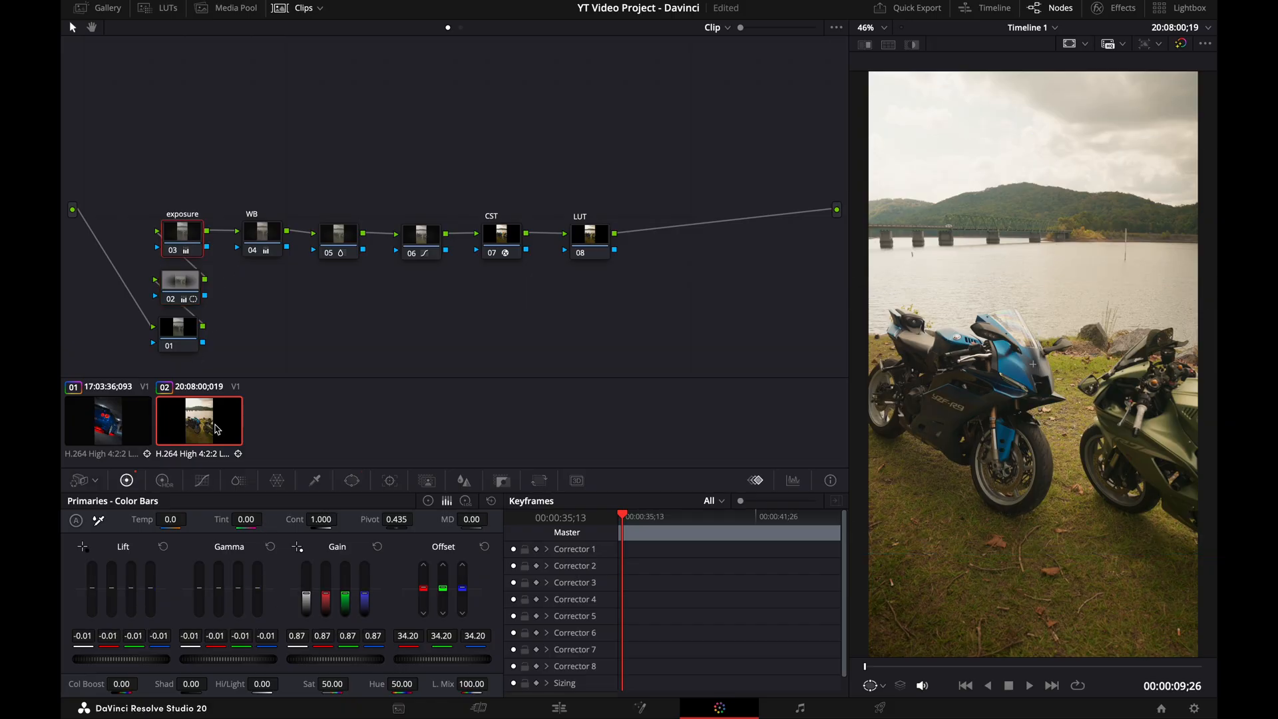
left_click_drag(442, 659, 429, 659)
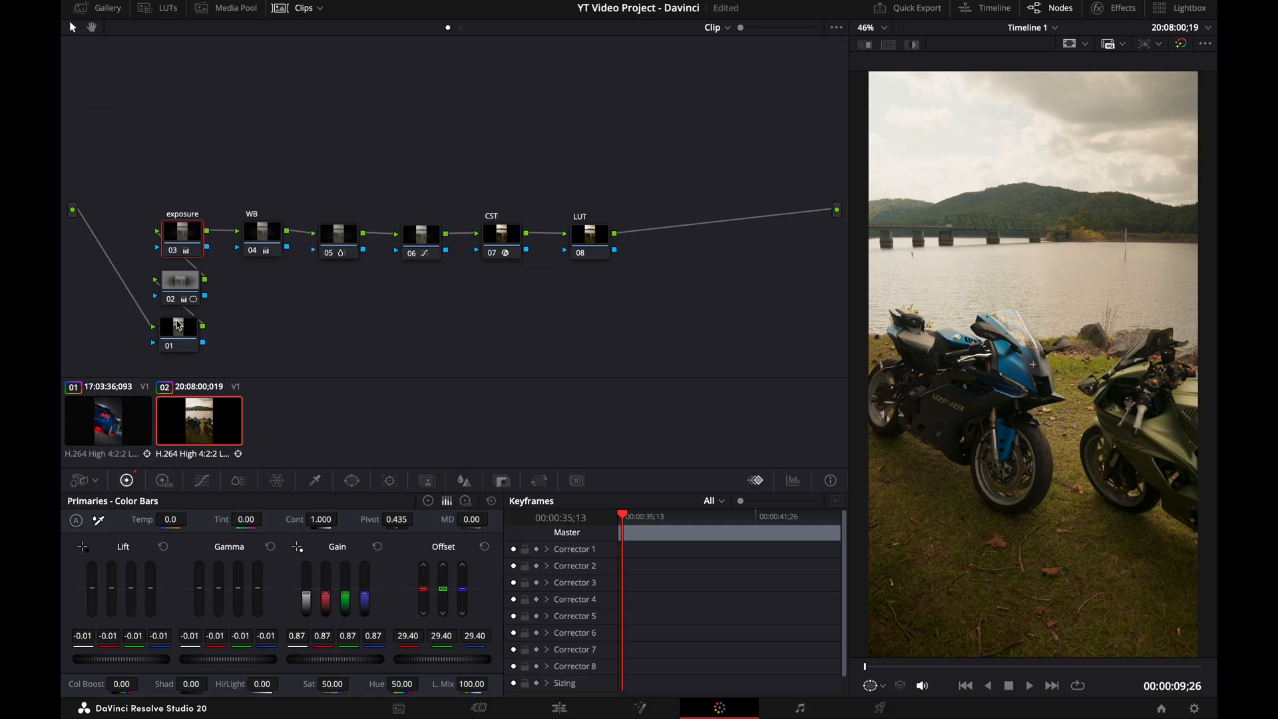
Step: Draw a closed curve window on node 01 around the sky, following the hill ridgeline and the frame's upper corners
left_click(179, 325)
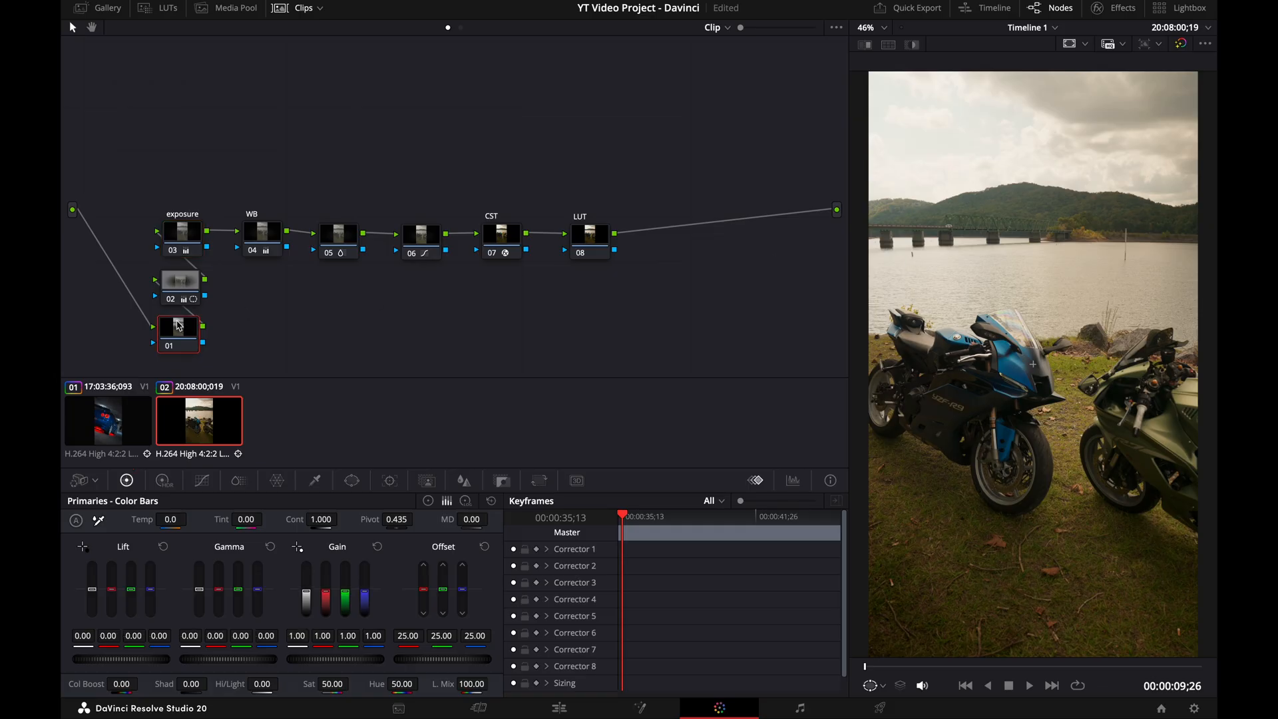
left_click(352, 481)
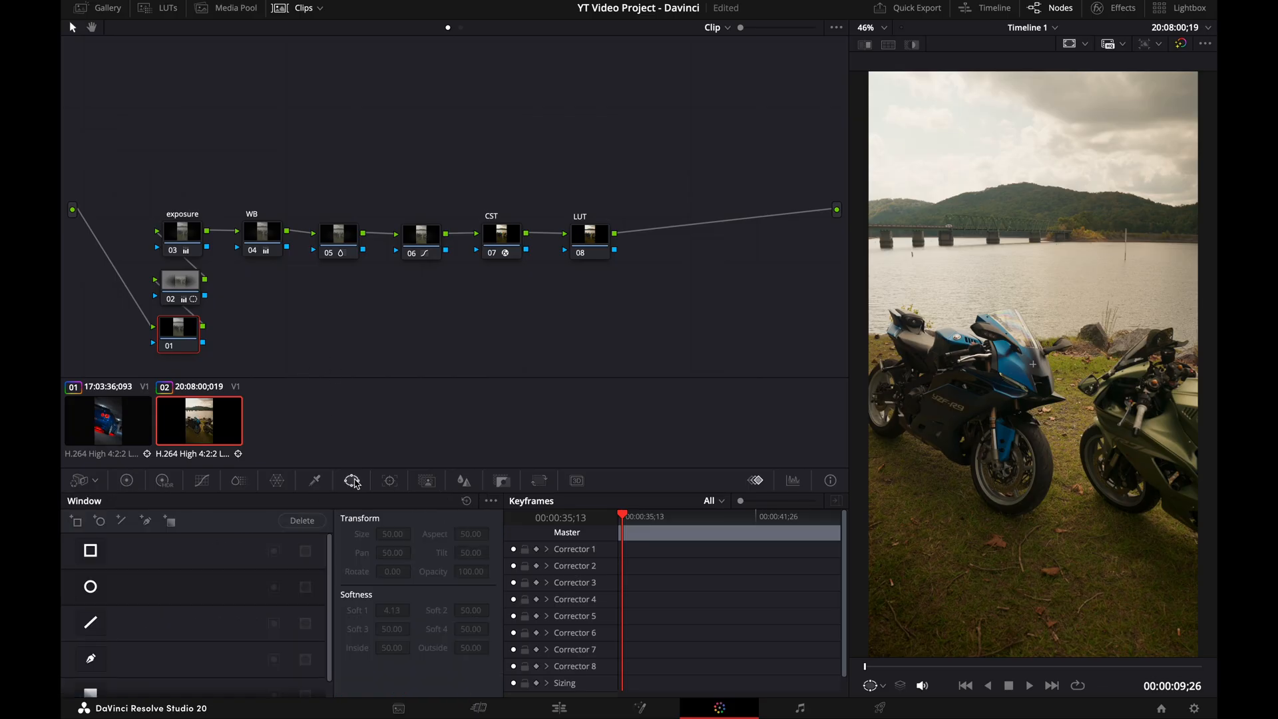
left_click(91, 553)
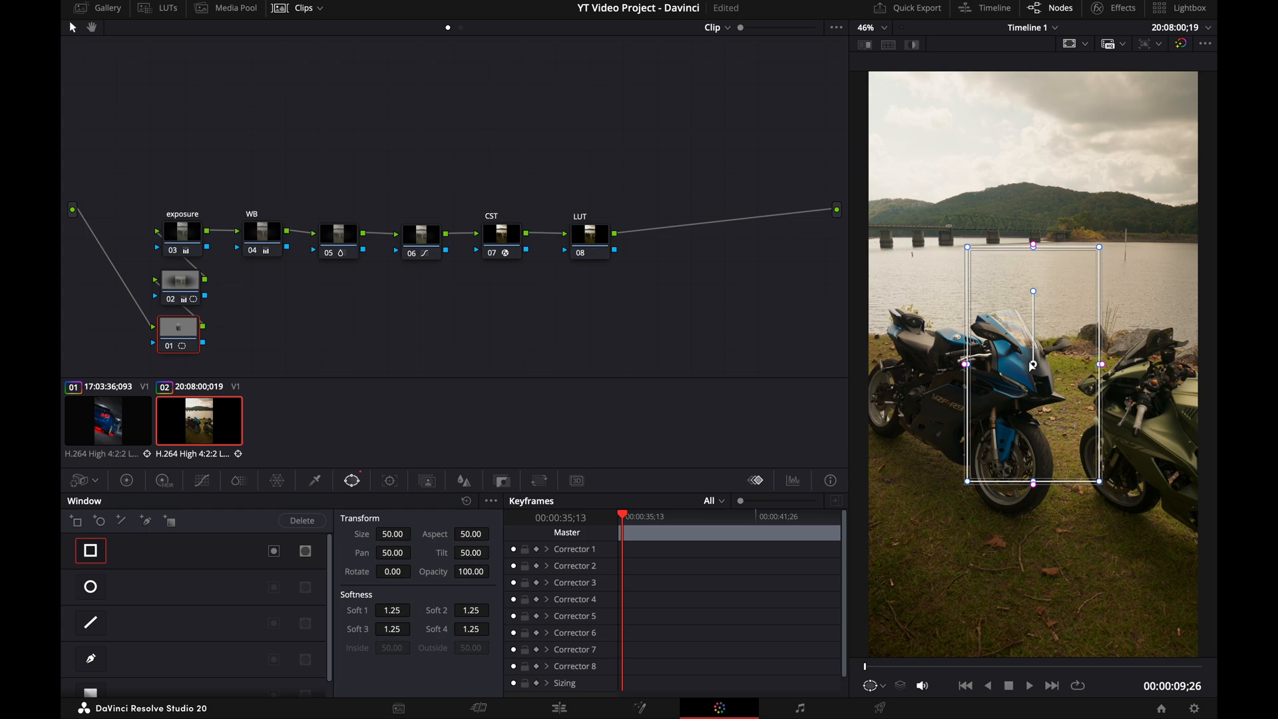
key("super+z")
scroll(106, 634, "down", 2)
left_click(95, 642)
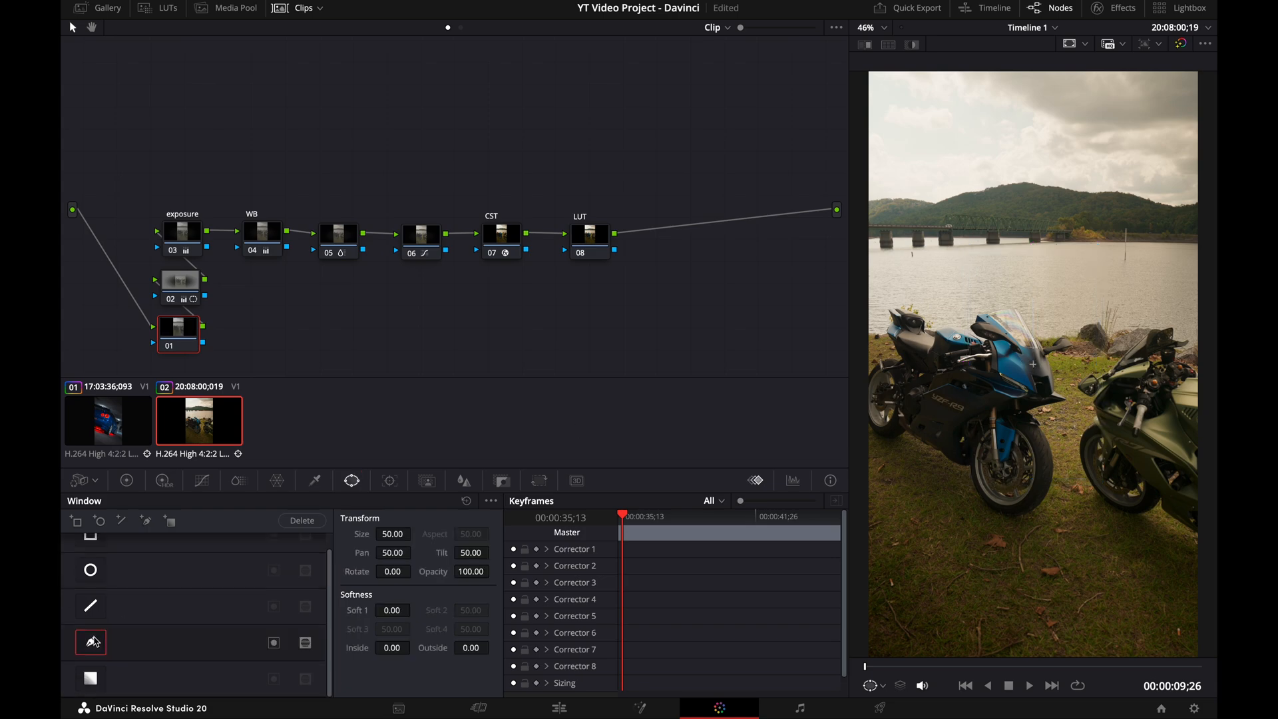
left_click(869, 200)
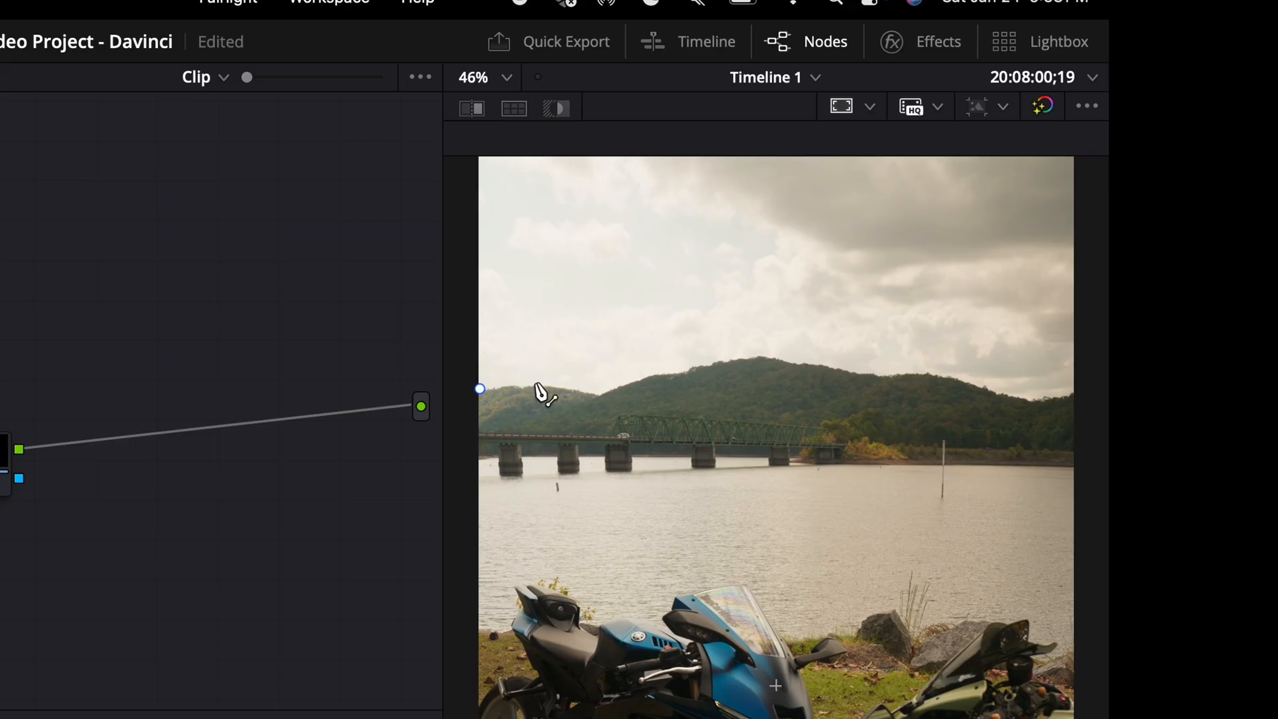
left_click(900, 197)
left_click(935, 205)
left_click(655, 374)
left_click(685, 373)
left_click(693, 362)
left_click(760, 353)
left_click(824, 363)
left_click(875, 373)
left_click(881, 378)
left_click(930, 372)
left_click(978, 385)
left_click(1031, 400)
left_click(1072, 391)
left_click(1074, 158)
left_click(480, 158)
left_click(480, 388)
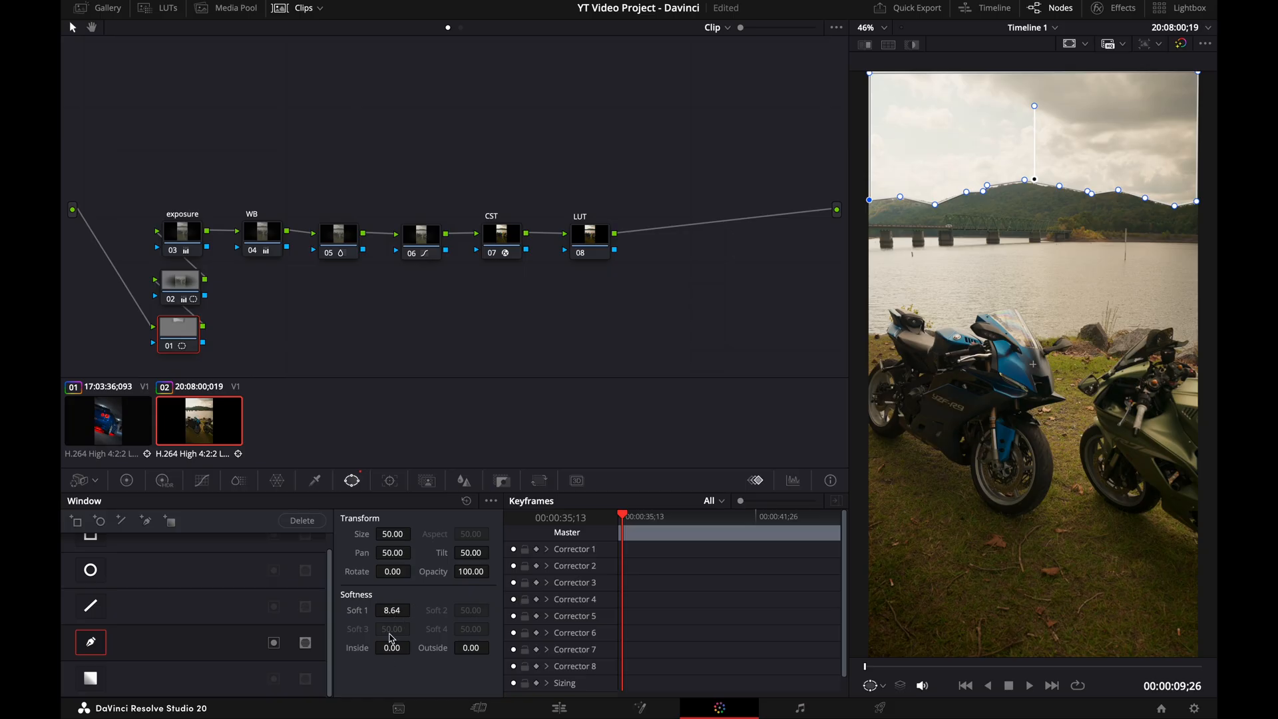
Step: Soften the sky window with Soft 1 at 8.64 and Outside at 20.10, and shift it slightly upward
left_click_drag(466, 649, 493, 648)
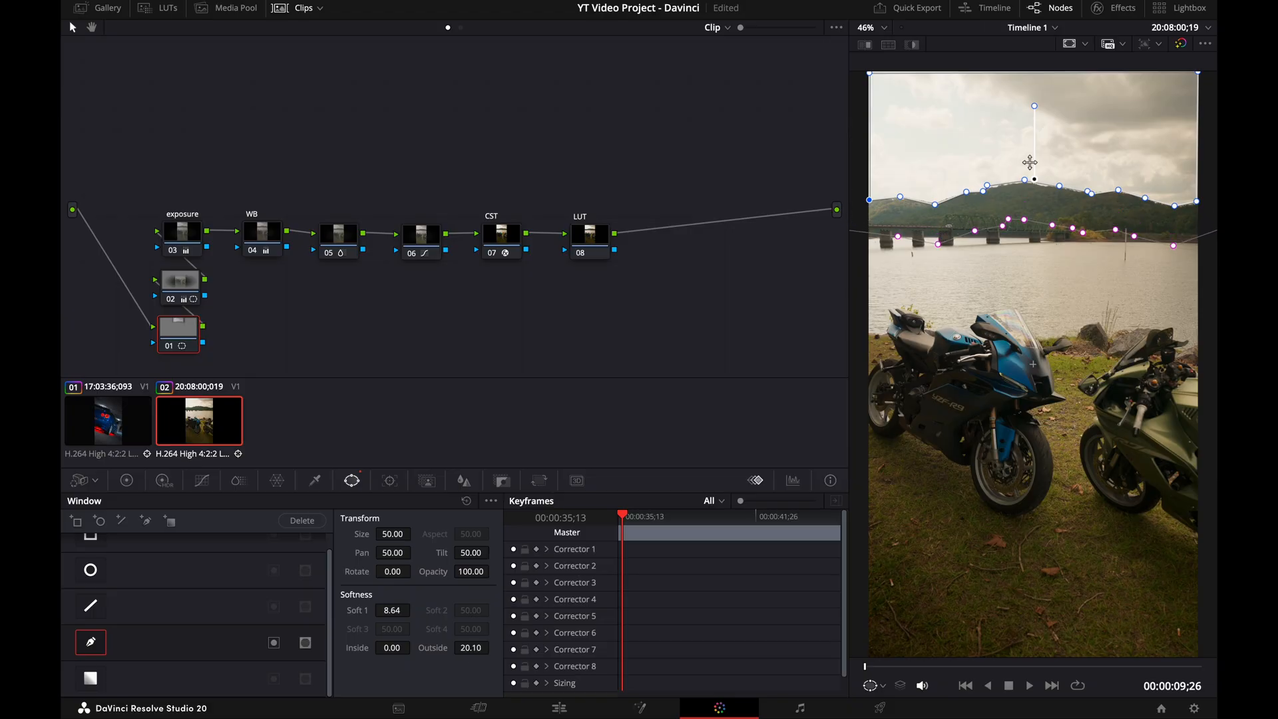
left_click_drag(1026, 170, 1026, 156)
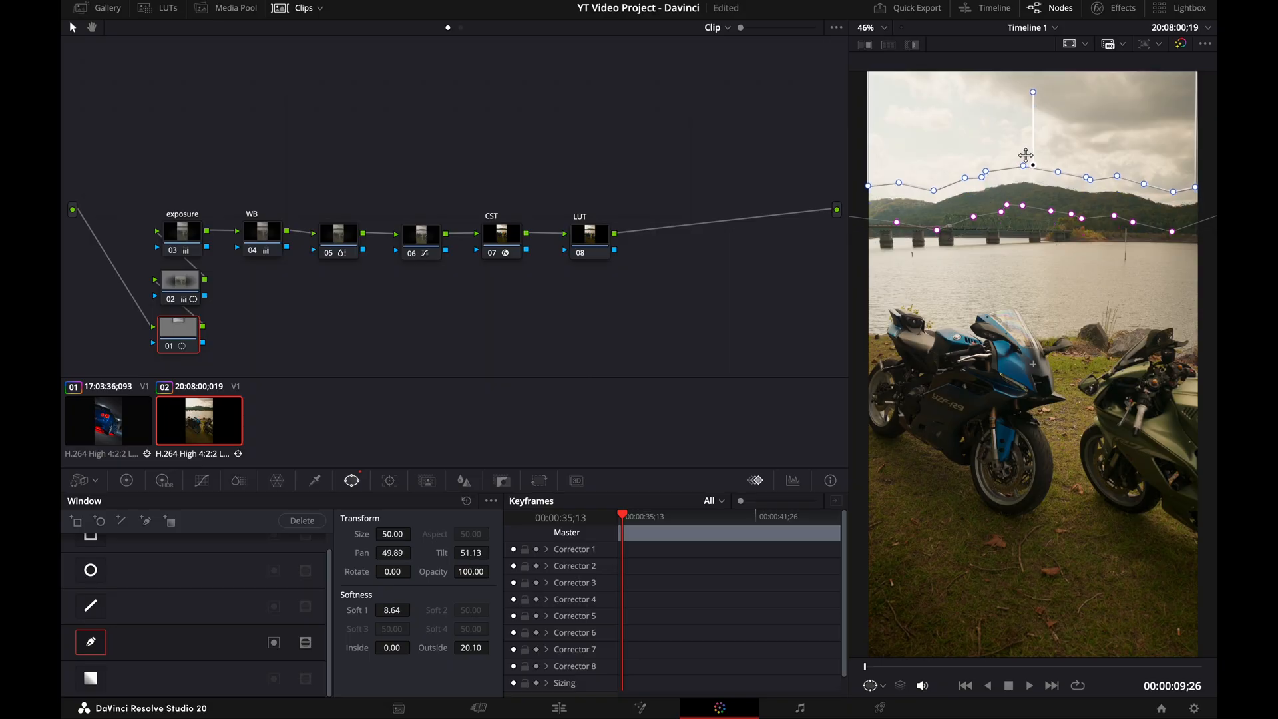
Step: Grade the sky window on node 01 with Gain 0.87, Offset 32.20, Lift 0.04 and Gamma -0.05
left_click(127, 481)
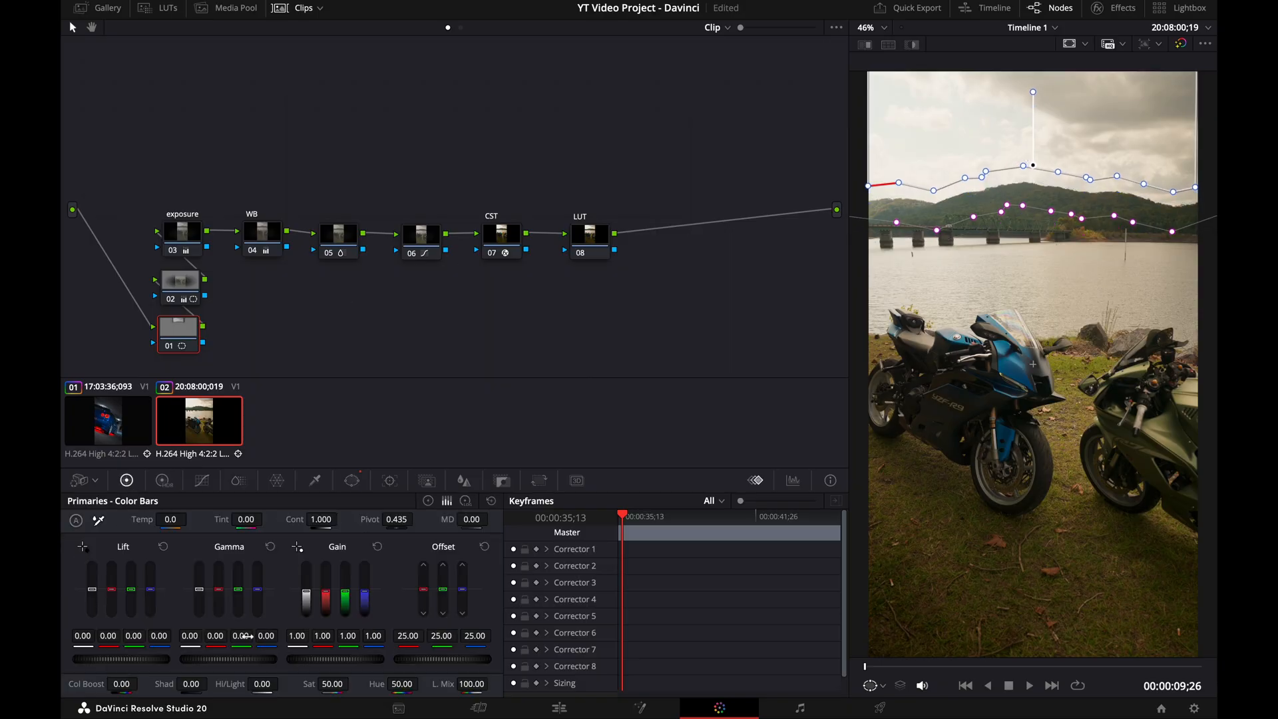
mouse_move(367, 660)
left_mouse_down()
mouse_move(333, 660)
mouse_move(351, 661)
left_mouse_up()
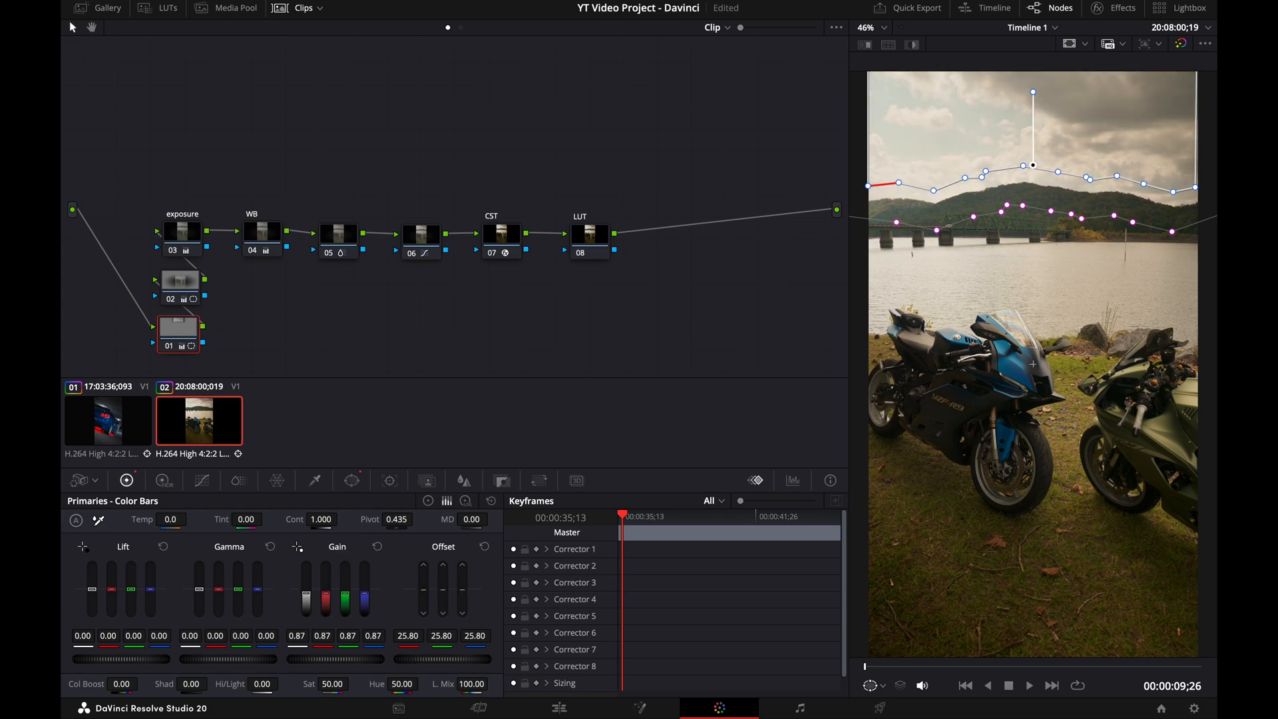
mouse_move(443, 659)
left_mouse_down()
mouse_move(419, 659)
mouse_move(459, 659)
left_mouse_up()
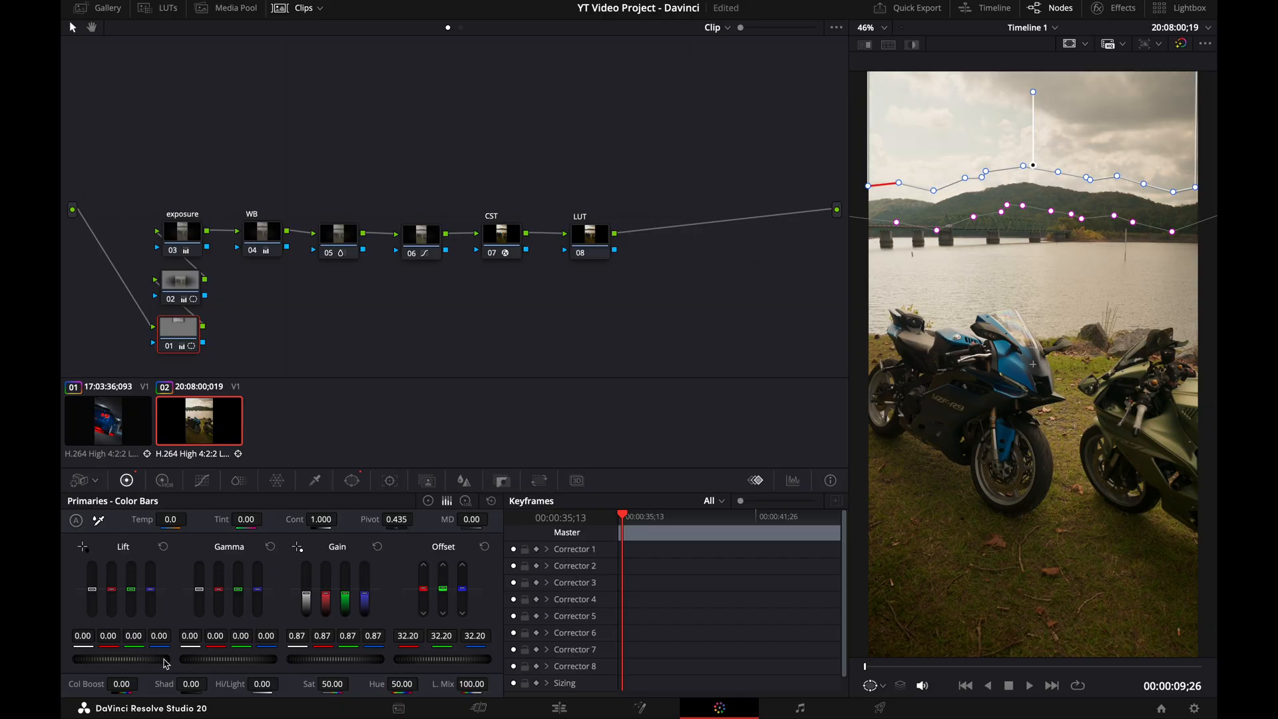
left_click_drag(121, 659, 172, 659)
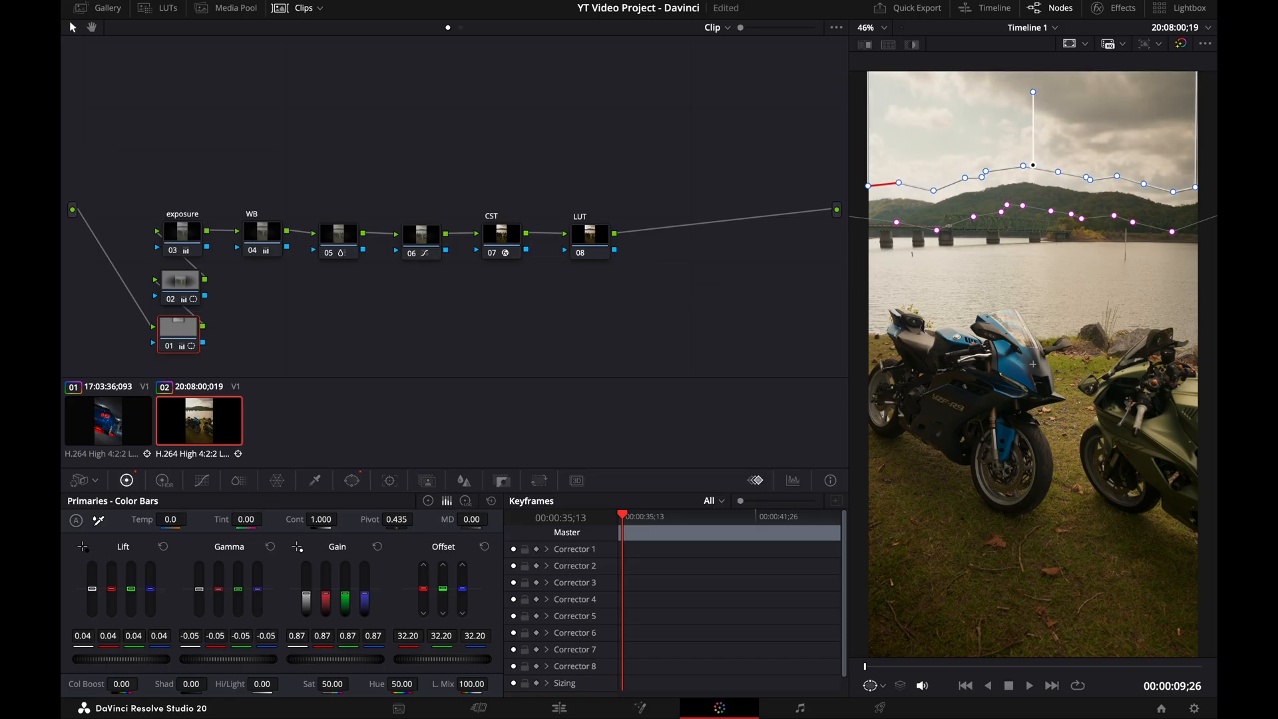
Step: Toggle node 01 off and on with its window outline hidden to compare the sky before and after
left_click(169, 347)
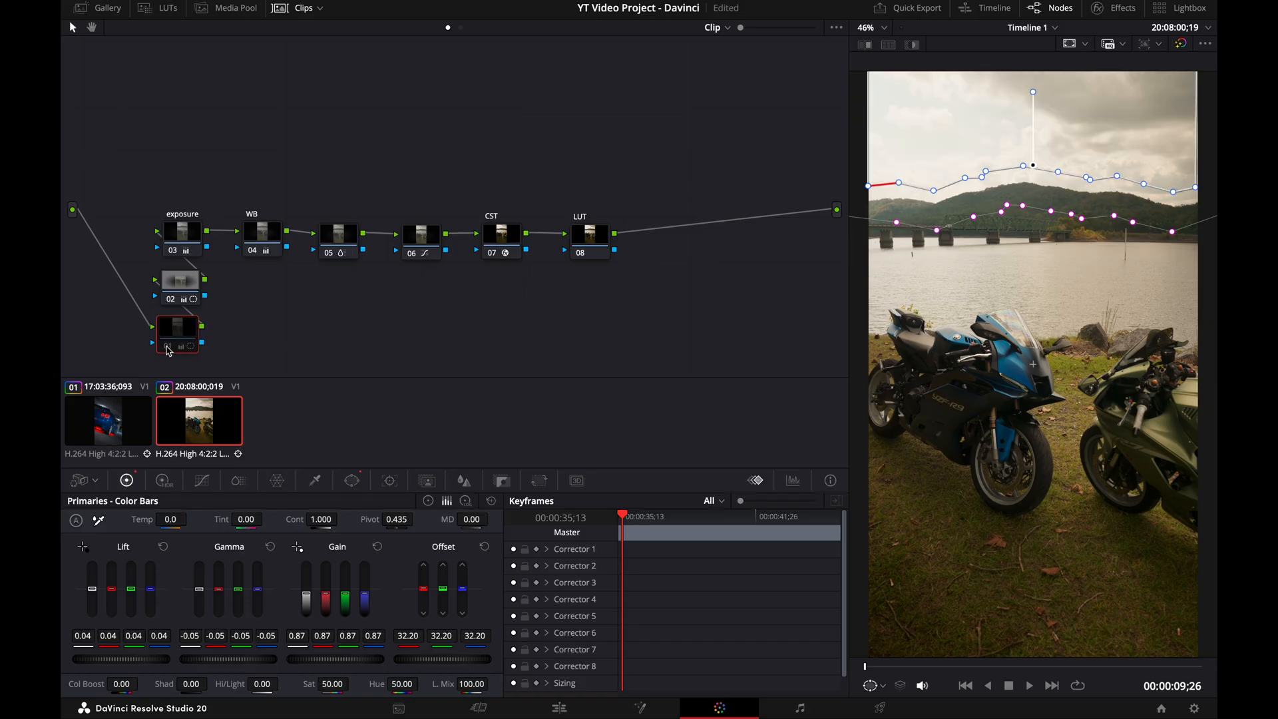
left_click(169, 347)
left_click(260, 241)
left_click(168, 346)
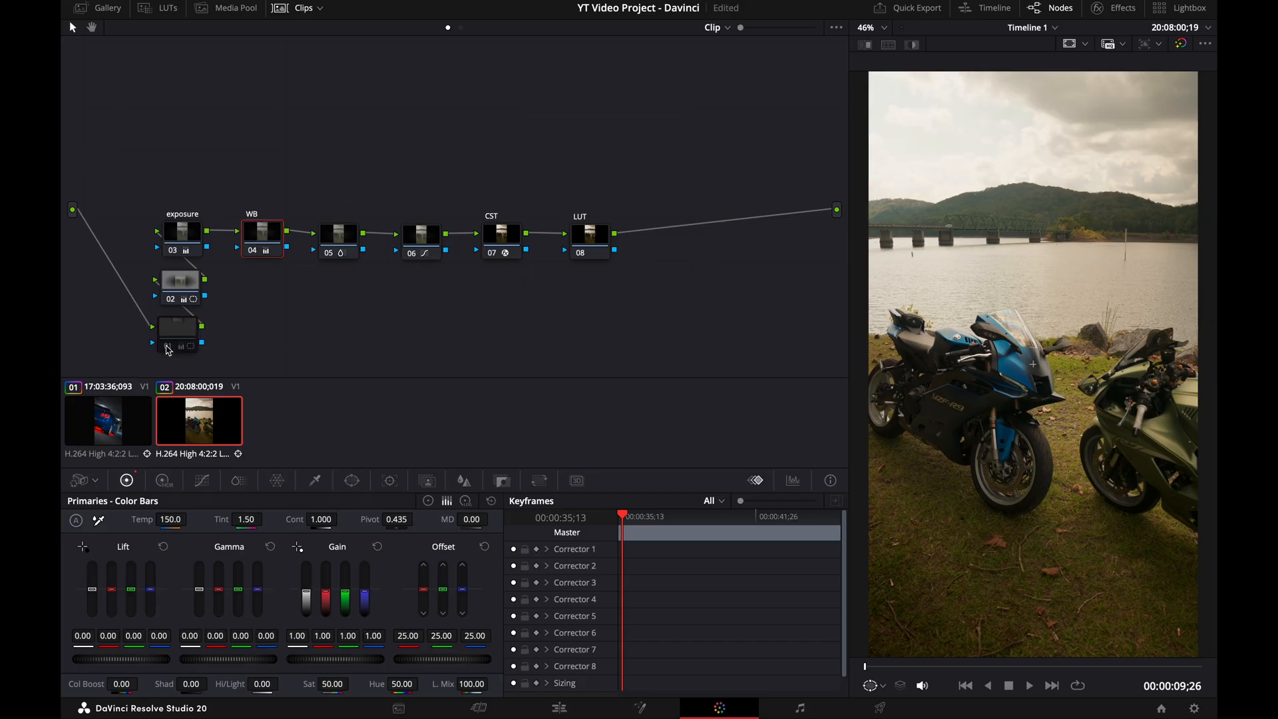
left_click(168, 347)
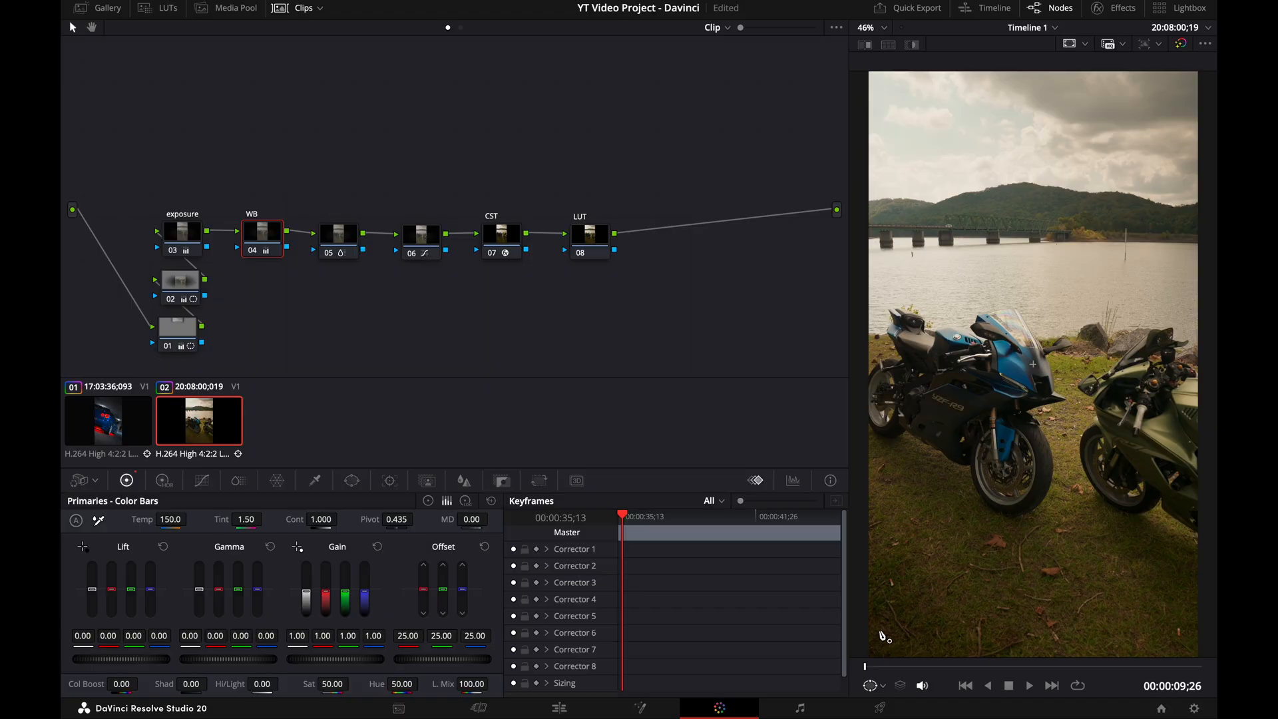
Step: Add a node after the sky node and draw a closed curve window around the dark rock between the motorcycles
left_click_drag(277, 287, 275, 291)
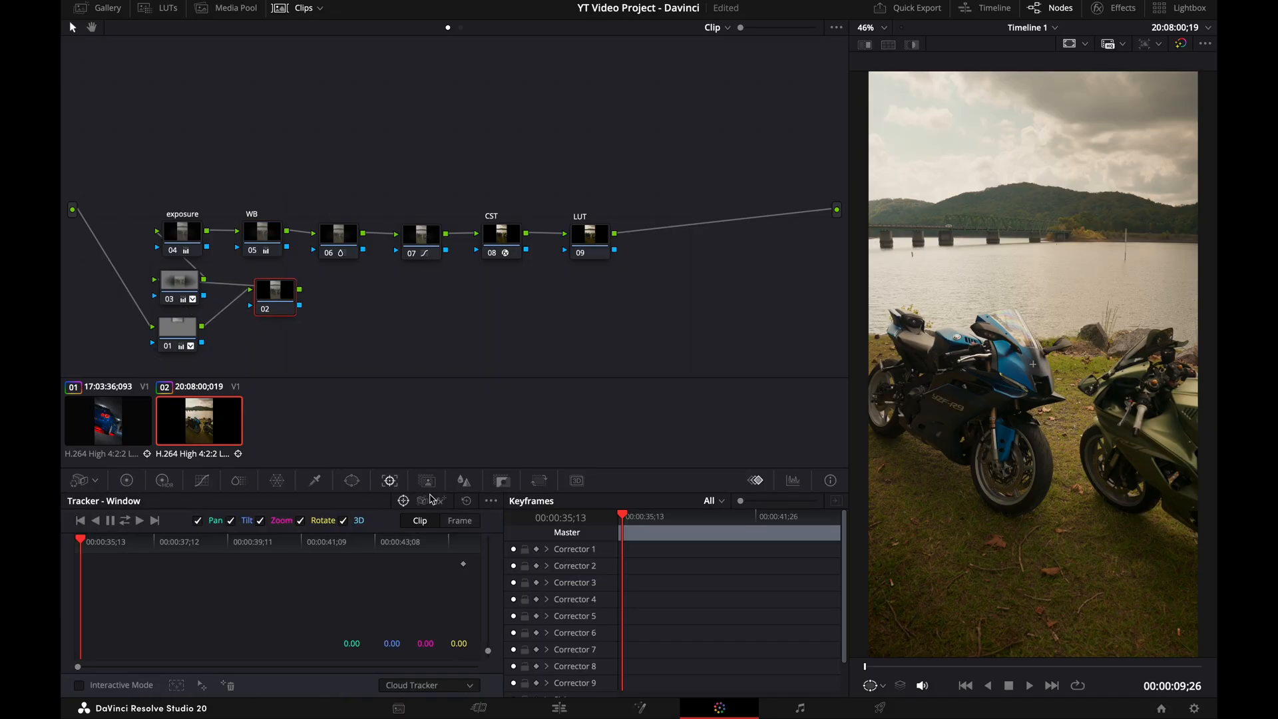
left_click(352, 481)
left_click(91, 645)
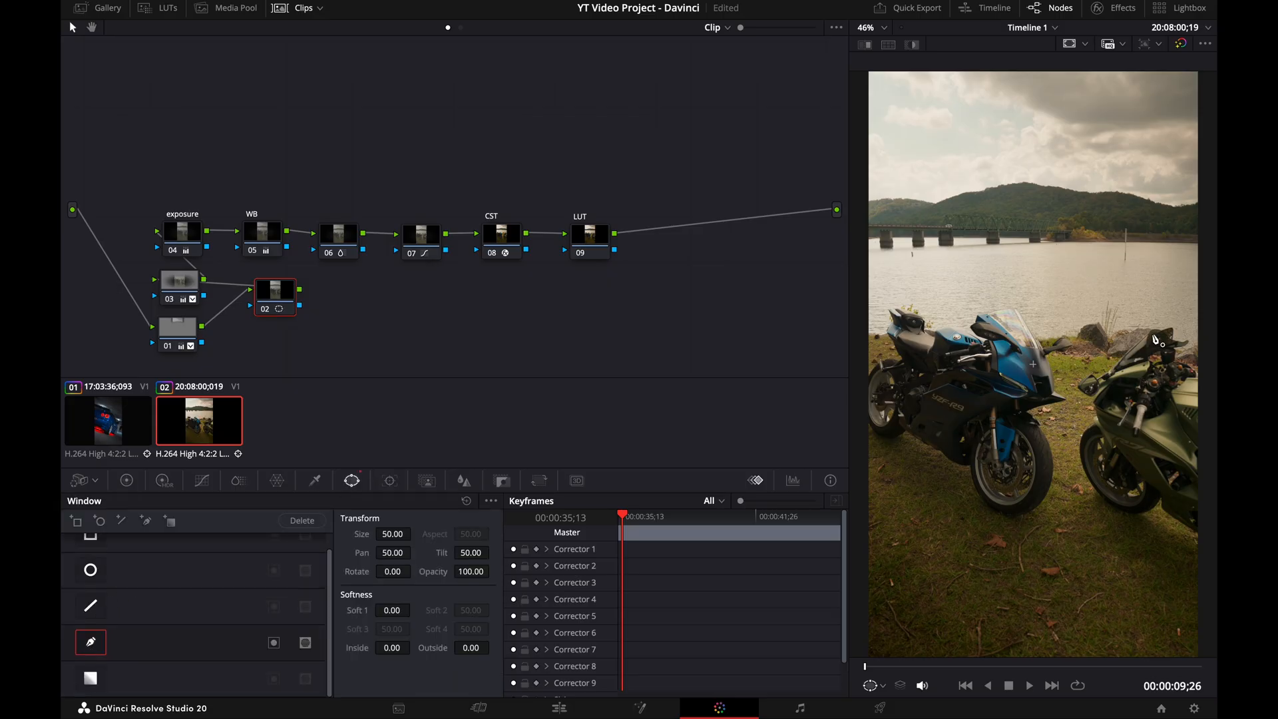
left_click(1078, 338)
left_click(1106, 354)
left_click(1078, 338)
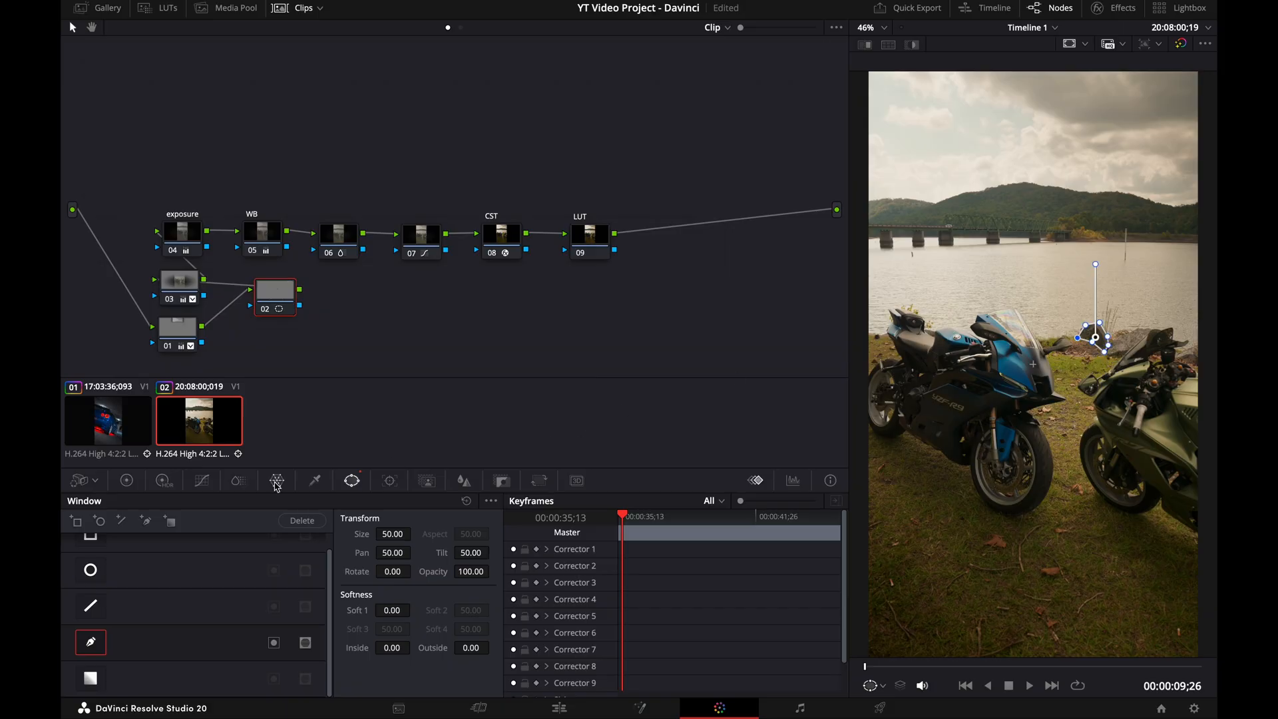
Step: Raise the rock node's Offset to 42.60 and open its window settings
left_click(127, 481)
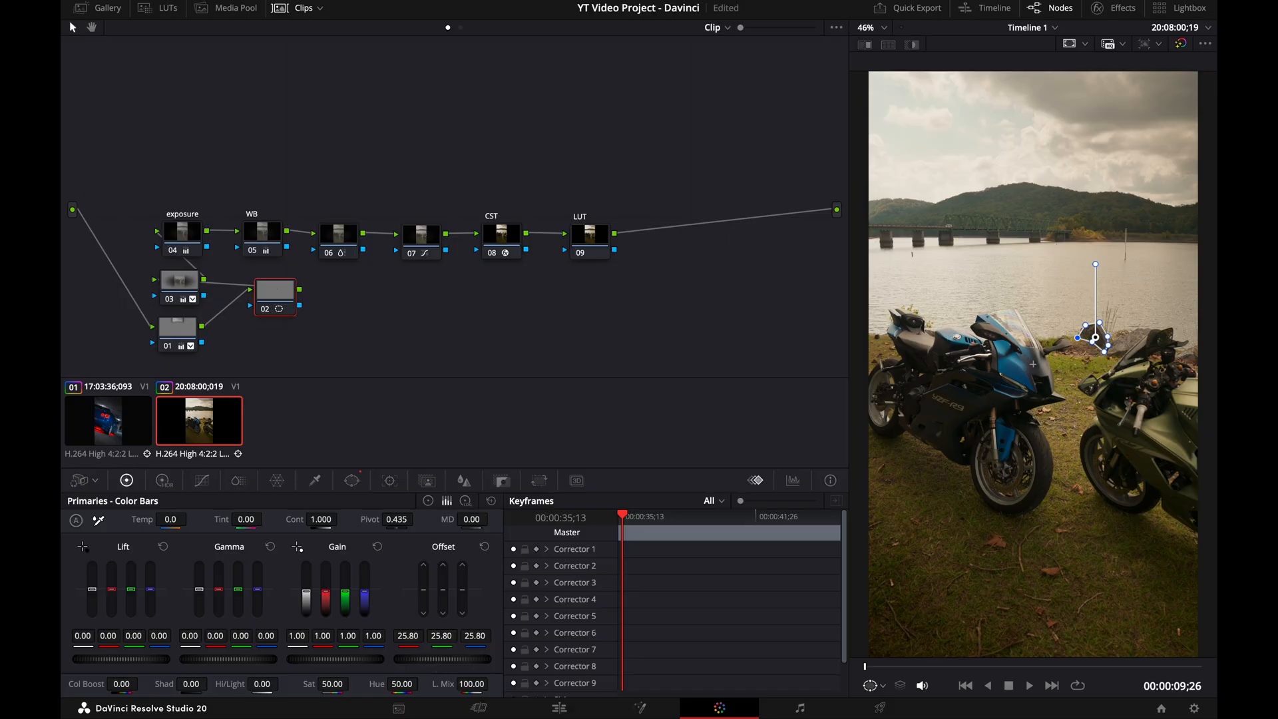
left_click_drag(426, 659, 452, 660)
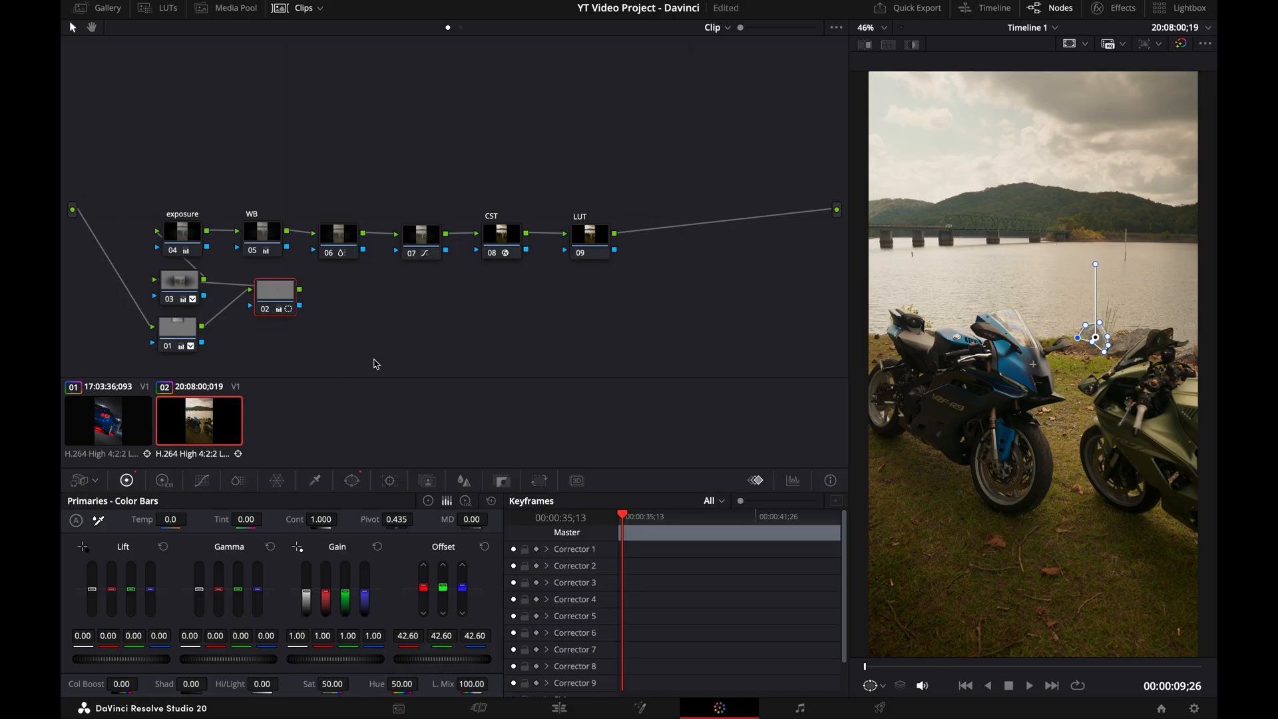
left_click(357, 481)
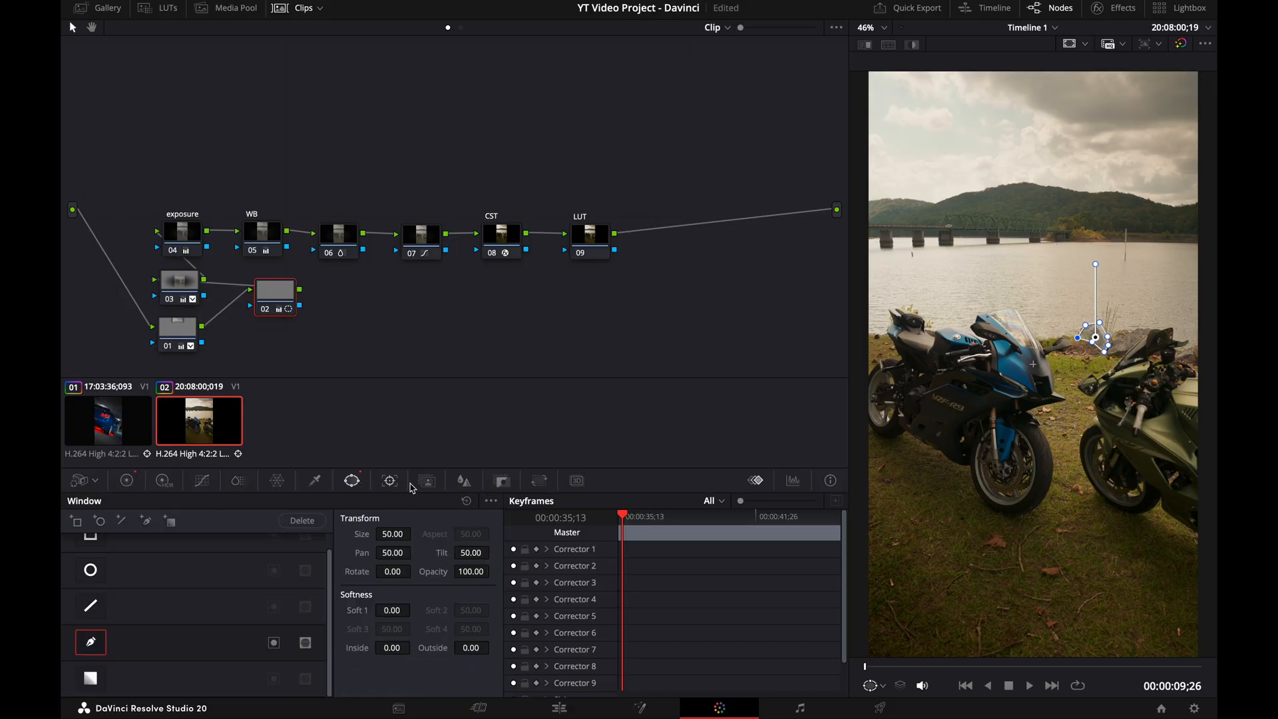
Step: Track the rock window forward and backward across the motorcycle clip
left_click(389, 481)
left_click(140, 521)
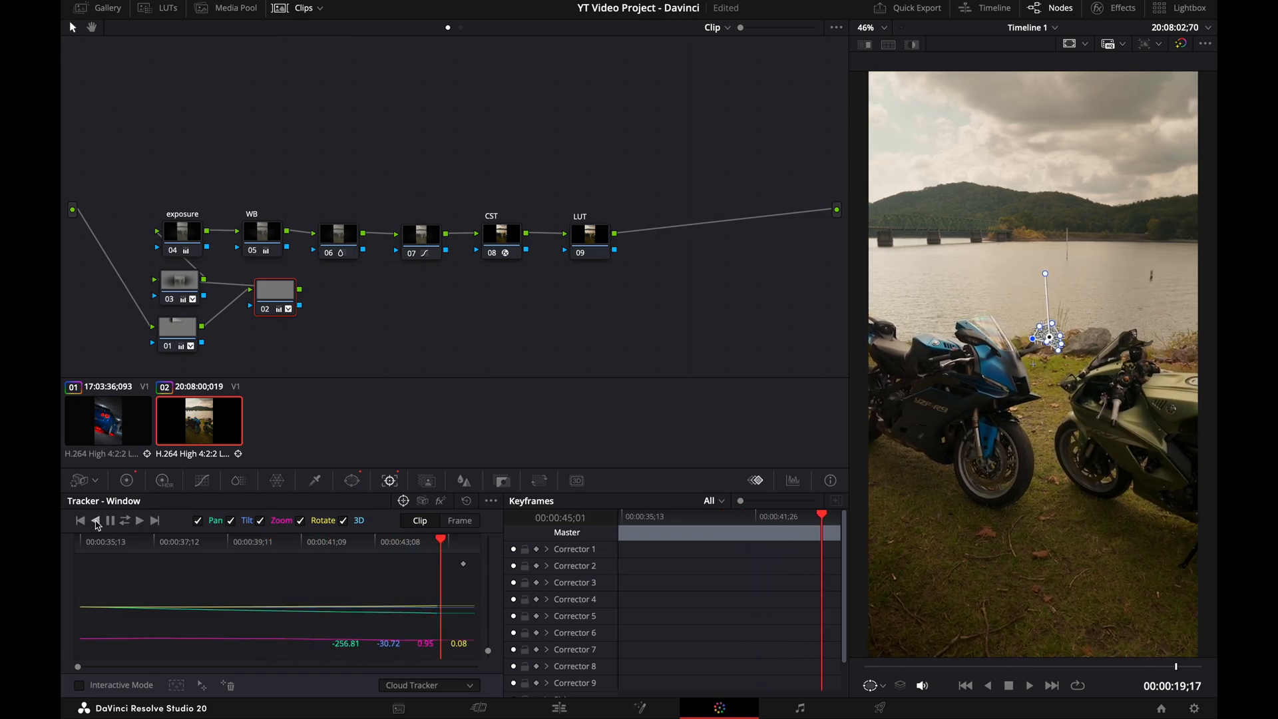
left_click(97, 522)
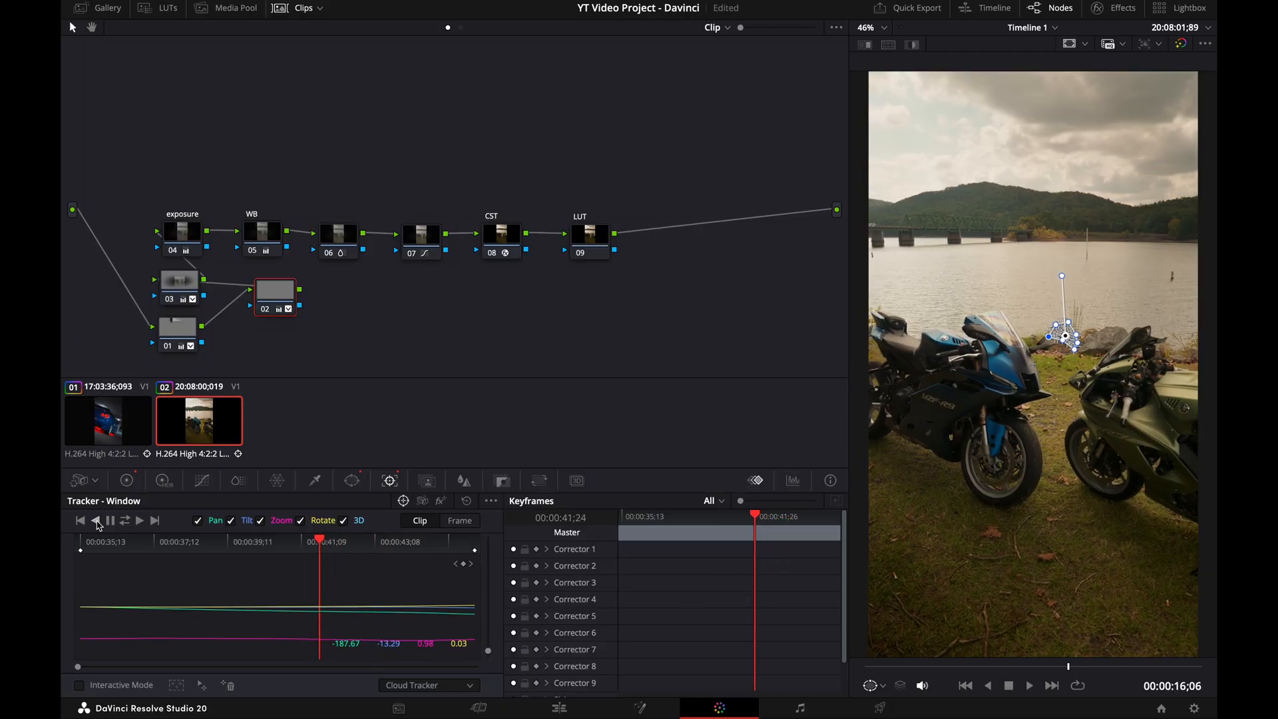
Step: Play the motorcycle clip enlarged around the rocks to check the tracked rock adjustment, and return to its first frame
left_click(338, 234)
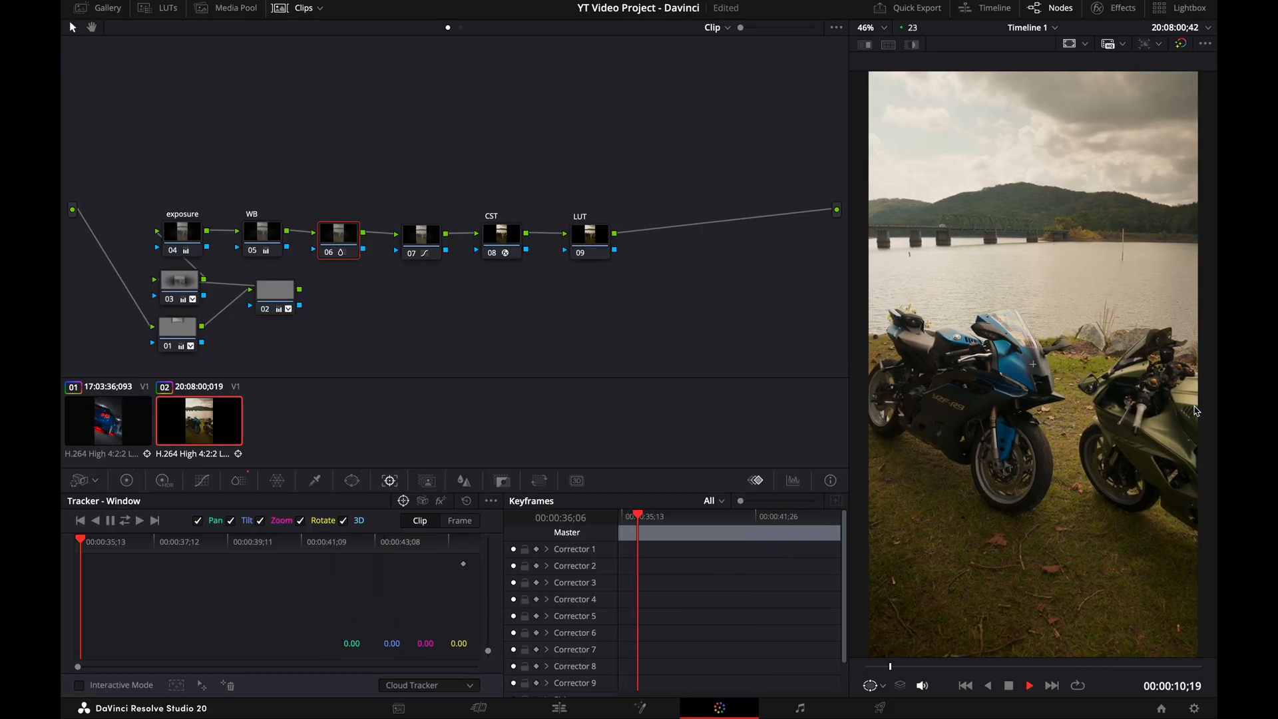
scroll(1101, 333, "up", 4)
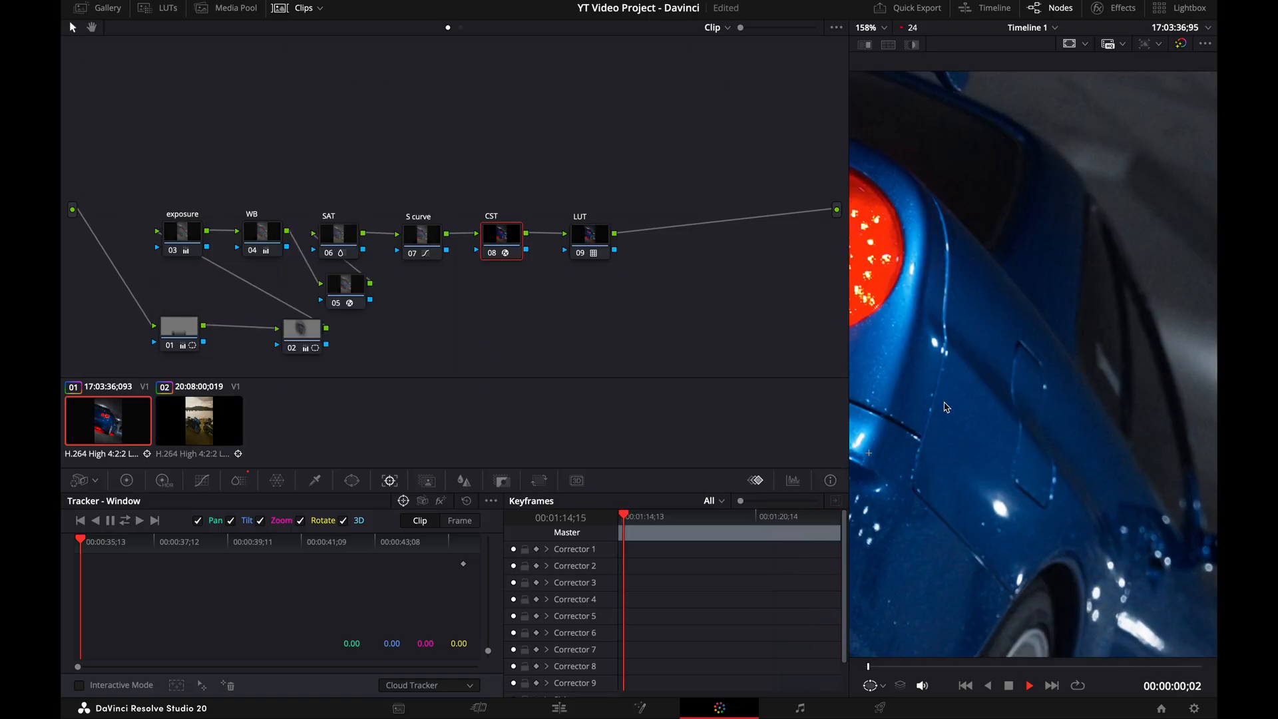
key("space")
left_click(205, 420)
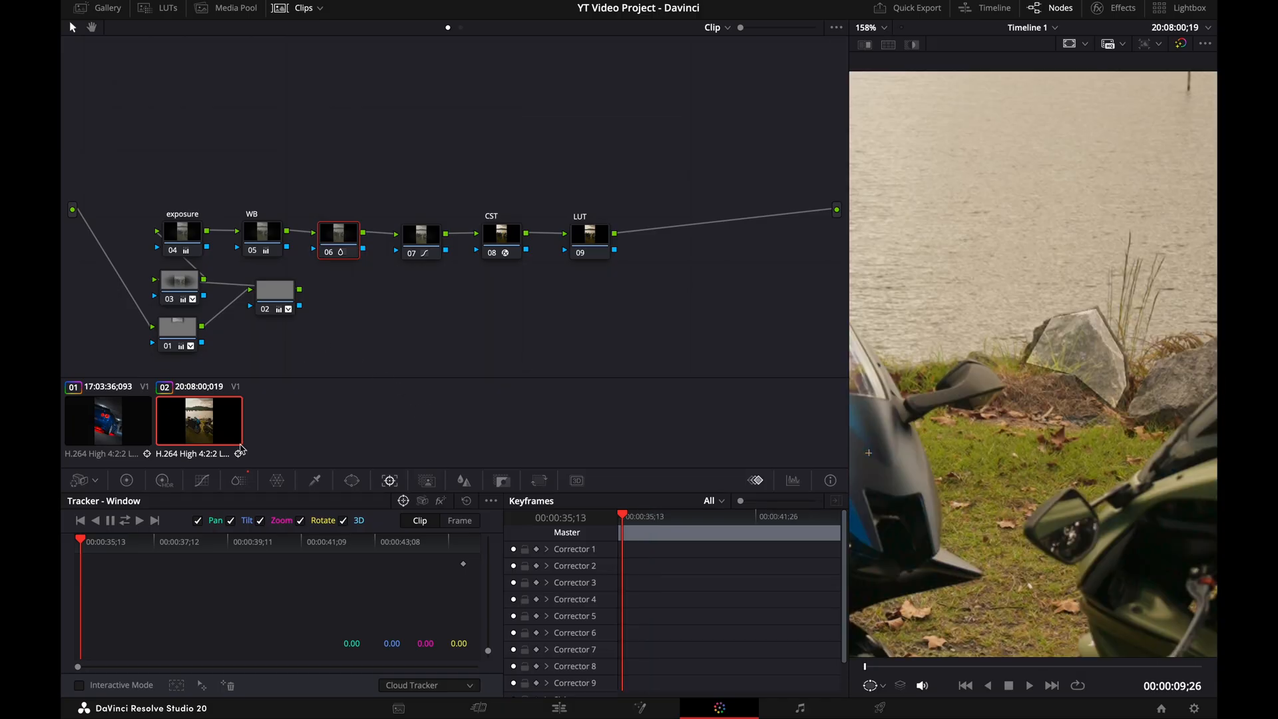
Step: Toggle rock node 02 to compare the image, delete the node, and fit the whole frame in the viewer
left_click(269, 311)
left_click(269, 311)
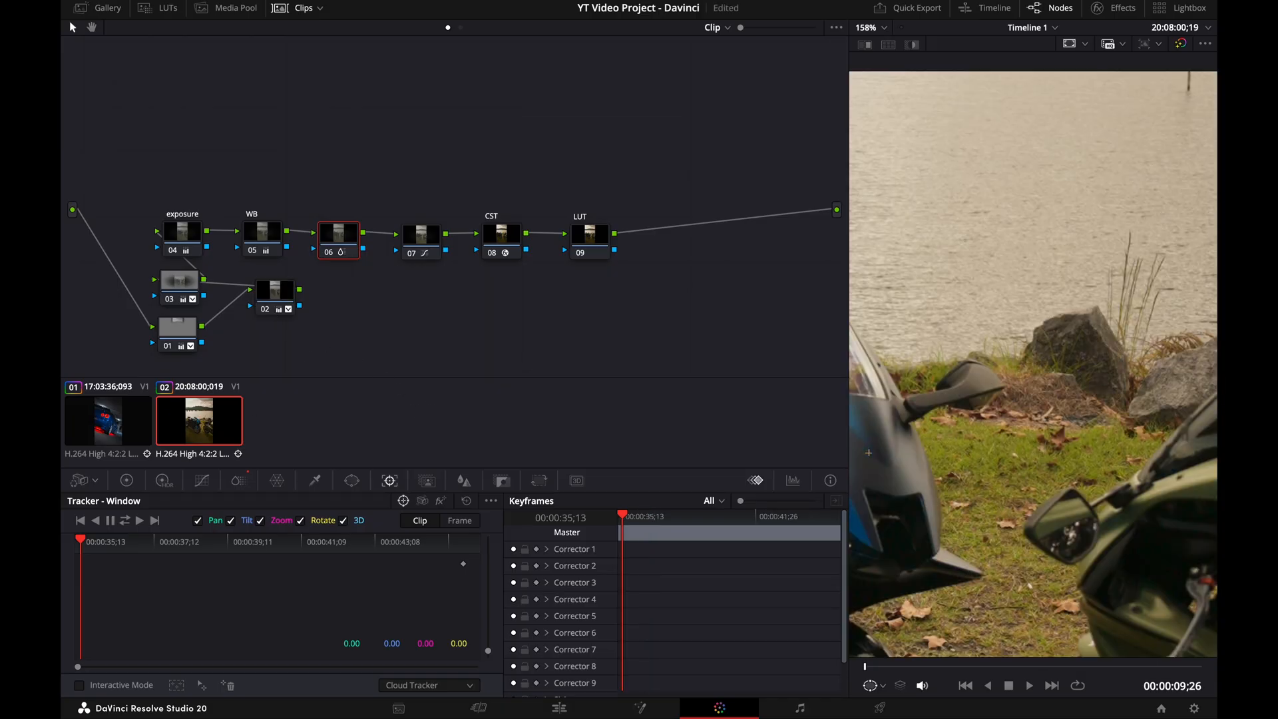
left_click(269, 310)
left_click(276, 291)
key("Delete")
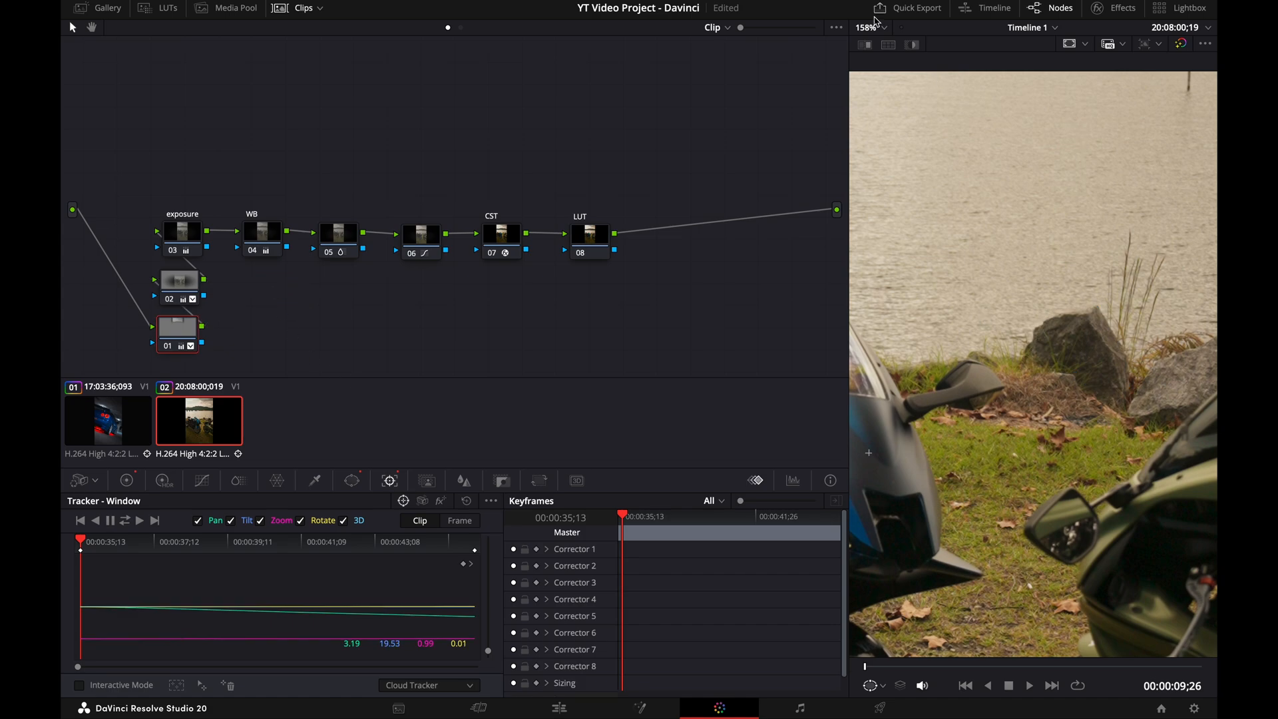
left_click(878, 27)
left_click(886, 48)
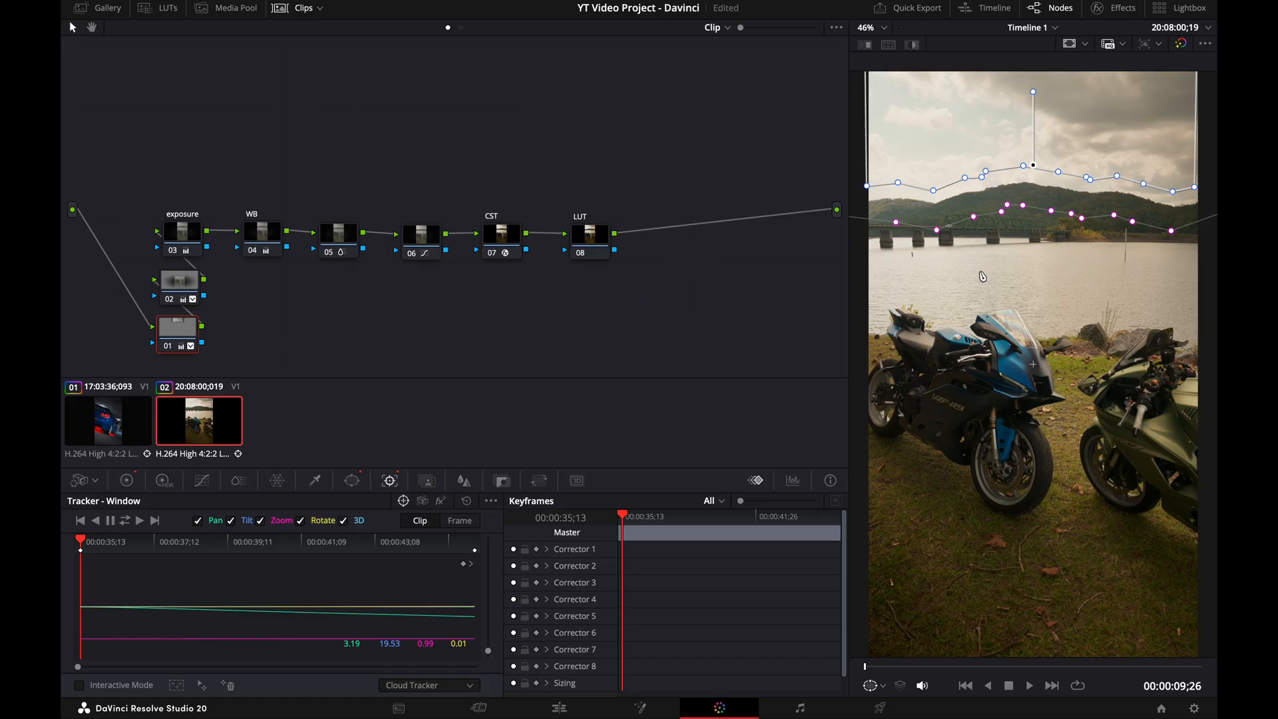
Step: Set the project's timeline resolution to horizontal 3840 x 2160 Ultra HD with vertical resolution off, and save the settings
left_click(559, 708)
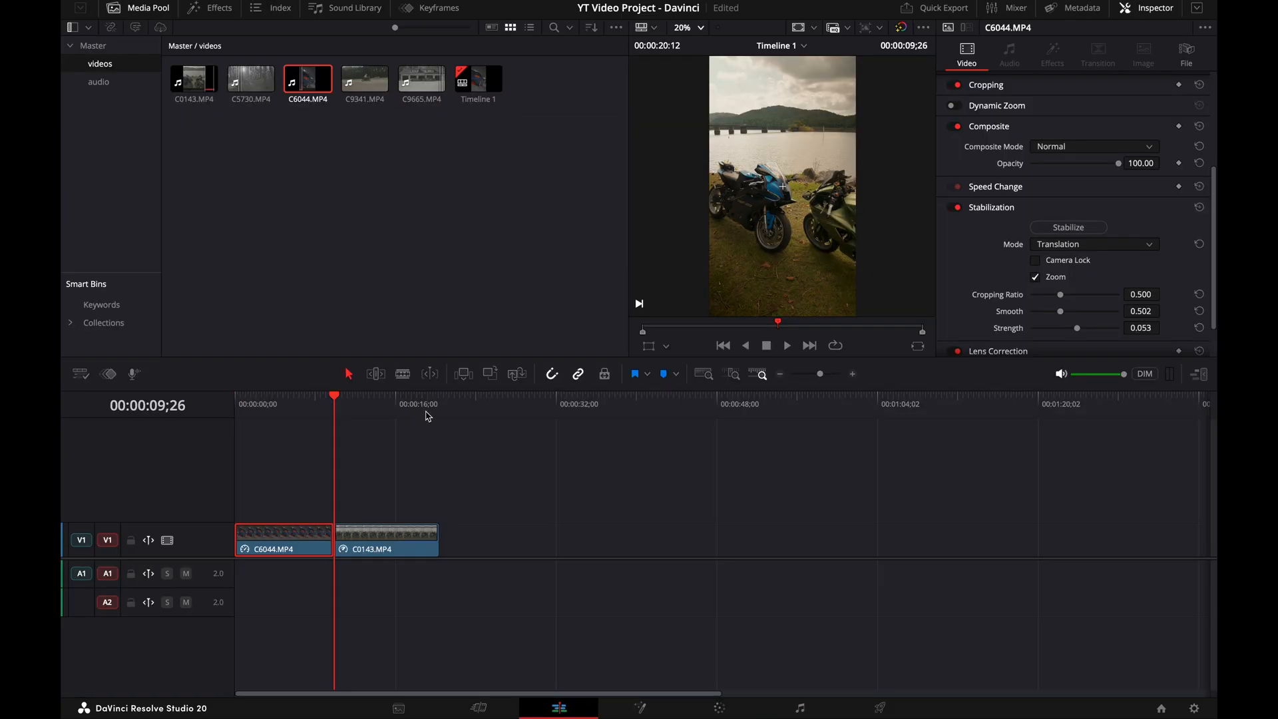
left_click(372, 89)
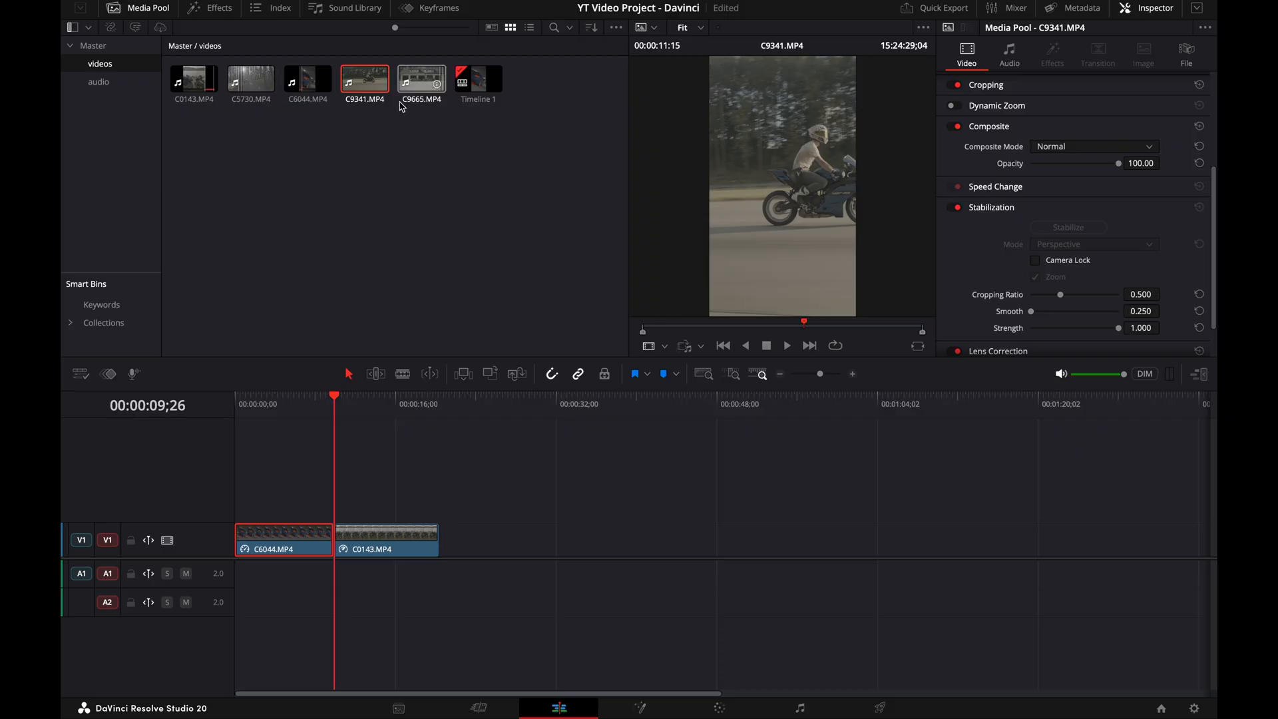
left_click(180, 1)
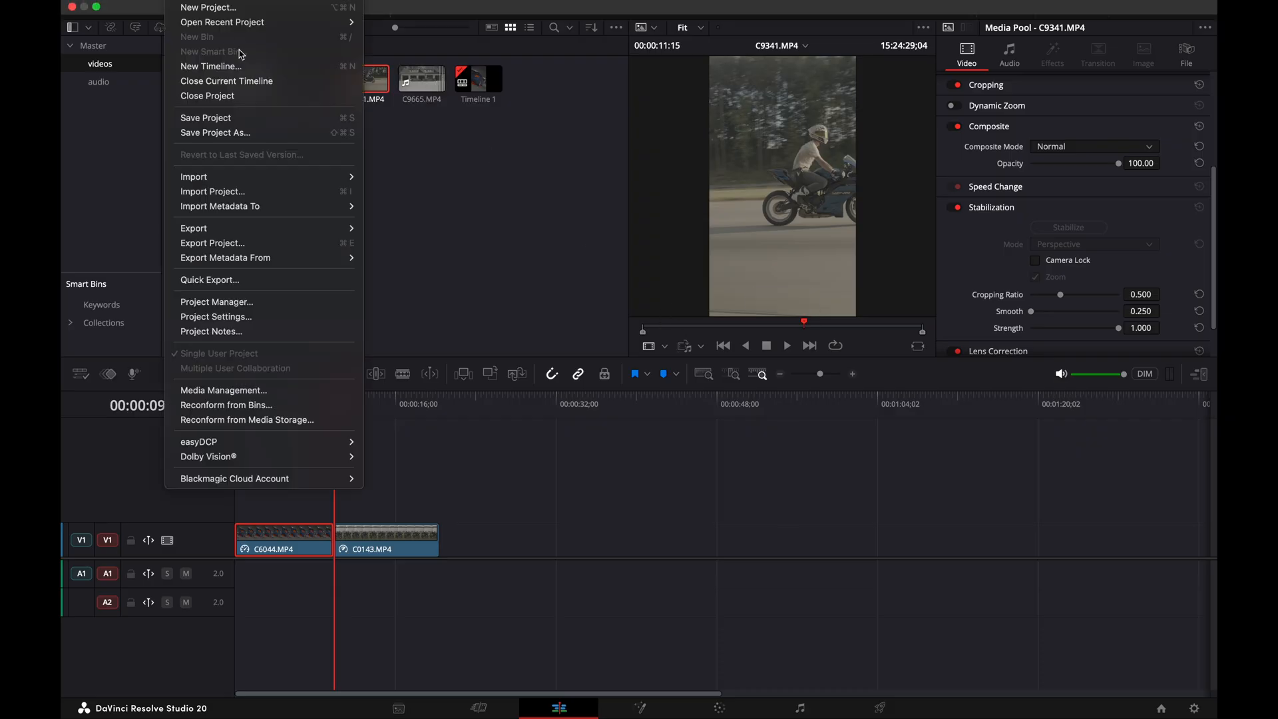
left_click(245, 317)
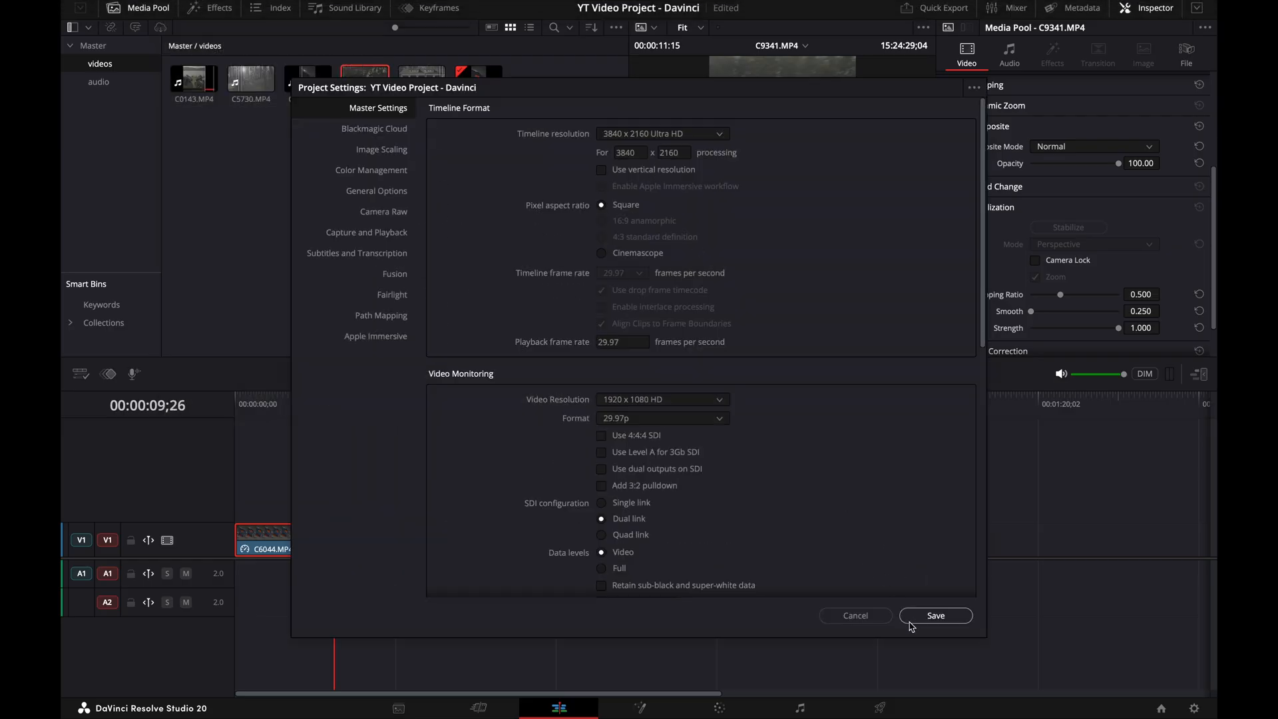
left_click(908, 619)
Step: Play the timeline from the start to check how the two vertical clips sit in the horizontal frame
left_click_drag(334, 400, 147, 414)
key("space")
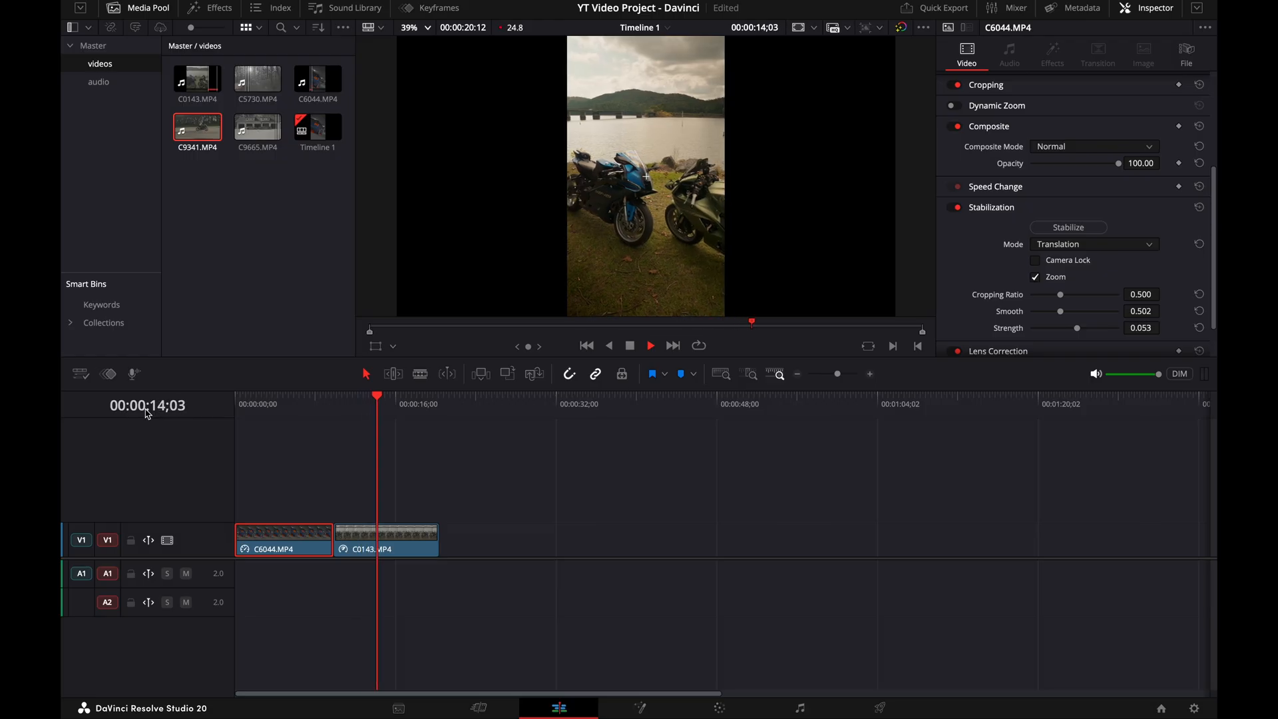
key("space")
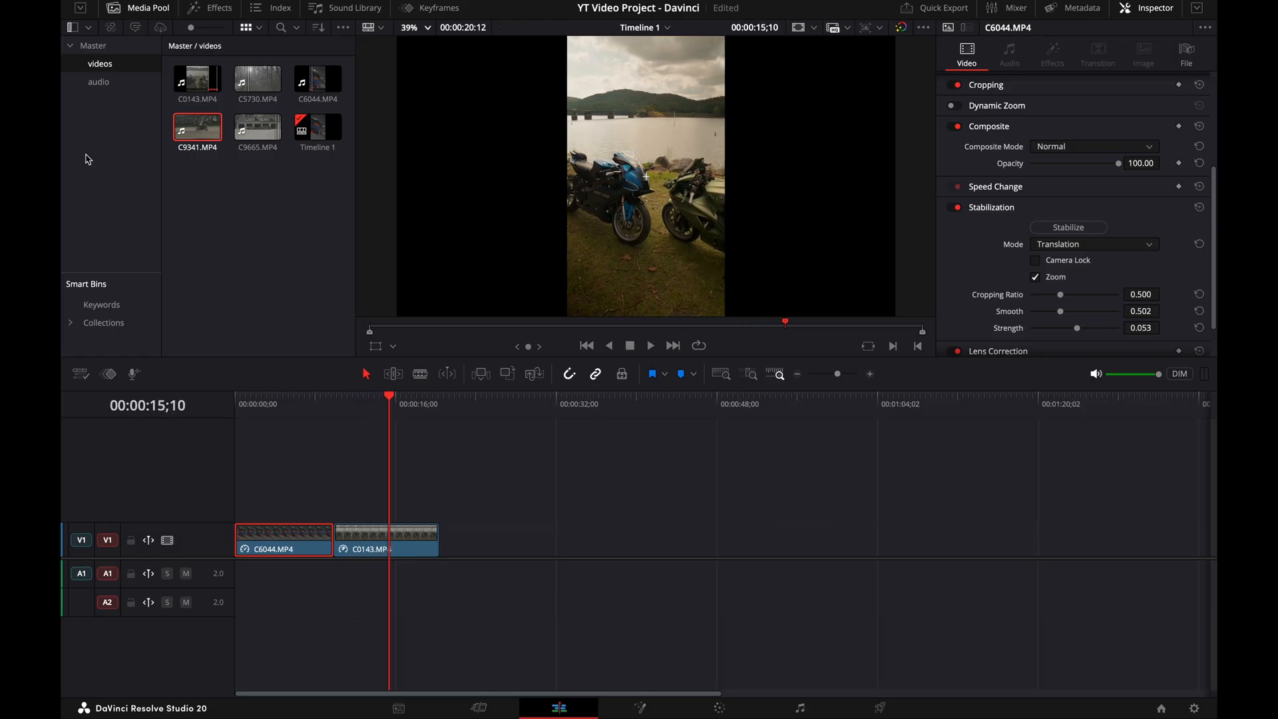
Step: Replace the vertical clips on track V1 with the video of C5730.MP4 at the timeline start, followed by C9341.MP4
left_click(265, 76)
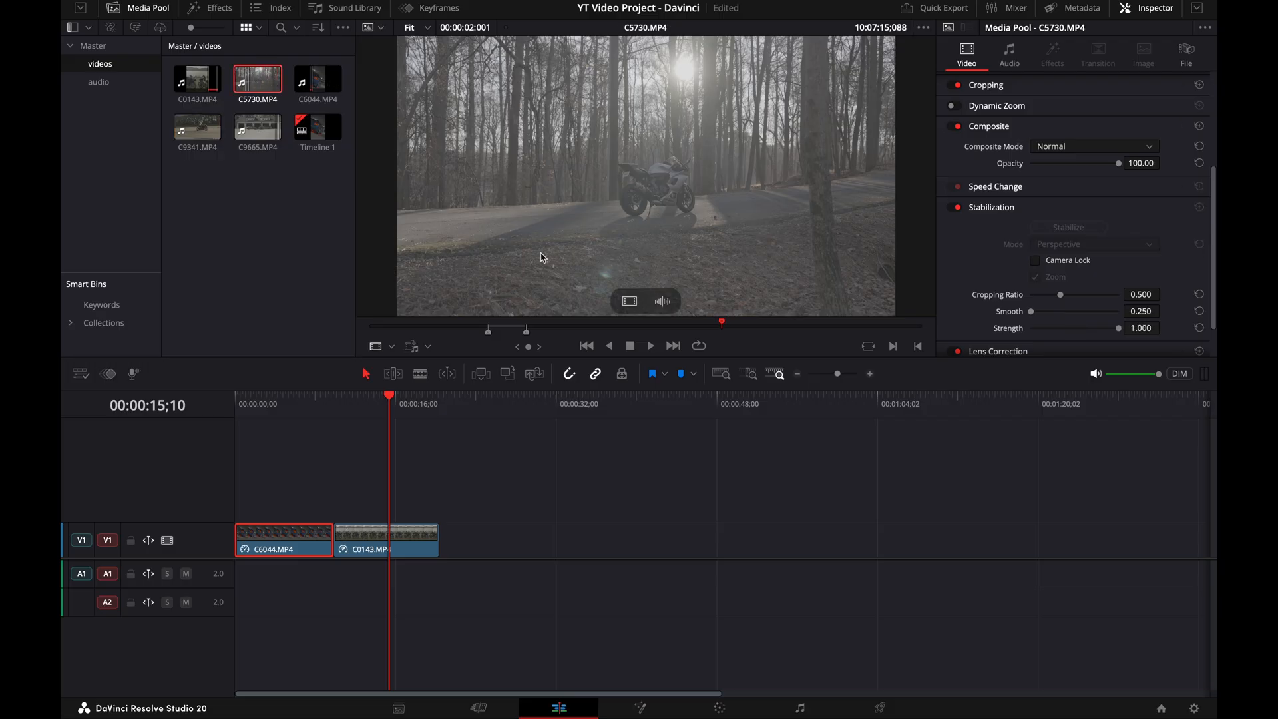
left_click_drag(504, 324, 528, 307)
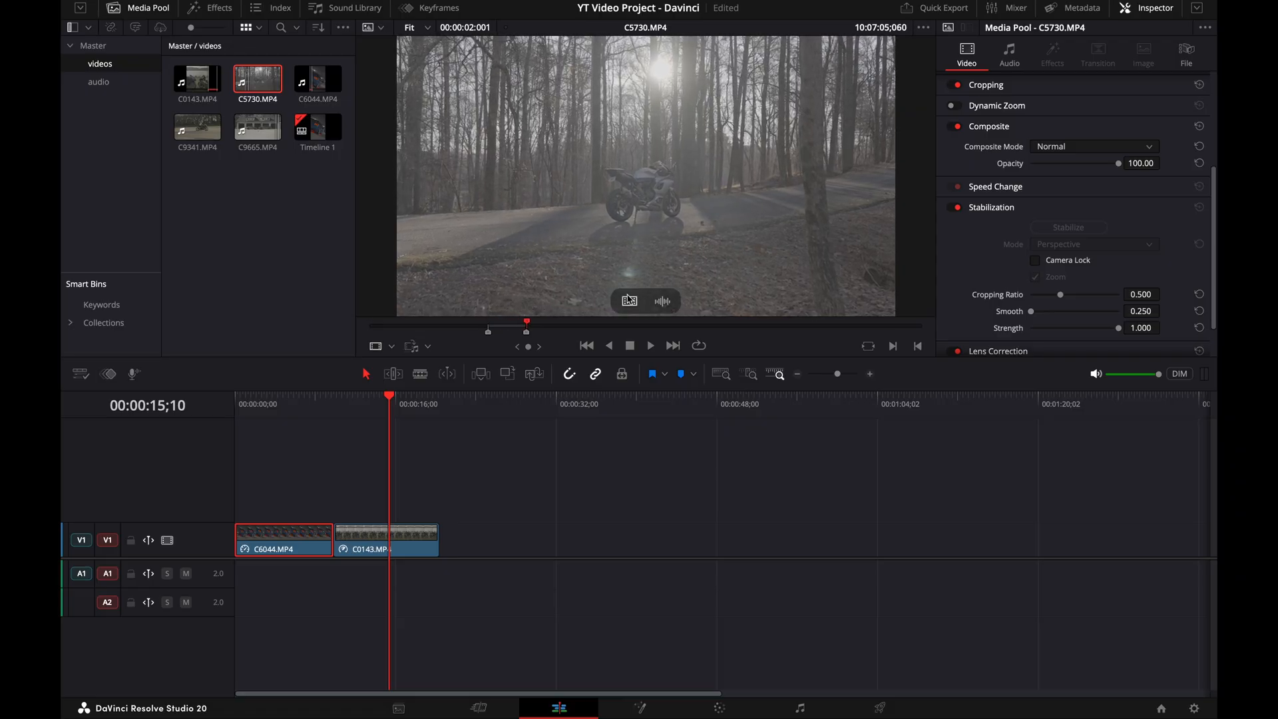
left_click_drag(628, 299, 253, 540)
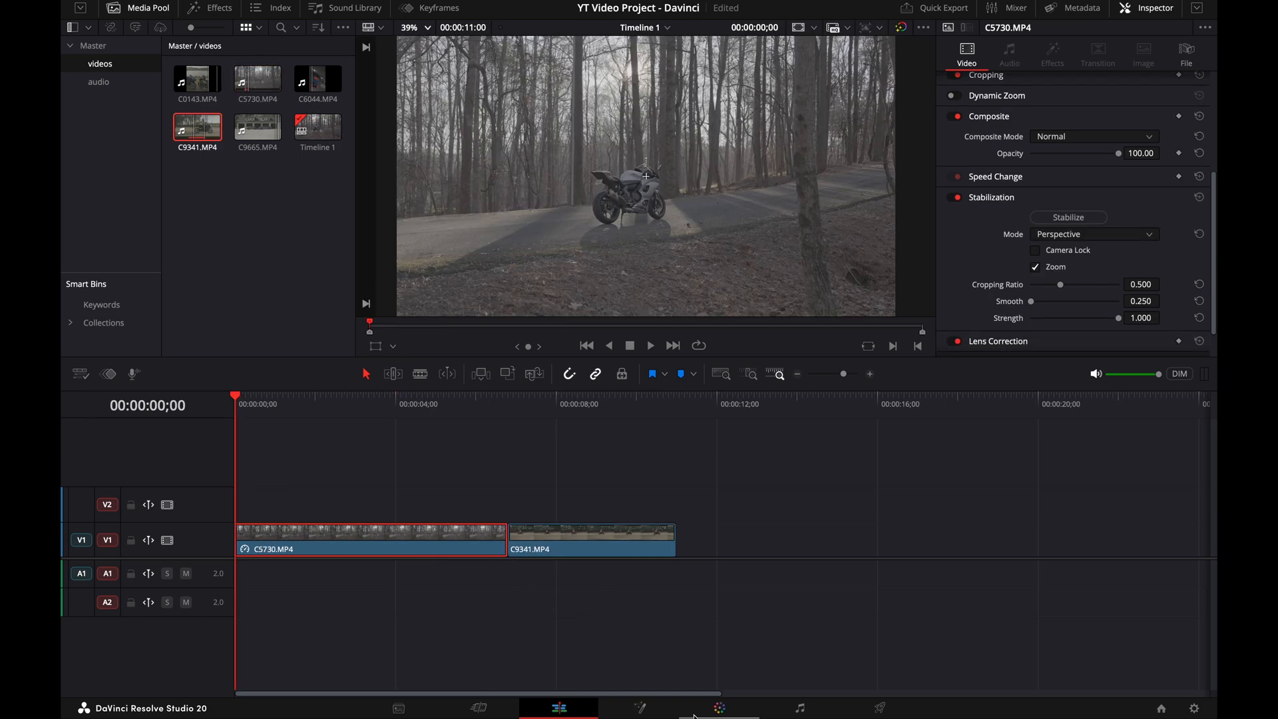
Step: Open C5730.MP4 for color grading, widen the node editor, and add five serial nodes before the existing one
left_click(719, 707)
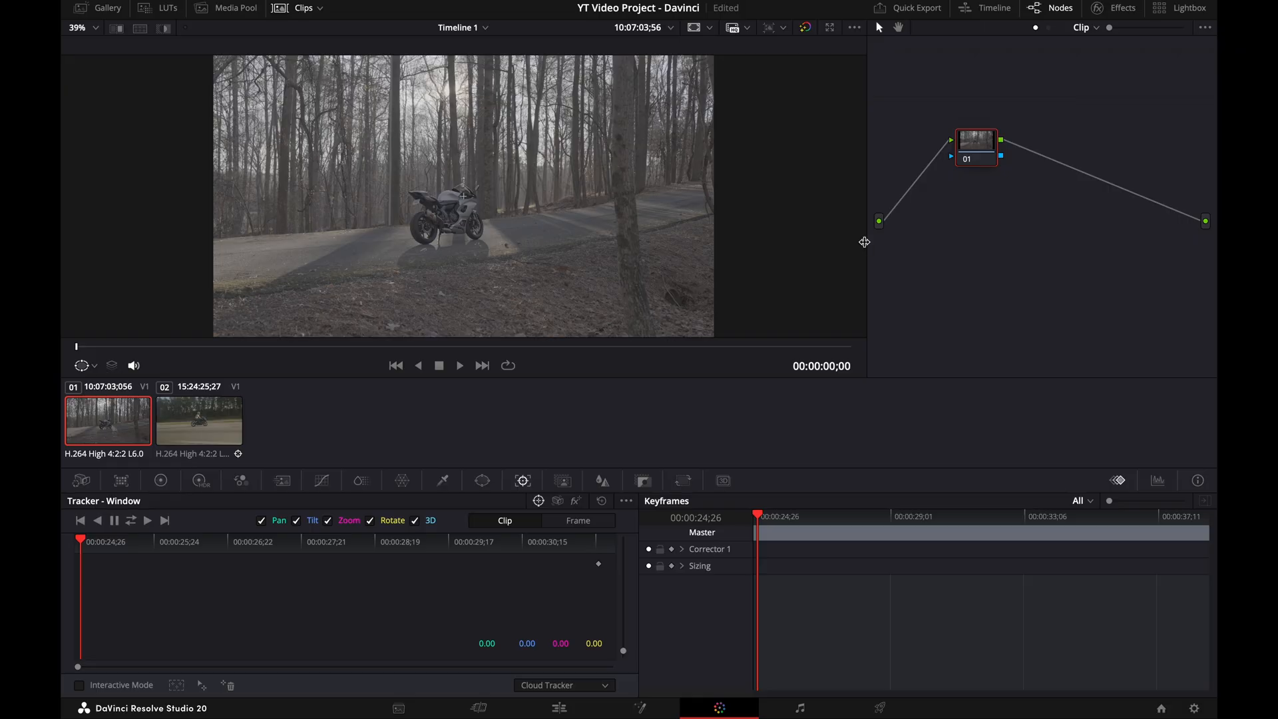
left_click_drag(864, 241, 604, 243)
left_click_drag(764, 146, 724, 118)
key("alt+s")
key("alt+s")
key("alt+s")
key("alt+s")
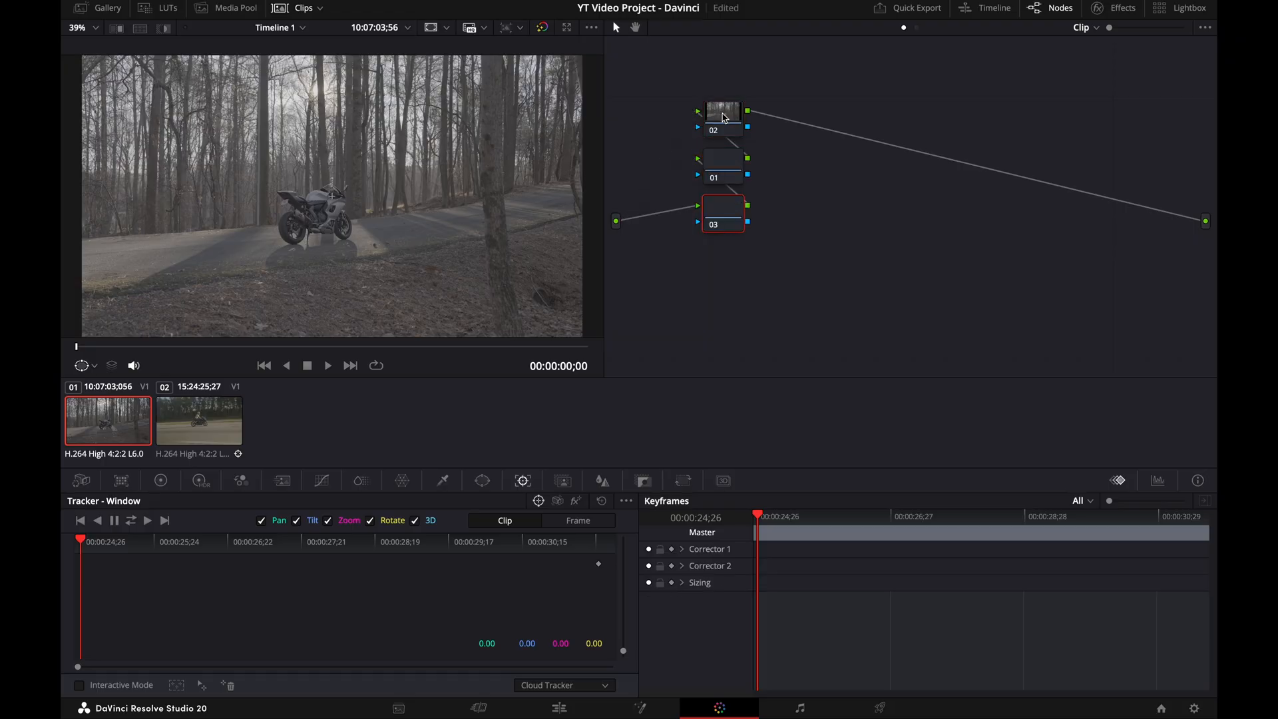
key("alt+s")
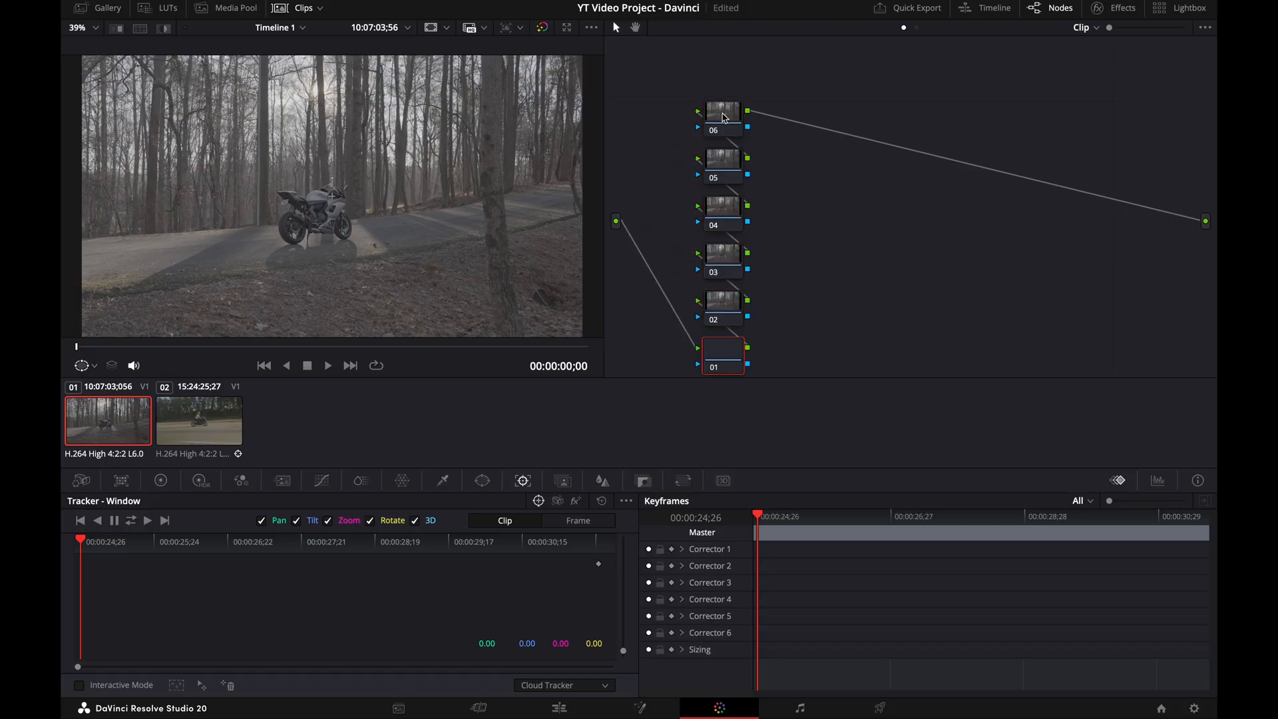
Step: Arrange the six stacked nodes in a left-to-right row from 01 to 06
left_click_drag(725, 118, 1121, 250)
left_click_drag(729, 182, 1002, 252)
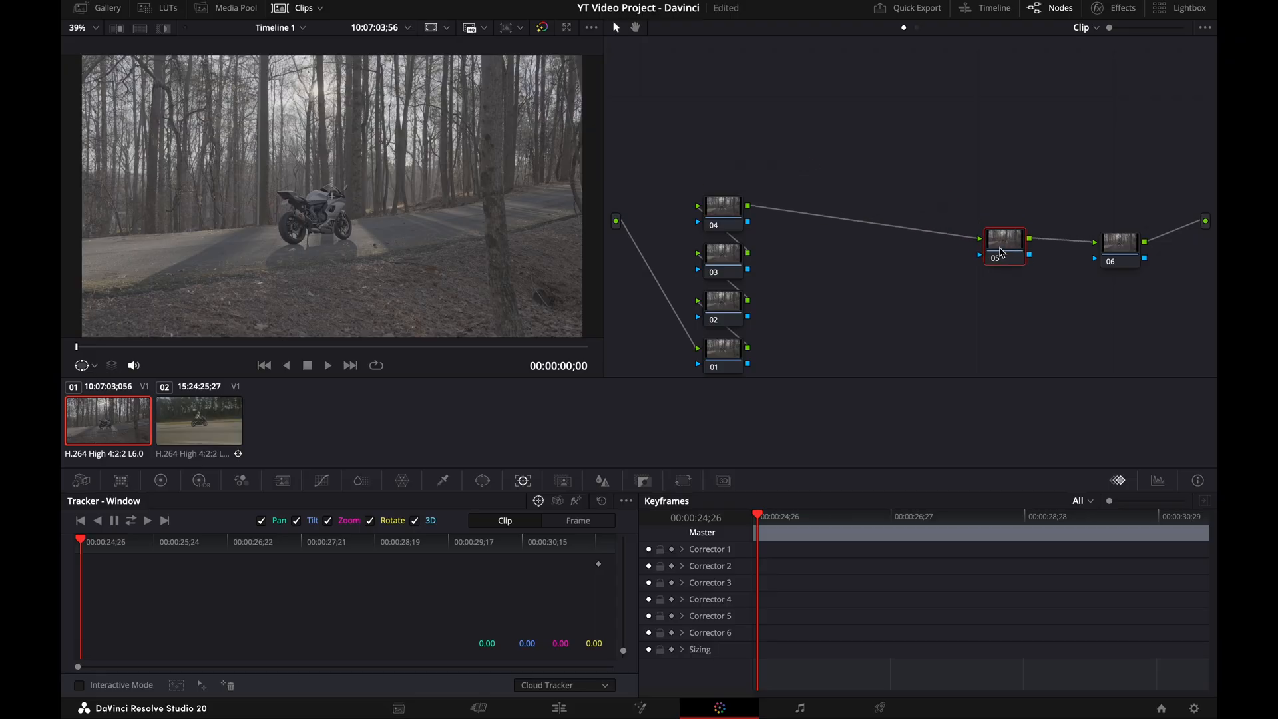
left_click_drag(726, 210, 916, 250)
left_click_drag(707, 265, 814, 263)
left_click_drag(729, 306, 751, 267)
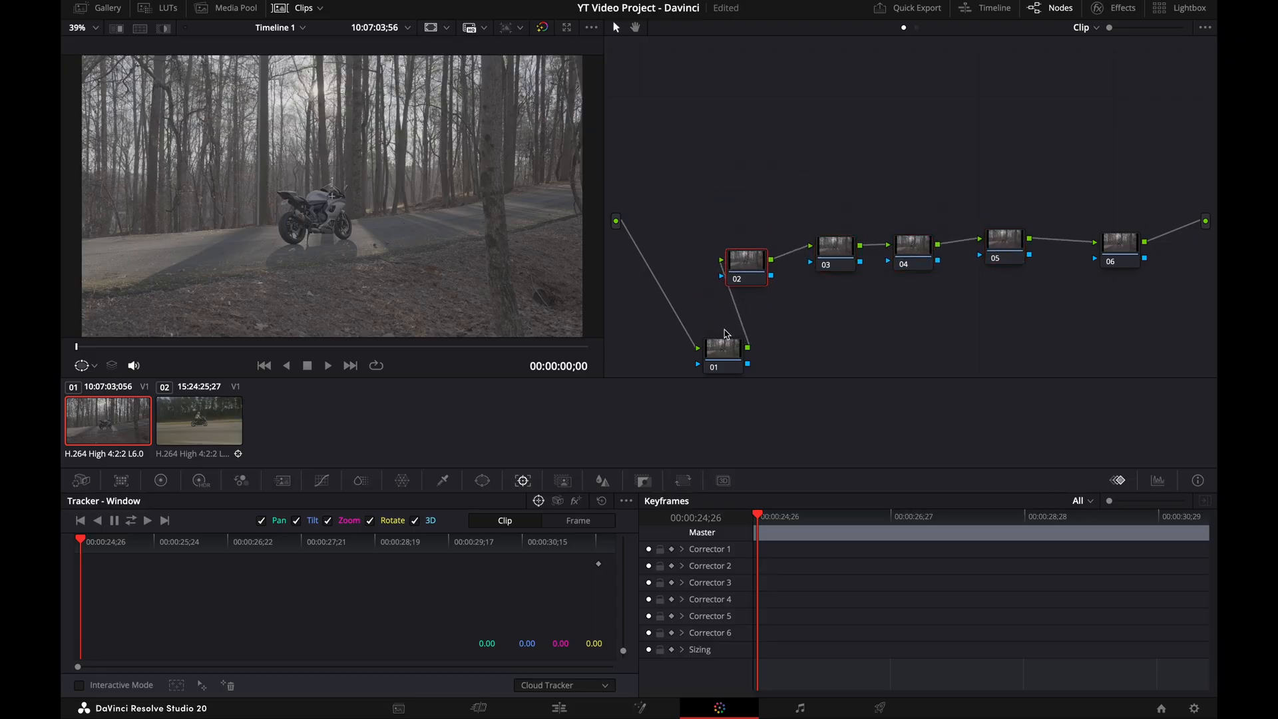
left_click_drag(726, 357, 687, 278)
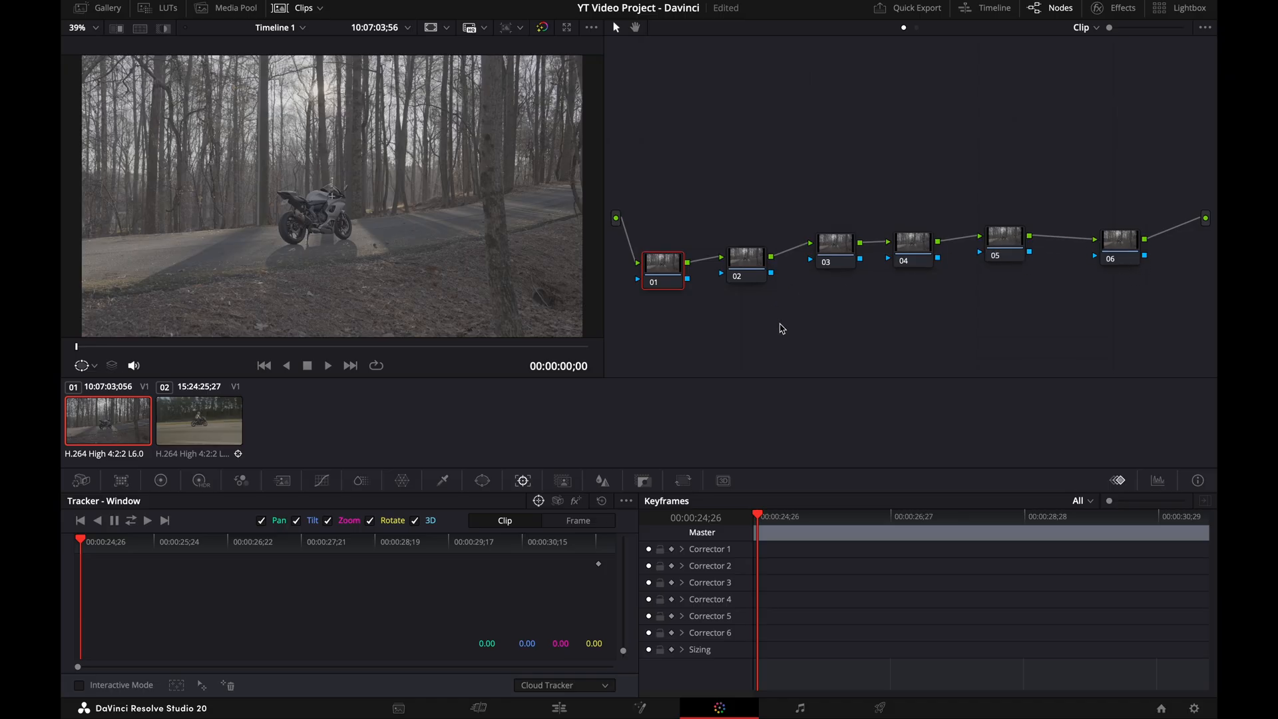
Step: Add two serial nodes before node 05
left_click(1004, 247)
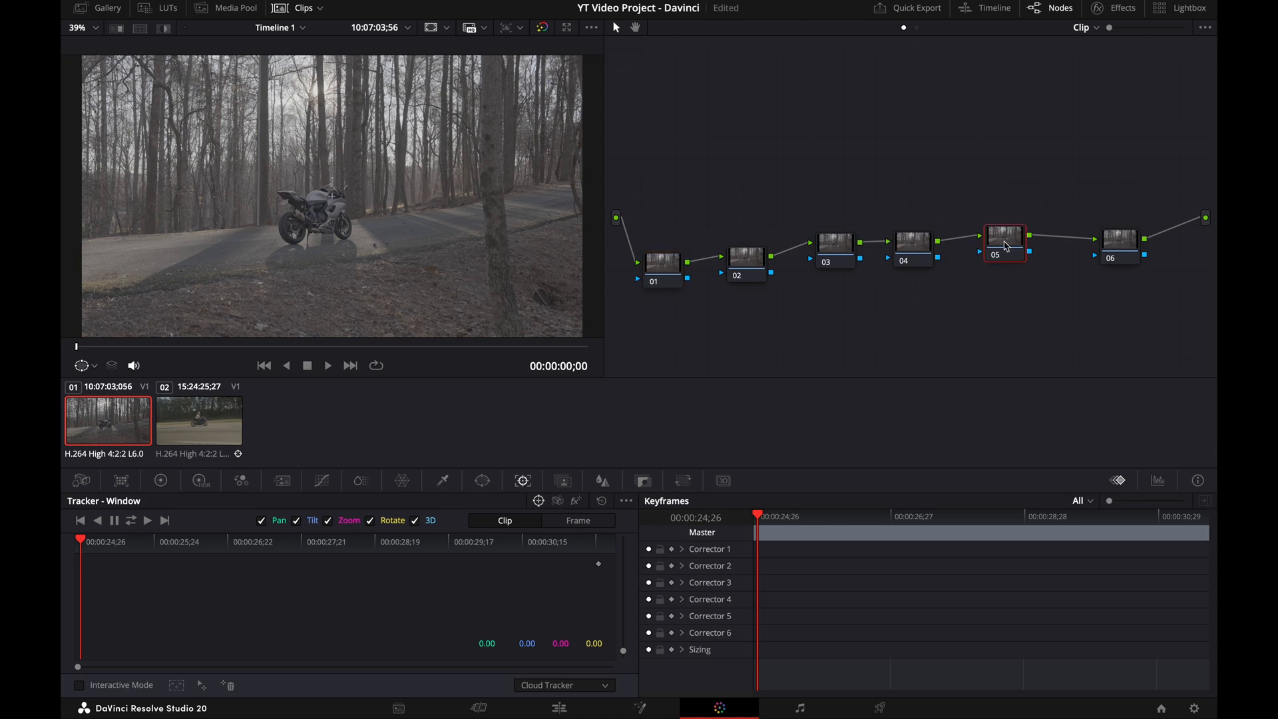
key("shift+s")
key("shift+s")
Step: Find the Color Space Transform effect and apply it to node 07
left_click(1008, 243)
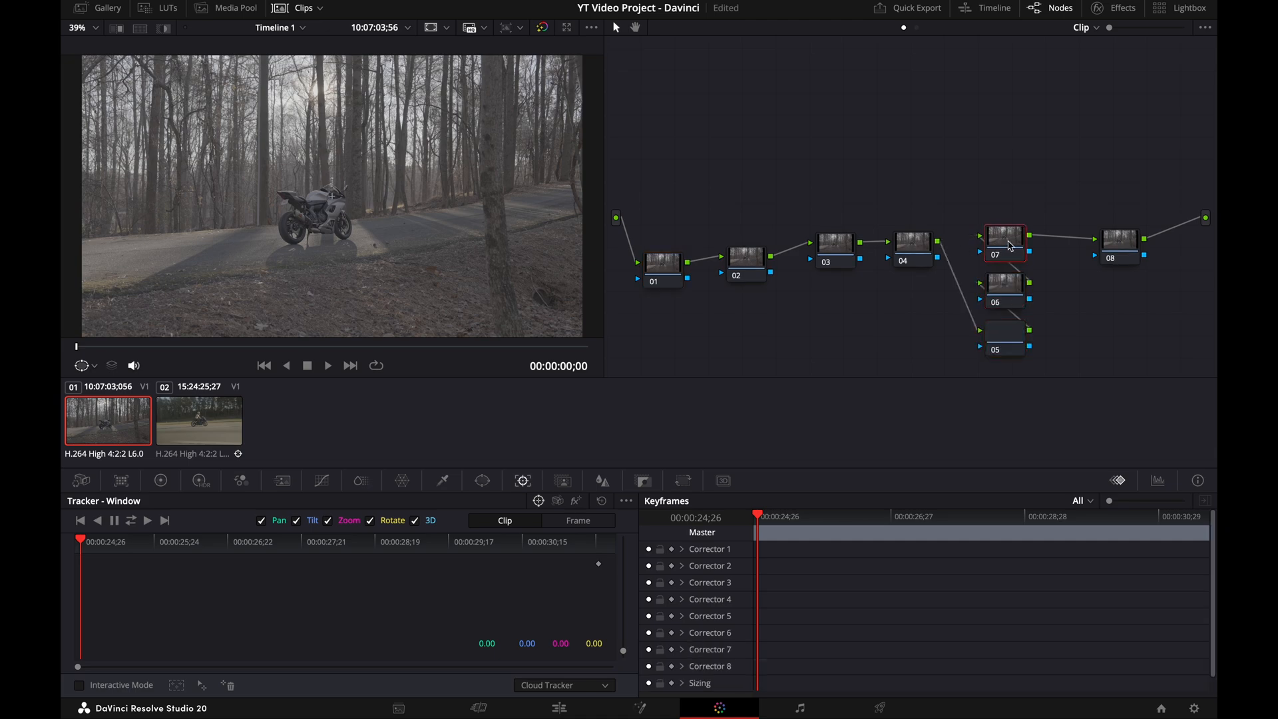
left_click(1115, 8)
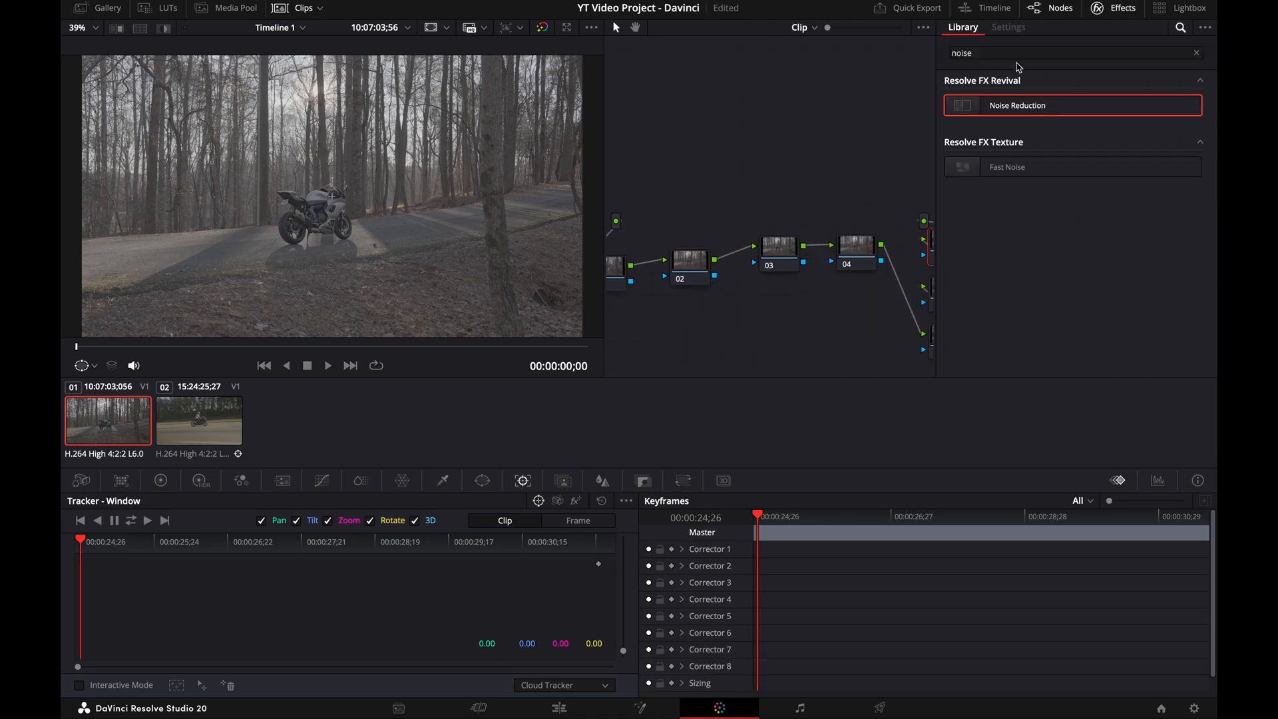
left_click(1006, 56)
type("col")
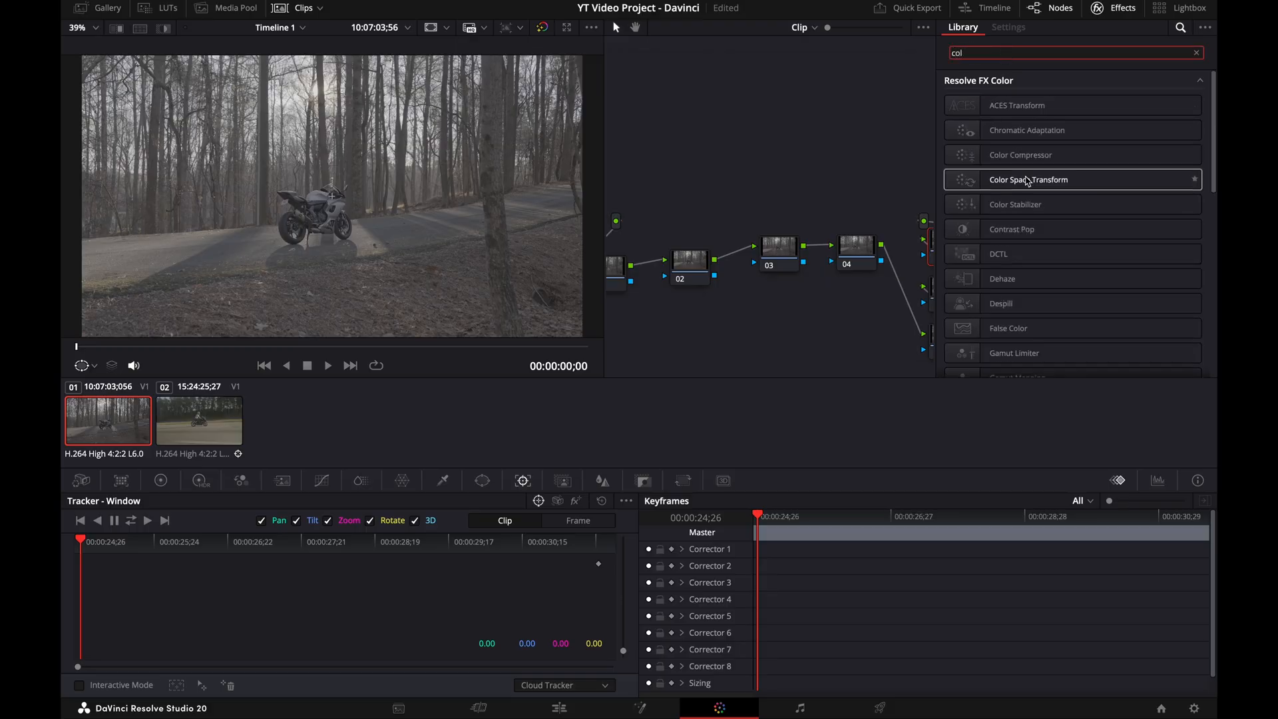
left_click(1023, 181)
left_click_drag(1023, 181, 932, 254)
Step: Set the transform's Input Color Space to Sony S-Gamut3 and Input Gamma to Sony S-Log3, and close the effects library
left_click(1100, 120)
scroll(1078, 246, "down", 5)
left_click(1089, 212)
left_click(1091, 139)
scroll(1090, 253, "down", 2)
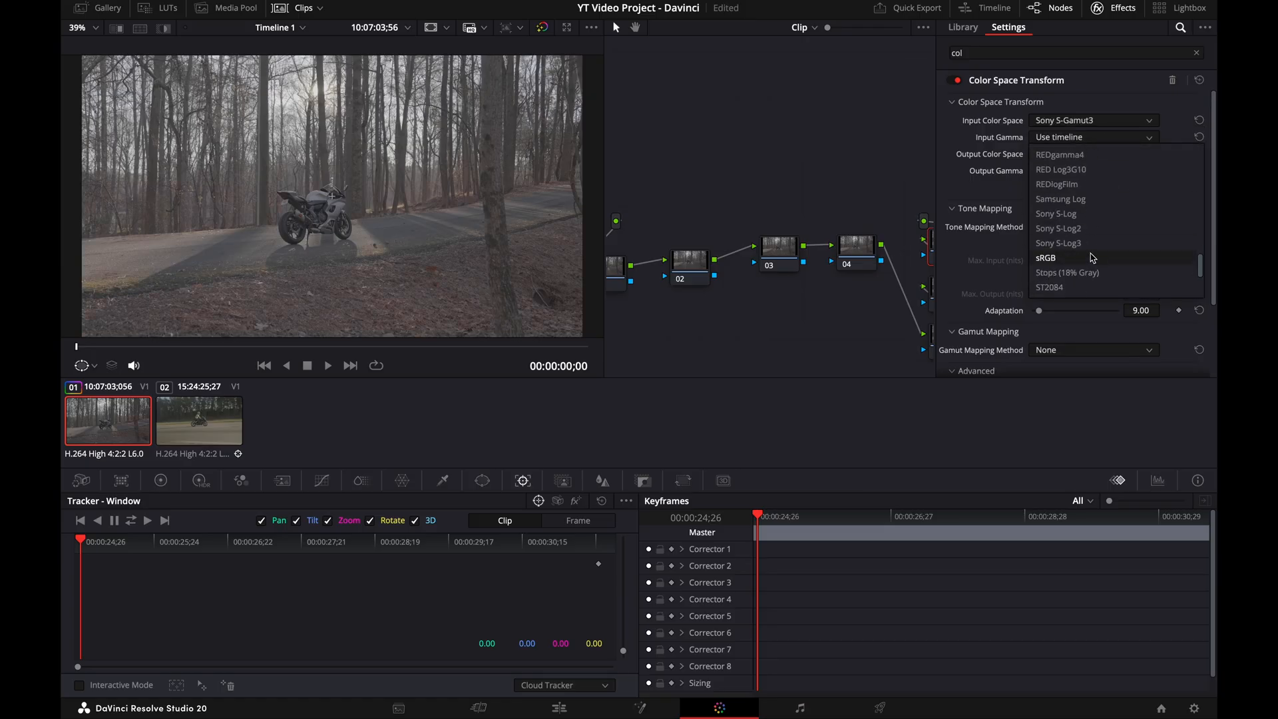
left_click(1089, 246)
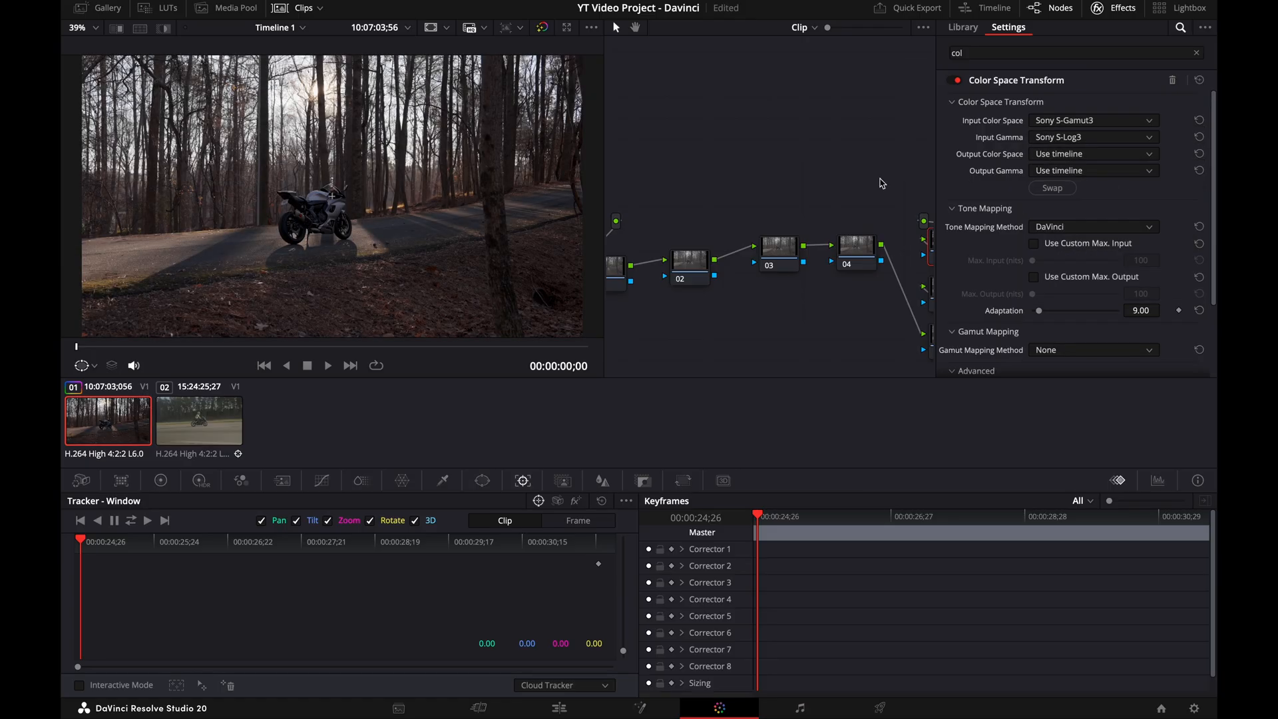
left_click(1114, 10)
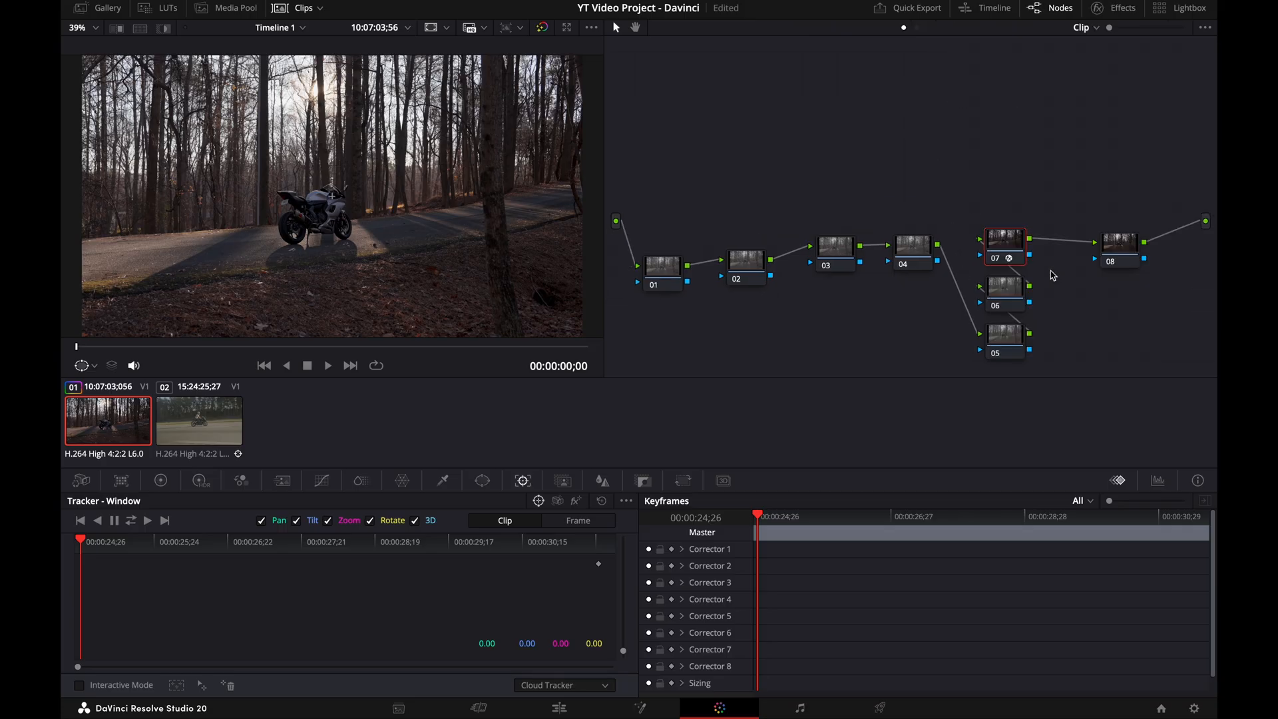
Step: Grade the exposure on node 01 with Offset 29.80, Gain 1.09, Gamma -0.01 and Lift -0.01
left_click(659, 279)
left_click(160, 481)
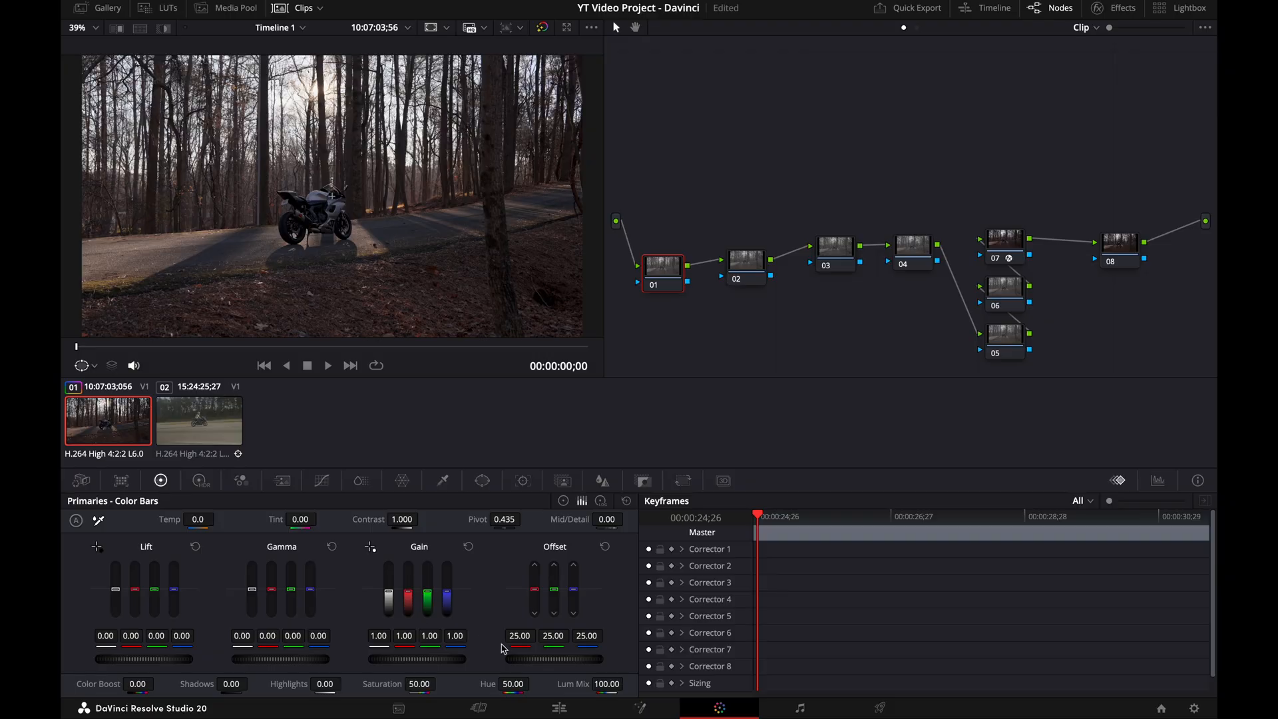
left_click_drag(540, 660, 572, 660)
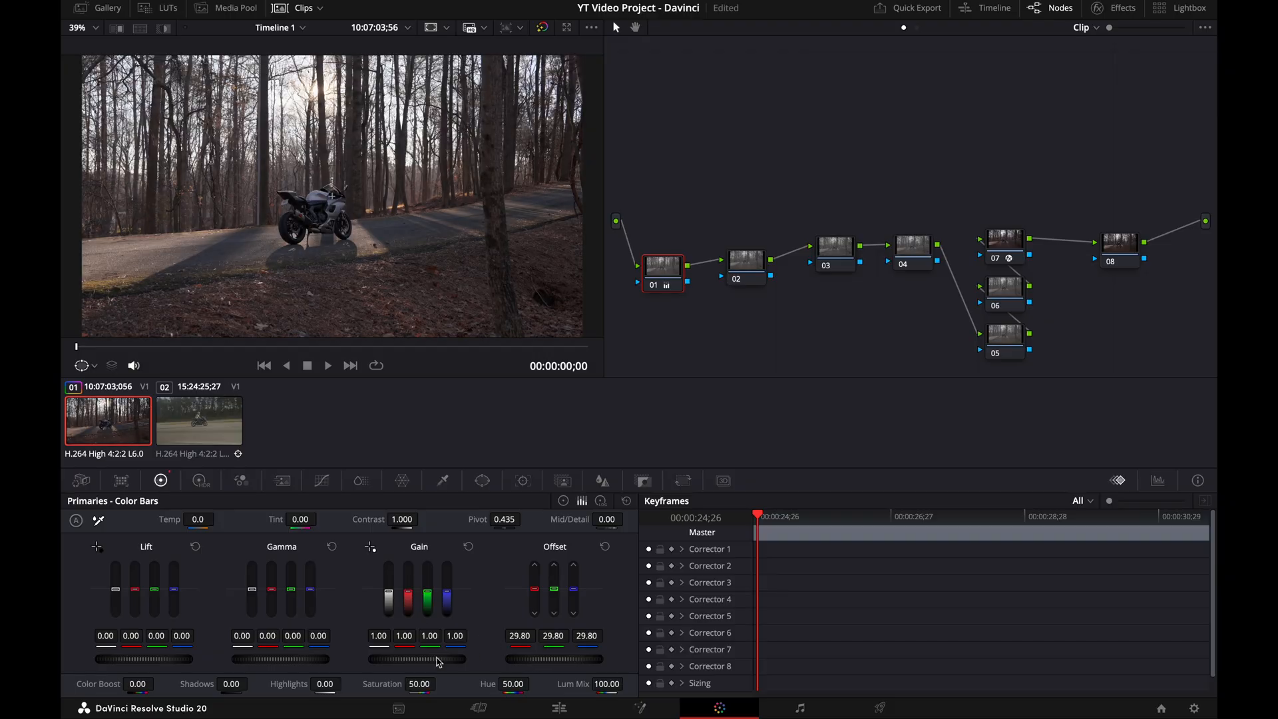
left_click_drag(399, 661, 453, 661)
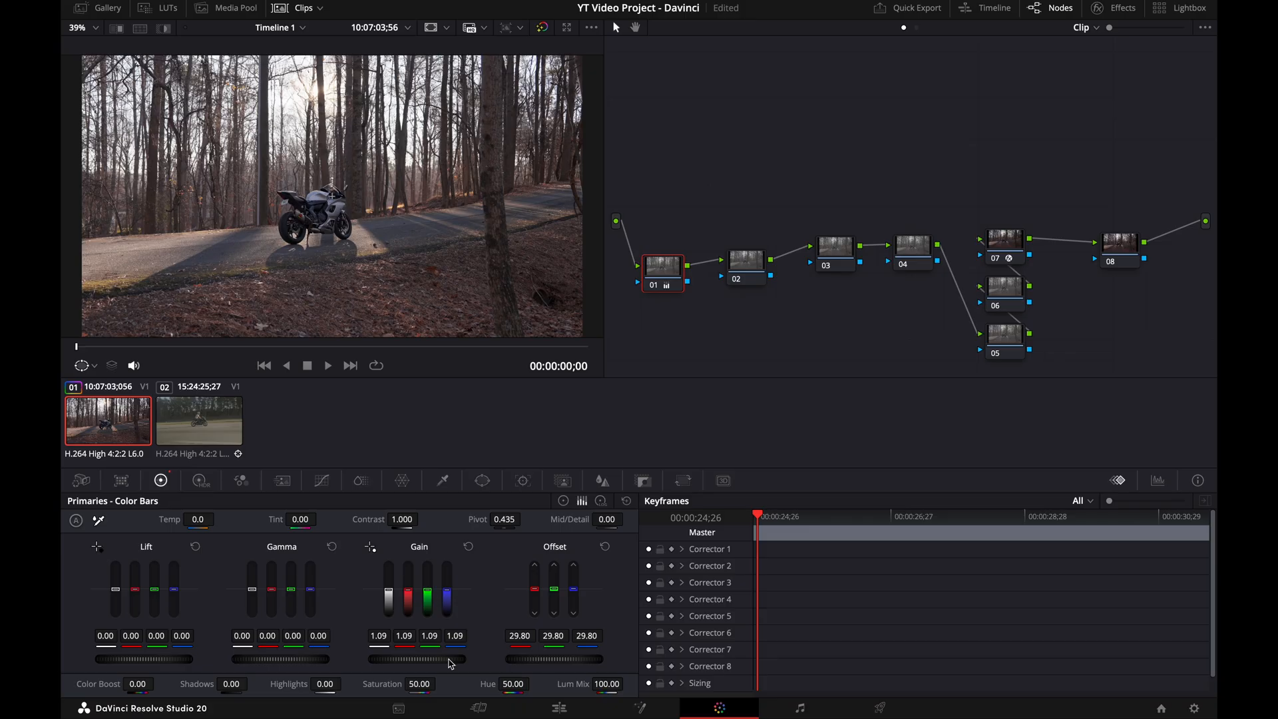
left_click_drag(281, 660, 275, 660)
left_click_drag(143, 660, 135, 660)
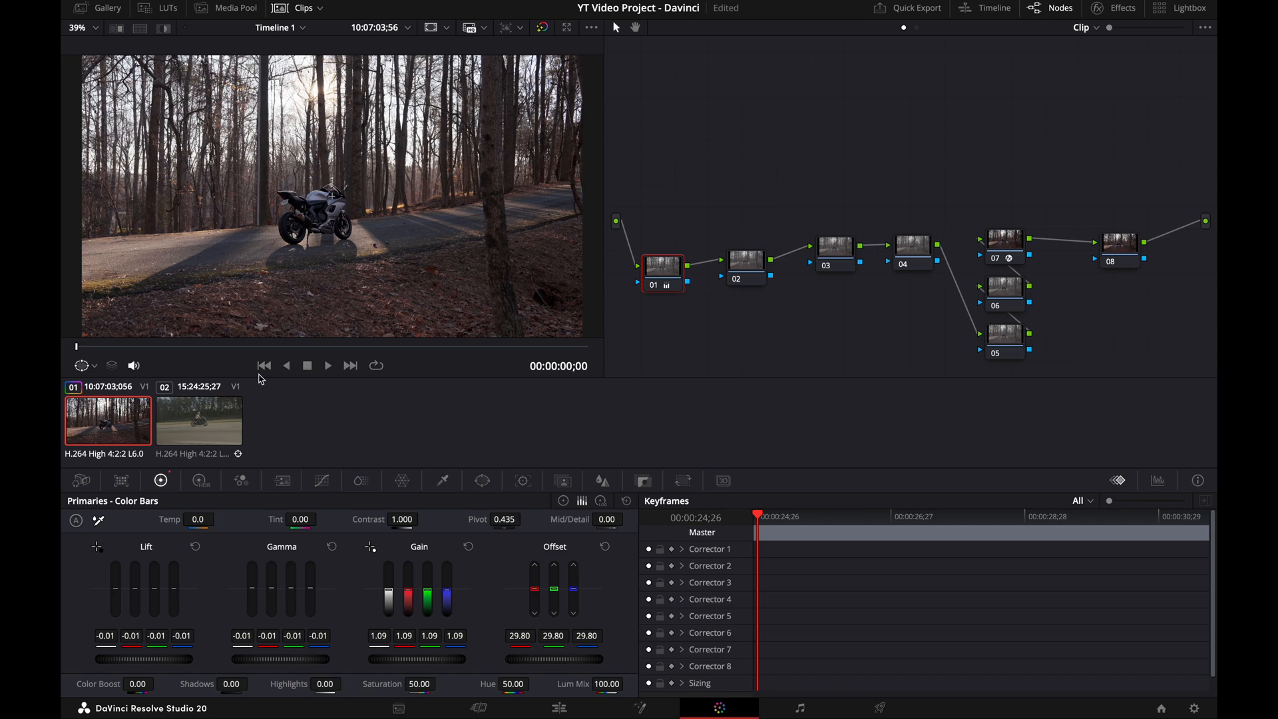
Step: Warm the picture on node 02 by raising its Temp
left_click(739, 265)
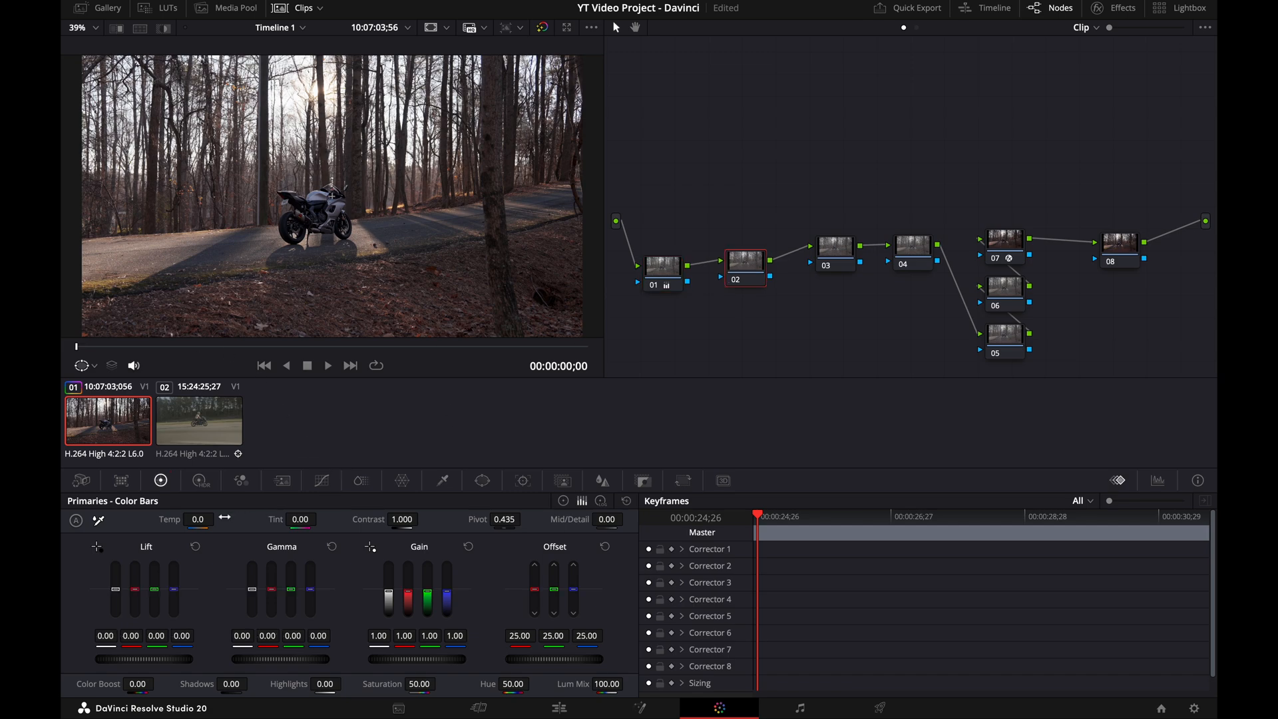
left_click_drag(197, 519, 298, 520)
Step: Adjust ColorSlice on node 03: Red -0.33 and 1.47, Skin -0.45 and 1.49, and saturation of Yellow 1.19, Cyan 0.99 and Blue 0.62
left_click(842, 252)
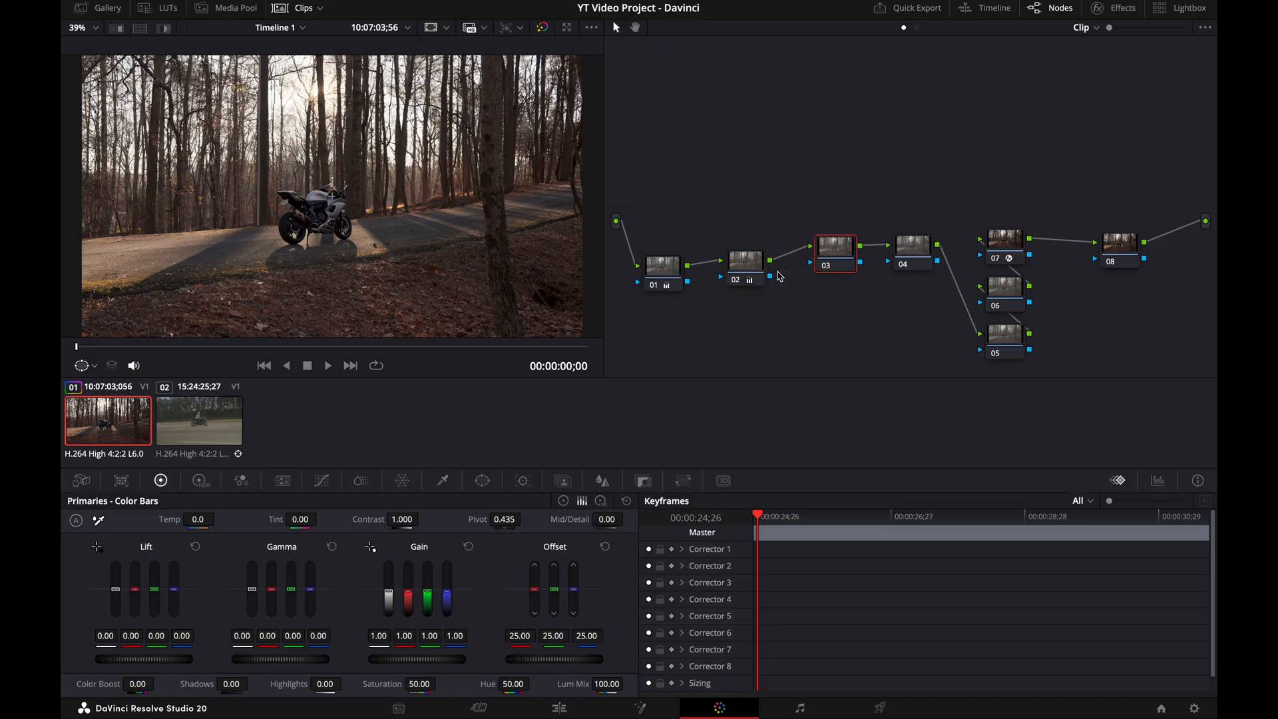
left_click(363, 481)
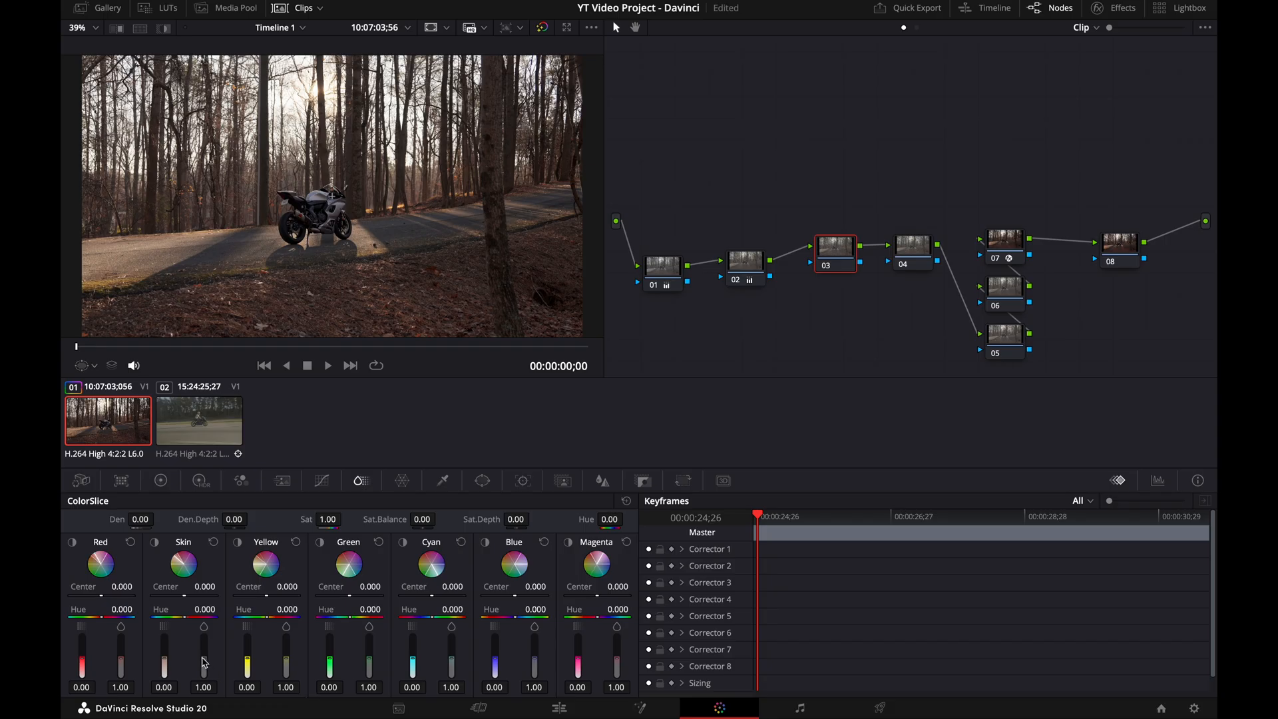
left_click_drag(204, 656, 82, 667)
left_click_drag(286, 656, 286, 650)
mouse_move(369, 657)
left_mouse_down()
mouse_move(369, 636)
mouse_move(369, 657)
left_mouse_up()
left_click_drag(451, 658, 452, 657)
left_click_drag(534, 659, 534, 665)
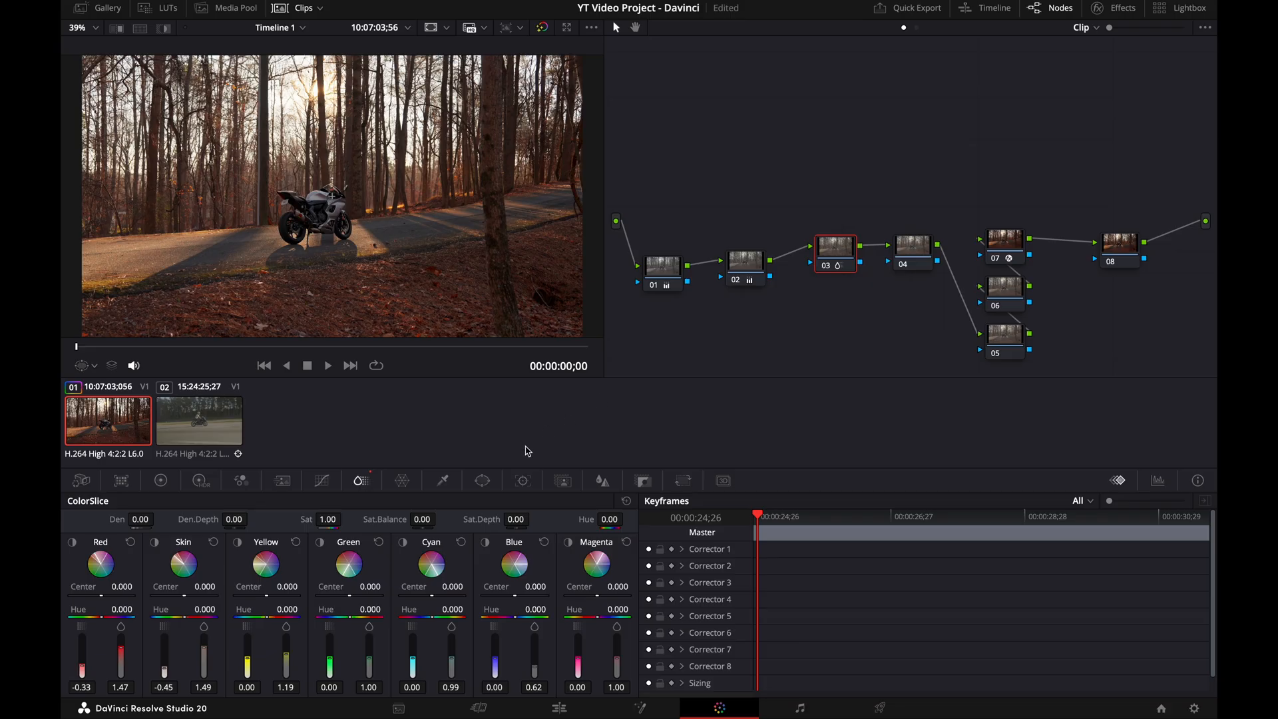
Step: Add a serial node before node 04 and shift it slightly toward node 03
left_click(918, 248)
key("shift+s")
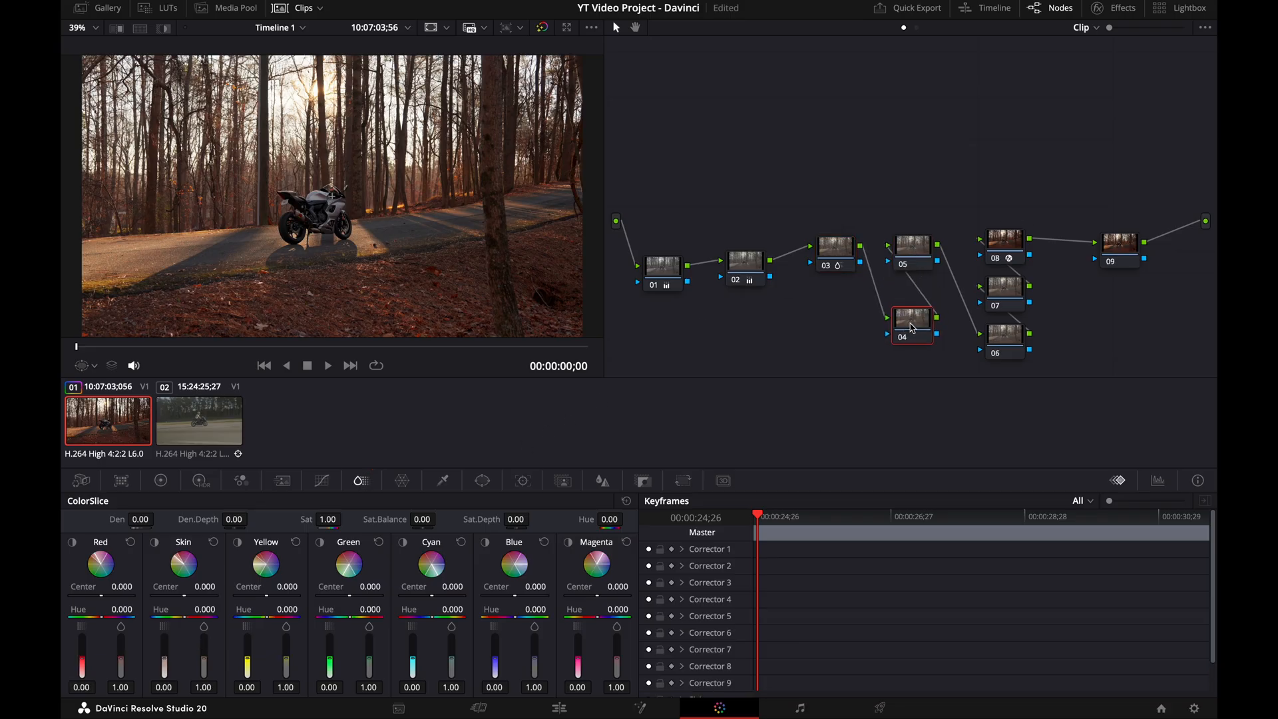
left_click_drag(911, 323, 875, 323)
Step: Shape a gentle contrast curve on node 05 with one point in the shadows and one in the highlights
left_click(915, 260)
left_click(322, 481)
left_click(188, 641)
left_click_drag(358, 571, 353, 563)
left_click_drag(190, 644, 188, 641)
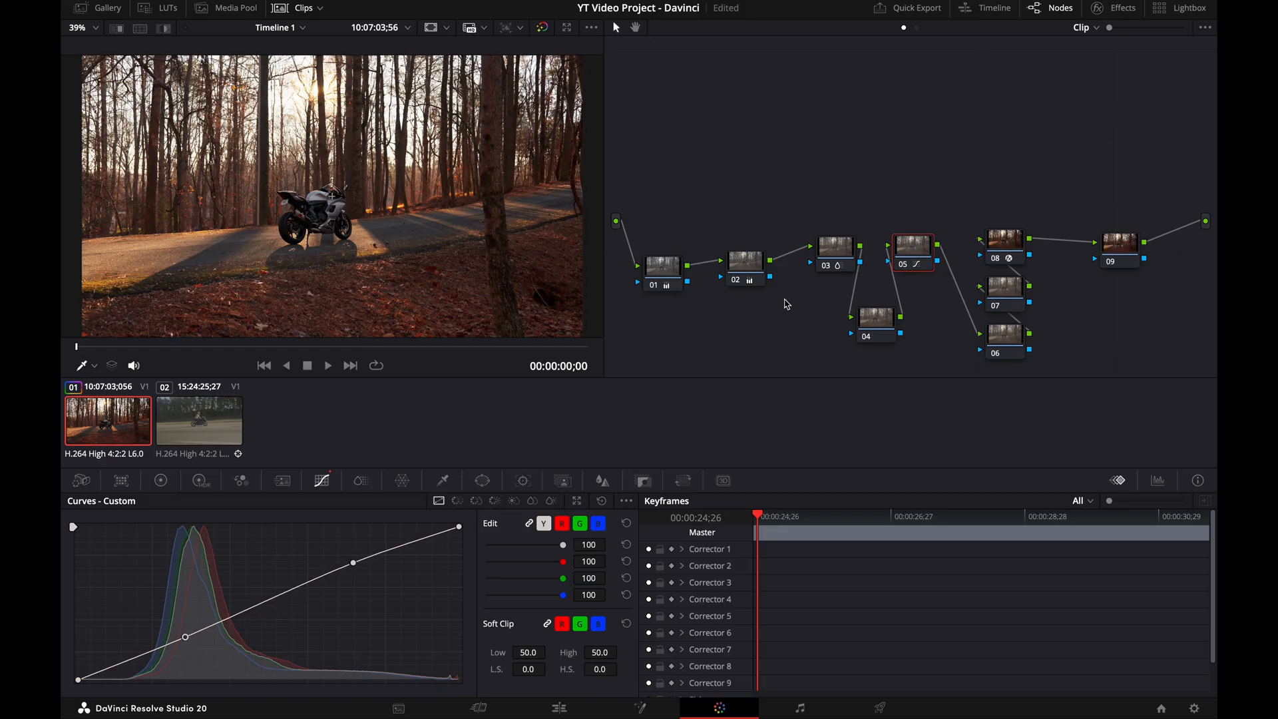
Step: Delete the empty node 04
left_click(874, 325)
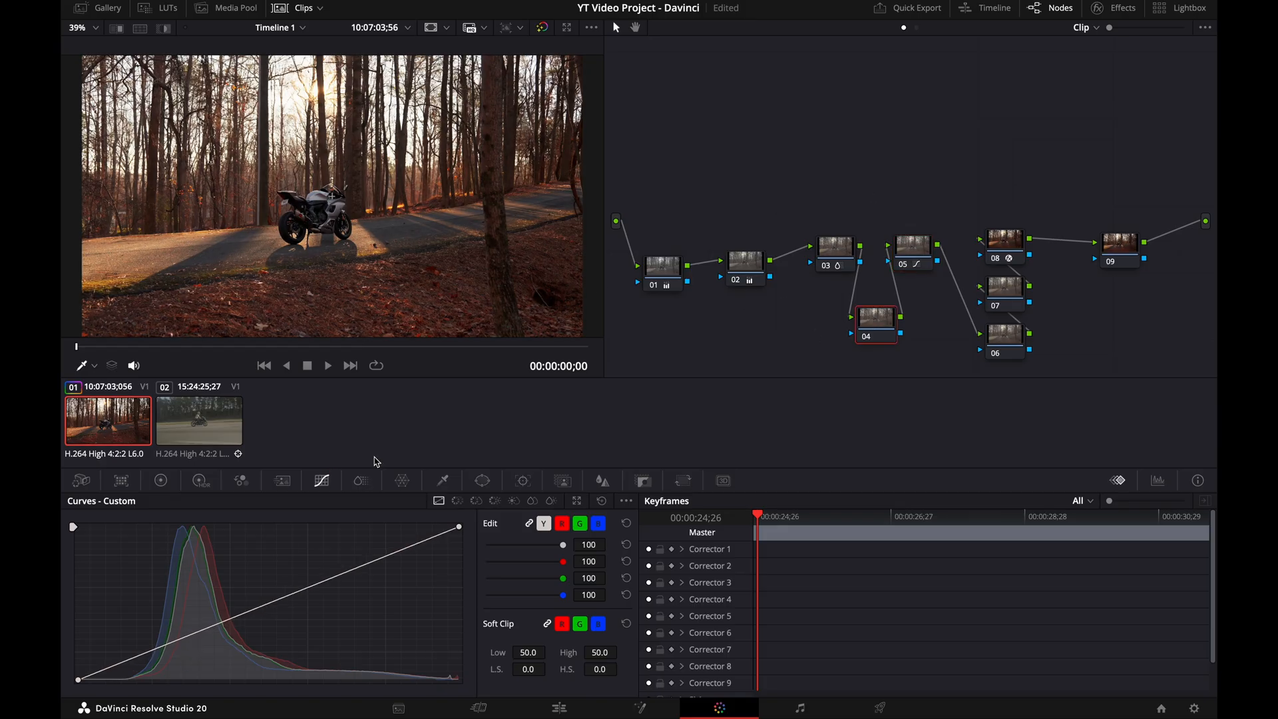
key("Delete")
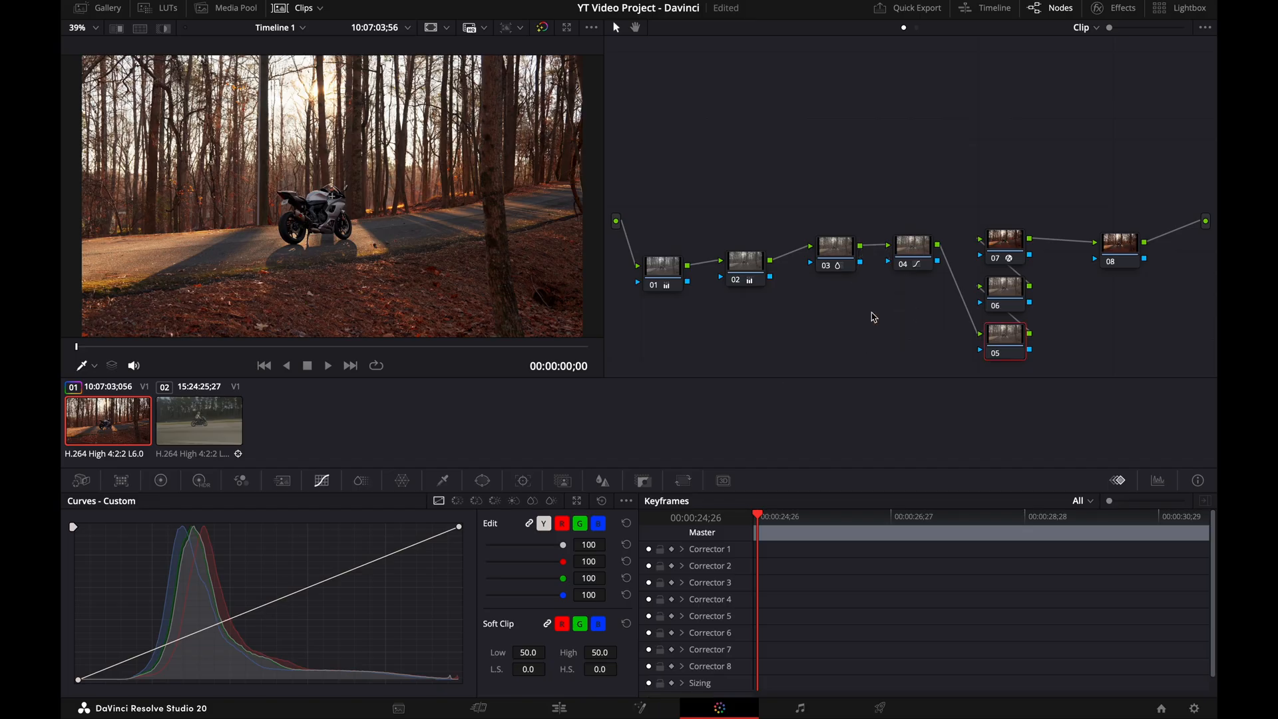
Step: Add a serial node before node 08 and place it between node 07 and the last node
left_click(1125, 254)
key("shift+s")
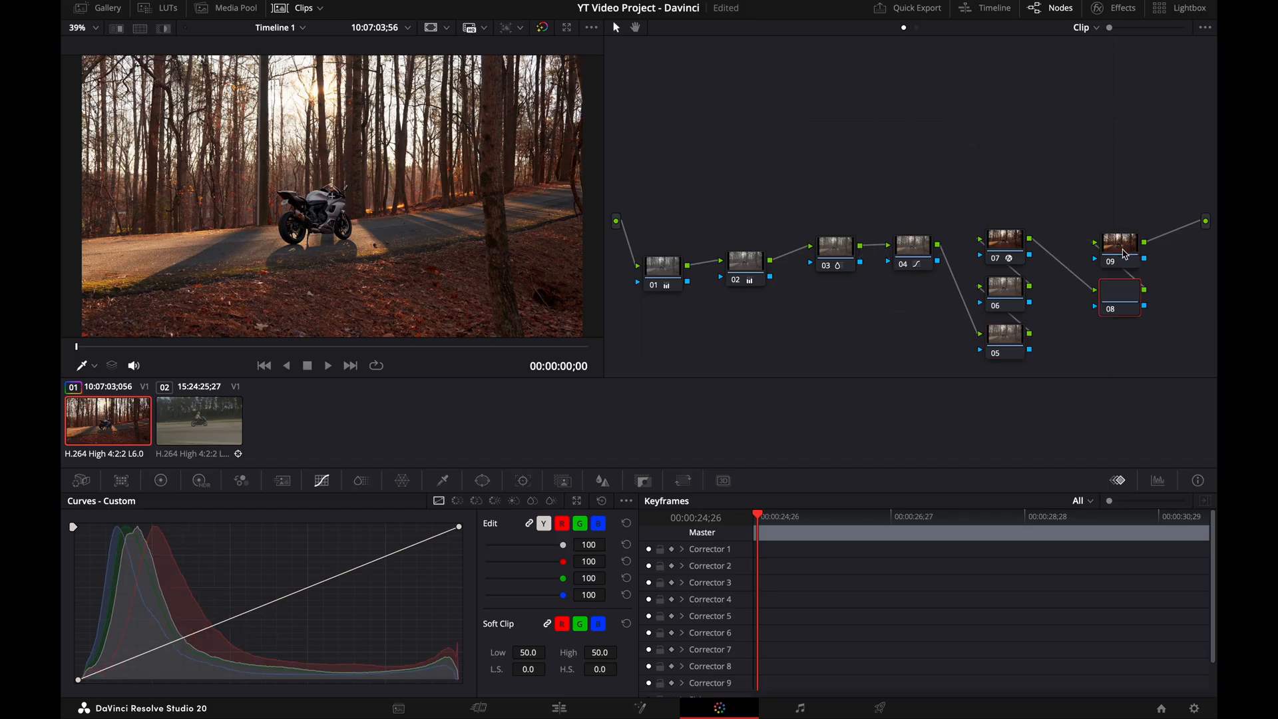
left_click_drag(1127, 301, 1086, 301)
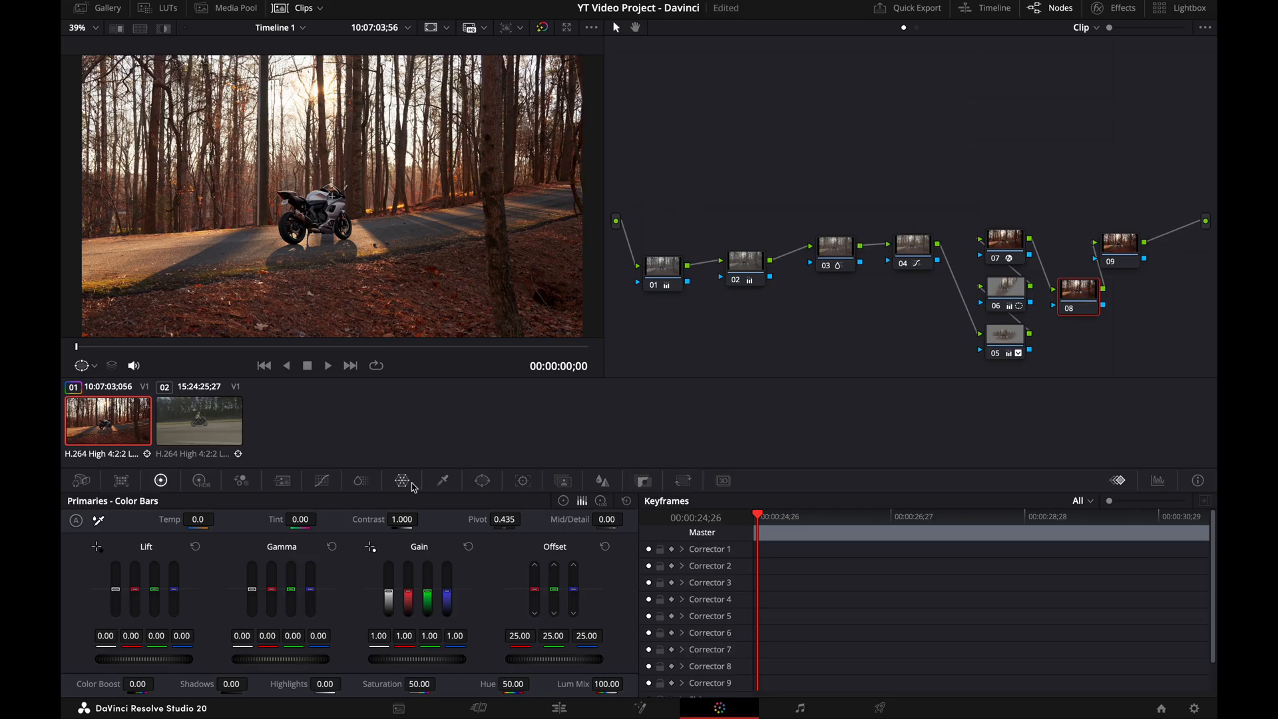
Step: On node 08, set the HDR Dark wheel to exposure -0.56 and X 0.03, and the Shadow wheel to X -0.02
left_click(198, 486)
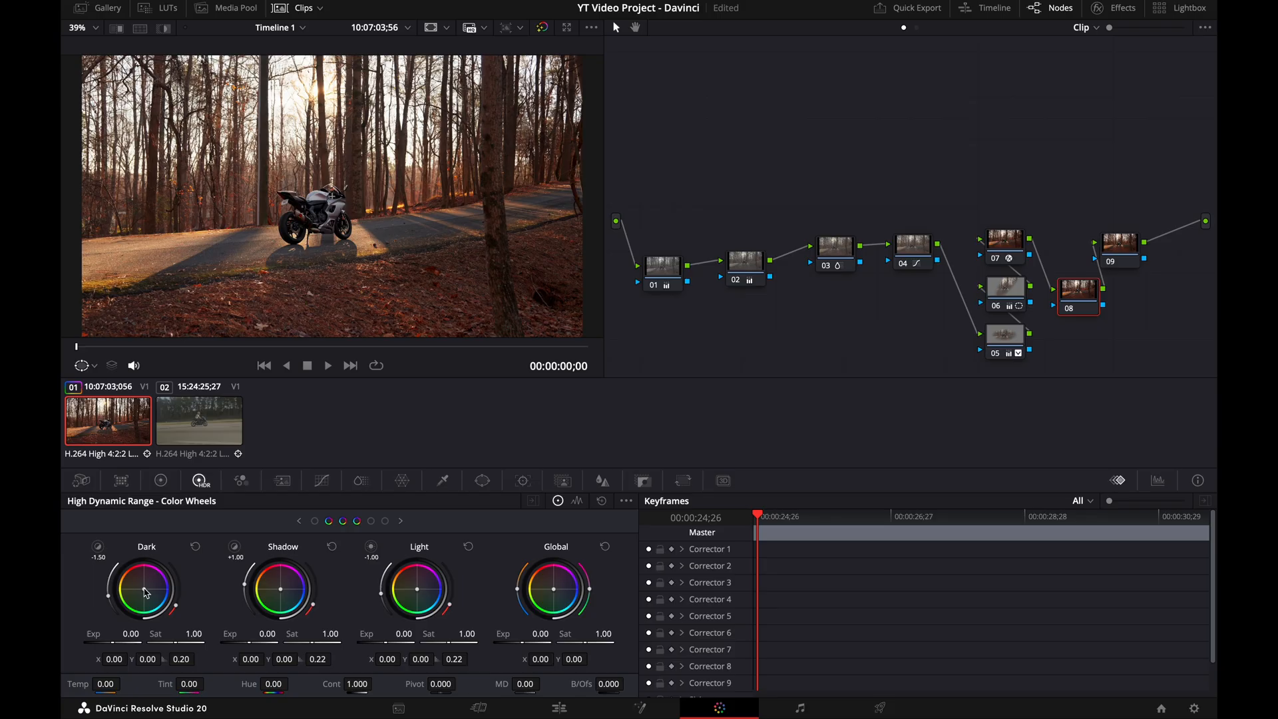
mouse_move(146, 595)
left_mouse_down()
mouse_move(157, 600)
mouse_move(145, 590)
left_mouse_up()
left_click_drag(283, 597, 273, 590)
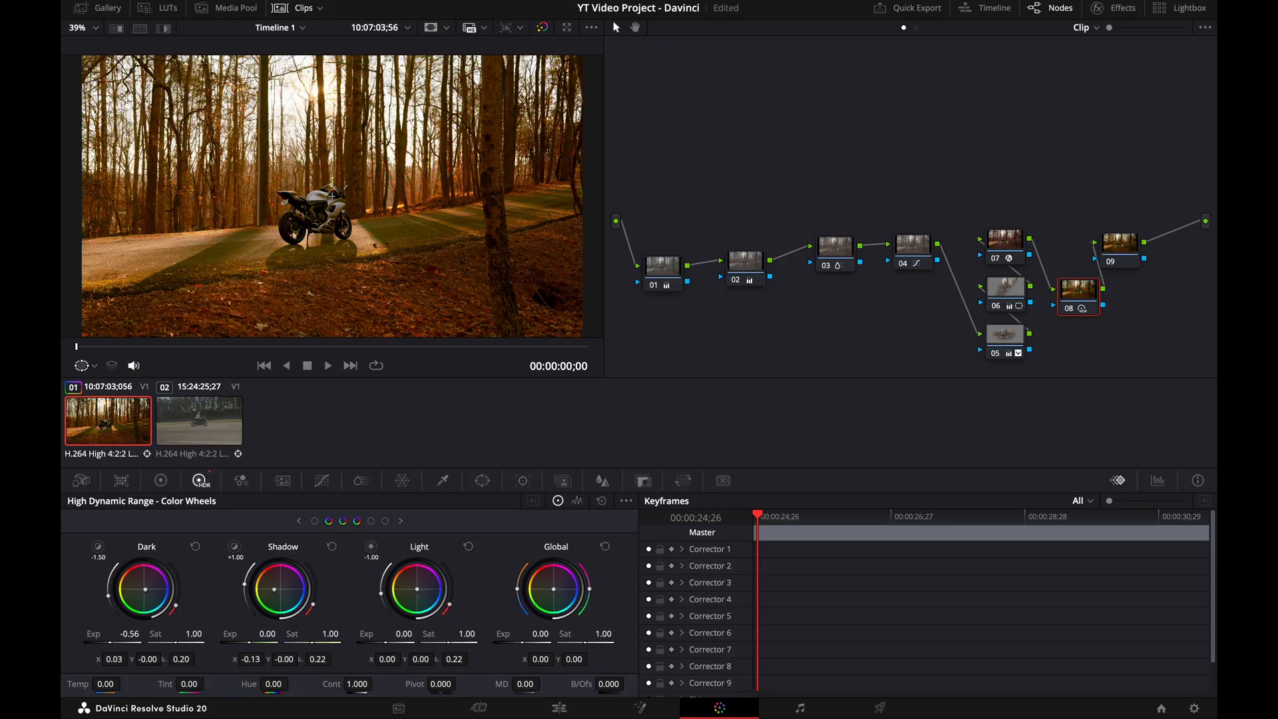
left_click_drag(275, 590, 277, 585)
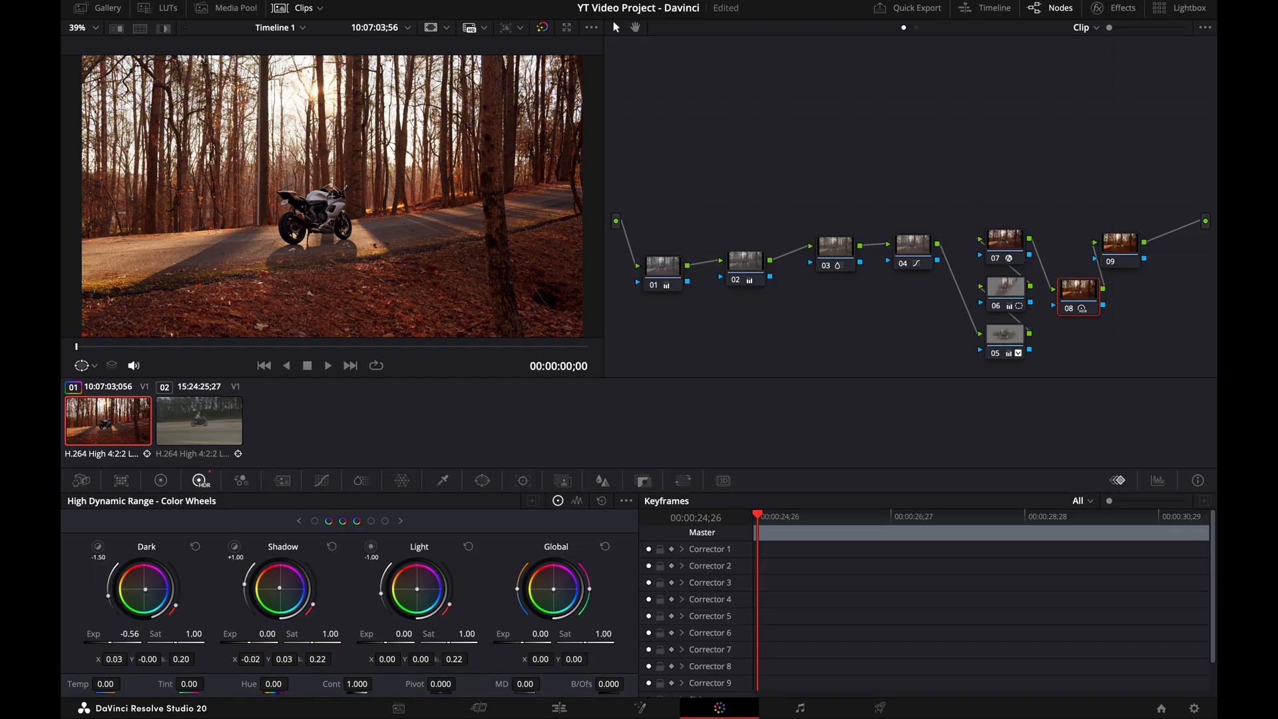
left_click_drag(280, 588, 279, 590)
left_click_drag(278, 590, 279, 590)
Step: Set the HDR Light wheel to X -0.03, Y 0.02, exposure 0.27 and range -0.12, and refine Shadow to X -0.01 and exposure -0.25
left_click_drag(422, 592, 420, 590)
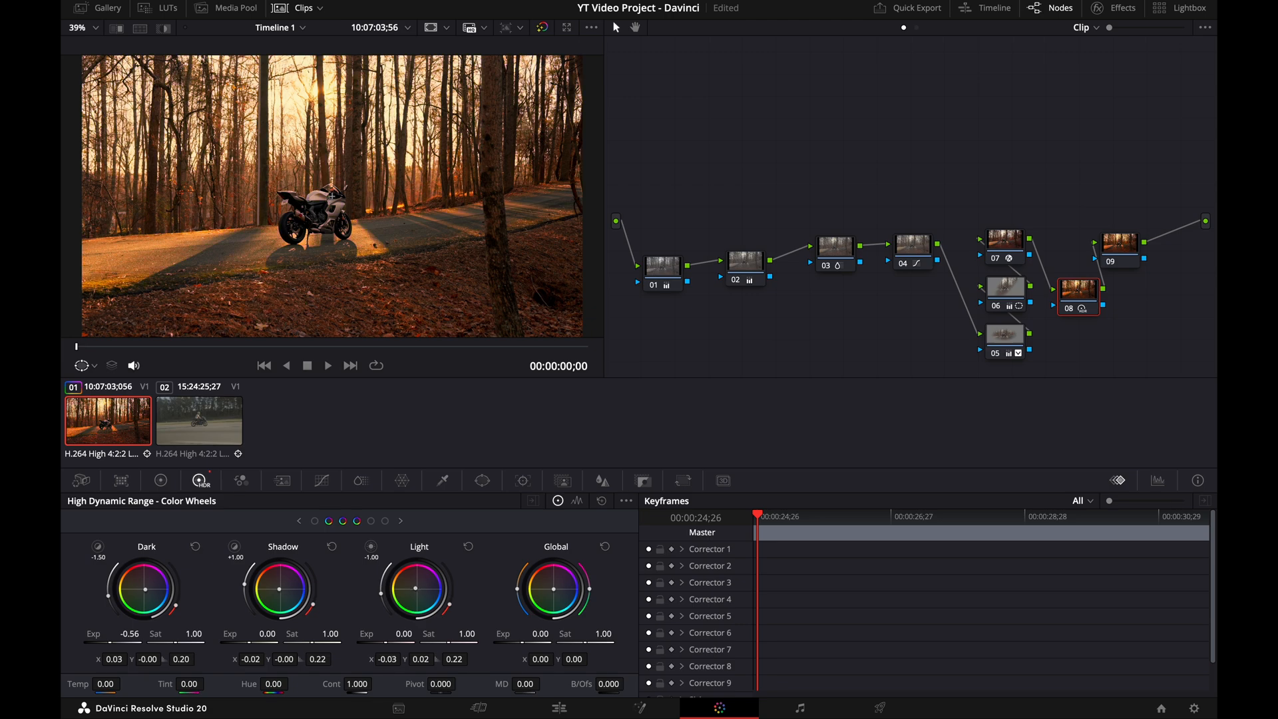
left_click_drag(406, 634, 422, 634)
mouse_move(389, 599)
left_mouse_down()
mouse_move(395, 630)
mouse_move(369, 548)
mouse_move(366, 578)
mouse_move(404, 537)
mouse_move(371, 600)
mouse_move(423, 510)
left_mouse_up()
left_click_drag(382, 582, 383, 580)
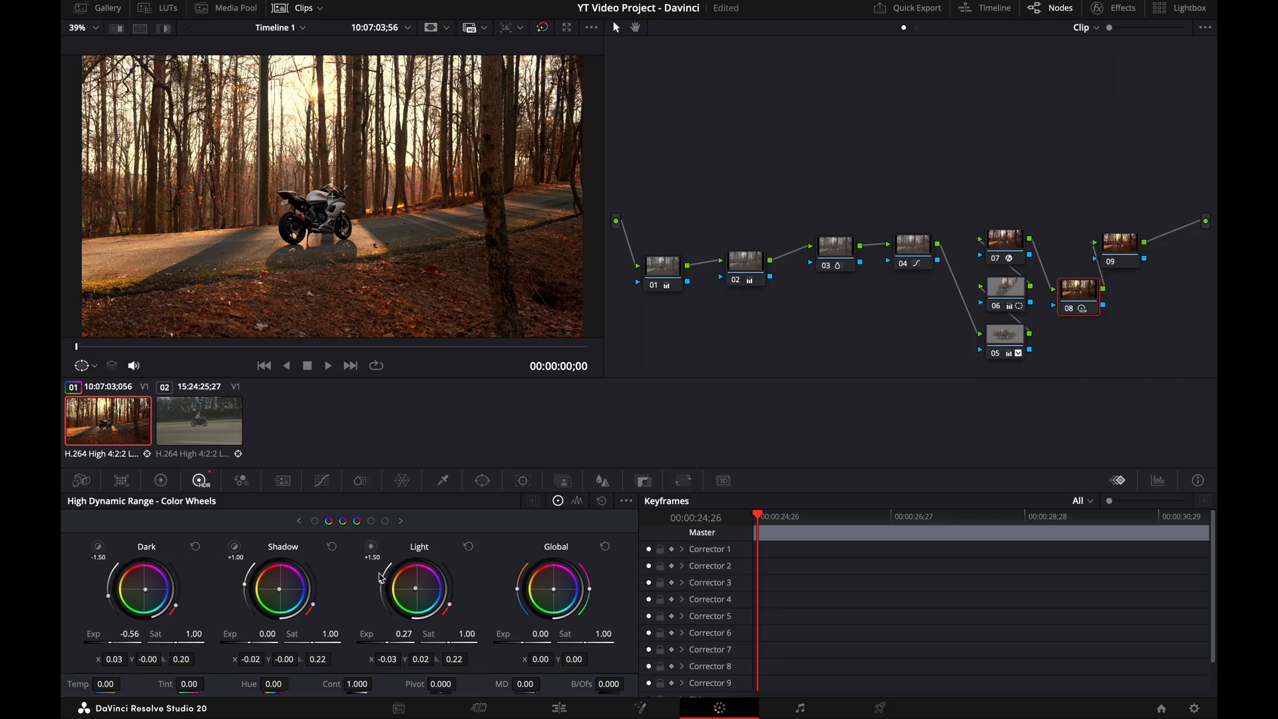
left_click_drag(381, 582, 376, 592)
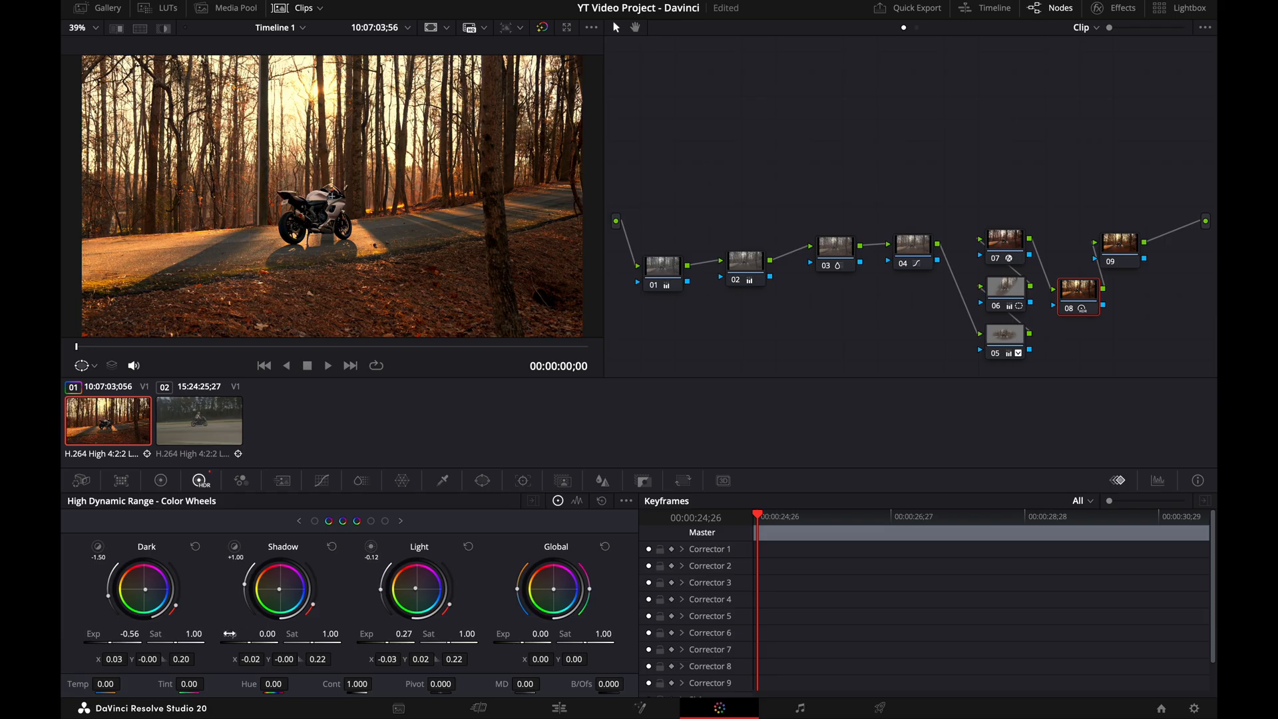
left_click_drag(280, 589, 280, 589)
Step: Toggle node 08 off and on repeatedly to compare the picture with and without its grade
left_click(1070, 309)
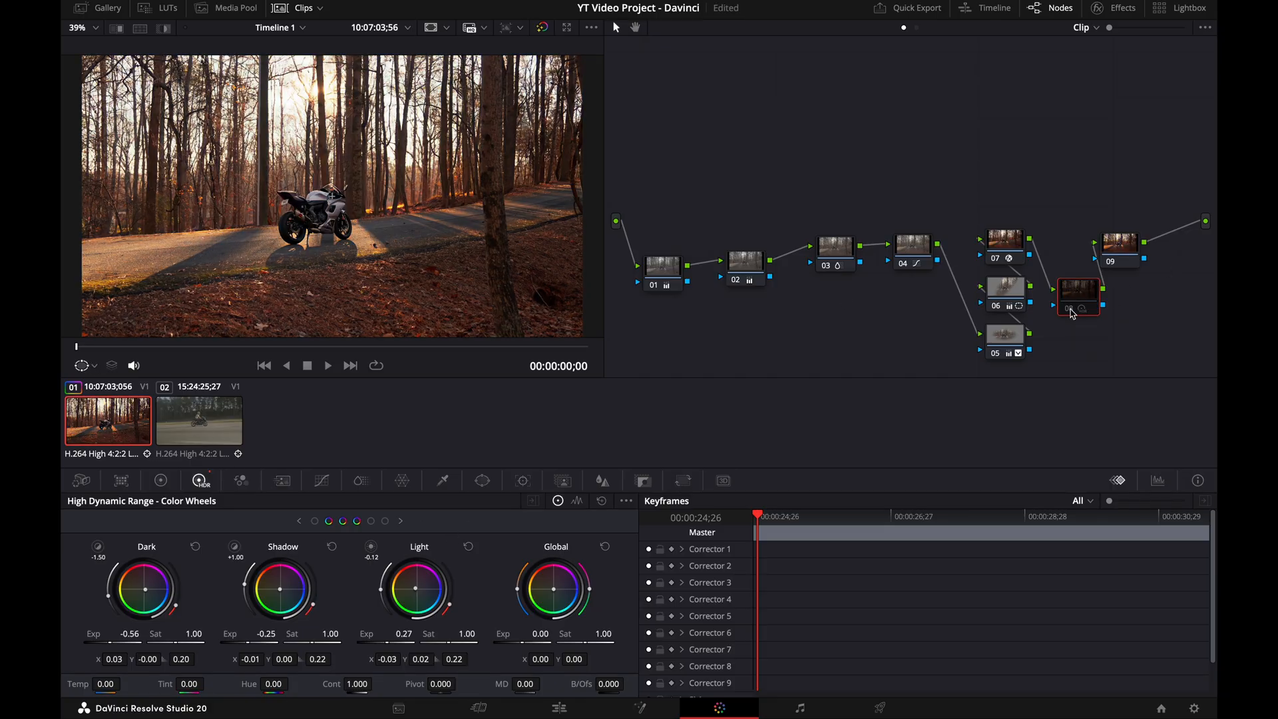
left_click(1069, 309)
left_click(1072, 310)
left_click(1072, 311)
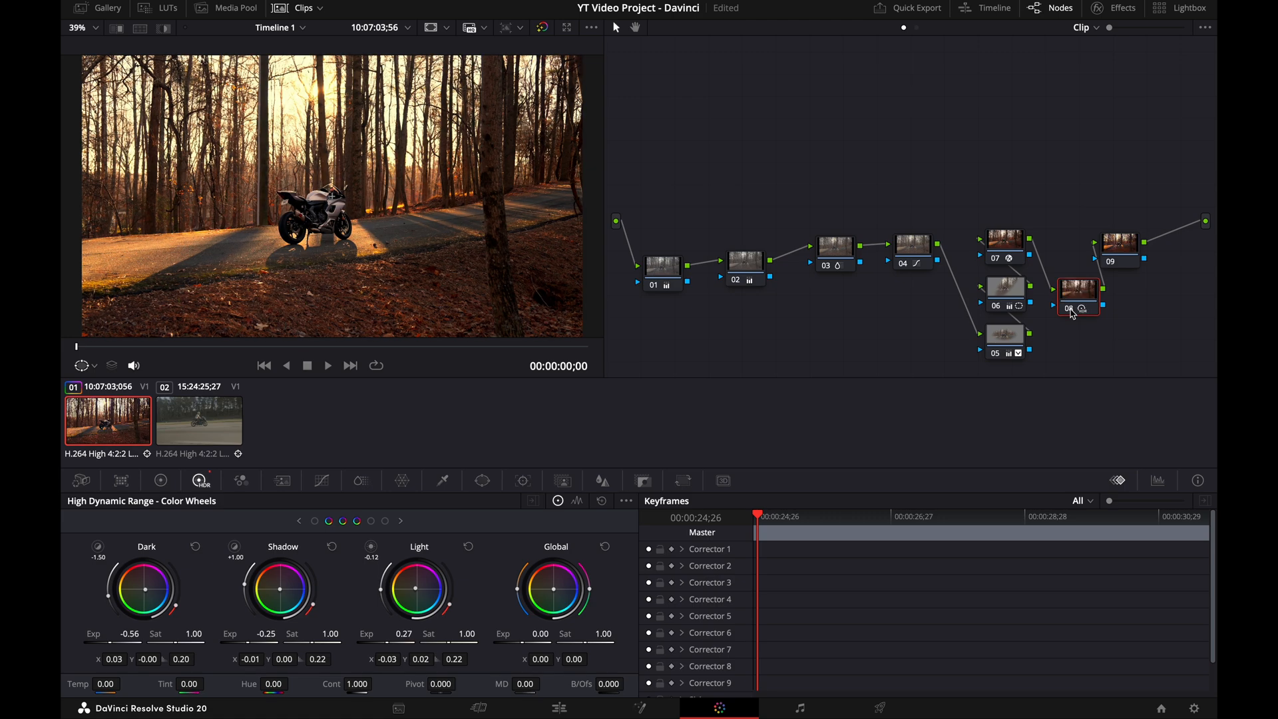
left_click(1071, 310)
left_click(1072, 310)
key("ctrl+d")
key("ctrl+d")
Step: Apply the LD - Pure 3 finishing LUT to node 09 and close the LUT browser
left_click(1124, 247)
left_click(137, 9)
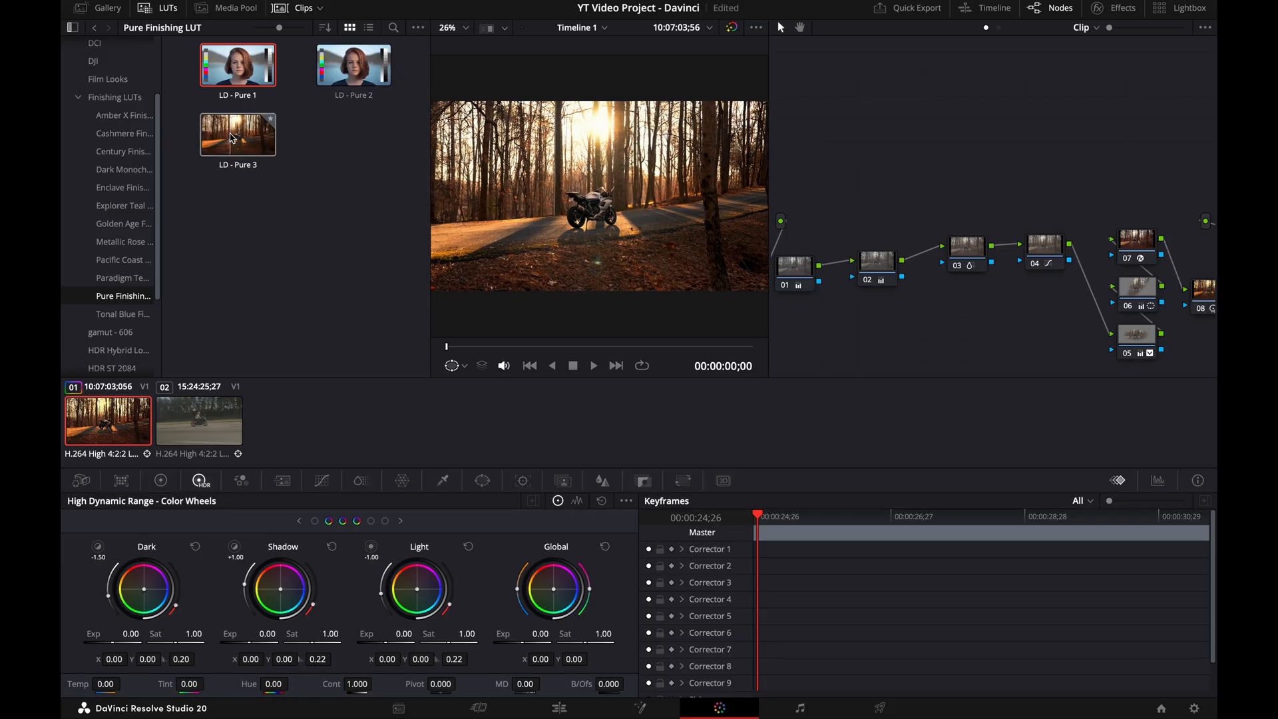
left_click(233, 139)
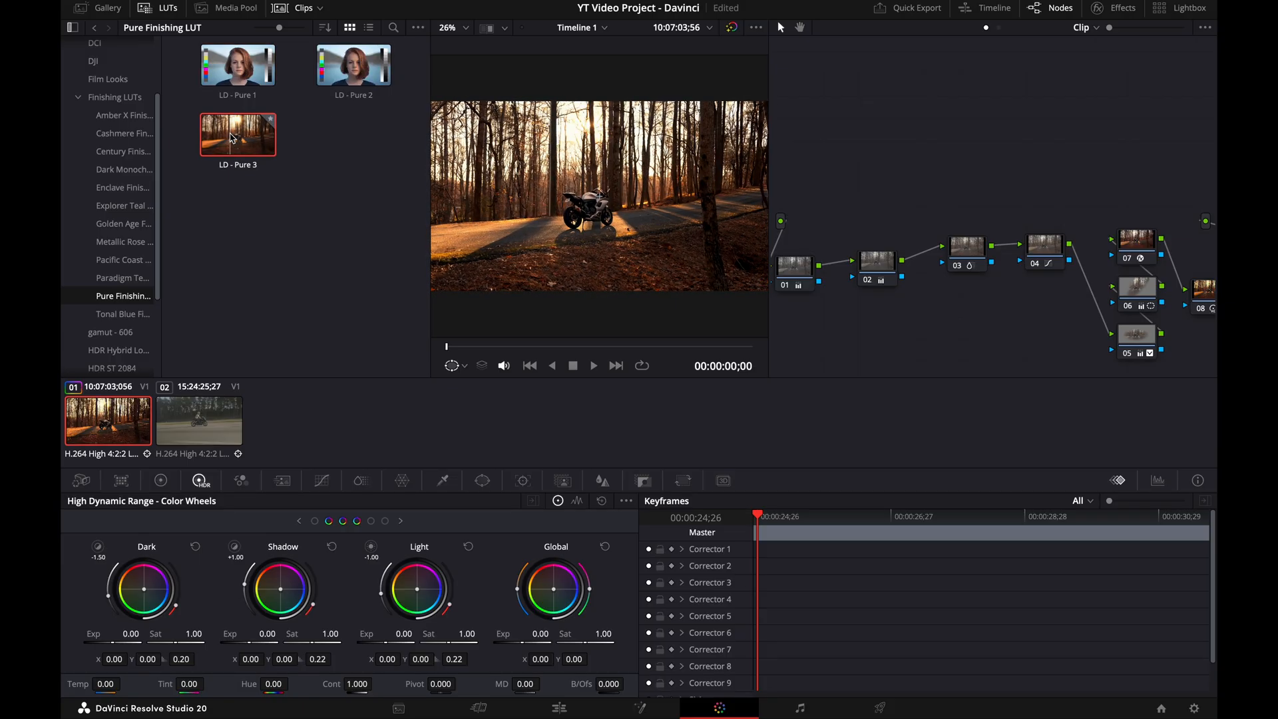
left_click(162, 14)
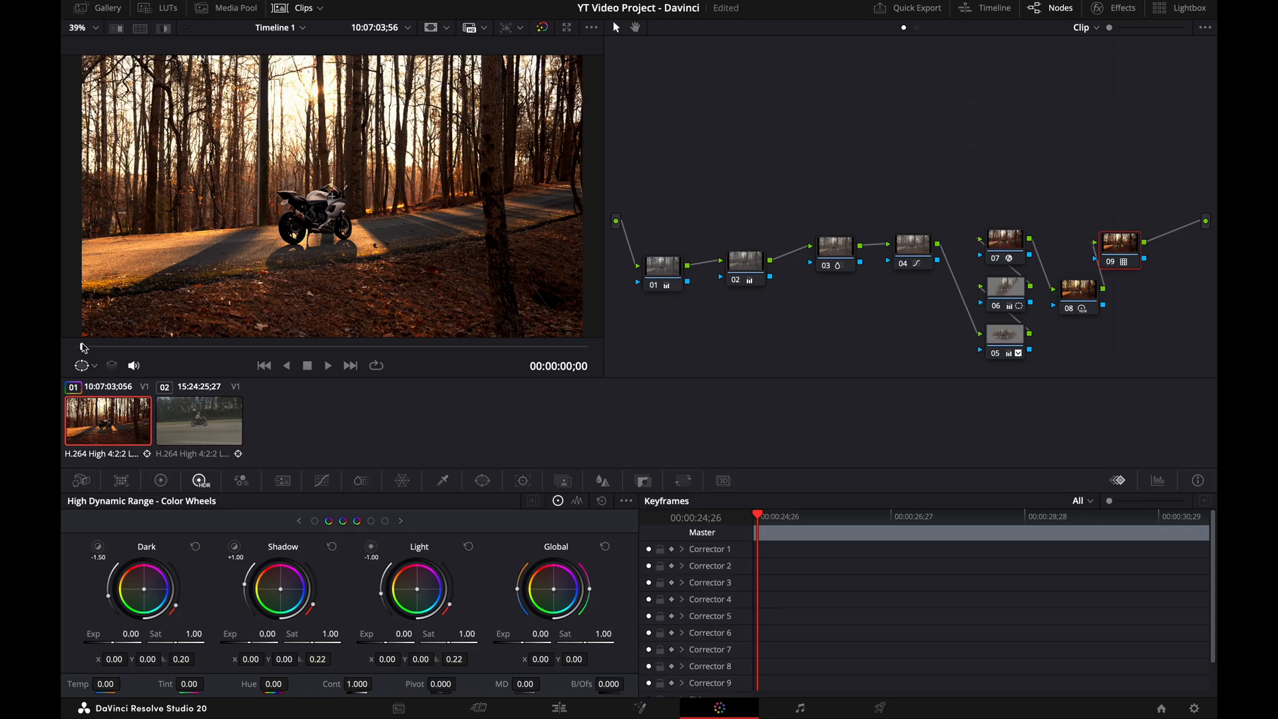
Step: Play back and scrub through the graded forest motorcycle clip to review the look
key("space")
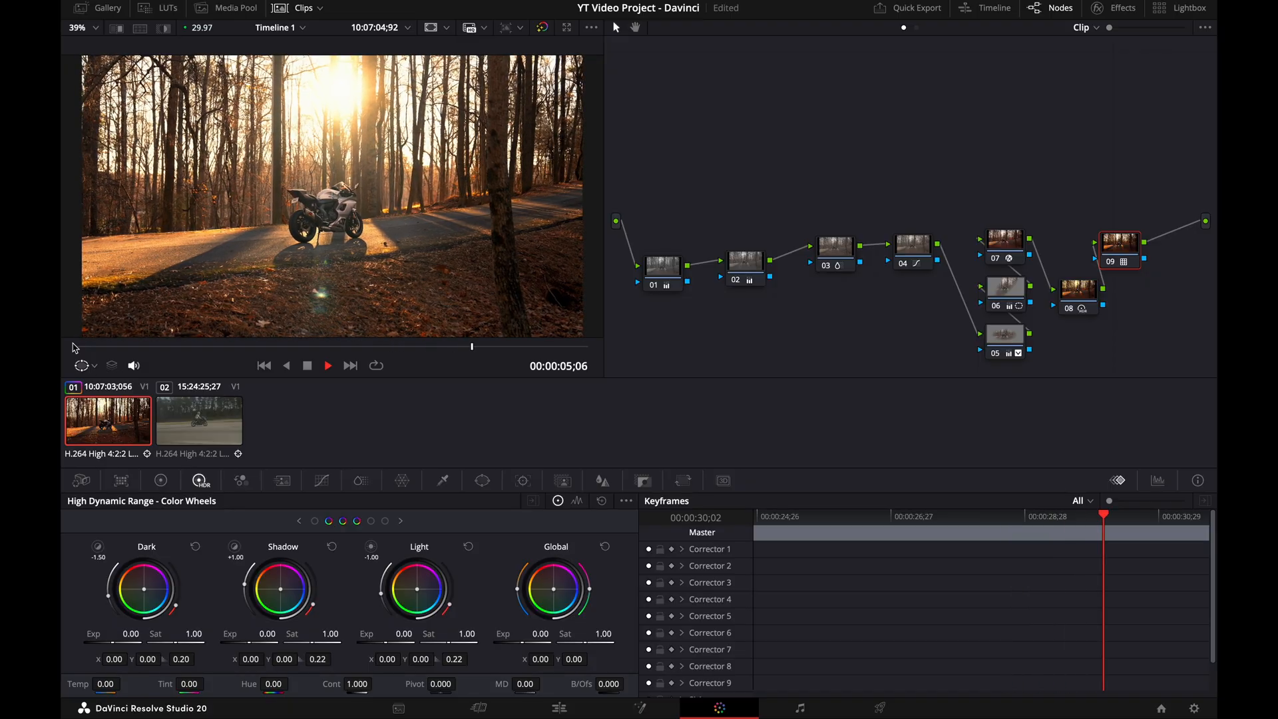
key("space")
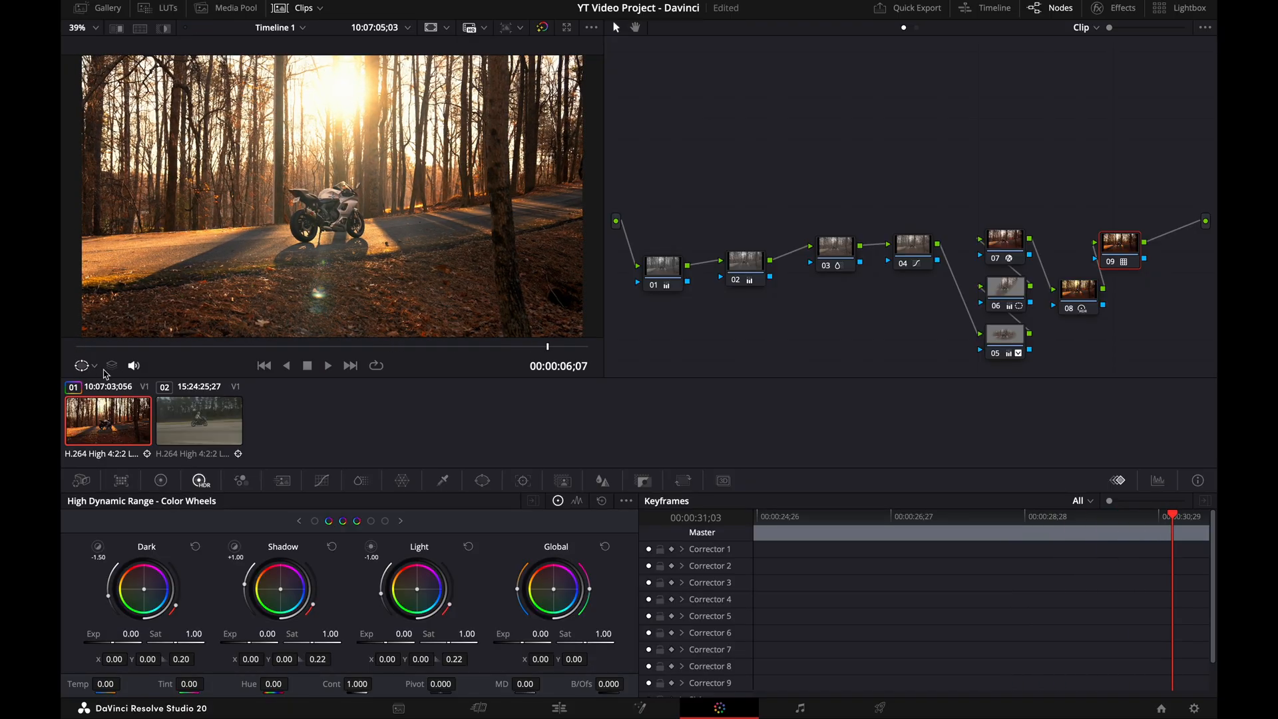
left_click(89, 347)
left_click_drag(88, 347, 110, 347)
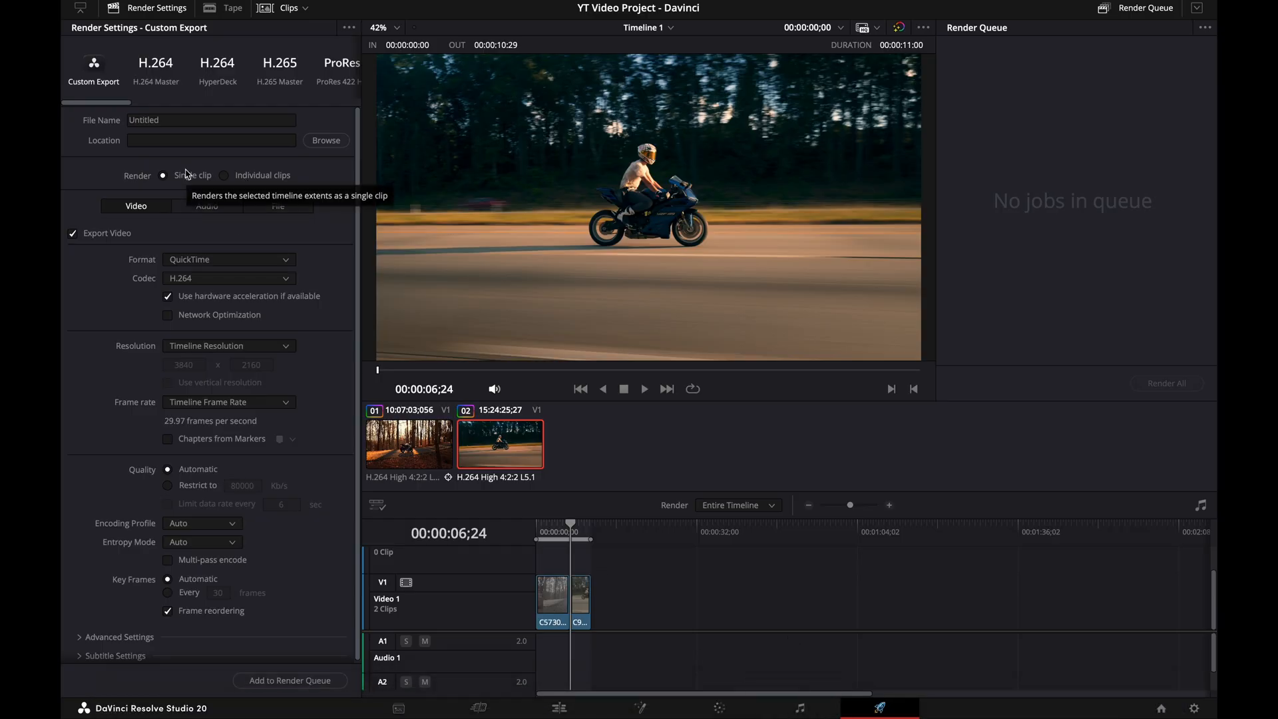
Step: In the render settings, name the file "r9 rollers" and set the resolution to 1920 x 1080 HD
left_click(157, 120)
type("r9 rollers")
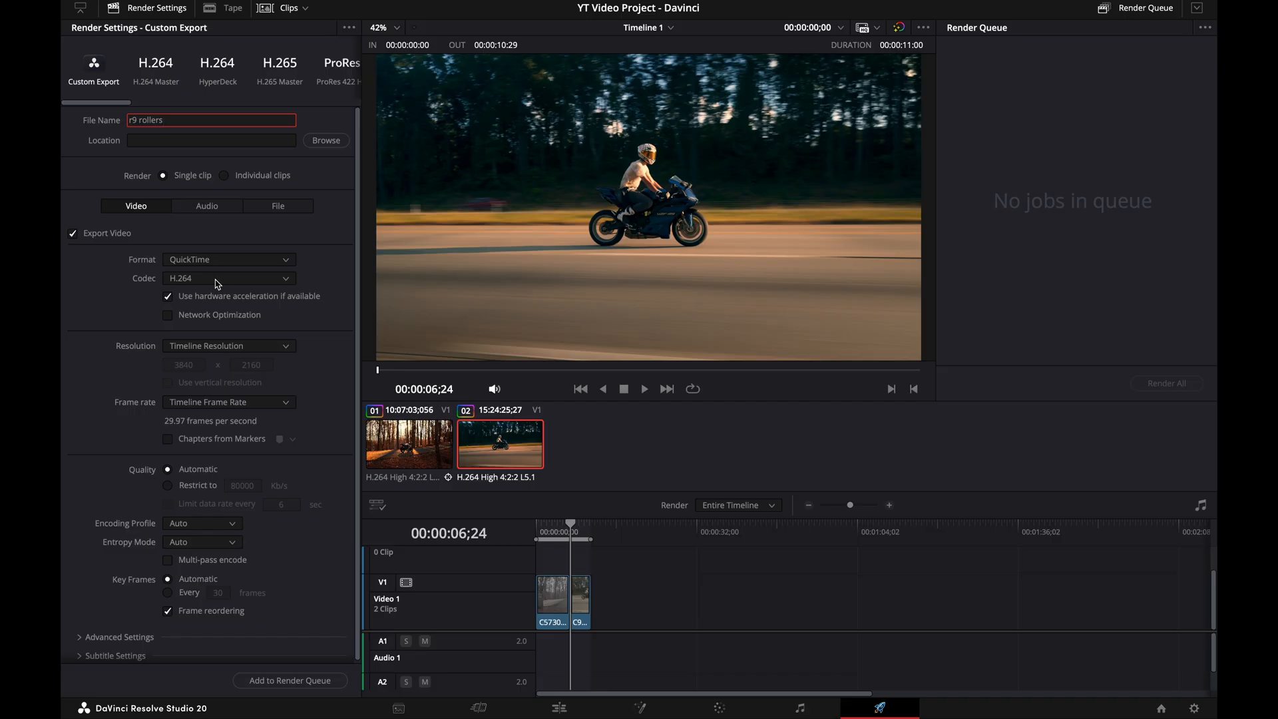
left_click(210, 348)
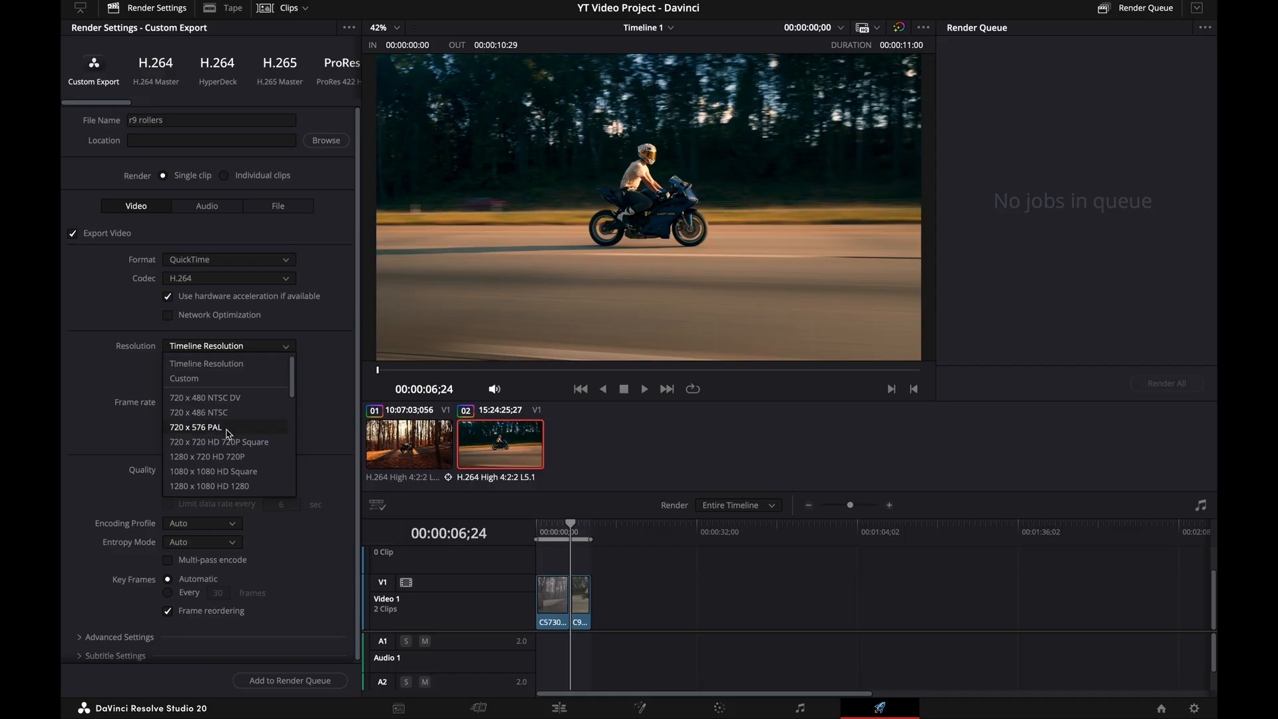
scroll(228, 433, "down", 3)
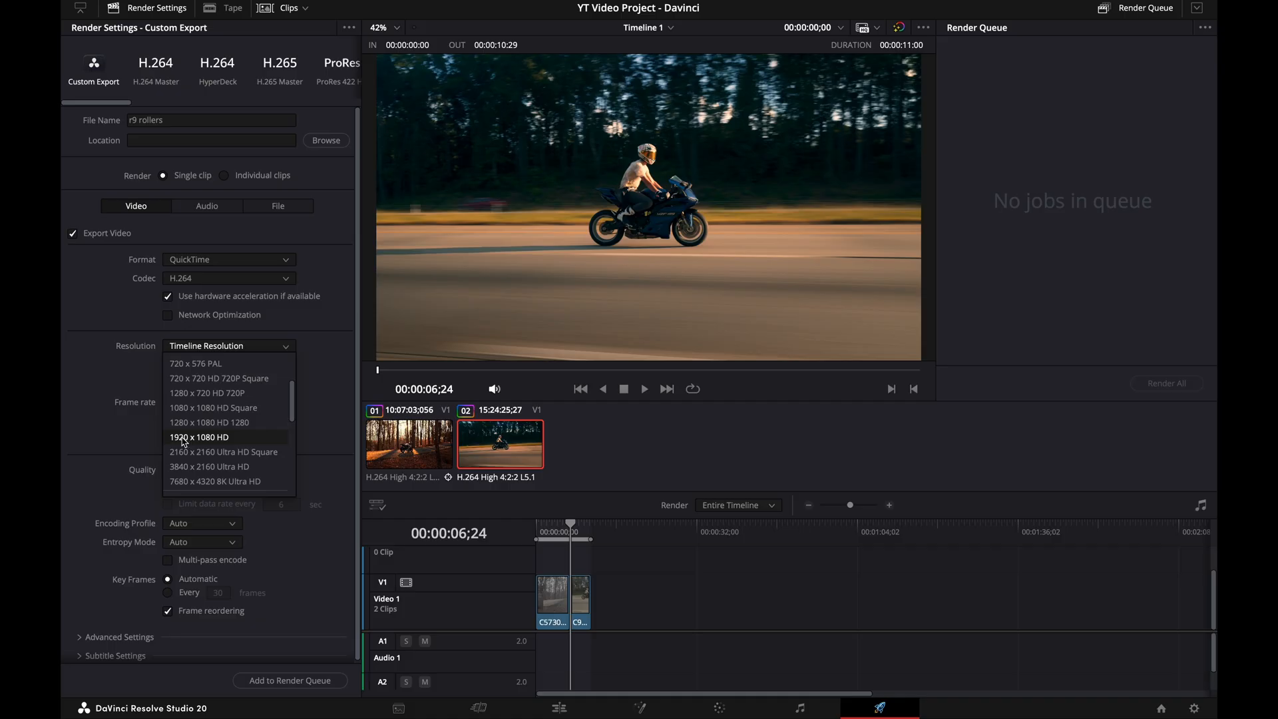
left_click(208, 438)
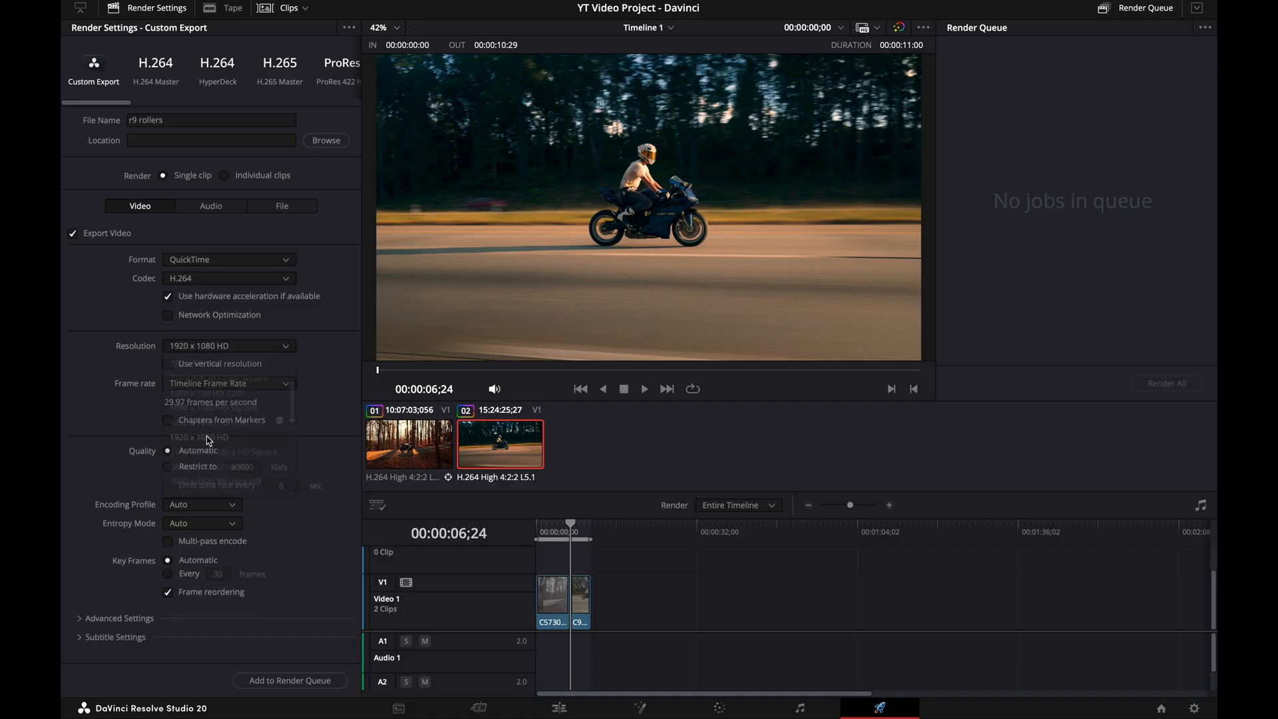
Step: Restrict the export quality to 25000 Kb/s
left_click(189, 471)
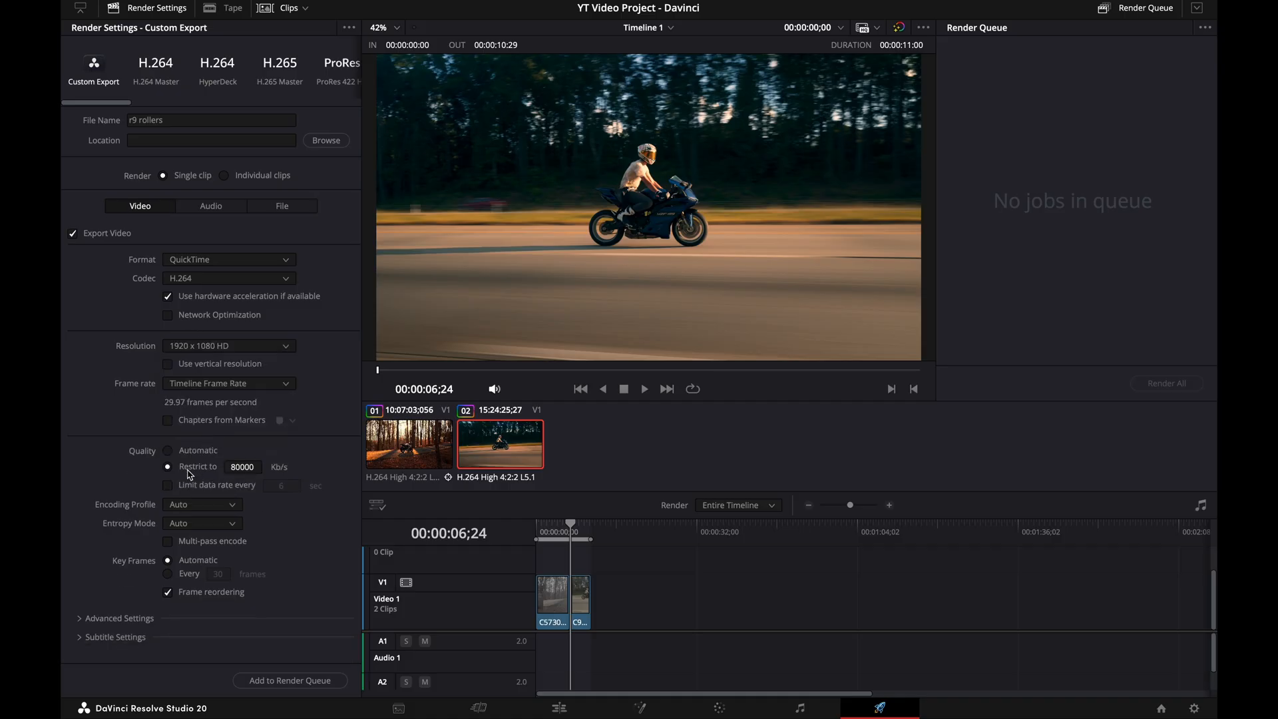
left_click(235, 468)
type("25000")
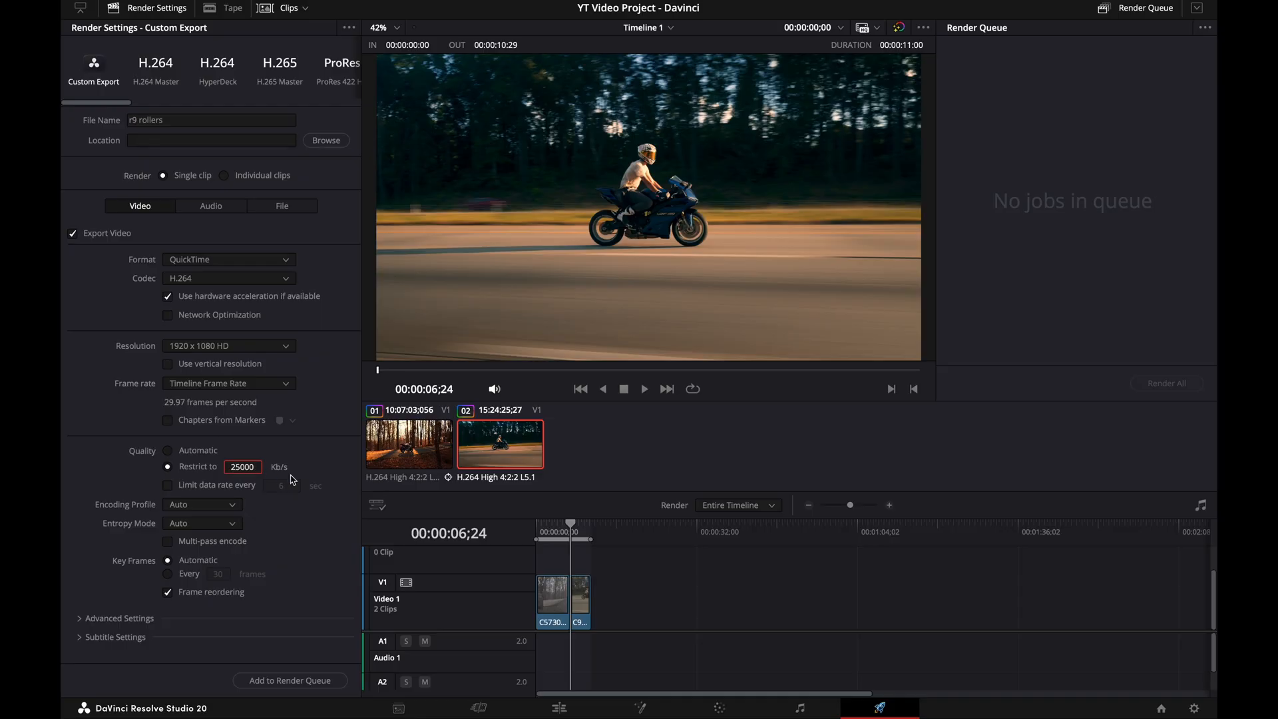
Step: Add the timeline to the render queue with the Desktop as destination, and start rendering all jobs
left_click(285, 681)
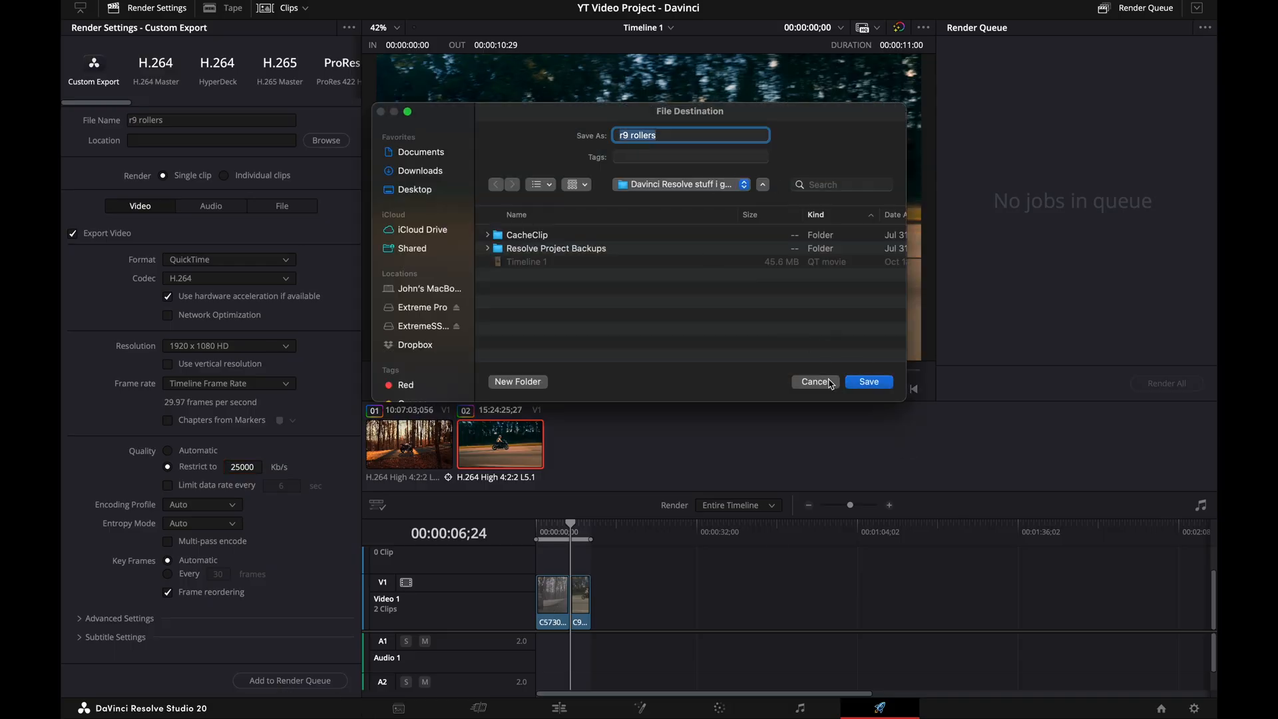
left_click(420, 189)
key("Return")
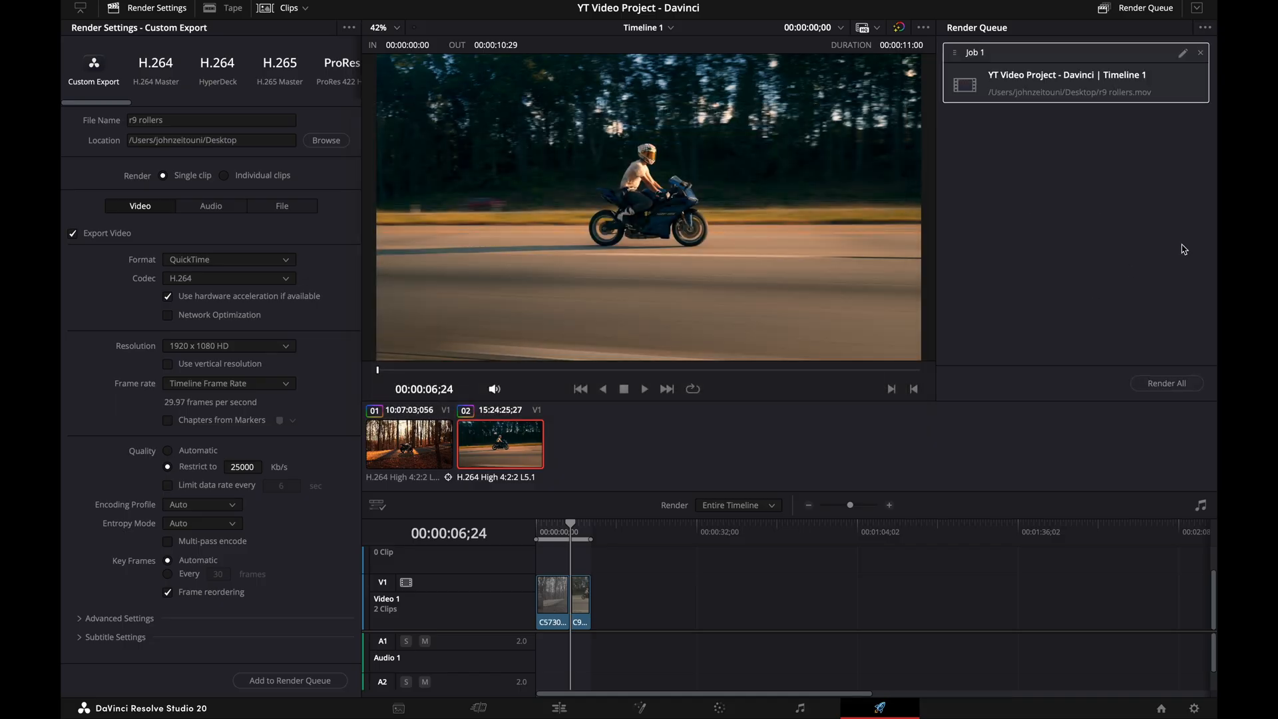
left_click(1176, 386)
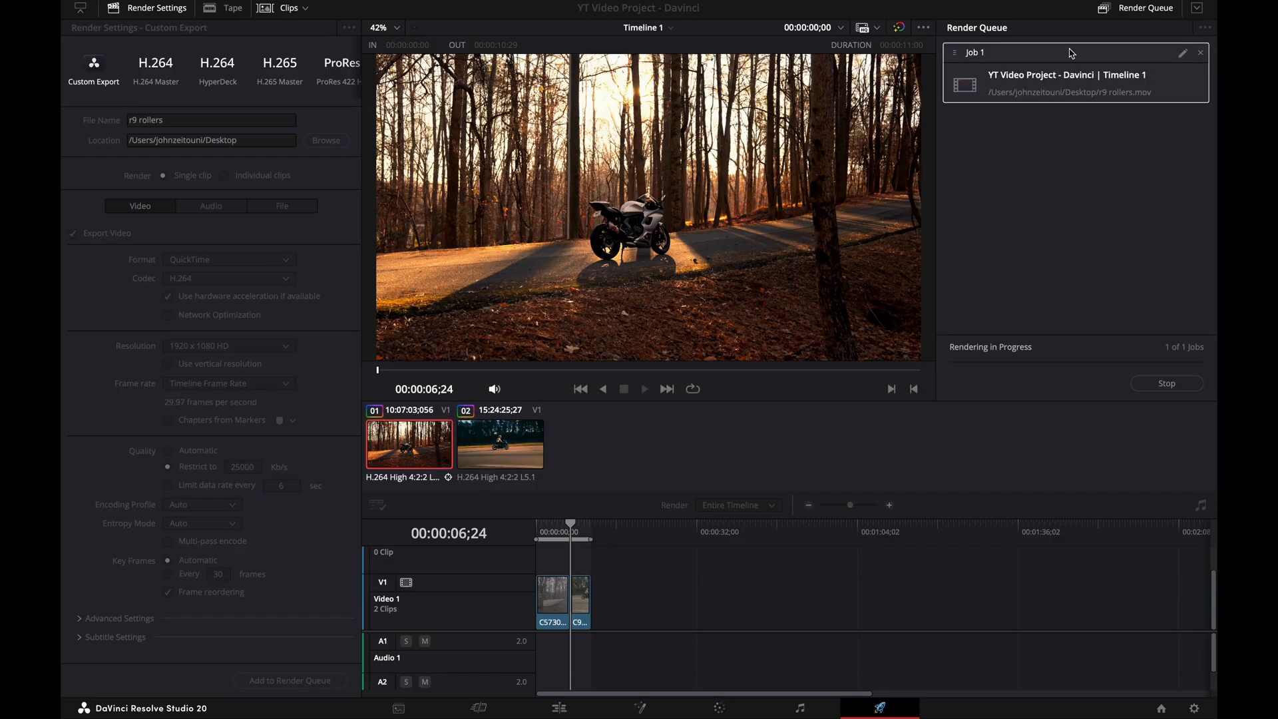